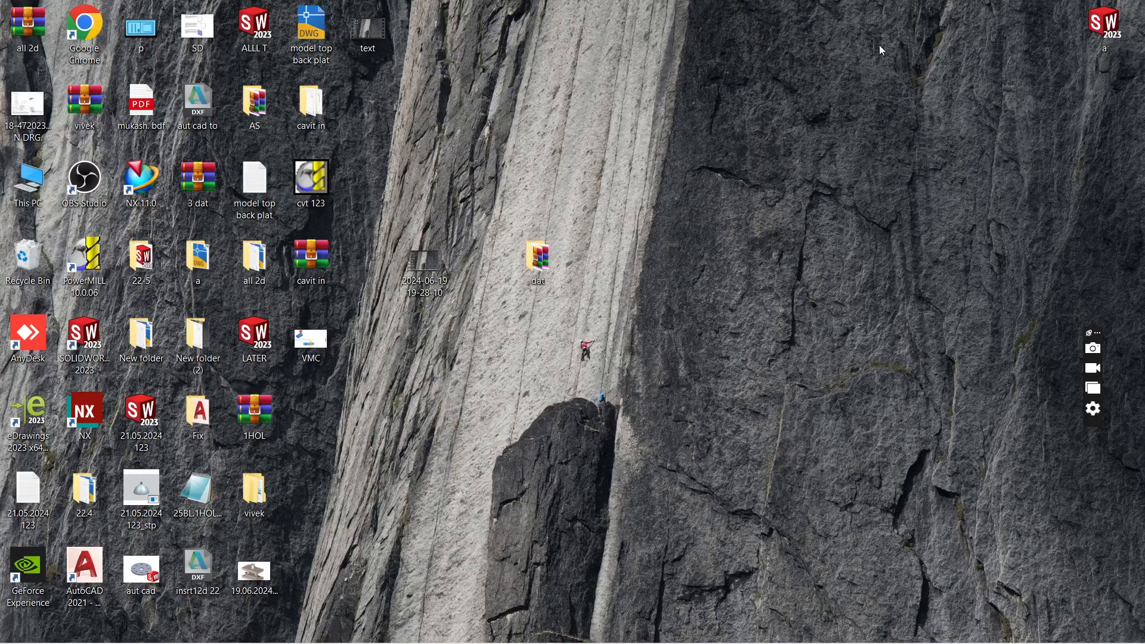
Step: Switch to the cvt 123 project in PowerMILL and view the insert from above
{"action": "mouse_move", "coordinate": [492, 634]}
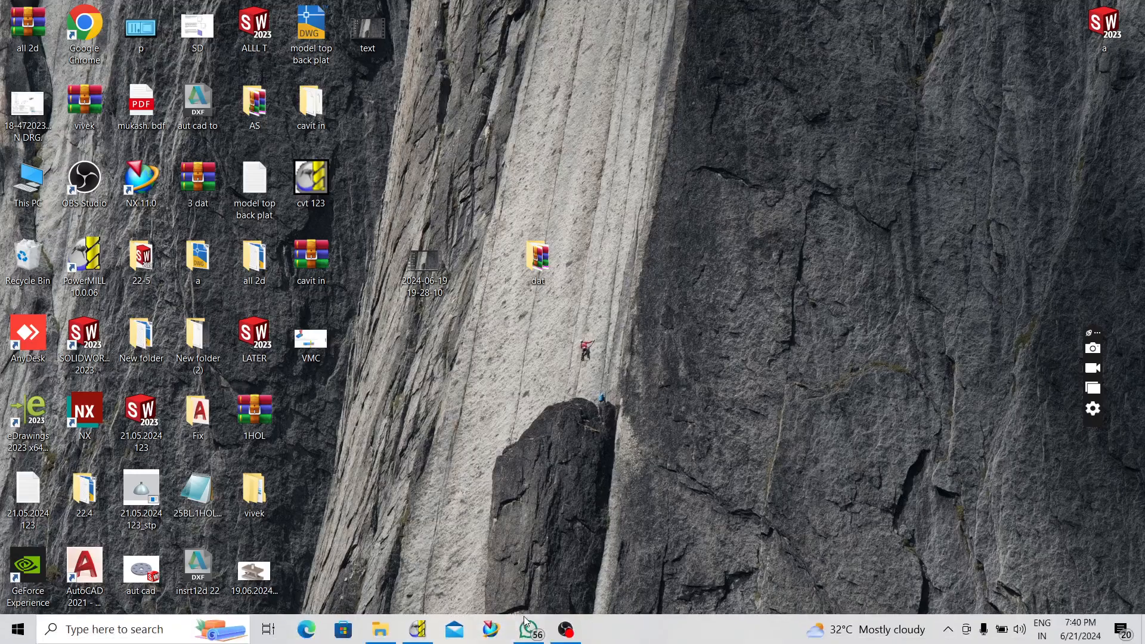
{"action": "left_click", "coordinate": [419, 630]}
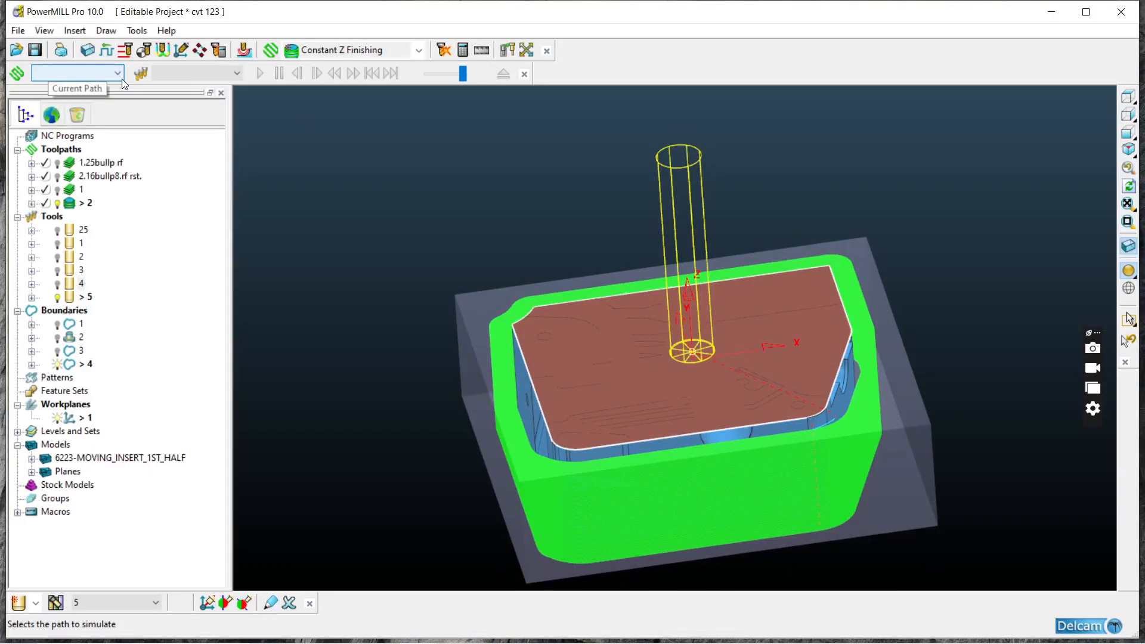
{"action": "left_click", "coordinate": [1134, 97]}
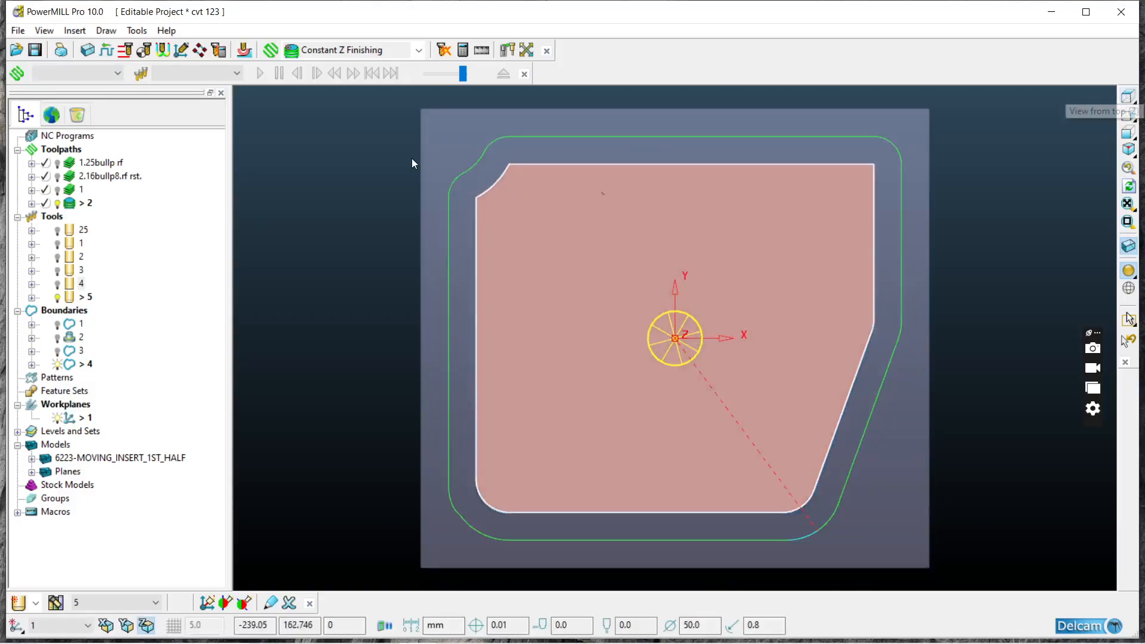
Step: Recalculate the block around the model with its Z length locked and an expansion of 10, and accept it
{"action": "left_click", "coordinate": [89, 50]}
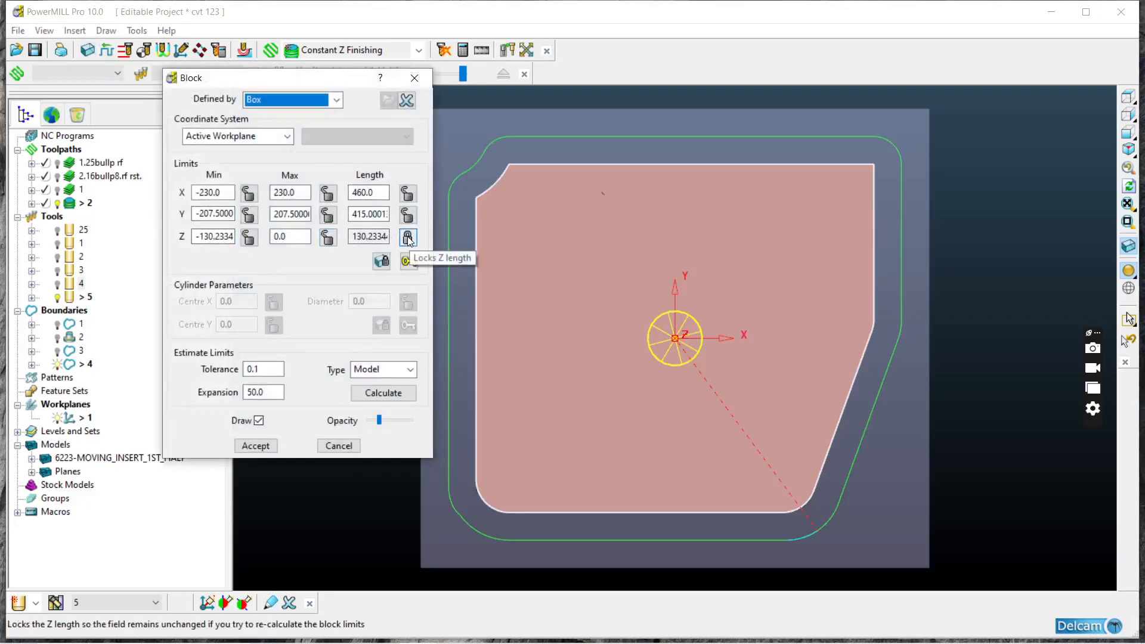
{"action": "left_click", "coordinate": [408, 238]}
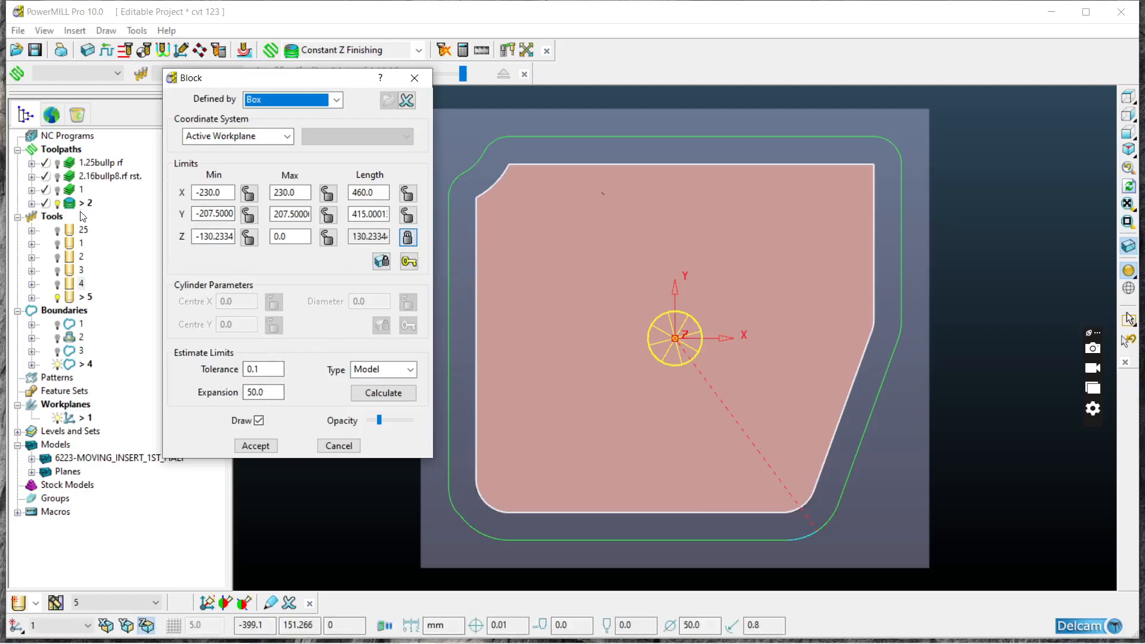
{"action": "left_click", "coordinate": [265, 392]}
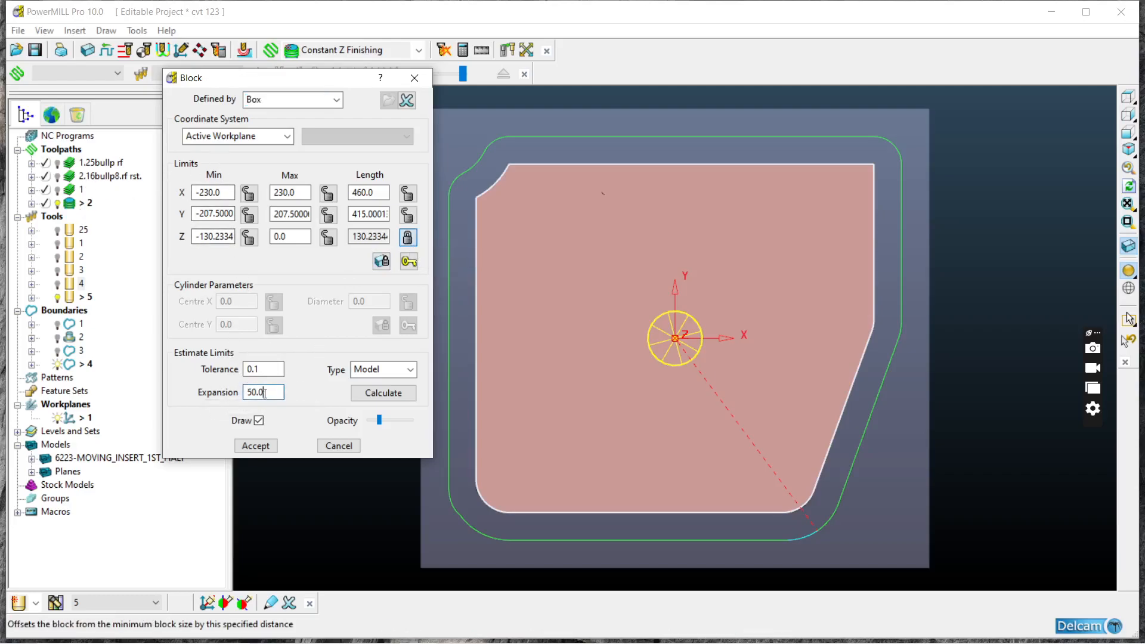
{"action": "type", "text": "1"}
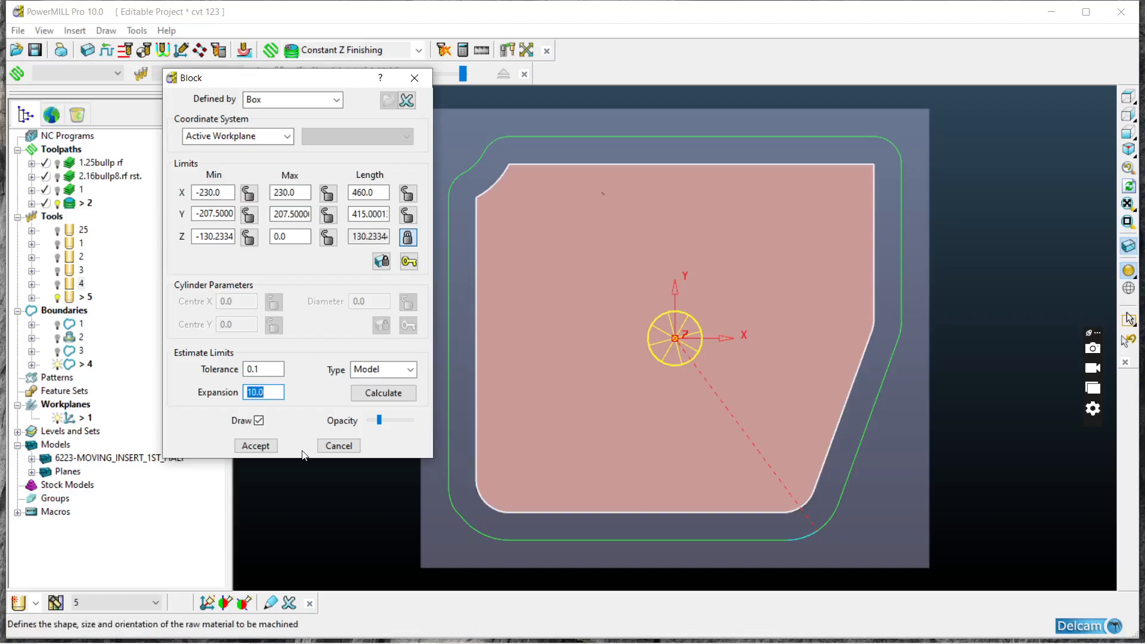
{"action": "left_click", "coordinate": [384, 393]}
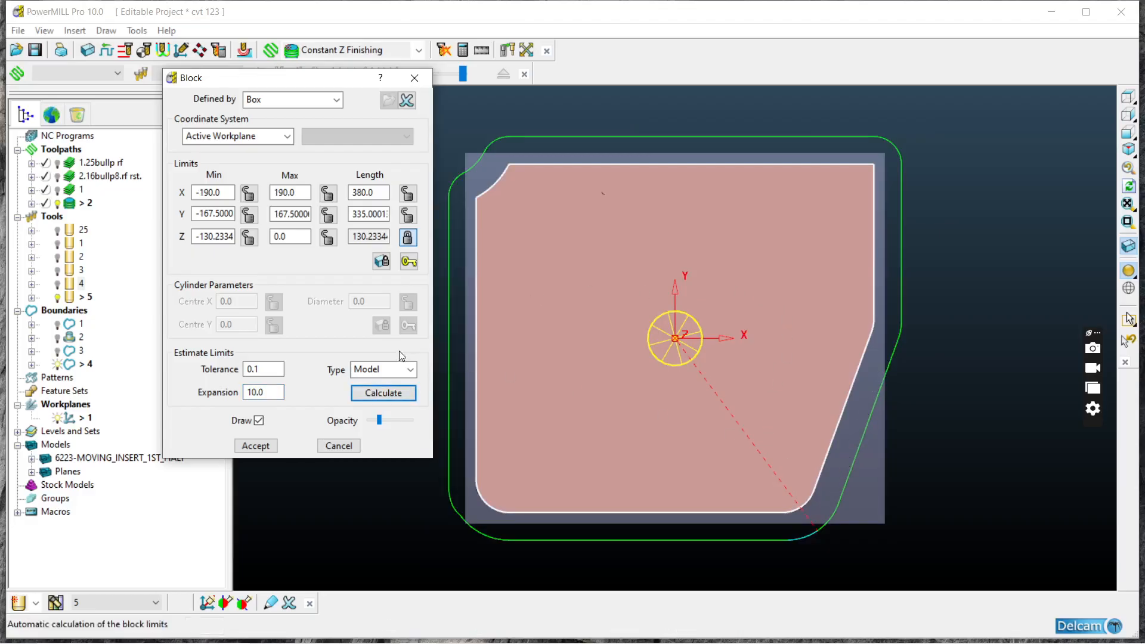
{"action": "left_click", "coordinate": [254, 450]}
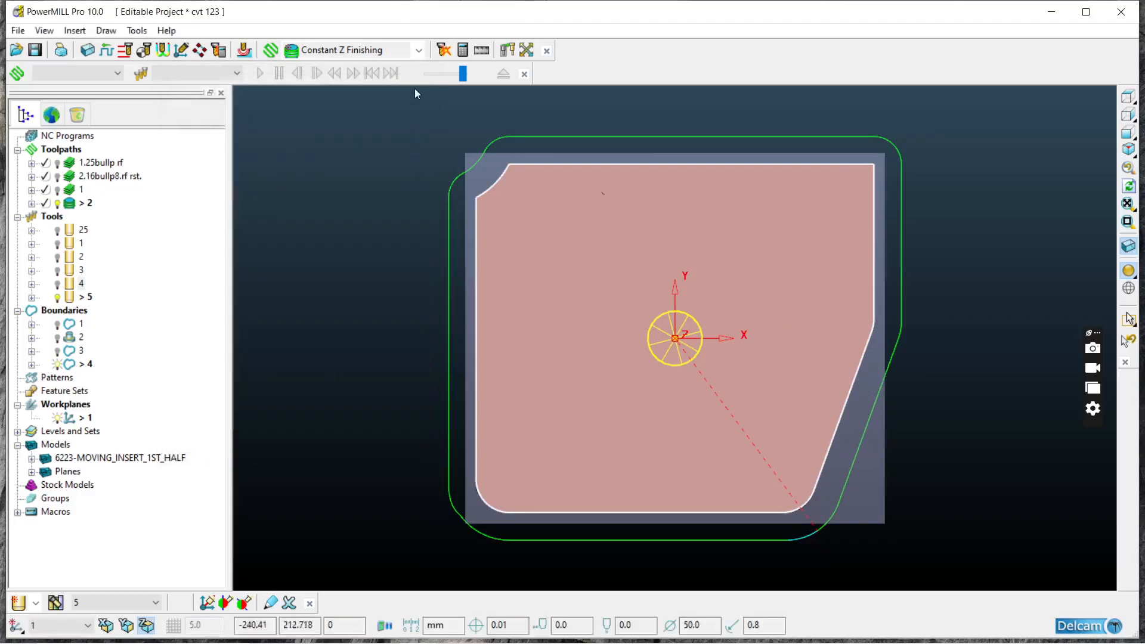
Step: Calculate a Constant Z Finishing toolpath with the existing settings for tool 5 and boundary 4
{"action": "left_click", "coordinate": [418, 50]}
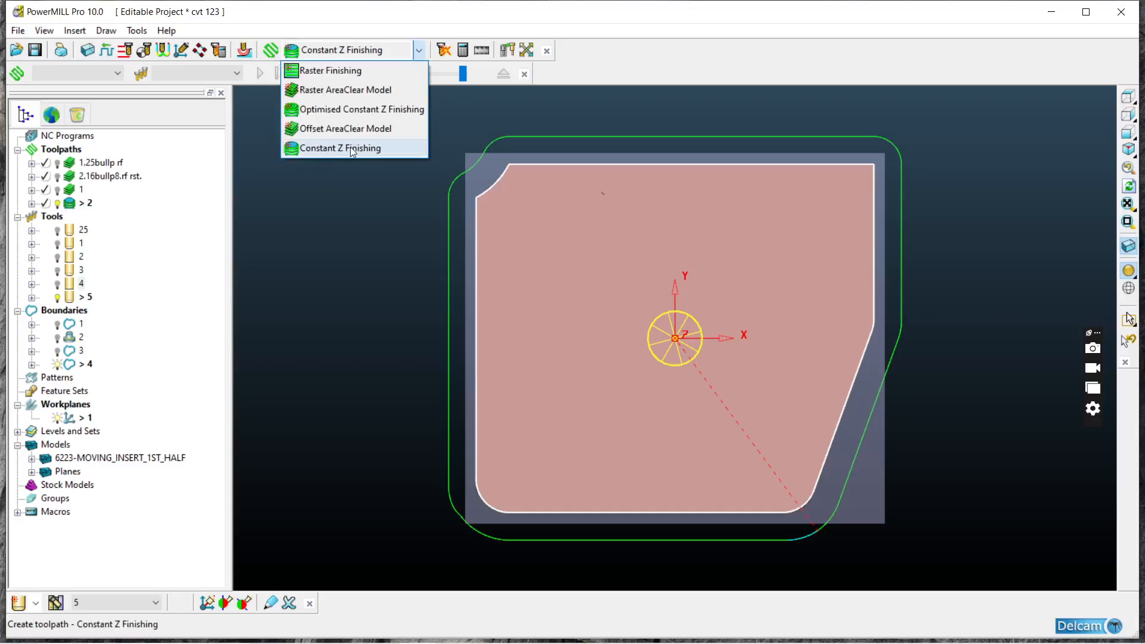
{"action": "left_click", "coordinate": [349, 146]}
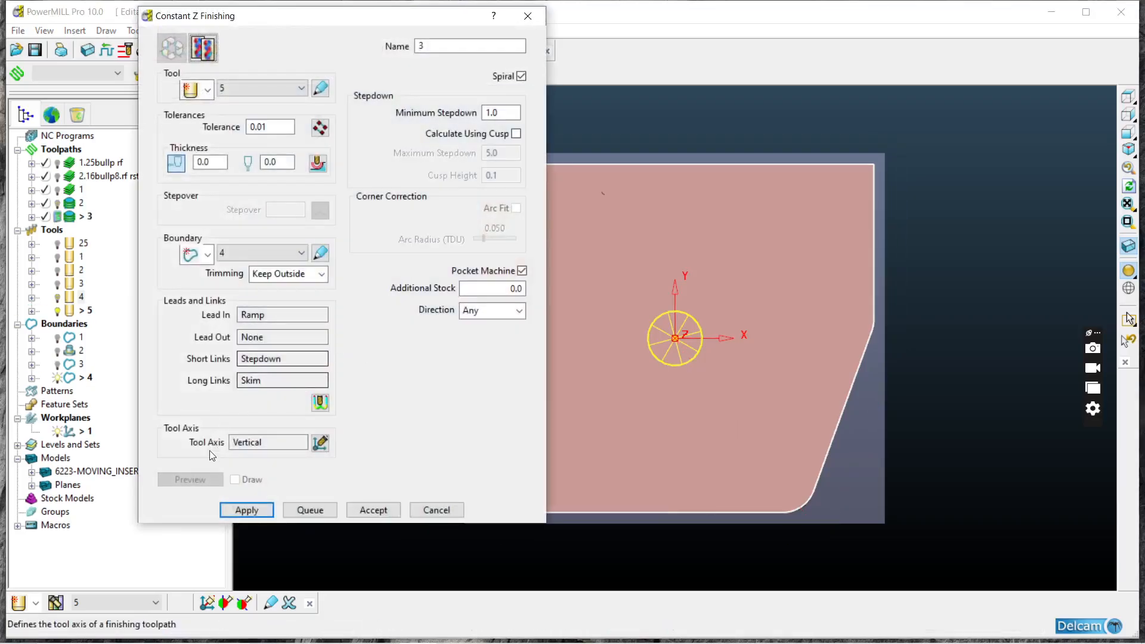
{"action": "left_click", "coordinate": [241, 510]}
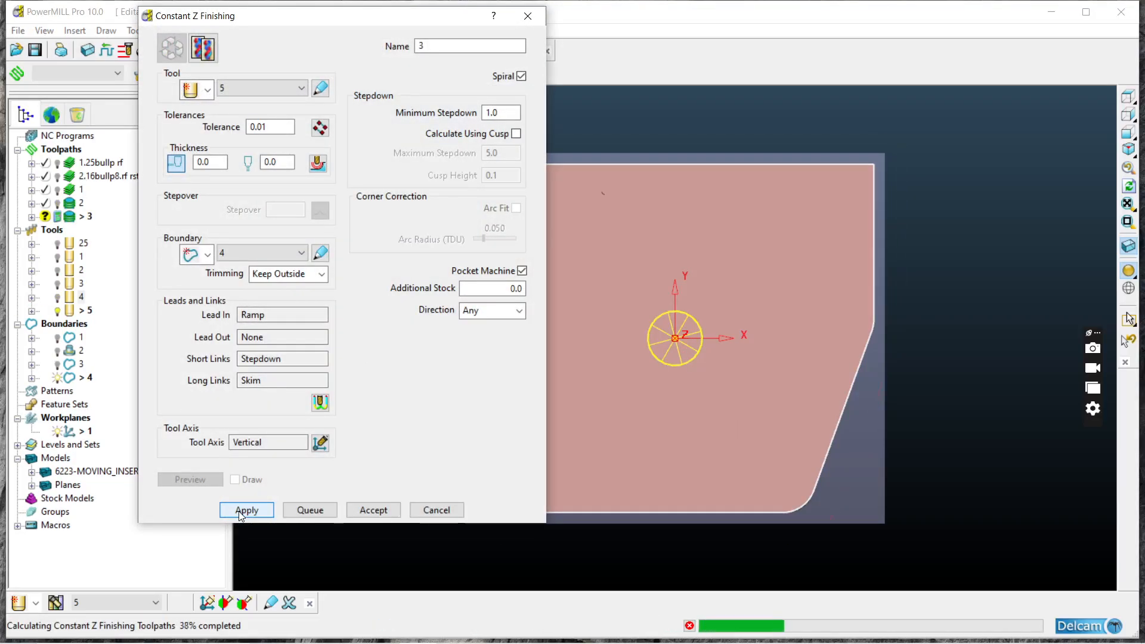
{"action": "left_click", "coordinate": [422, 509]}
Step: Examine the new Constant Z toolpath from above and around the corners of the block, including its lead-in moves
{"action": "middle_click_drag", "start_coordinate": [590, 406], "coordinate": [539, 329]}
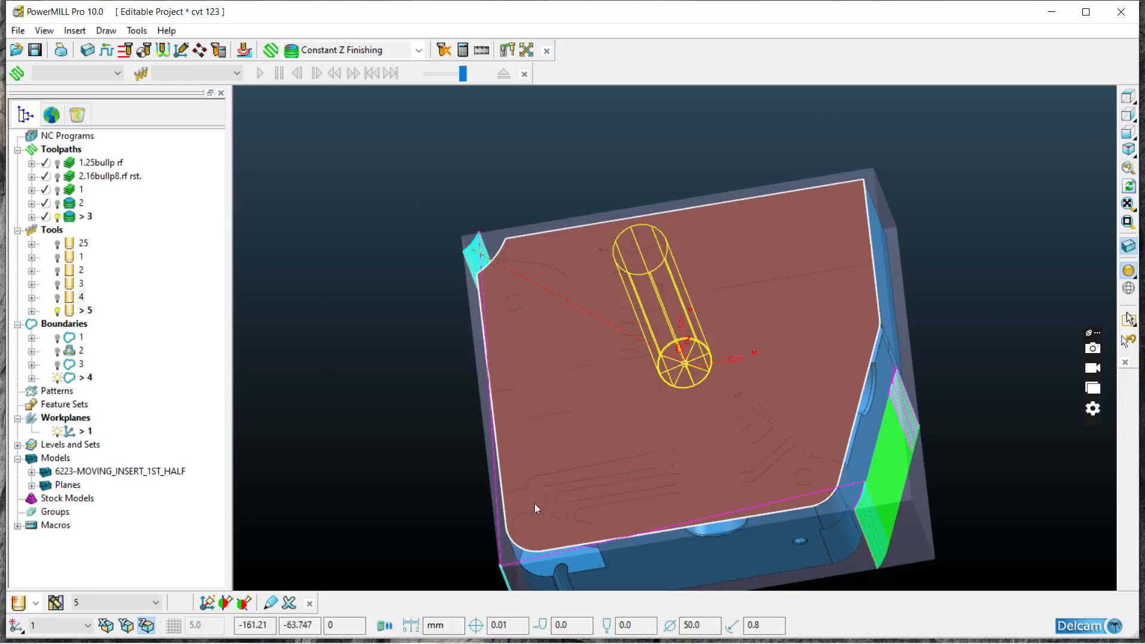
{"action": "middle_click_drag", "start_coordinate": [716, 391], "coordinate": [806, 482]}
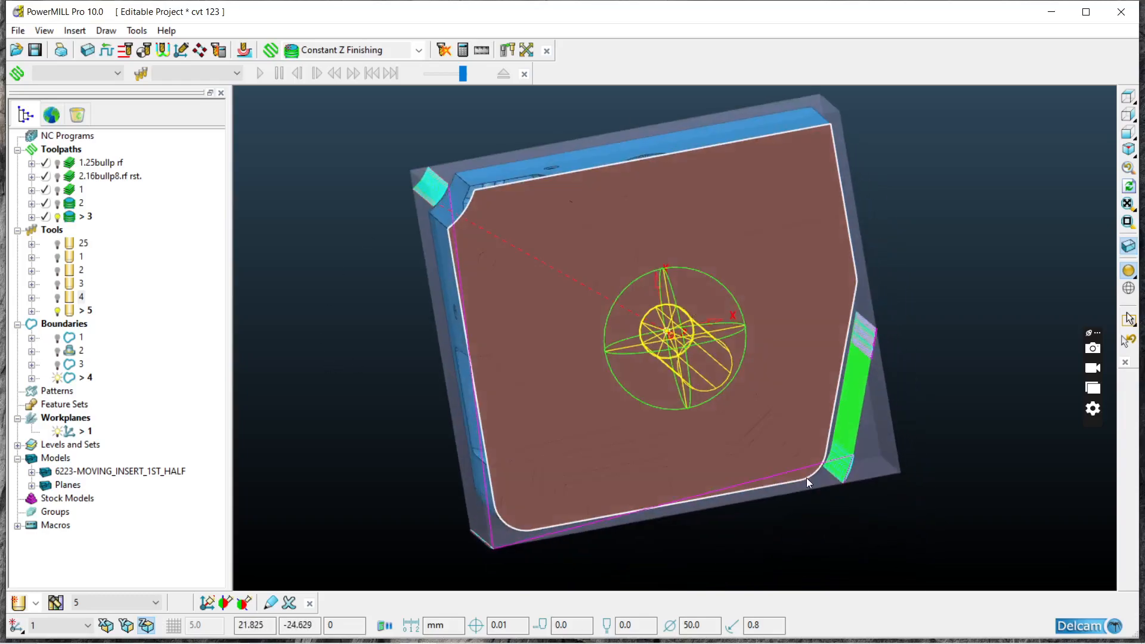
{"action": "left_click", "coordinate": [1128, 98]}
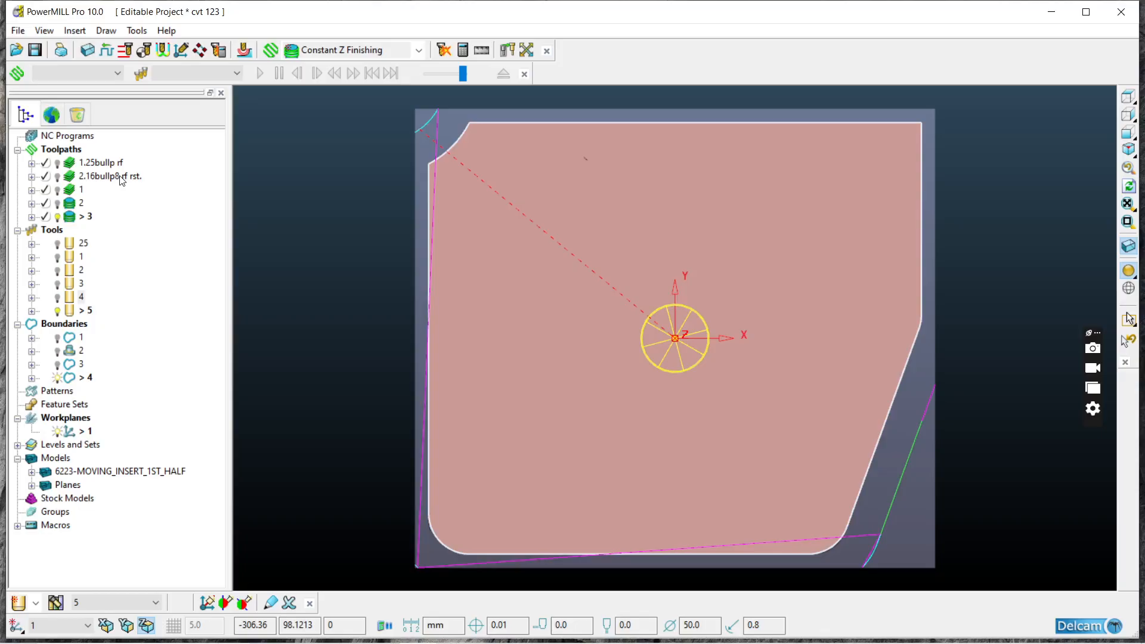
{"action": "middle_click_drag", "start_coordinate": [659, 396], "coordinate": [609, 285]}
{"action": "scroll", "coordinate": [608, 280], "scroll_direction": "down", "scroll_amount": 2}
{"action": "scroll", "coordinate": [491, 274], "scroll_direction": "up", "scroll_amount": 7}
{"action": "middle_click_drag", "start_coordinate": [531, 256], "coordinate": [695, 370]}
{"action": "scroll", "coordinate": [696, 370], "scroll_direction": "down", "scroll_amount": 2}
{"action": "scroll", "coordinate": [696, 370], "scroll_direction": "down", "scroll_amount": 3}
{"action": "middle_click_drag", "start_coordinate": [616, 237], "coordinate": [575, 271]}
{"action": "scroll", "coordinate": [580, 206], "scroll_direction": "up", "scroll_amount": 9}
{"action": "scroll", "coordinate": [562, 337], "scroll_direction": "down", "scroll_amount": 4}
{"action": "scroll", "coordinate": [575, 271], "scroll_direction": "down", "scroll_amount": 3}
{"action": "scroll", "coordinate": [442, 225], "scroll_direction": "down", "scroll_amount": 7}
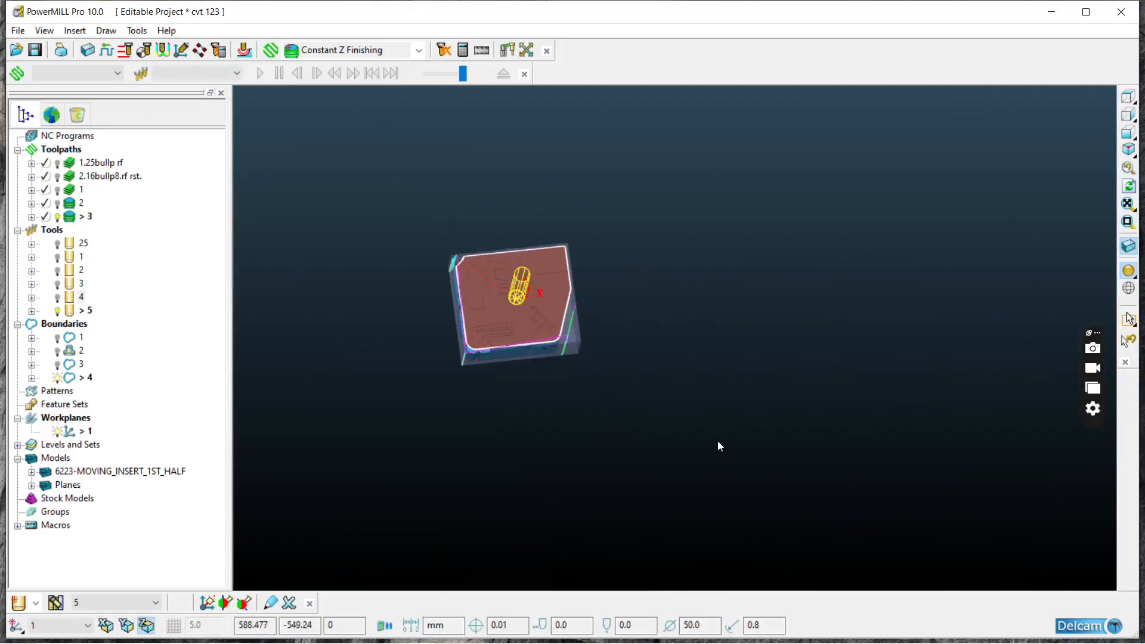
{"action": "middle_click_drag", "start_coordinate": [717, 441], "coordinate": [578, 330]}
{"action": "scroll", "coordinate": [673, 349], "scroll_direction": "up", "scroll_amount": 10}
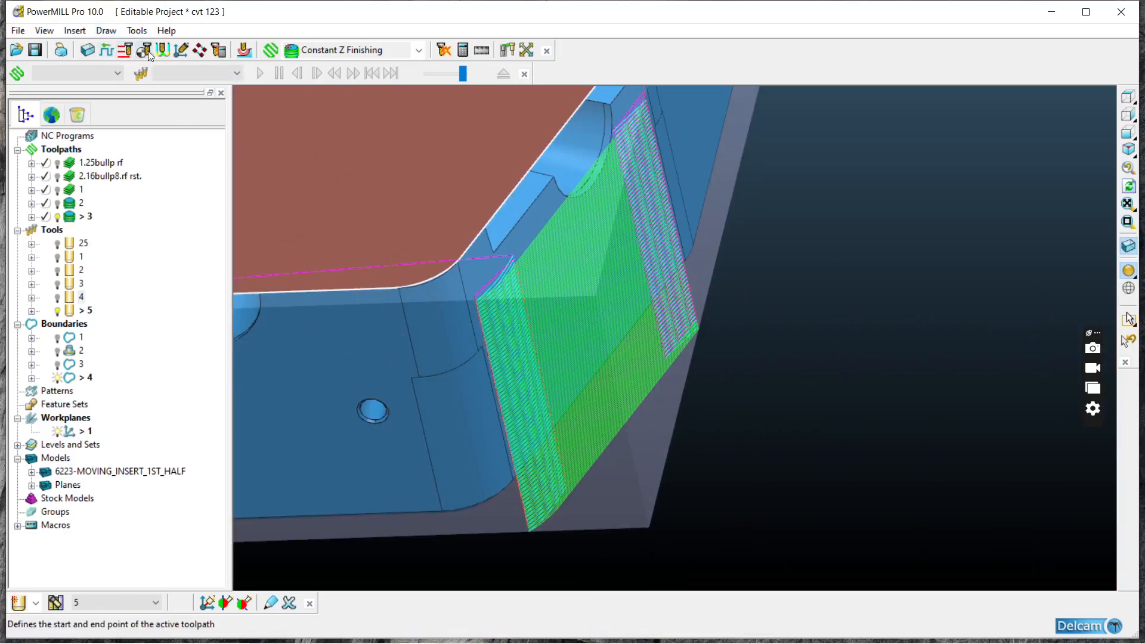
Step: Remove the ramp lead-in from toolpath 3 and apply the leads and links
{"action": "left_click", "coordinate": [163, 52]}
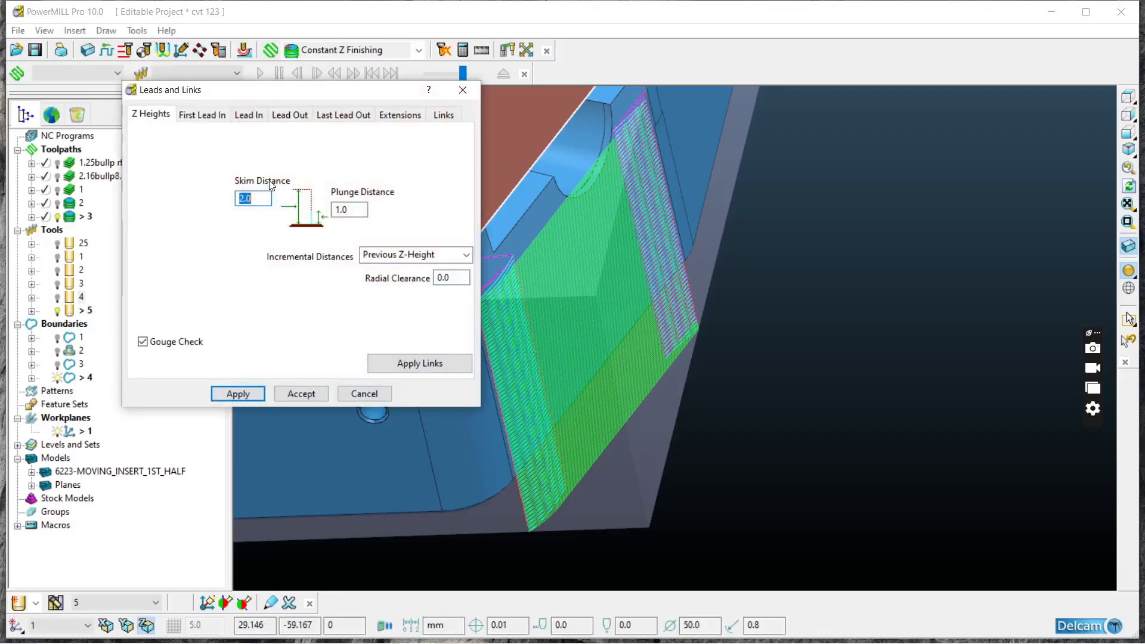
{"action": "left_click", "coordinate": [218, 119]}
{"action": "left_click", "coordinate": [248, 115]}
{"action": "left_click", "coordinate": [246, 138]}
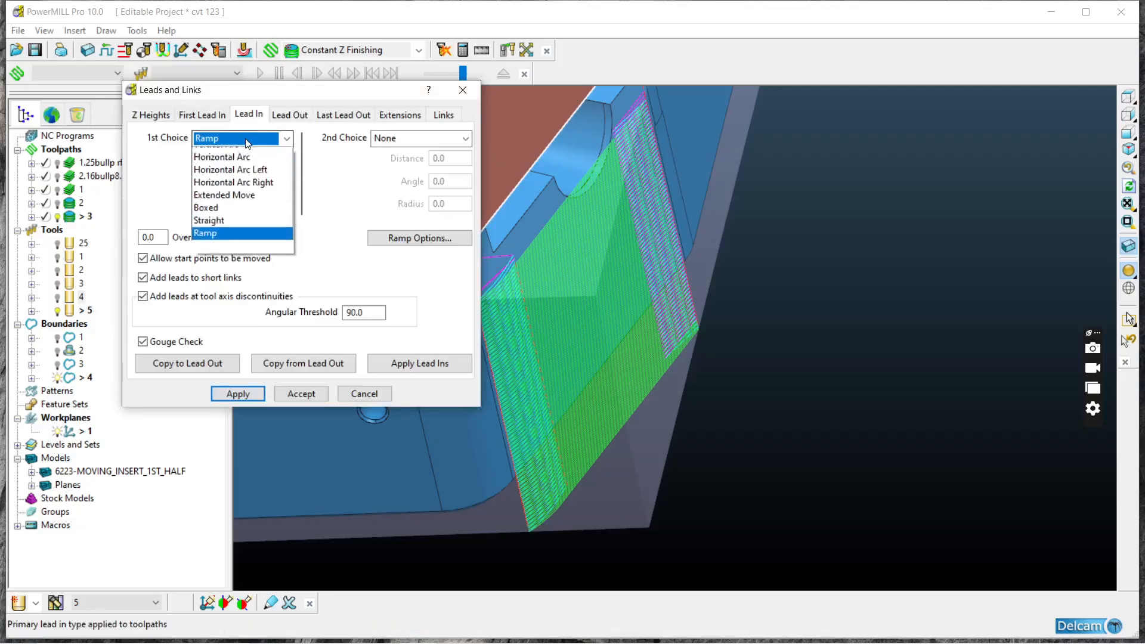
{"action": "left_click", "coordinate": [223, 153]}
{"action": "left_click", "coordinate": [443, 115]}
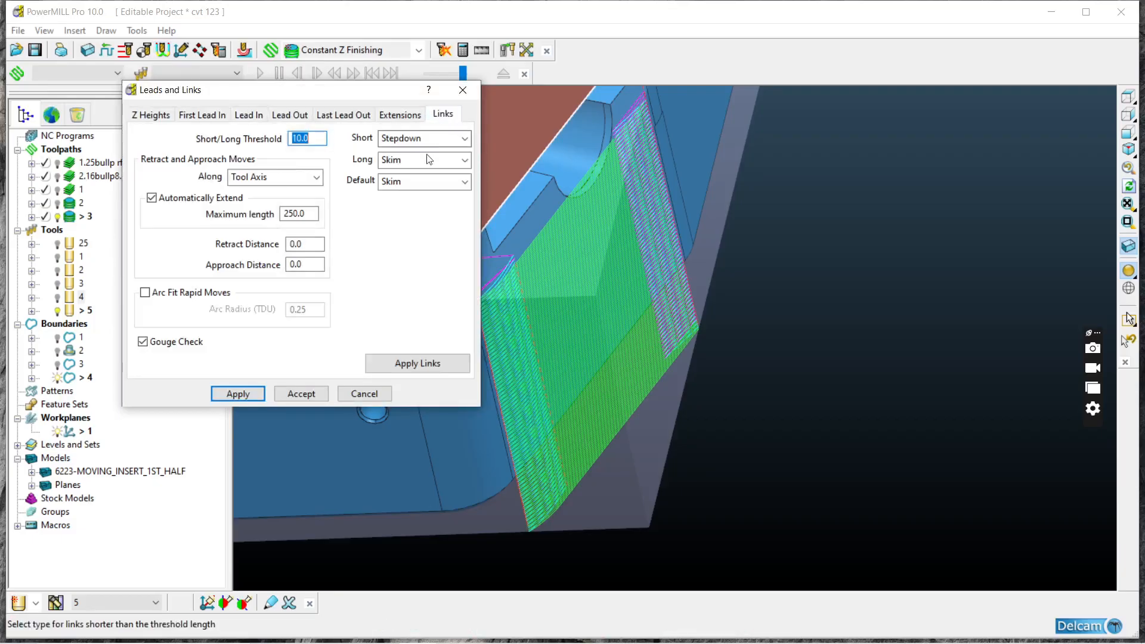
{"action": "left_click", "coordinate": [396, 363]}
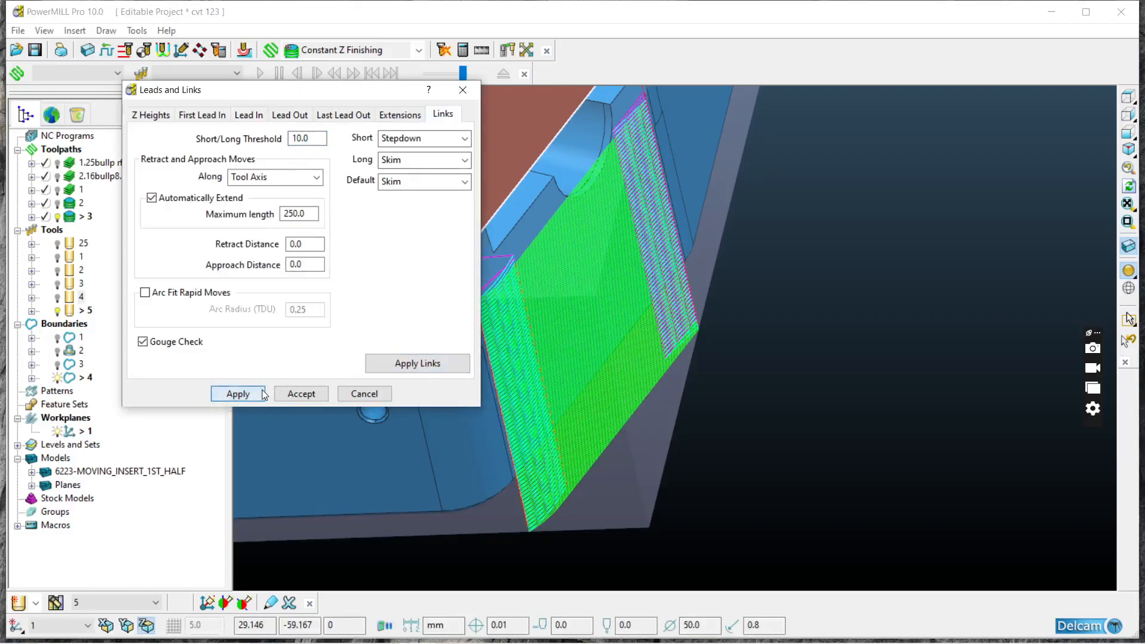
{"action": "left_click", "coordinate": [300, 396]}
Step: Examine the revised toolpath's passes up close, from above and around the sides of the part
{"action": "middle_click_drag", "start_coordinate": [423, 342], "coordinate": [488, 340]}
{"action": "scroll", "coordinate": [485, 307], "scroll_direction": "up", "scroll_amount": 8}
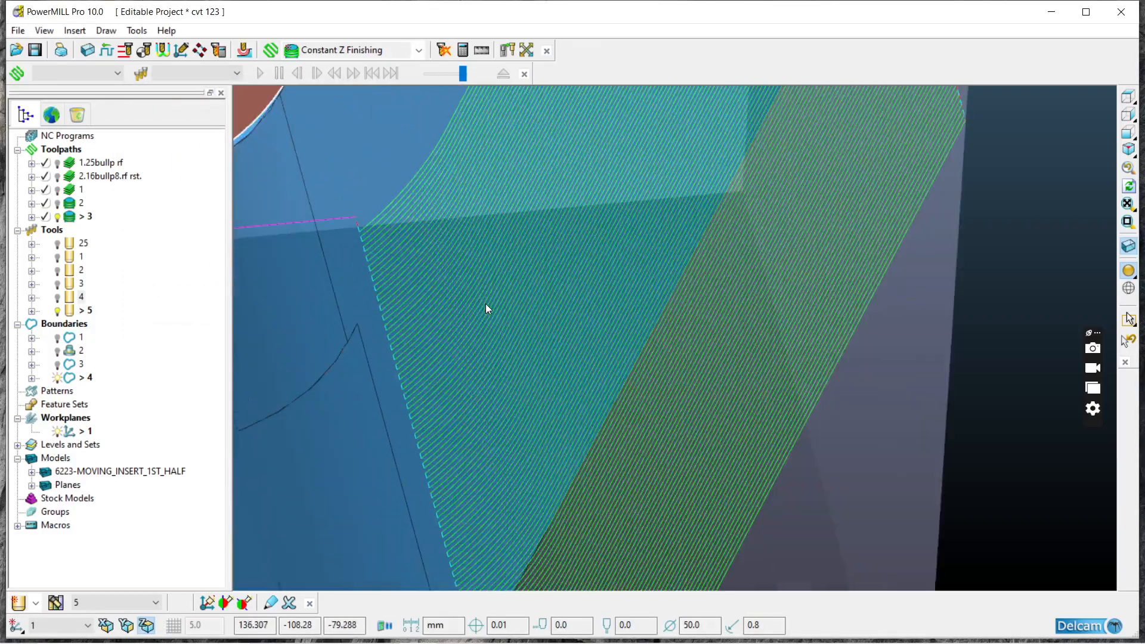
{"action": "scroll", "coordinate": [439, 264], "scroll_direction": "down", "scroll_amount": 5}
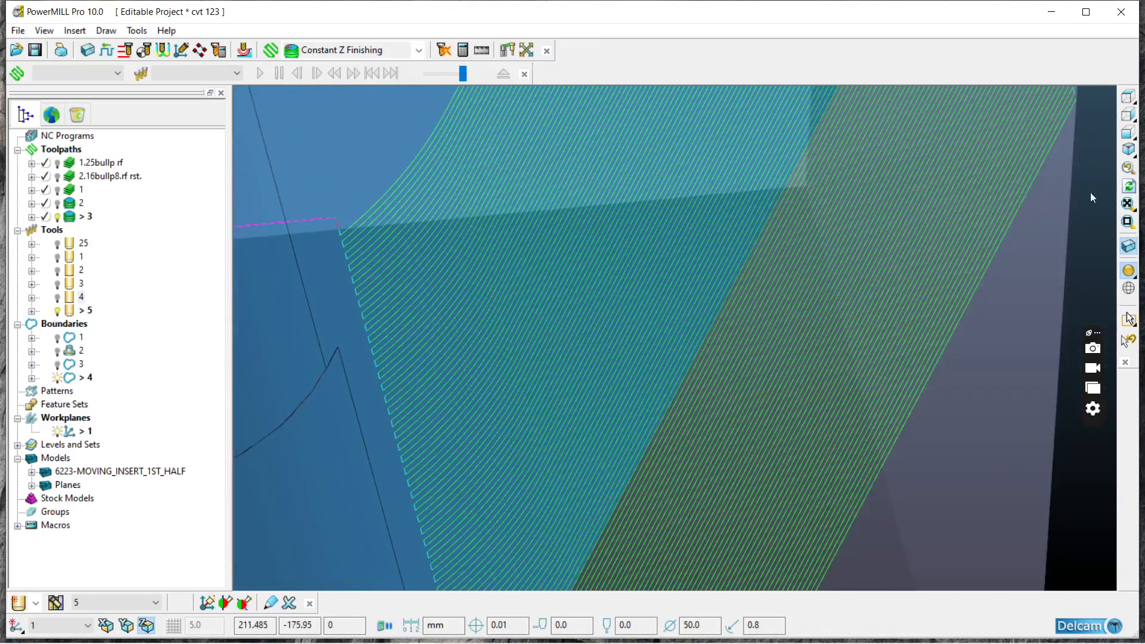
{"action": "left_click", "coordinate": [1127, 97]}
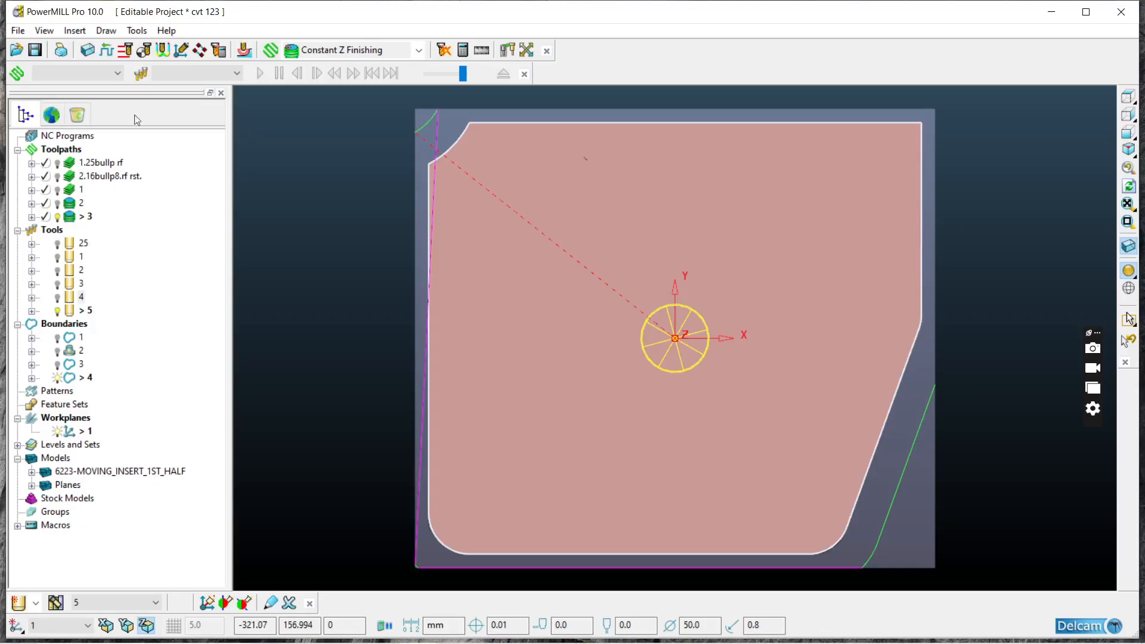
{"action": "left_click", "coordinate": [54, 218]}
{"action": "mouse_move", "coordinate": [620, 370]}
{"action": "middle_mouse_down"}
{"action": "mouse_move", "coordinate": [649, 199]}
{"action": "mouse_move", "coordinate": [549, 273]}
{"action": "mouse_move", "coordinate": [638, 382]}
{"action": "middle_mouse_up"}
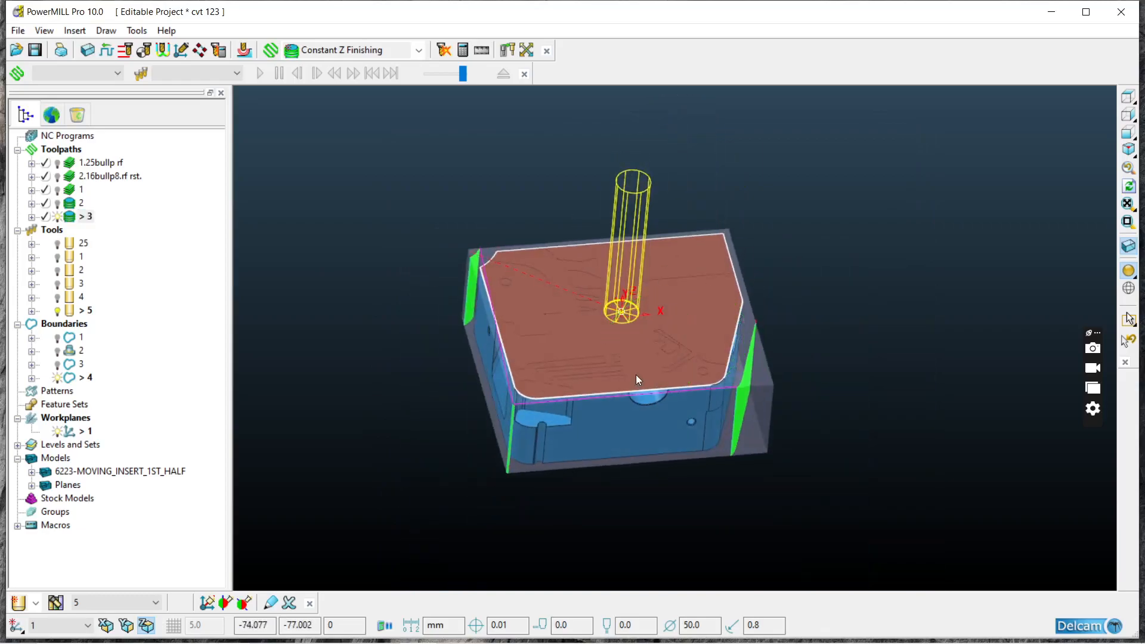
{"action": "scroll", "coordinate": [547, 302], "scroll_direction": "up", "scroll_amount": 3}
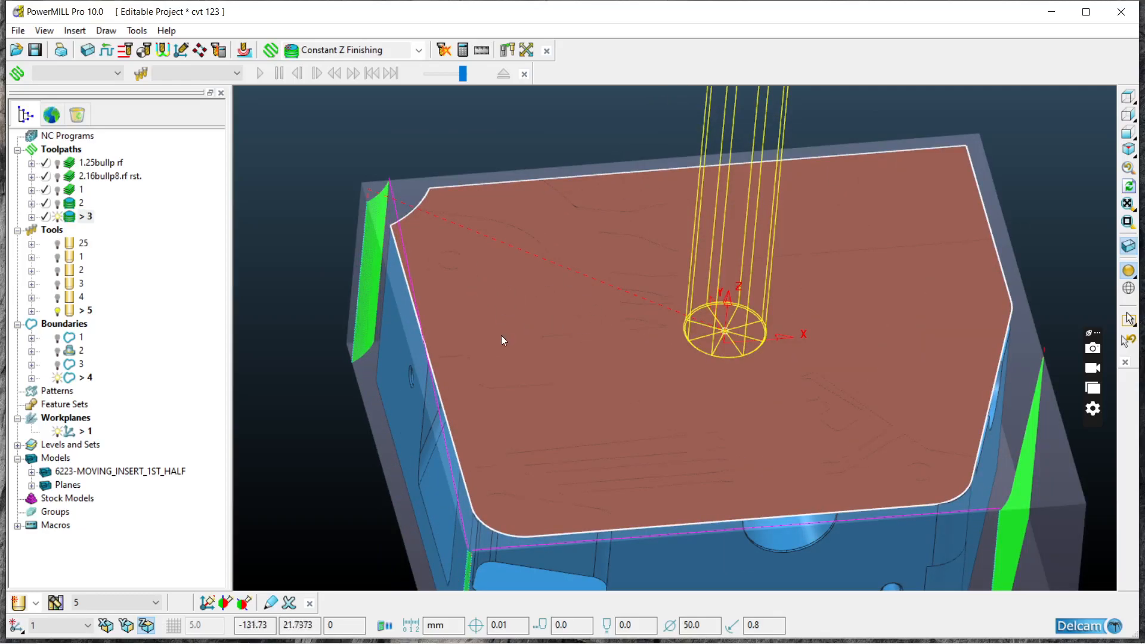
{"action": "middle_click_drag", "start_coordinate": [521, 450], "coordinate": [593, 246]}
{"action": "scroll", "coordinate": [596, 239], "scroll_direction": "up", "scroll_amount": 3}
{"action": "scroll", "coordinate": [593, 239], "scroll_direction": "up", "scroll_amount": 5}
{"action": "scroll", "coordinate": [562, 271], "scroll_direction": "down", "scroll_amount": 6}
{"action": "middle_click_drag", "start_coordinate": [560, 285], "coordinate": [484, 421]}
Step: Reverse the plane surface covering the top of the insert in the Planes model and clear the selection
{"action": "left_click", "coordinate": [489, 407]}
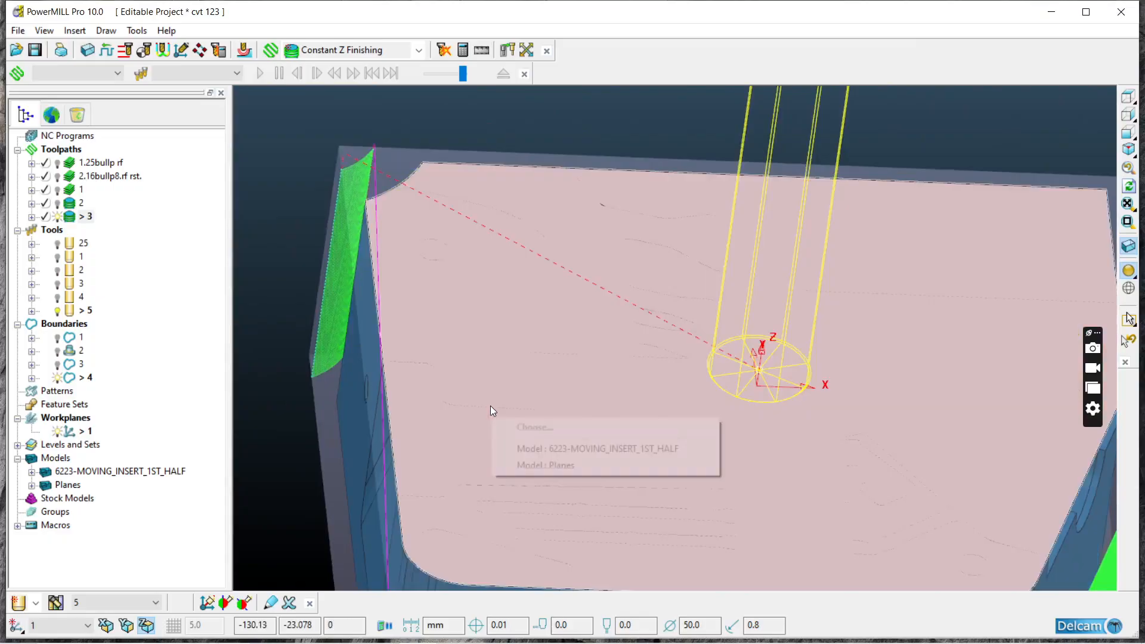
{"action": "left_click", "coordinate": [547, 449]}
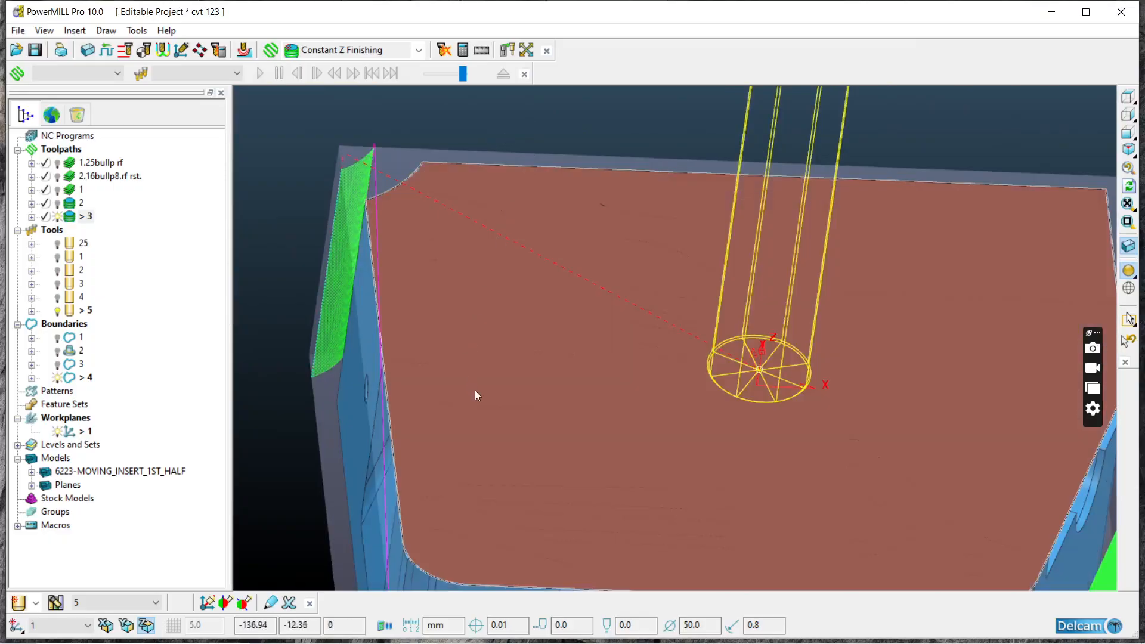
{"action": "left_click", "coordinate": [475, 392]}
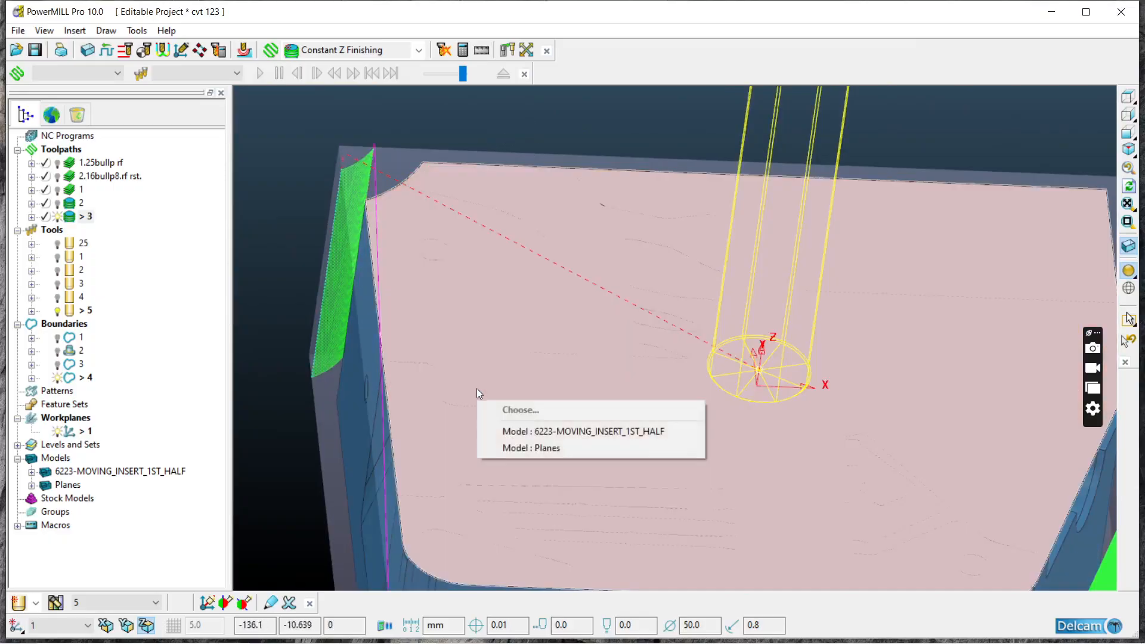
{"action": "right_click", "coordinate": [549, 454]}
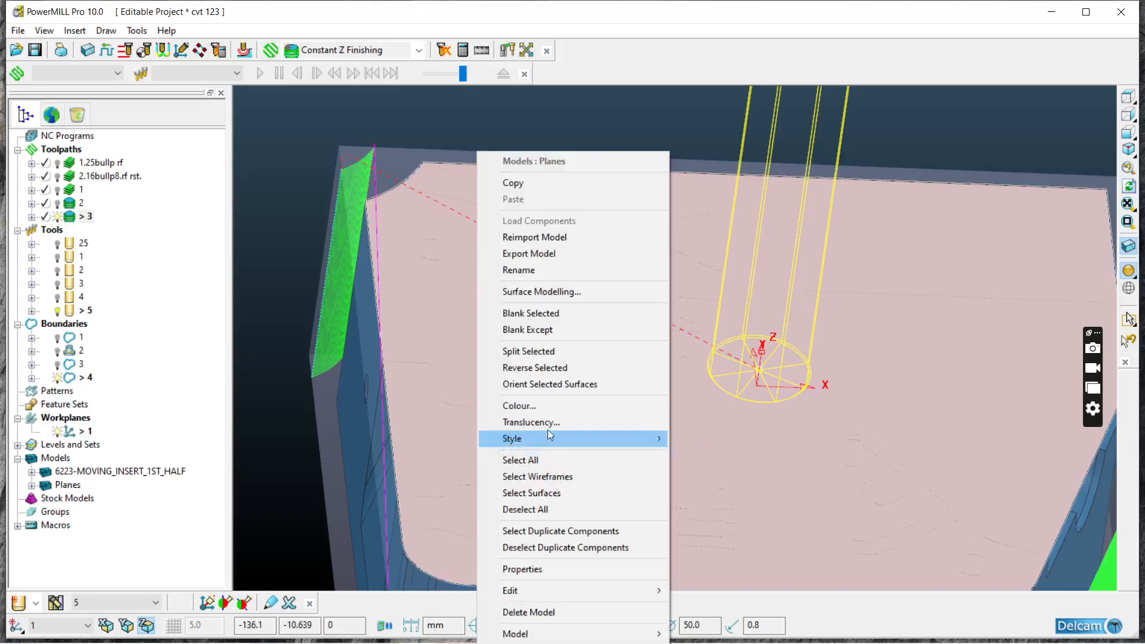
{"action": "left_click", "coordinate": [558, 366]}
{"action": "scroll", "coordinate": [559, 353], "scroll_direction": "down", "scroll_amount": 3}
{"action": "left_click", "coordinate": [566, 186]}
{"action": "middle_click_drag", "start_coordinate": [594, 256], "coordinate": [684, 404]}
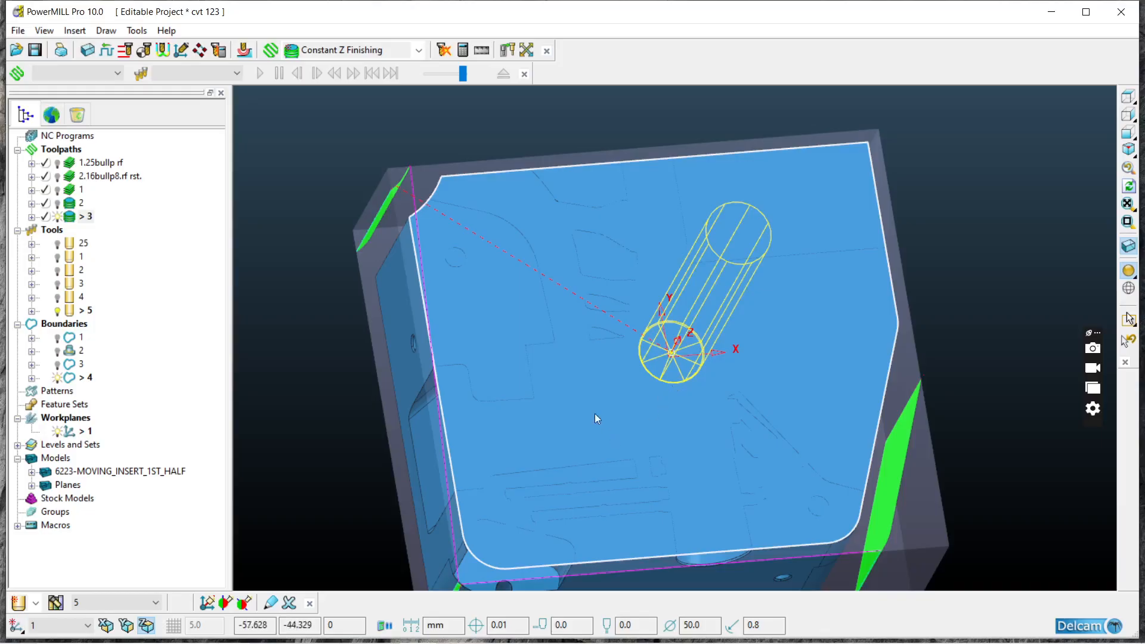
Step: Delete Constant Z toolpath 3
{"action": "right_click", "coordinate": [62, 217]}
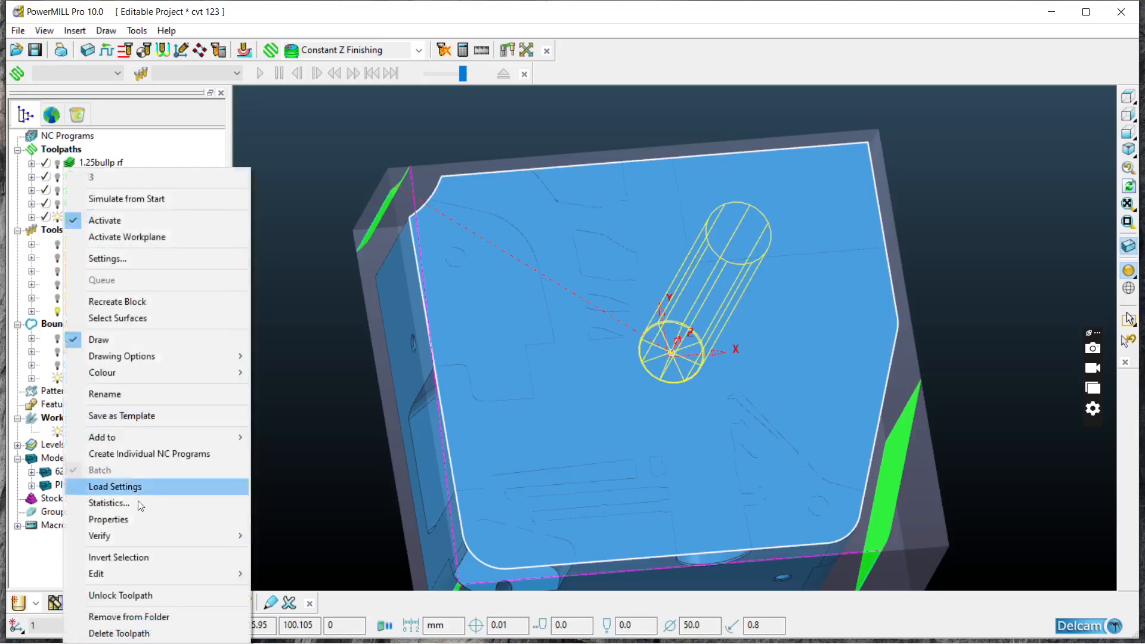
{"action": "left_click", "coordinate": [149, 632]}
{"action": "middle_click_drag", "start_coordinate": [591, 253], "coordinate": [567, 282]}
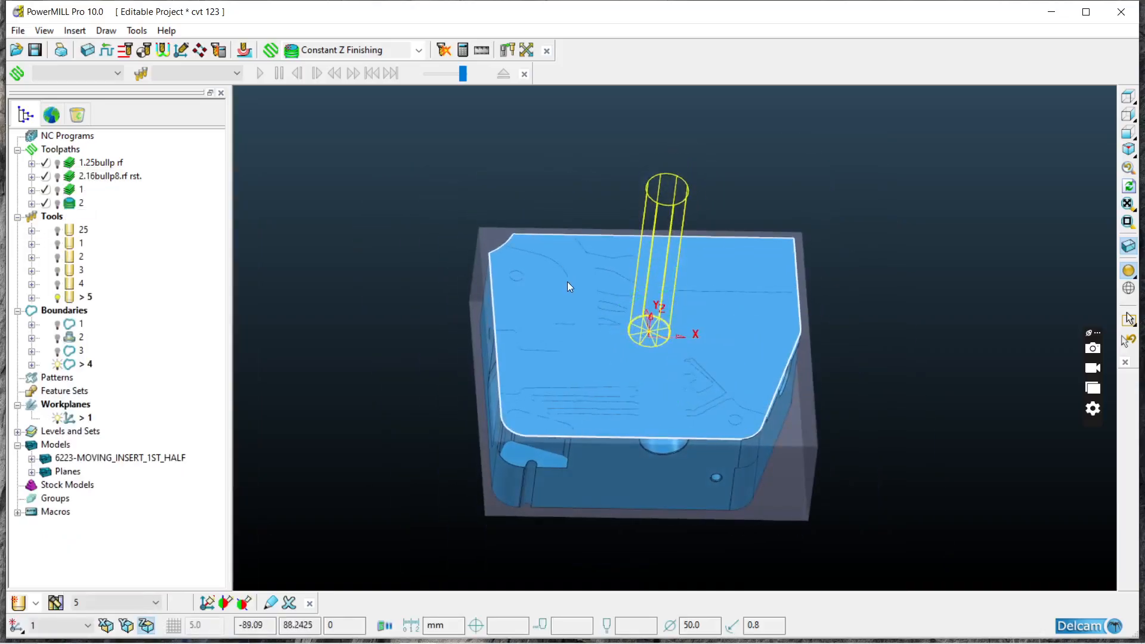
{"action": "right_click", "coordinate": [50, 475]}
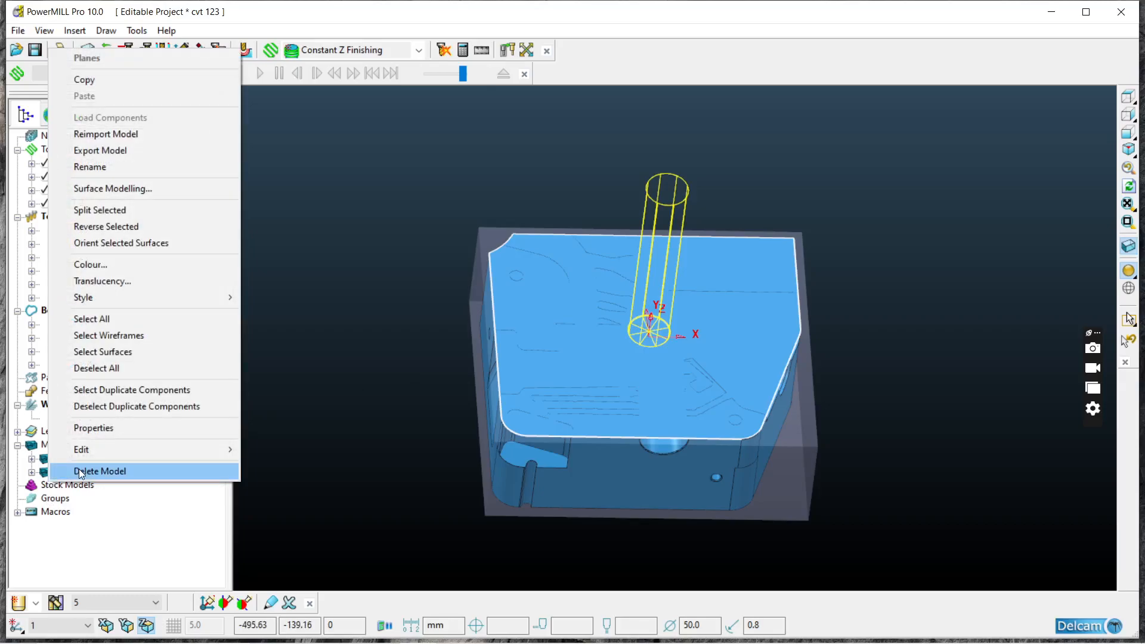
{"action": "left_click", "coordinate": [28, 447]}
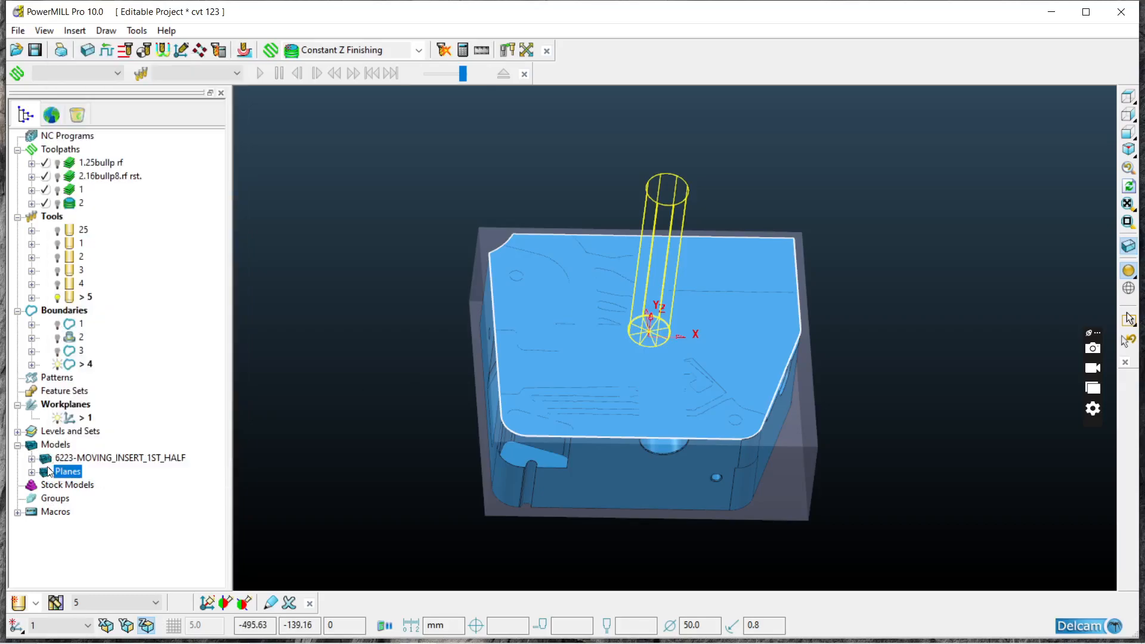
Step: Delete the Planes model so the insert's cavity is uncovered, and look over the open part
{"action": "right_click", "coordinate": [51, 473]}
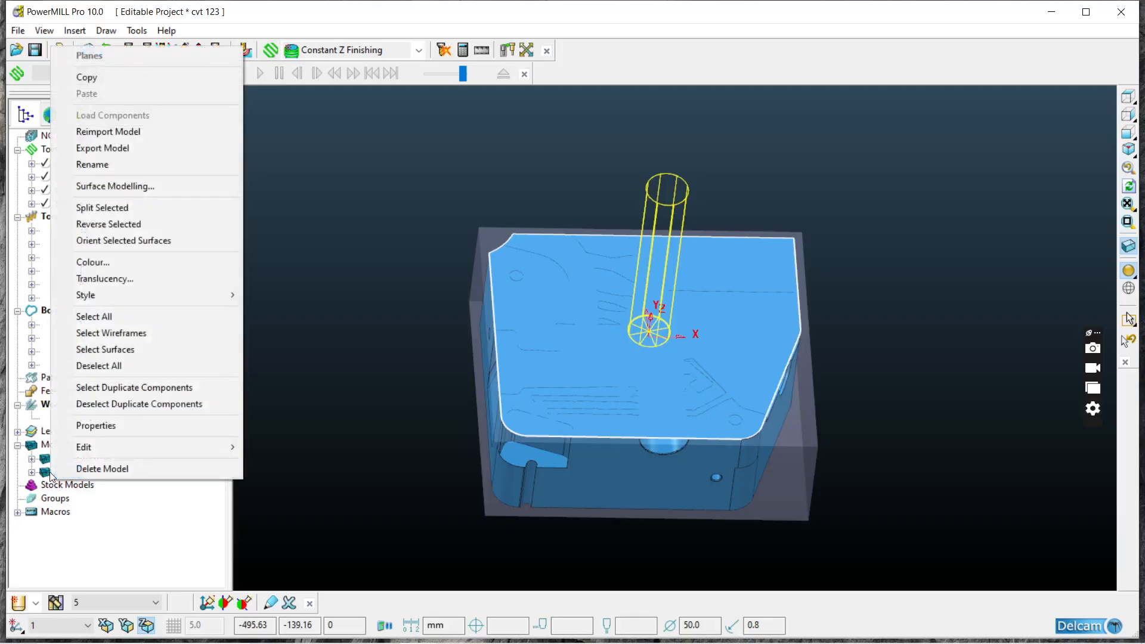
{"action": "left_click", "coordinate": [102, 468]}
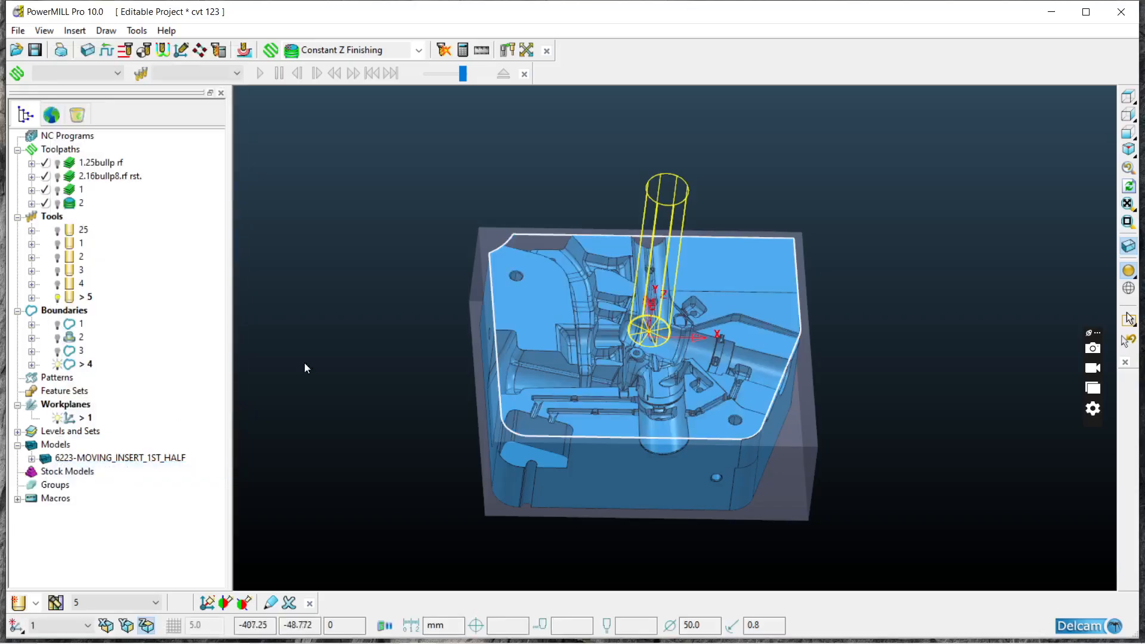
{"action": "left_click", "coordinate": [1127, 96]}
{"action": "scroll", "coordinate": [542, 264], "scroll_direction": "down", "scroll_amount": 3}
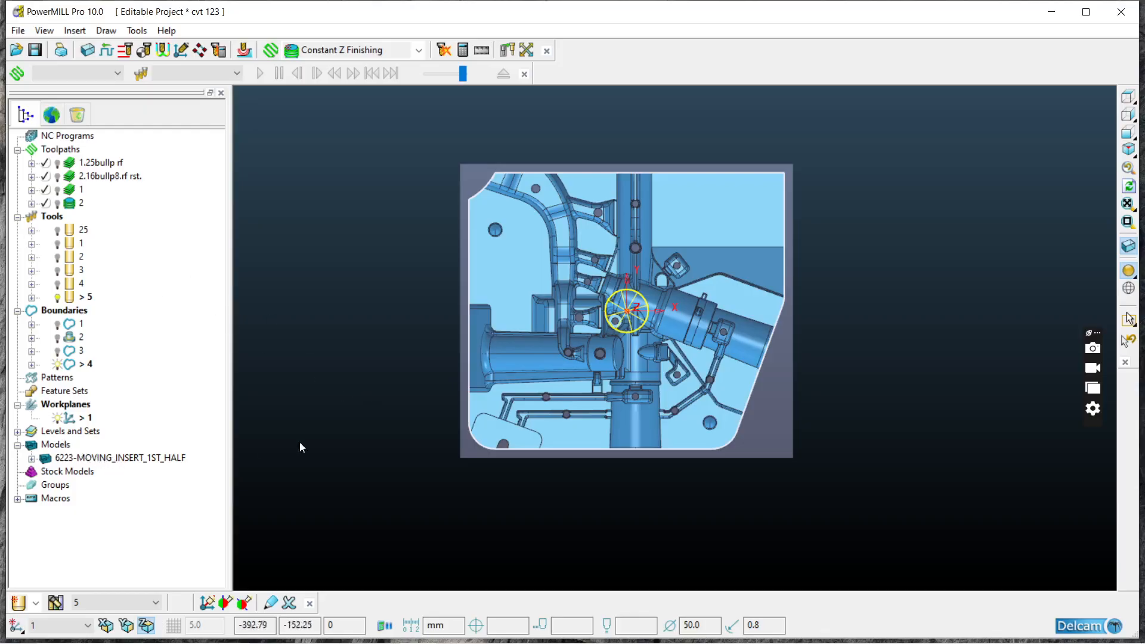
{"action": "middle_click_drag", "start_coordinate": [700, 539], "coordinate": [542, 181]}
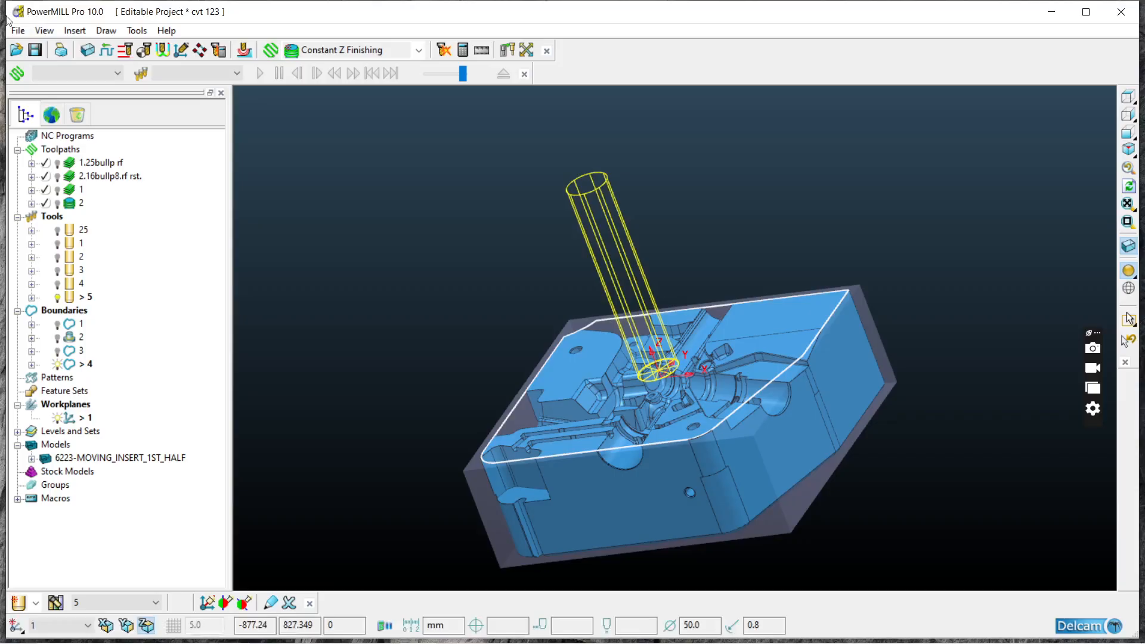
{"action": "left_click", "coordinate": [15, 32]}
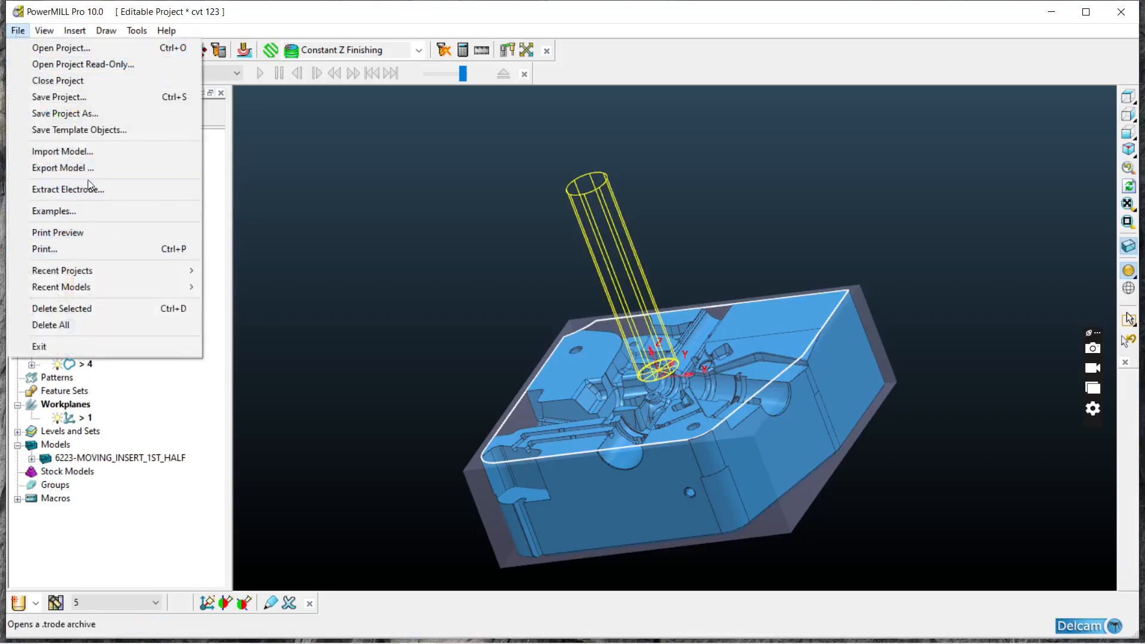
{"action": "left_click", "coordinate": [94, 152]}
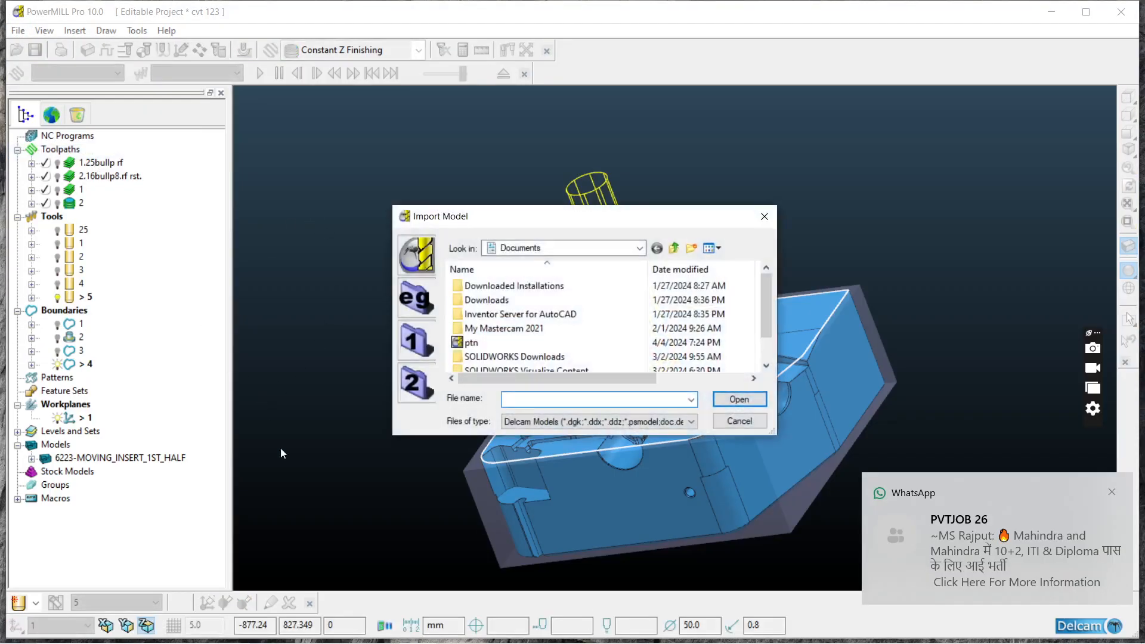
{"action": "left_click", "coordinate": [769, 216]}
{"action": "middle_click_drag", "start_coordinate": [689, 349], "coordinate": [833, 346]}
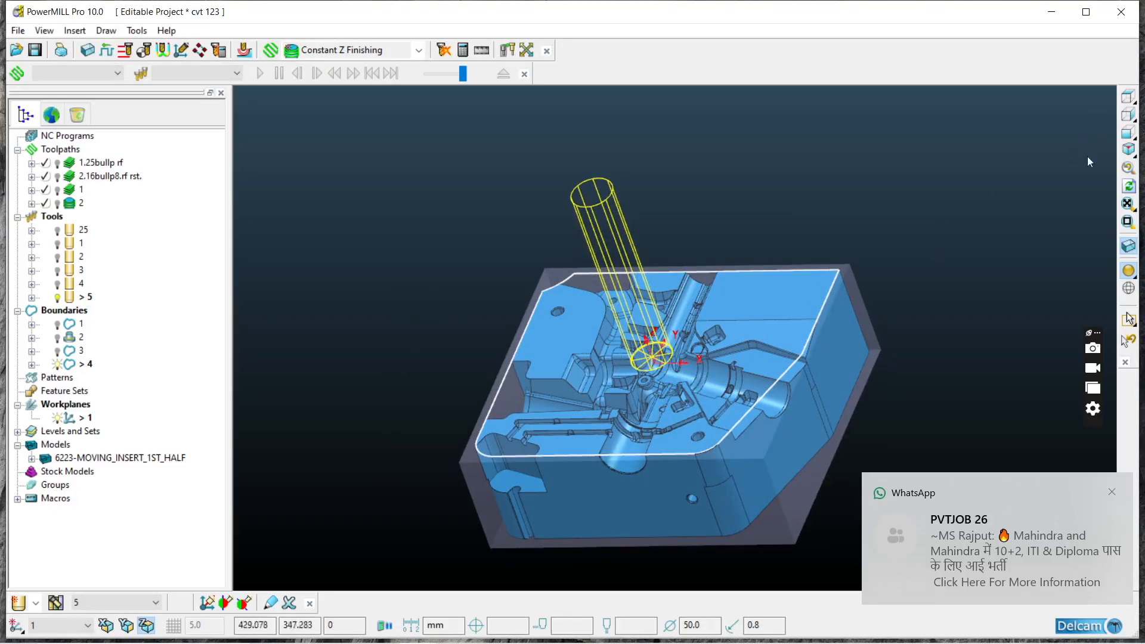
Step: Activate toolpath 2.16bullp8.rf rst. and inspect its passes on the insert
{"action": "left_click", "coordinate": [1127, 96]}
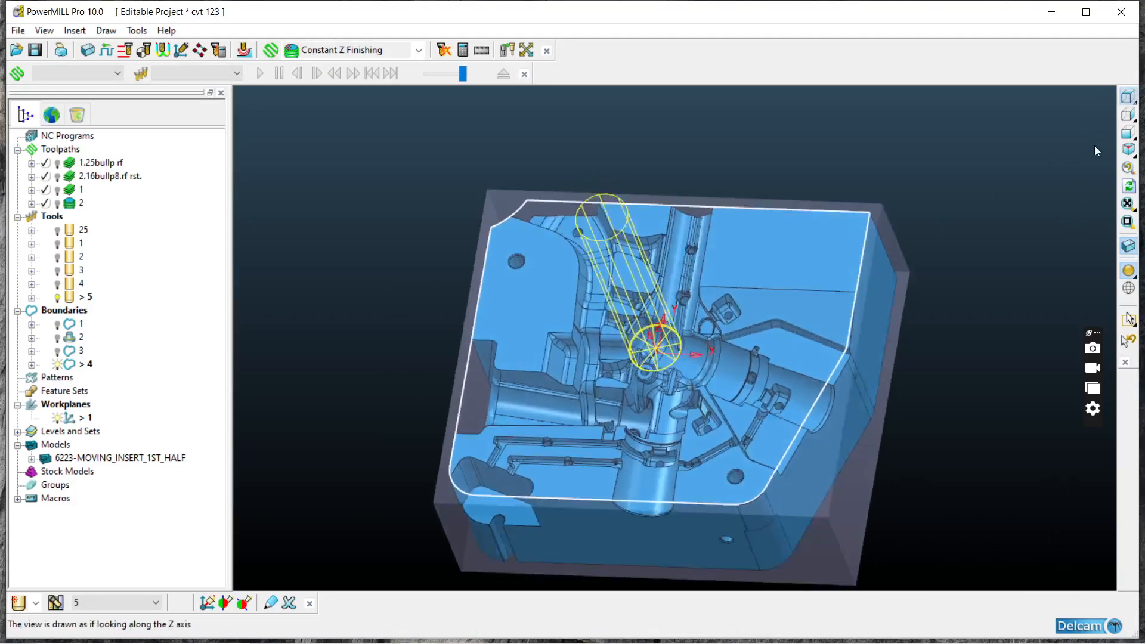
{"action": "middle_click_drag", "start_coordinate": [735, 437], "coordinate": [795, 298]}
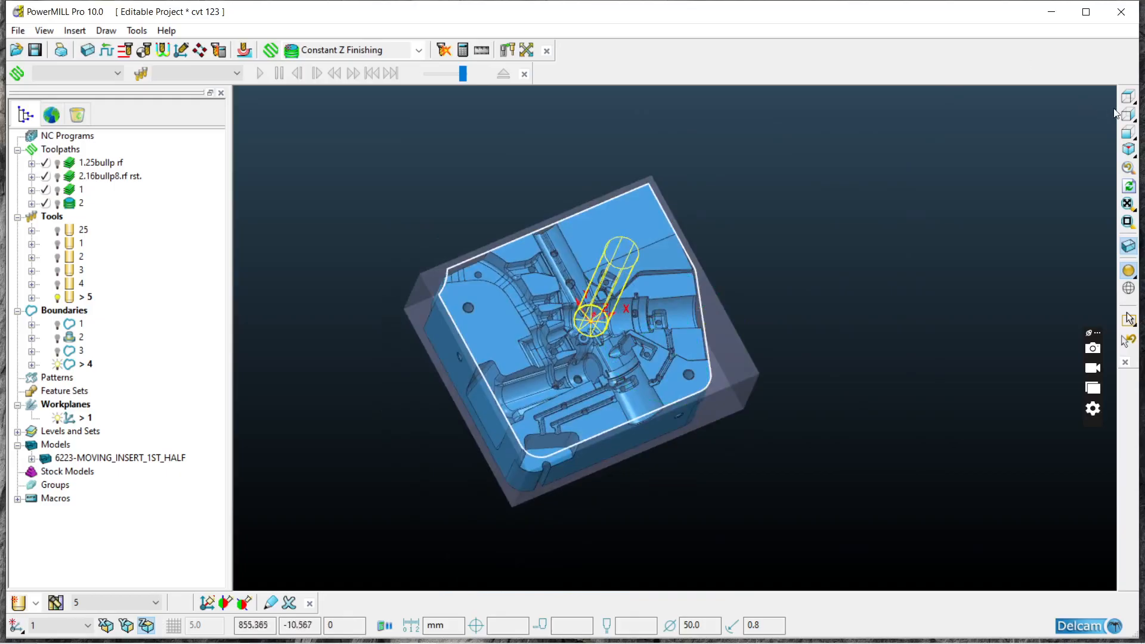
{"action": "left_click", "coordinate": [1127, 96]}
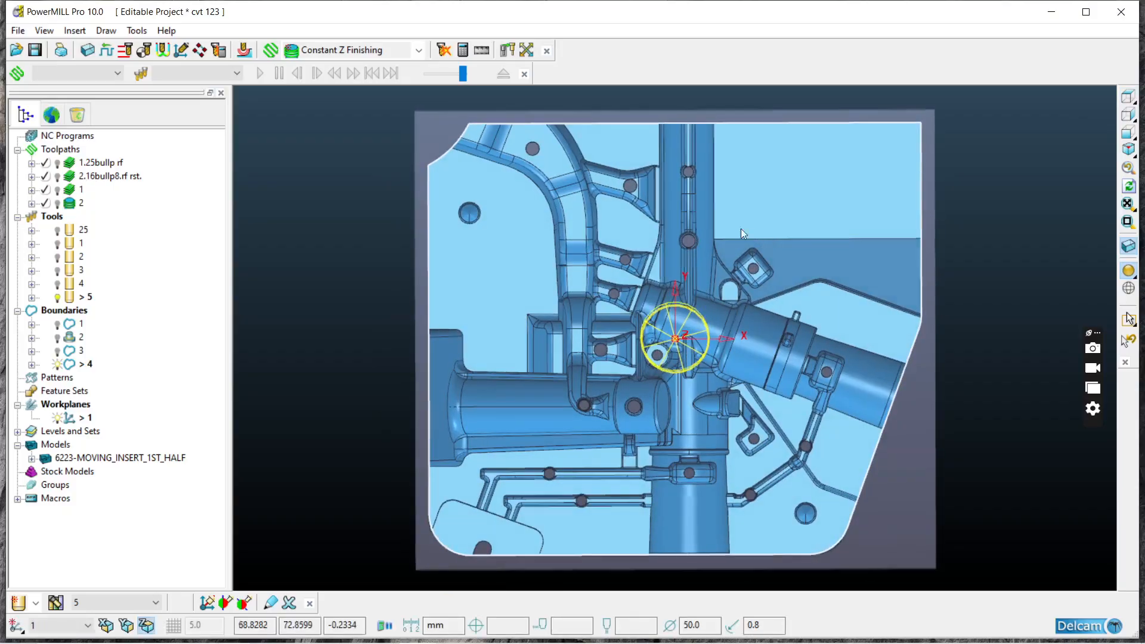
{"action": "right_click", "coordinate": [86, 174]}
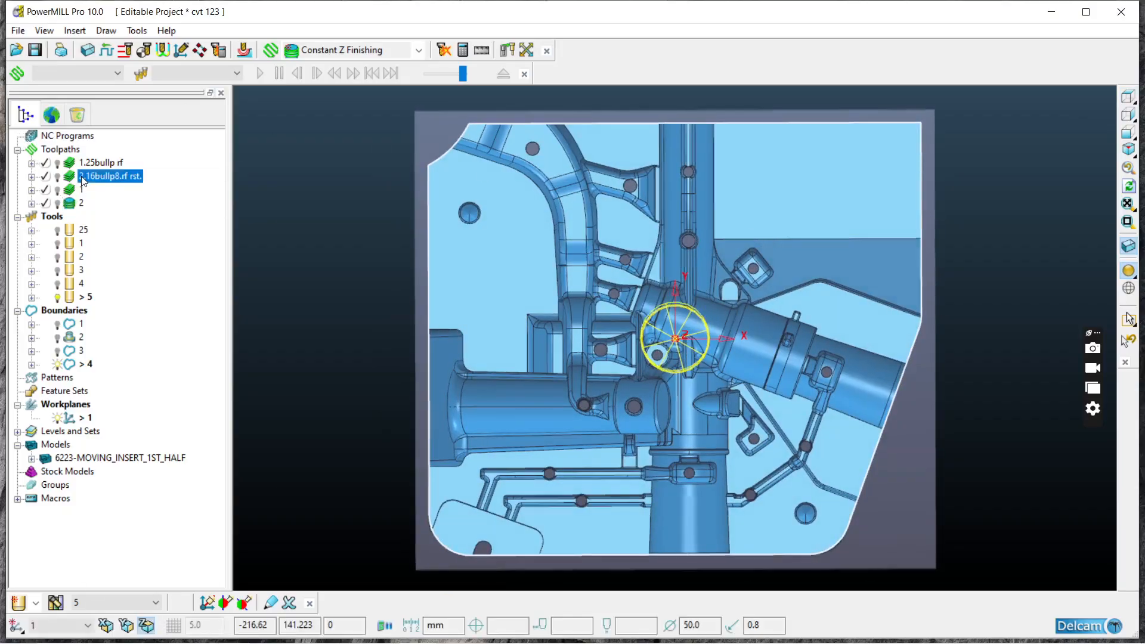
{"action": "left_click", "coordinate": [119, 221]}
{"action": "mouse_move", "coordinate": [673, 316]}
{"action": "middle_mouse_down"}
{"action": "mouse_move", "coordinate": [720, 178]}
{"action": "mouse_move", "coordinate": [692, 122]}
{"action": "middle_mouse_up"}
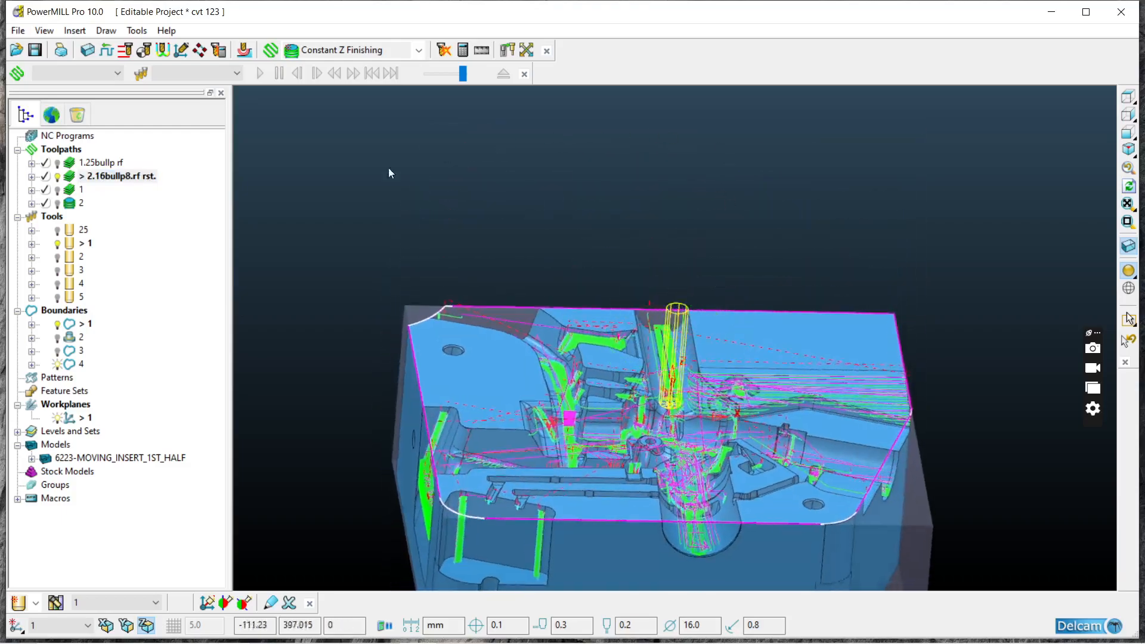
Step: Activate toolpath 1 and inspect its passes over the ribbed area of the cavity
{"action": "right_click", "coordinate": [83, 189]}
{"action": "left_click", "coordinate": [129, 220]}
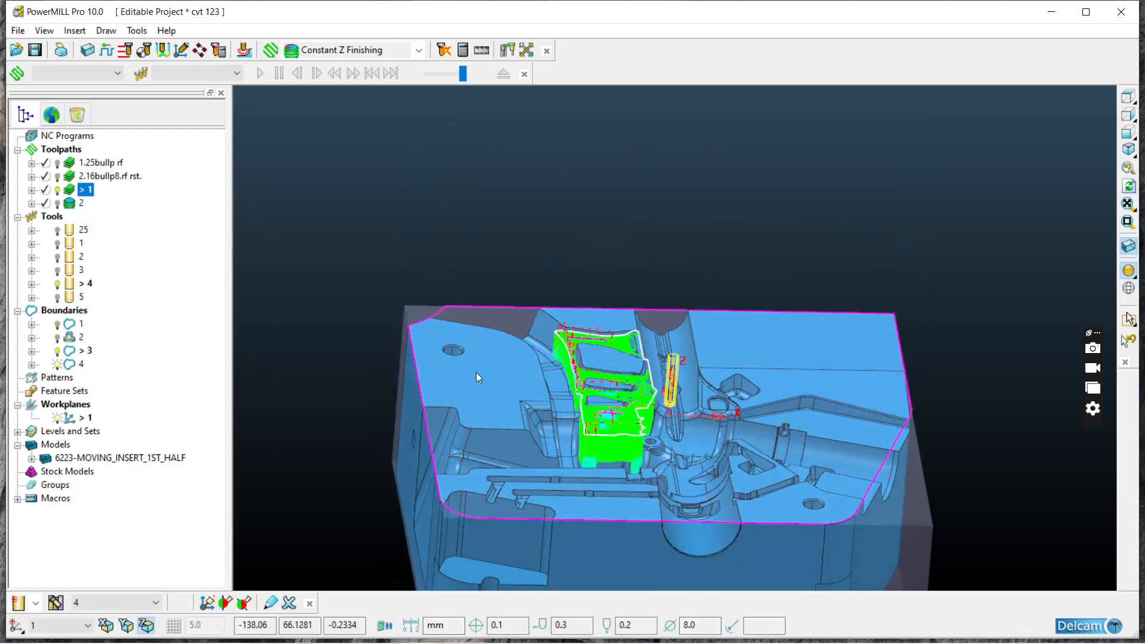
{"action": "scroll", "coordinate": [474, 369], "scroll_direction": "up", "scroll_amount": 4}
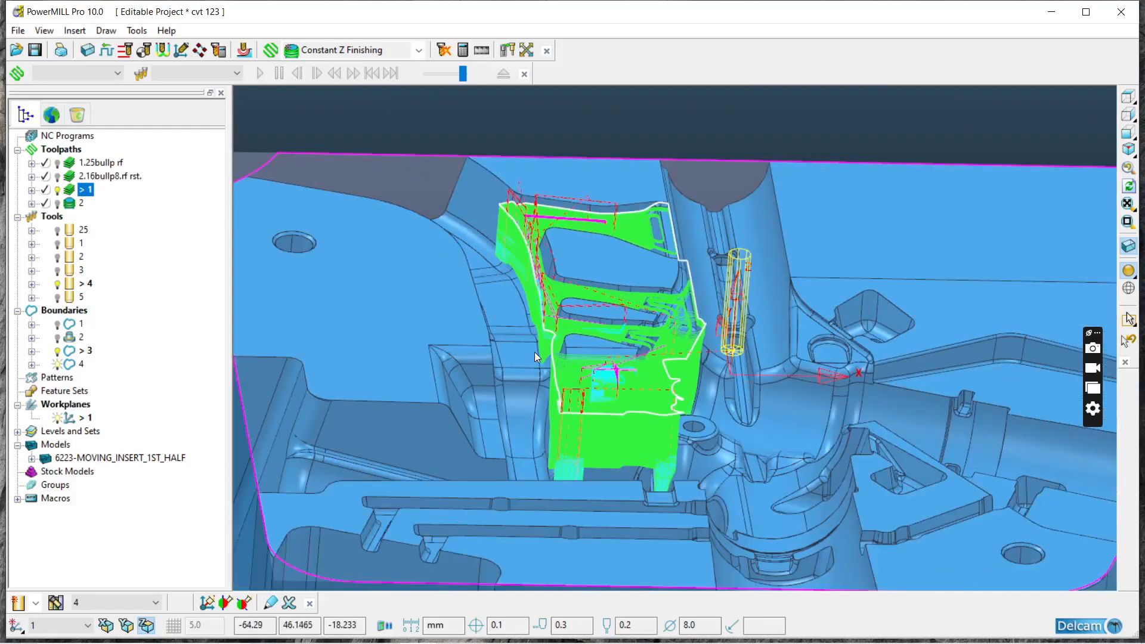
{"action": "scroll", "coordinate": [534, 352], "scroll_direction": "down", "scroll_amount": 3}
{"action": "middle_click_drag", "start_coordinate": [511, 335], "coordinate": [710, 421]}
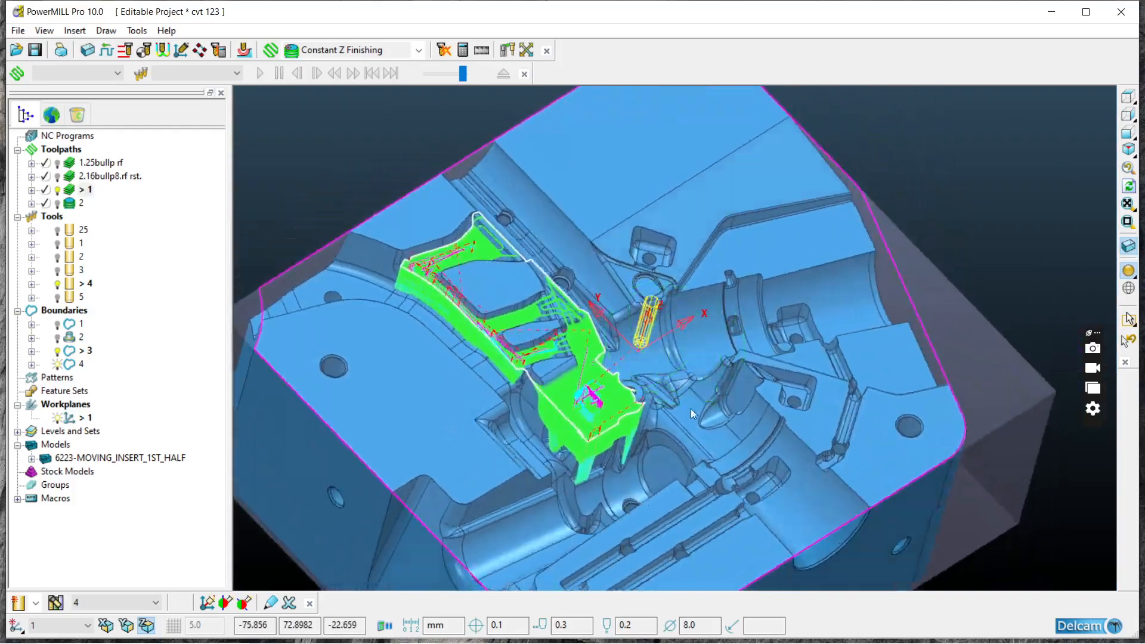
Step: Delete Constant Z toolpath 2
{"action": "left_click", "coordinate": [79, 204]}
{"action": "right_click", "coordinate": [70, 204]}
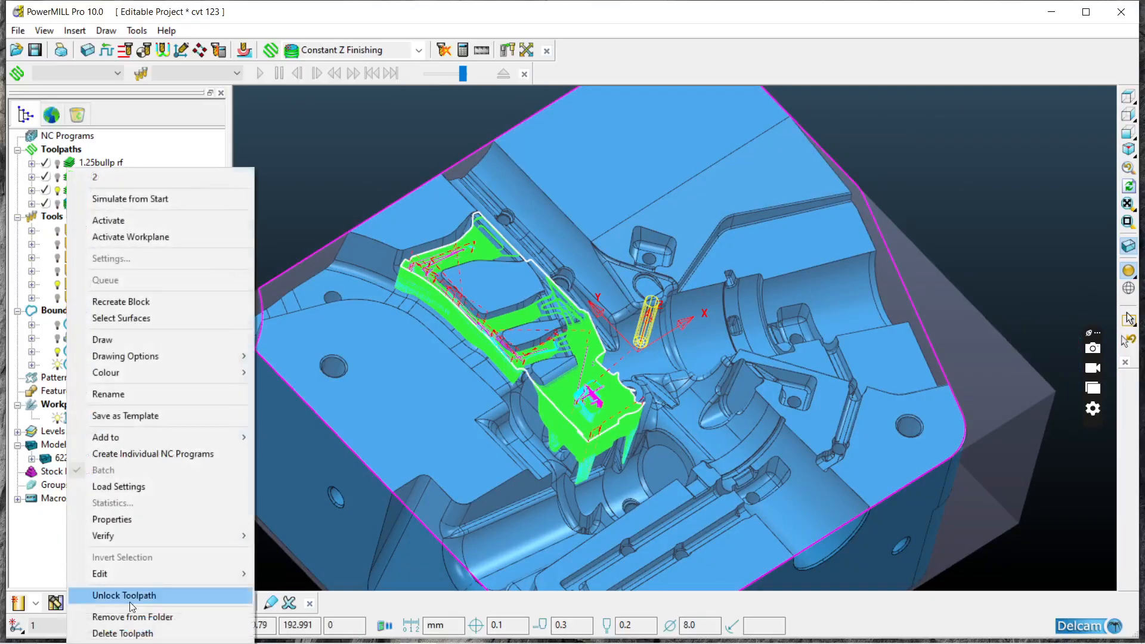
{"action": "left_click", "coordinate": [164, 630]}
{"action": "middle_click_drag", "start_coordinate": [406, 440], "coordinate": [508, 424]}
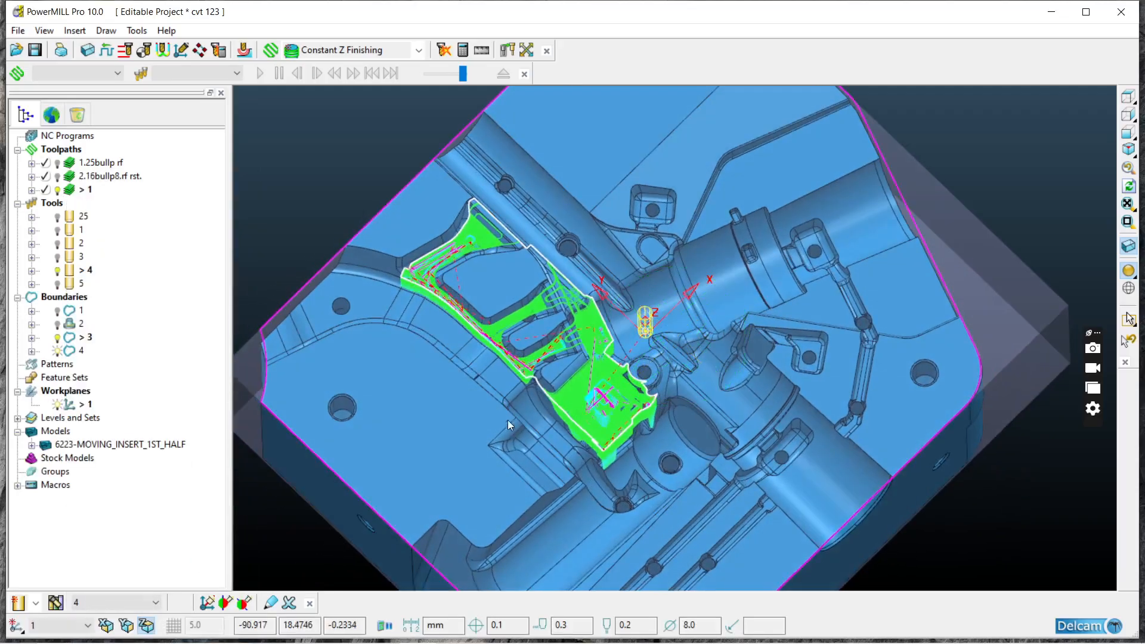
{"action": "middle_click_drag", "start_coordinate": [622, 404], "coordinate": [578, 439]}
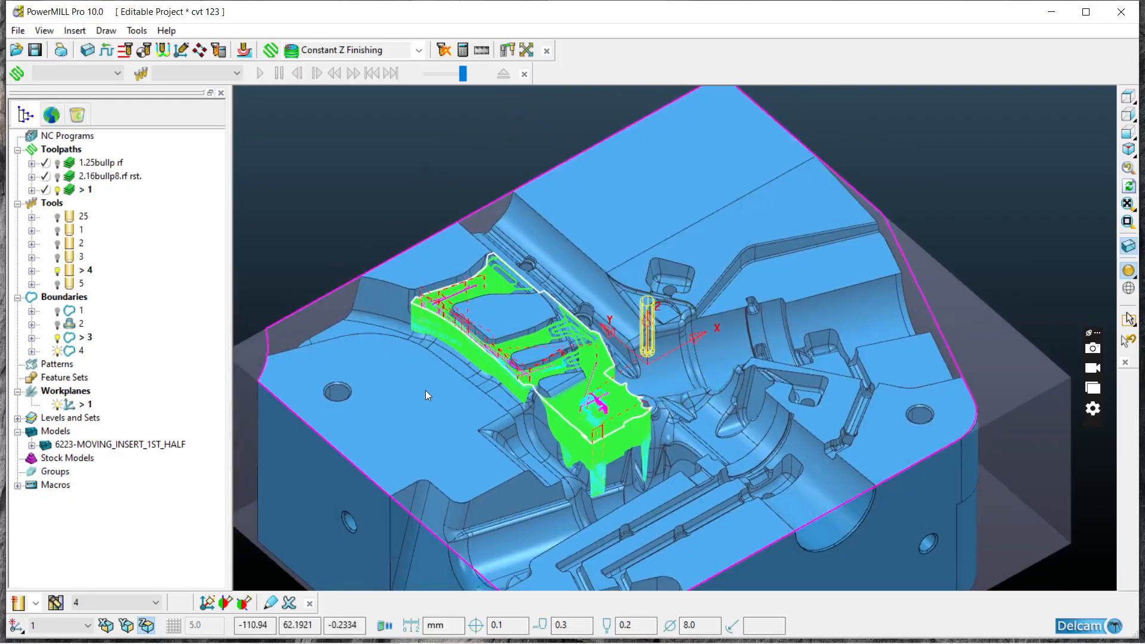
Step: Hide the passes of toolpath 1 and view the insert along the Z axis
{"action": "left_click", "coordinate": [57, 190]}
{"action": "scroll", "coordinate": [518, 333], "scroll_direction": "down", "scroll_amount": 3}
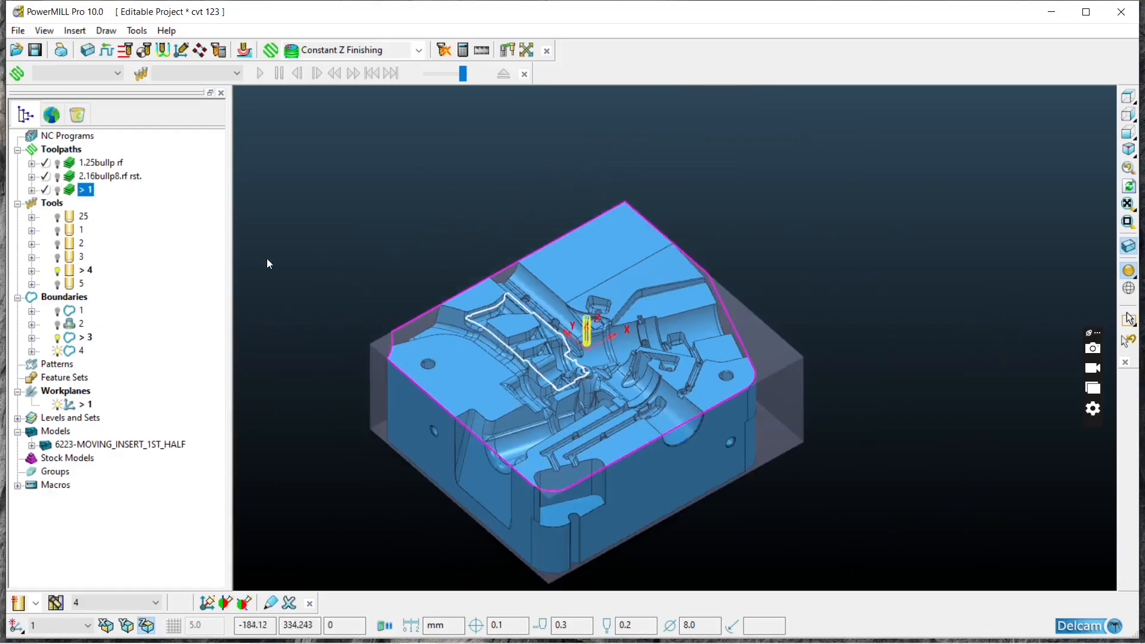
{"action": "middle_click_drag", "start_coordinate": [396, 296], "coordinate": [467, 299]}
{"action": "left_click", "coordinate": [1124, 98]}
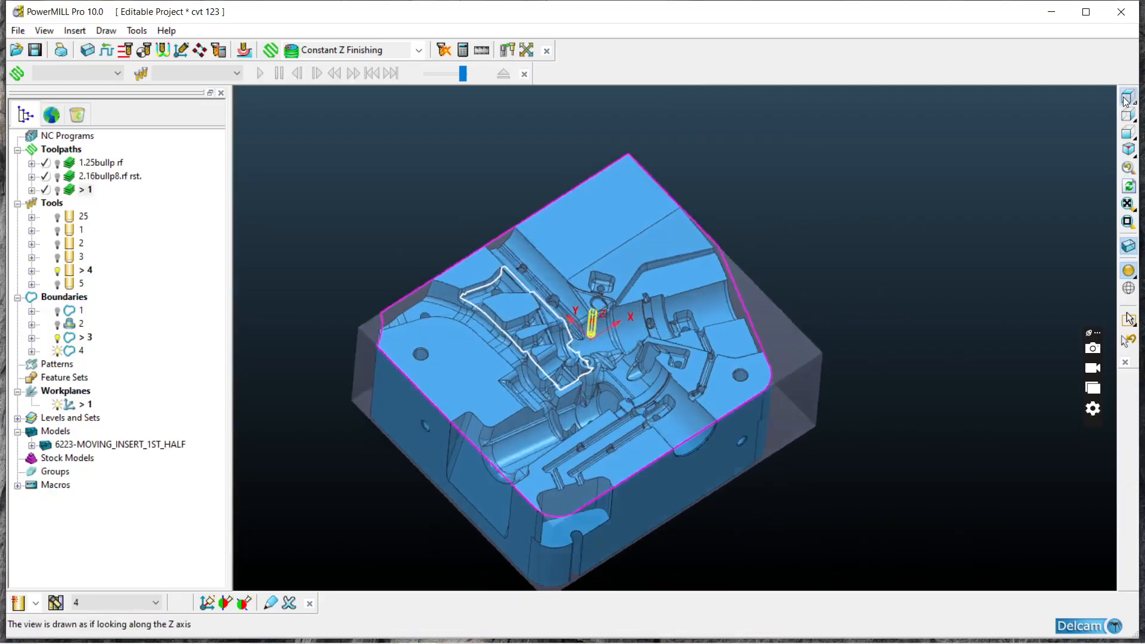
Step: Select the round hole surface in the uppermost rib and the flat face around the hole near the chamfered corner
{"action": "scroll", "coordinate": [711, 232], "scroll_direction": "up", "scroll_amount": 5}
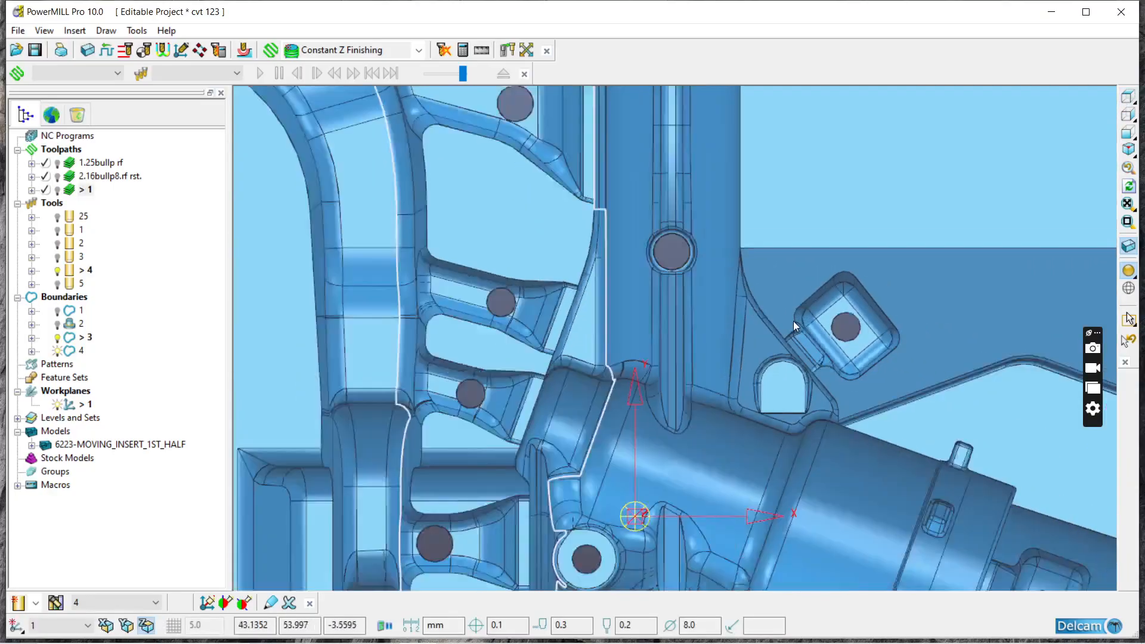
{"action": "scroll", "coordinate": [793, 321], "scroll_direction": "down", "scroll_amount": 5}
{"action": "scroll", "coordinate": [506, 169], "scroll_direction": "up", "scroll_amount": 5}
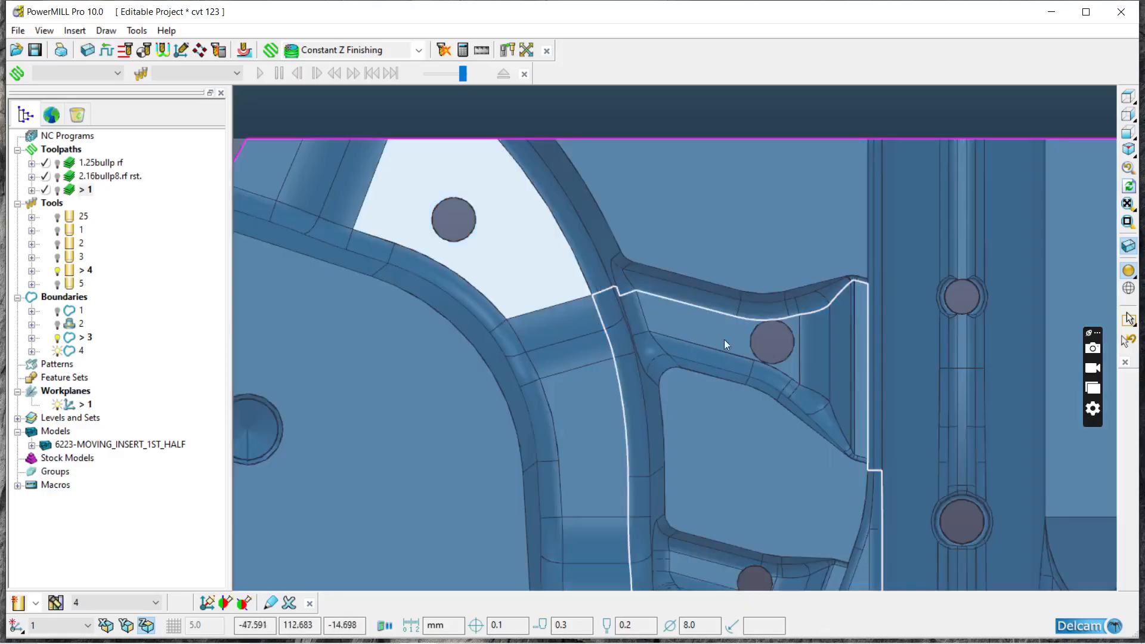
{"action": "scroll", "coordinate": [799, 370], "scroll_direction": "up", "scroll_amount": 5}
{"action": "scroll", "coordinate": [879, 363], "scroll_direction": "down", "scroll_amount": 1}
{"action": "middle_click_drag", "start_coordinate": [880, 363], "coordinate": [876, 204]}
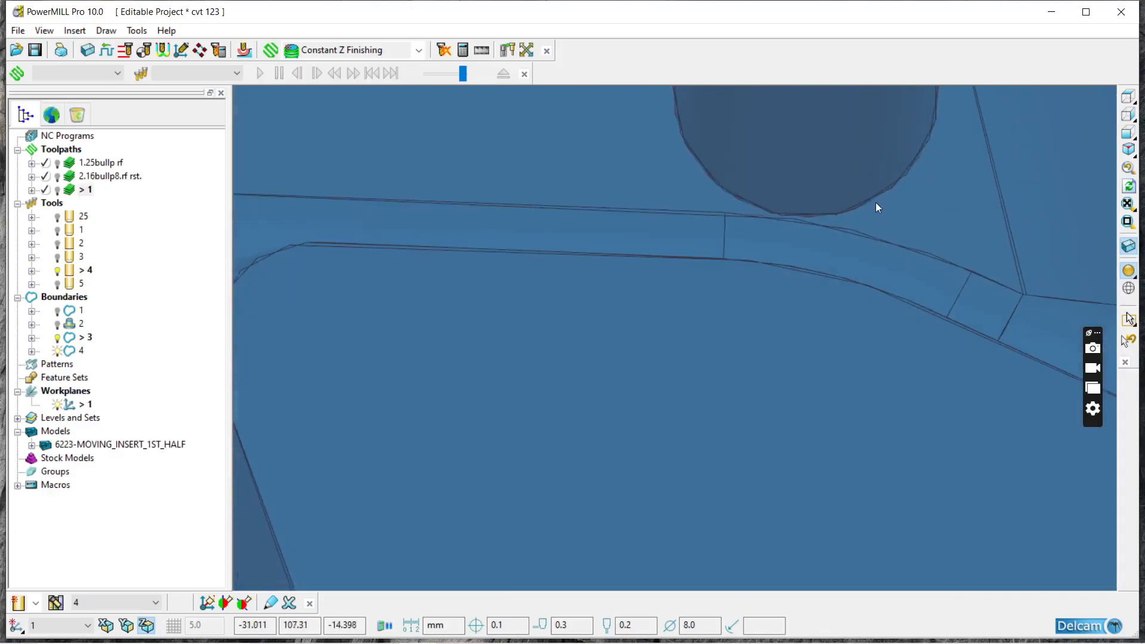
{"action": "scroll", "coordinate": [853, 289], "scroll_direction": "down", "scroll_amount": 3}
{"action": "left_click", "coordinate": [845, 169]}
{"action": "scroll", "coordinate": [729, 235], "scroll_direction": "down", "scroll_amount": 3}
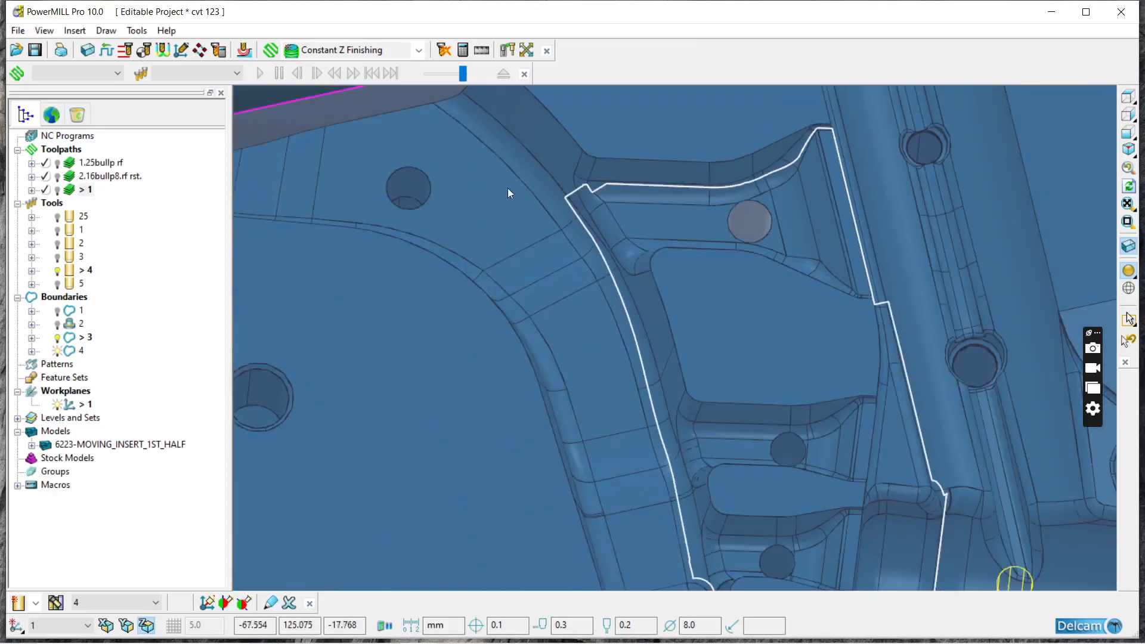
{"action": "left_click", "coordinate": [452, 182]}
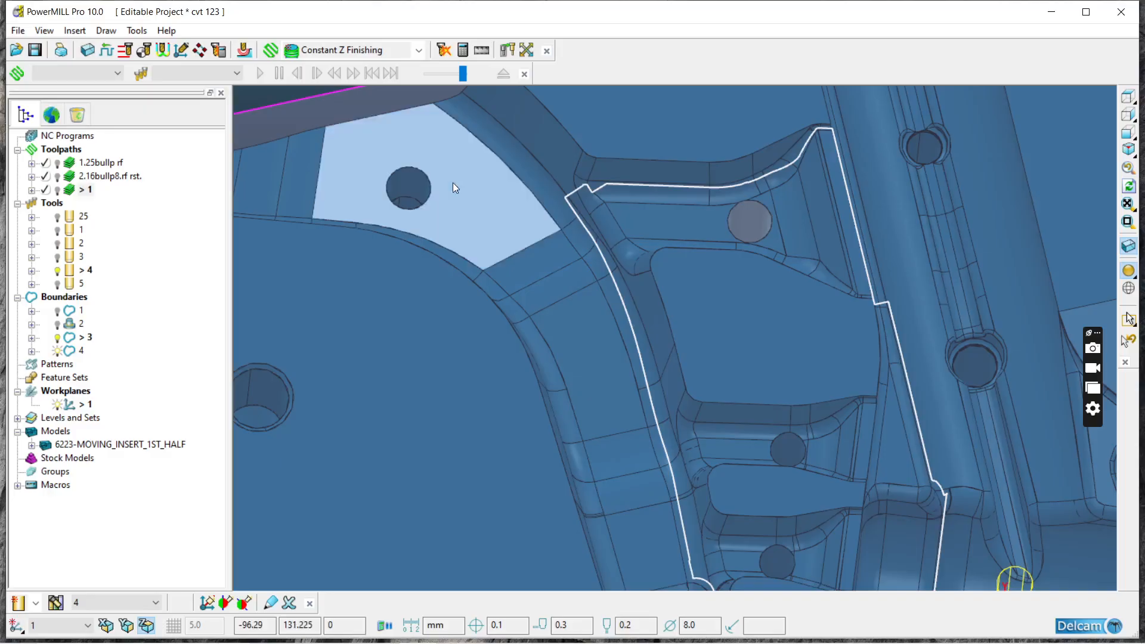
Step: Add the round hole surface in the second rib to the selection
{"action": "scroll", "coordinate": [719, 259], "scroll_direction": "up", "scroll_amount": 3}
{"action": "scroll", "coordinate": [706, 287], "scroll_direction": "down", "scroll_amount": 4}
{"action": "scroll", "coordinate": [718, 410], "scroll_direction": "up", "scroll_amount": 5}
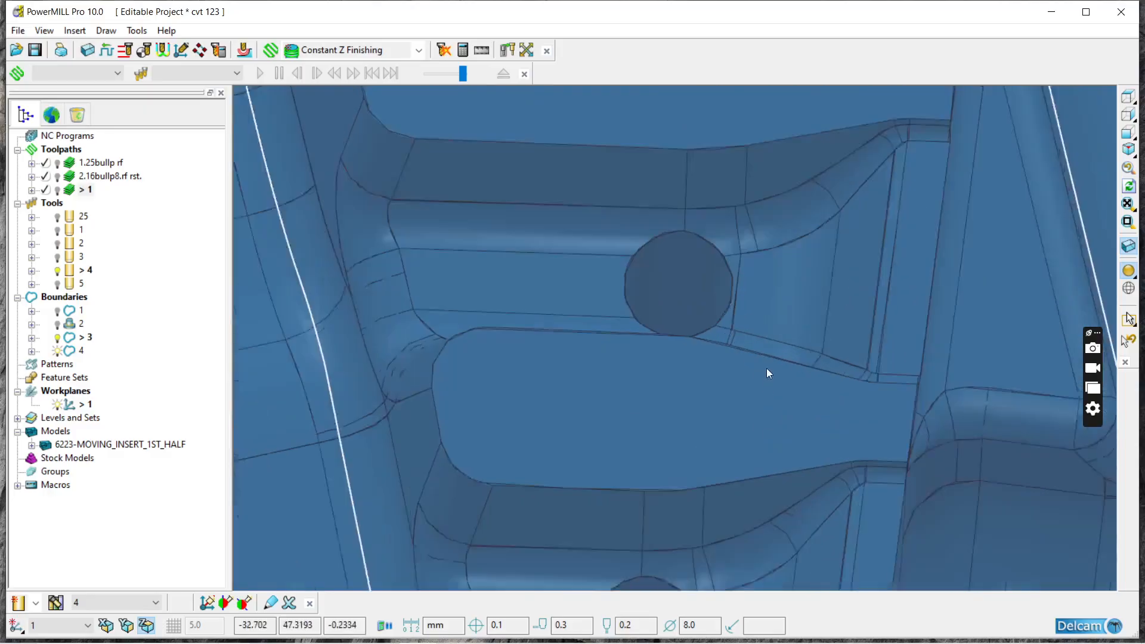
{"action": "left_click", "coordinate": [664, 234]}
{"action": "scroll", "coordinate": [650, 280], "scroll_direction": "down", "scroll_amount": 3}
Step: Add the two round hole surfaces along the long channel beside the ribs to the selection
{"action": "scroll", "coordinate": [799, 215], "scroll_direction": "down", "scroll_amount": 3}
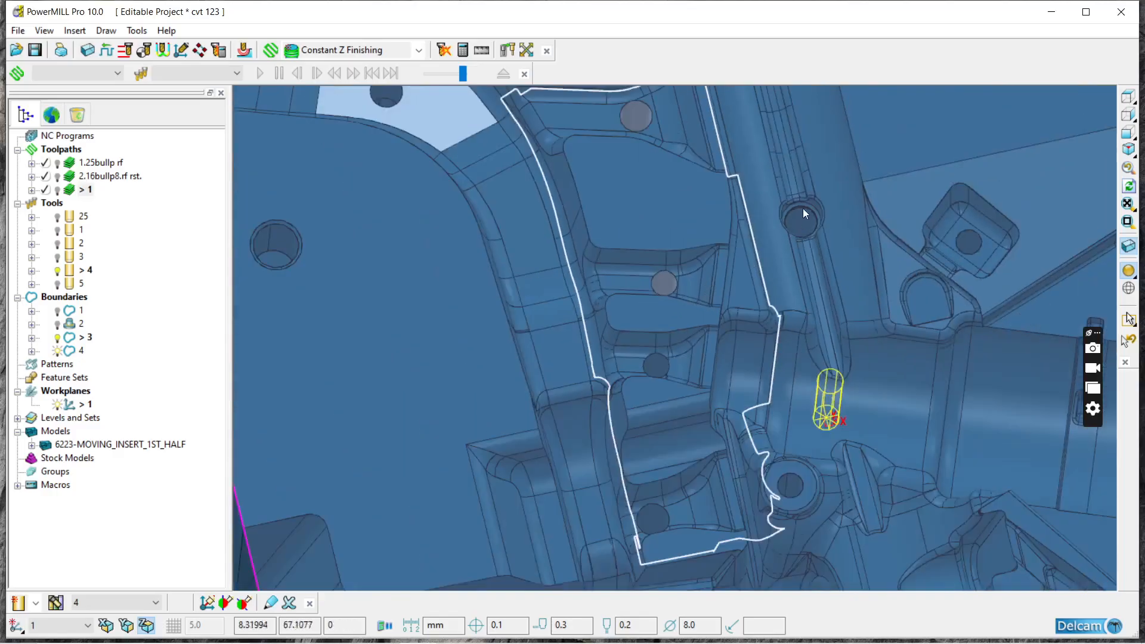
{"action": "scroll", "coordinate": [795, 243], "scroll_direction": "up", "scroll_amount": 4}
{"action": "left_click", "coordinate": [795, 244]}
{"action": "scroll", "coordinate": [799, 328], "scroll_direction": "down", "scroll_amount": 3}
{"action": "scroll", "coordinate": [775, 162], "scroll_direction": "up", "scroll_amount": 4}
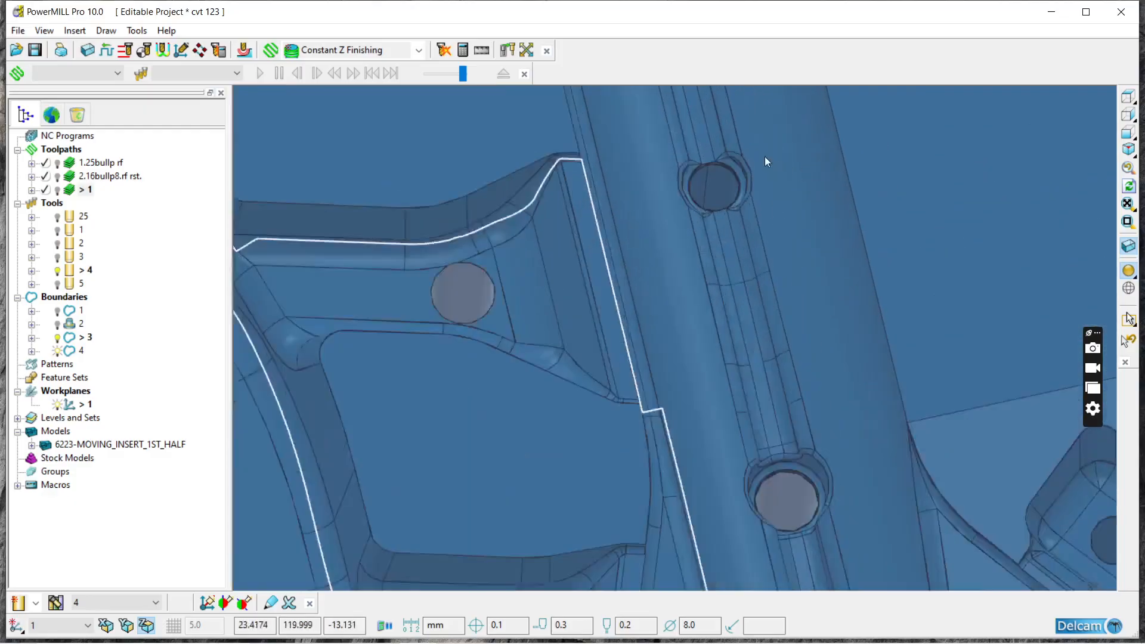
{"action": "left_click", "coordinate": [704, 183]}
{"action": "scroll", "coordinate": [668, 167], "scroll_direction": "down", "scroll_amount": 2}
Step: Add the round hole surface in the square pocket beside the long channel to the selection
{"action": "scroll", "coordinate": [876, 374], "scroll_direction": "down", "scroll_amount": 3}
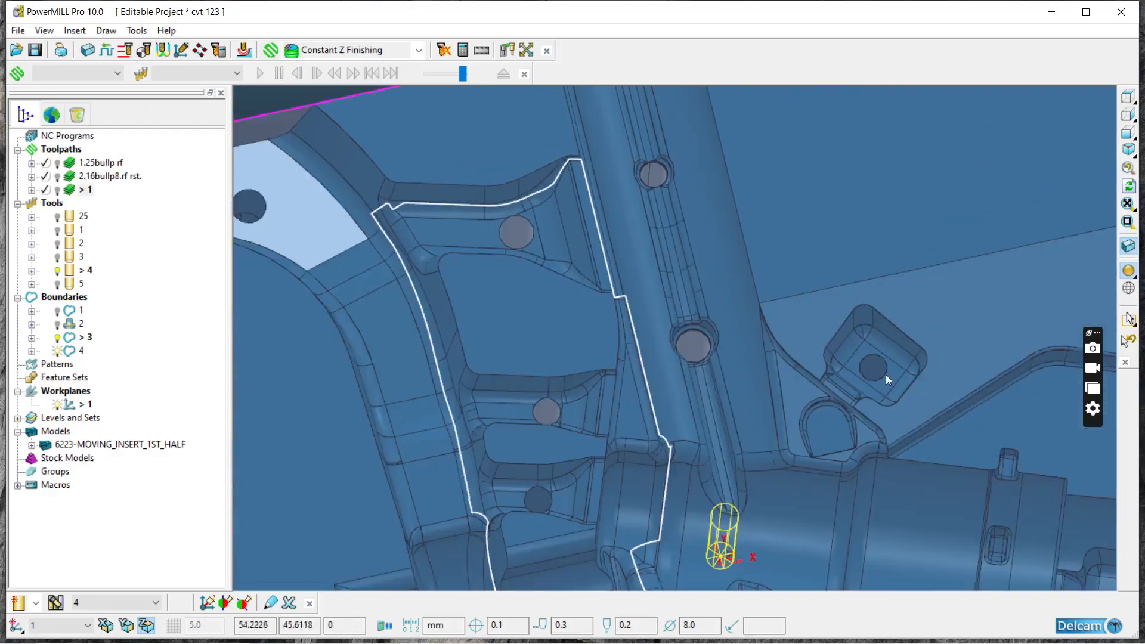
{"action": "scroll", "coordinate": [814, 348], "scroll_direction": "up", "scroll_amount": 4}
{"action": "left_click", "coordinate": [817, 342]}
{"action": "scroll", "coordinate": [805, 316], "scroll_direction": "down", "scroll_amount": 3}
{"action": "scroll", "coordinate": [763, 296], "scroll_direction": "down", "scroll_amount": 5}
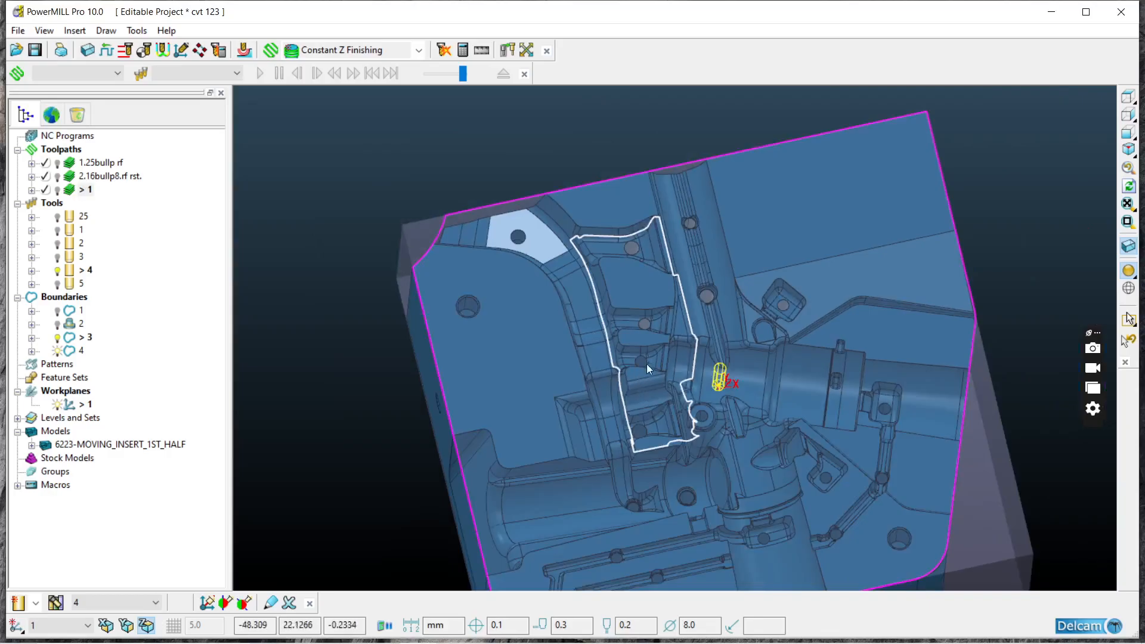
Step: Add the round hole surface in the third rib to the selection
{"action": "scroll", "coordinate": [641, 362], "scroll_direction": "up", "scroll_amount": 6}
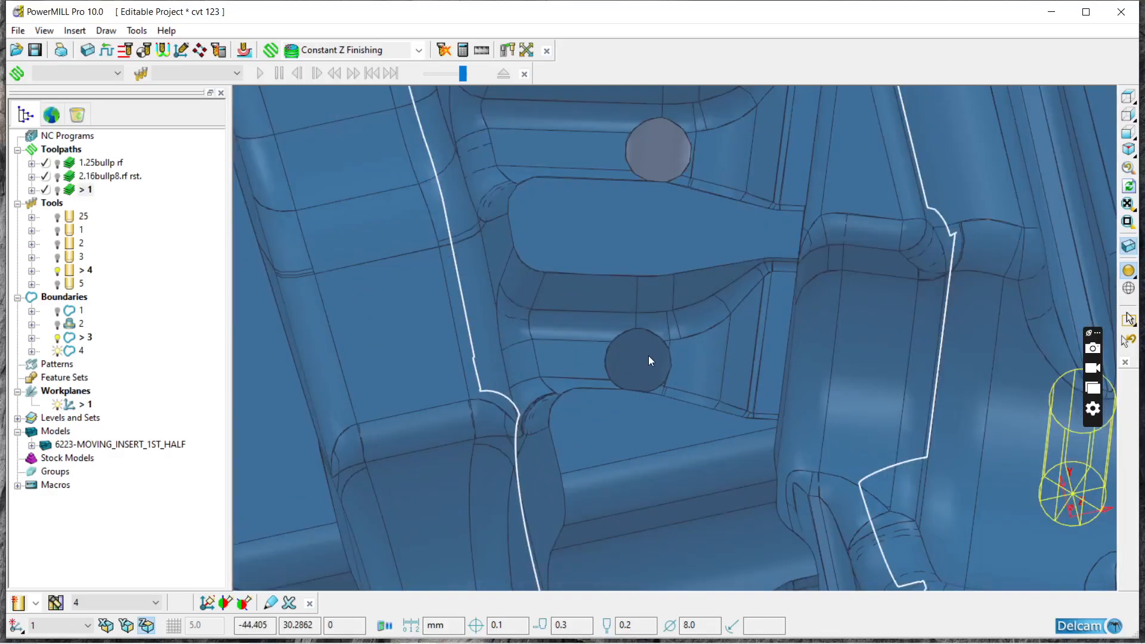
{"action": "left_click", "coordinate": [649, 356]}
{"action": "scroll", "coordinate": [648, 358], "scroll_direction": "down", "scroll_amount": 3}
{"action": "scroll", "coordinate": [588, 310], "scroll_direction": "down", "scroll_amount": 3}
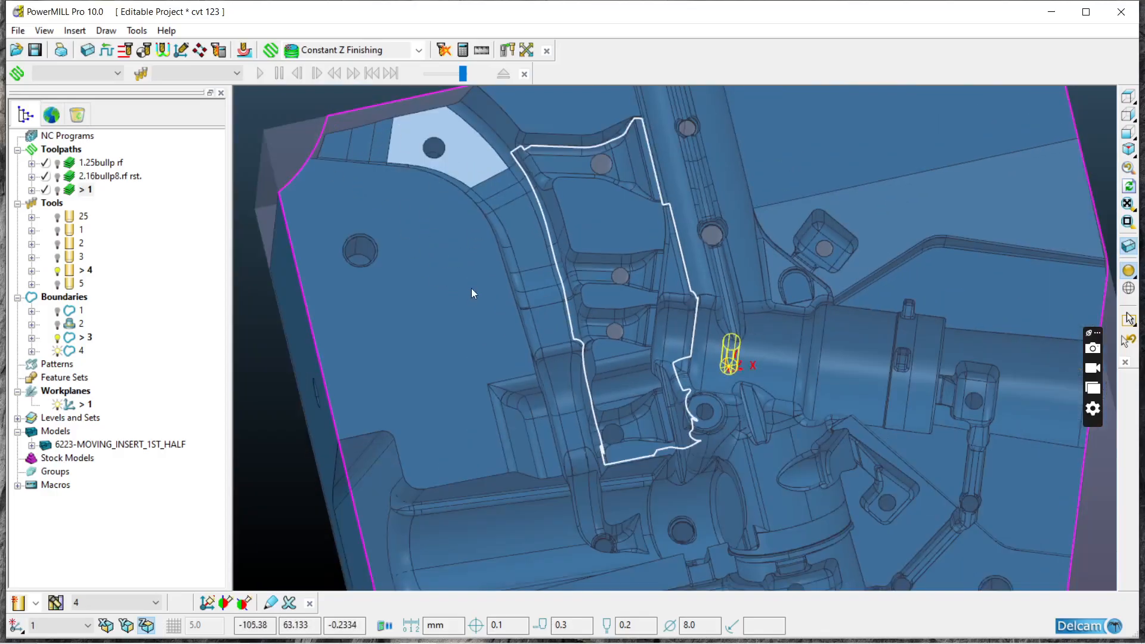
Step: Add the hole surfaces in the lowest rib, the round boss and the cylindrical recess to the selection
{"action": "scroll", "coordinate": [550, 301], "scroll_direction": "down", "scroll_amount": 5}
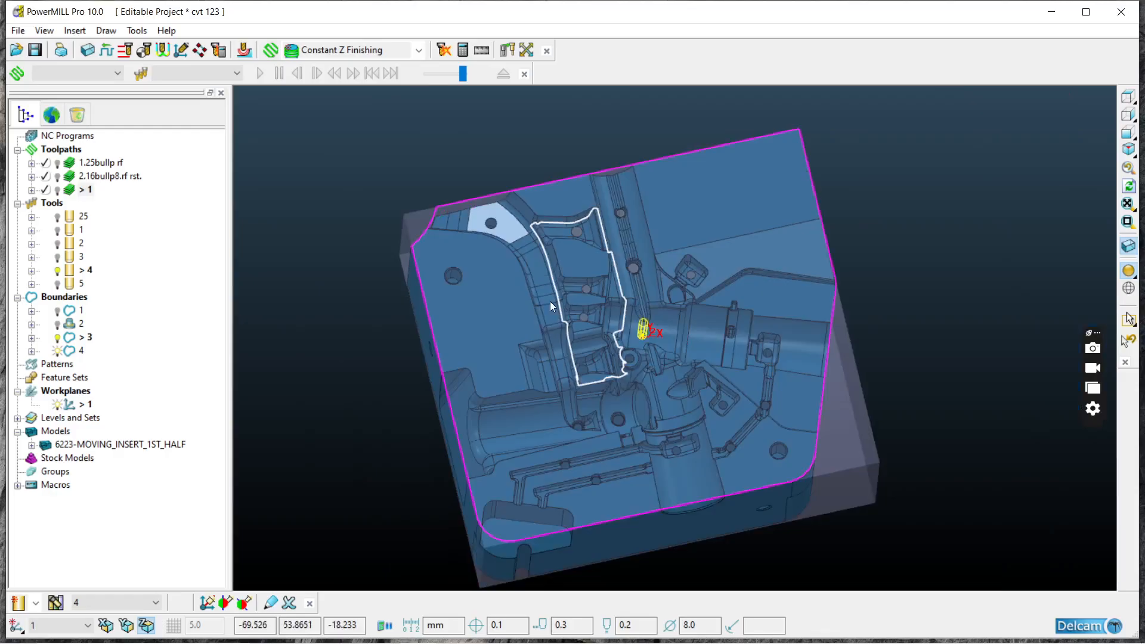
{"action": "scroll", "coordinate": [664, 400], "scroll_direction": "up", "scroll_amount": 6}
{"action": "scroll", "coordinate": [502, 310], "scroll_direction": "up", "scroll_amount": 3}
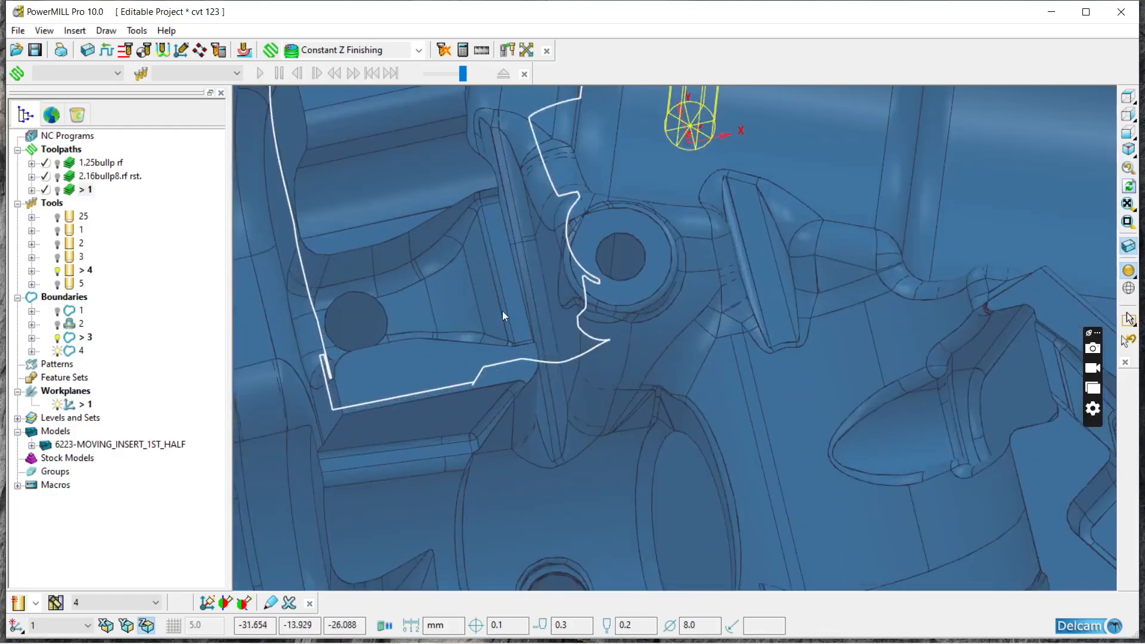
{"action": "left_click", "coordinate": [366, 309]}
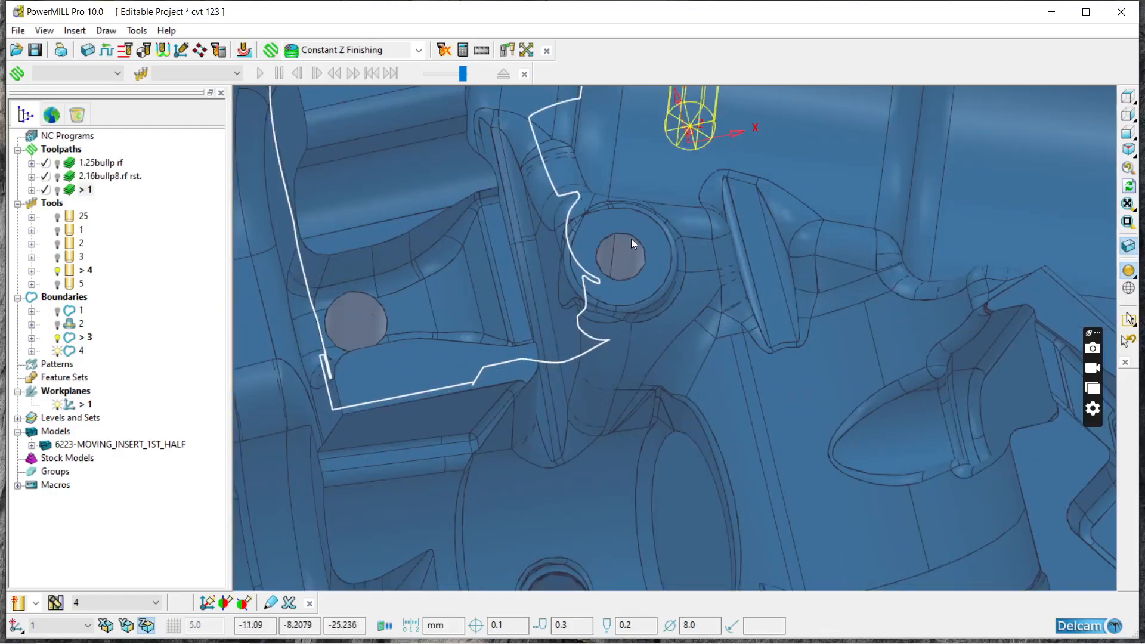
{"action": "scroll", "coordinate": [595, 343], "scroll_direction": "down", "scroll_amount": 2}
{"action": "scroll", "coordinate": [585, 432], "scroll_direction": "up", "scroll_amount": 5}
{"action": "scroll", "coordinate": [561, 349], "scroll_direction": "down", "scroll_amount": 3}
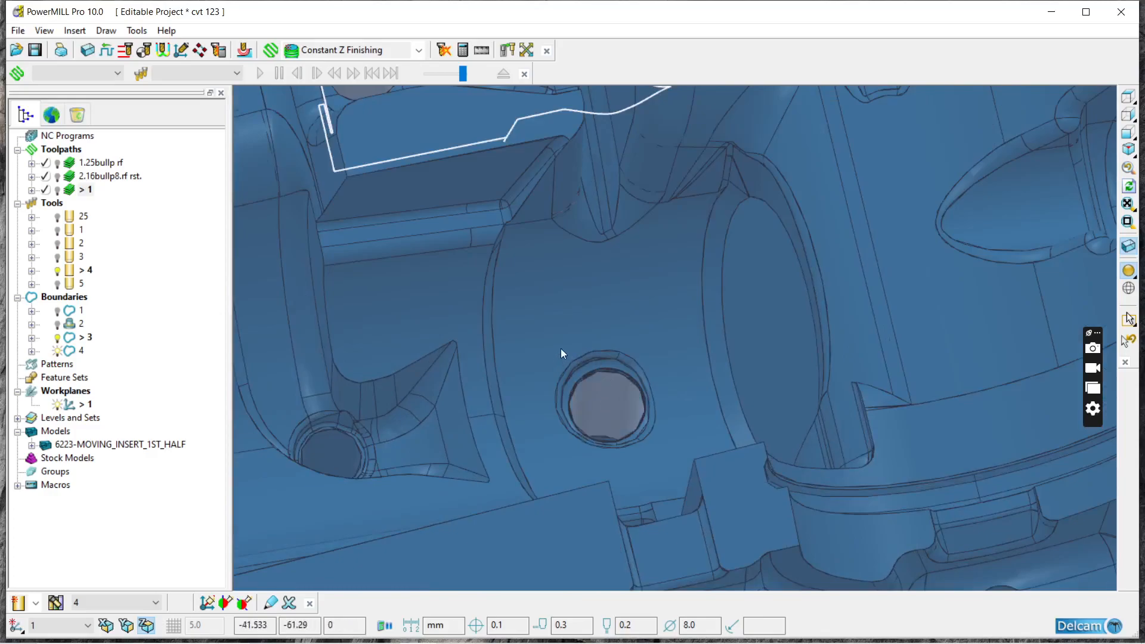
Step: Add the round hole surface beside the pointed pocket and the two in the parallel channels to the selection
{"action": "scroll", "coordinate": [457, 381], "scroll_direction": "up", "scroll_amount": 5}
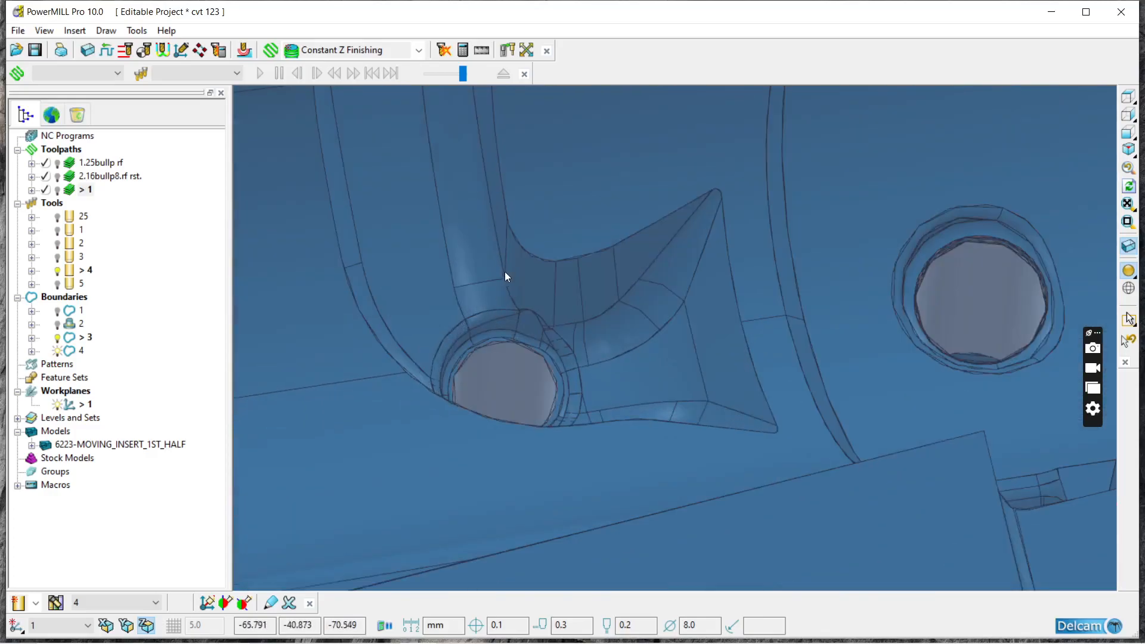
{"action": "scroll", "coordinate": [504, 274], "scroll_direction": "down", "scroll_amount": 4}
{"action": "scroll", "coordinate": [477, 399], "scroll_direction": "up", "scroll_amount": 5}
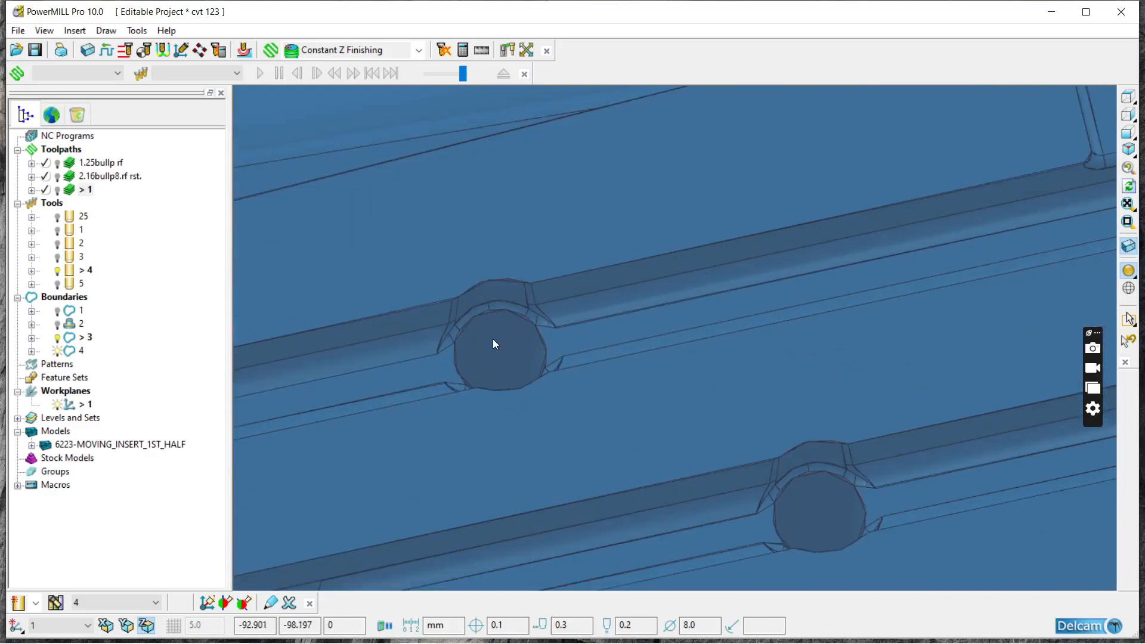
{"action": "scroll", "coordinate": [485, 323], "scroll_direction": "down", "scroll_amount": 4}
{"action": "scroll", "coordinate": [683, 488], "scroll_direction": "up", "scroll_amount": 5}
{"action": "scroll", "coordinate": [695, 409], "scroll_direction": "down", "scroll_amount": 4}
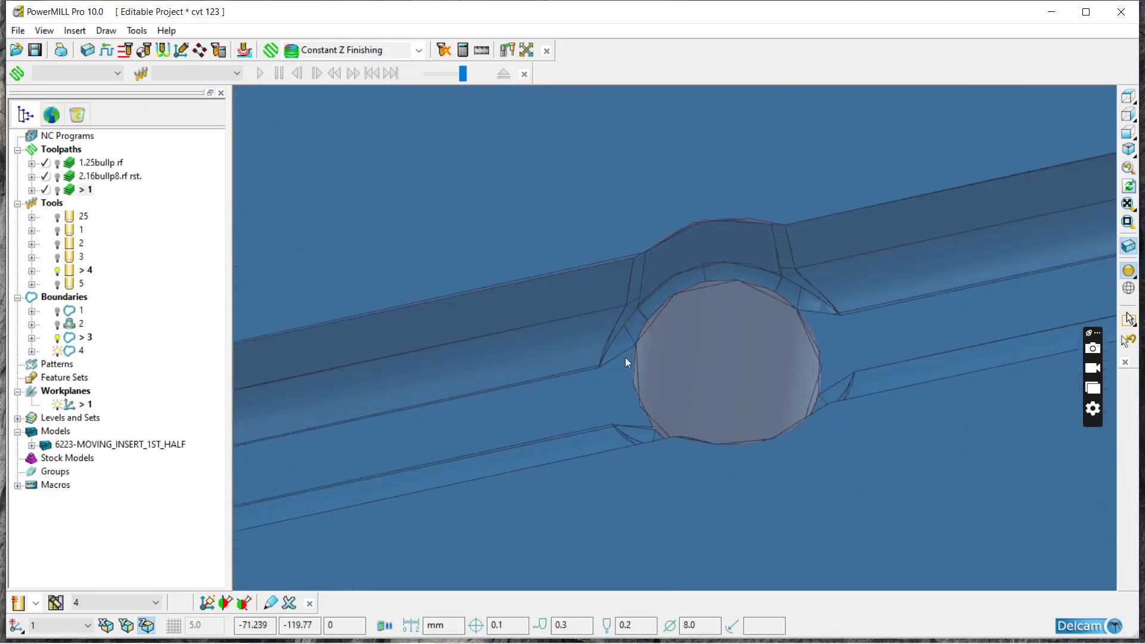
Step: Add the round hole surfaces in the oblong pocket below the collar and in the slanted square pocket to the selection
{"action": "scroll", "coordinate": [868, 242], "scroll_direction": "up", "scroll_amount": 5}
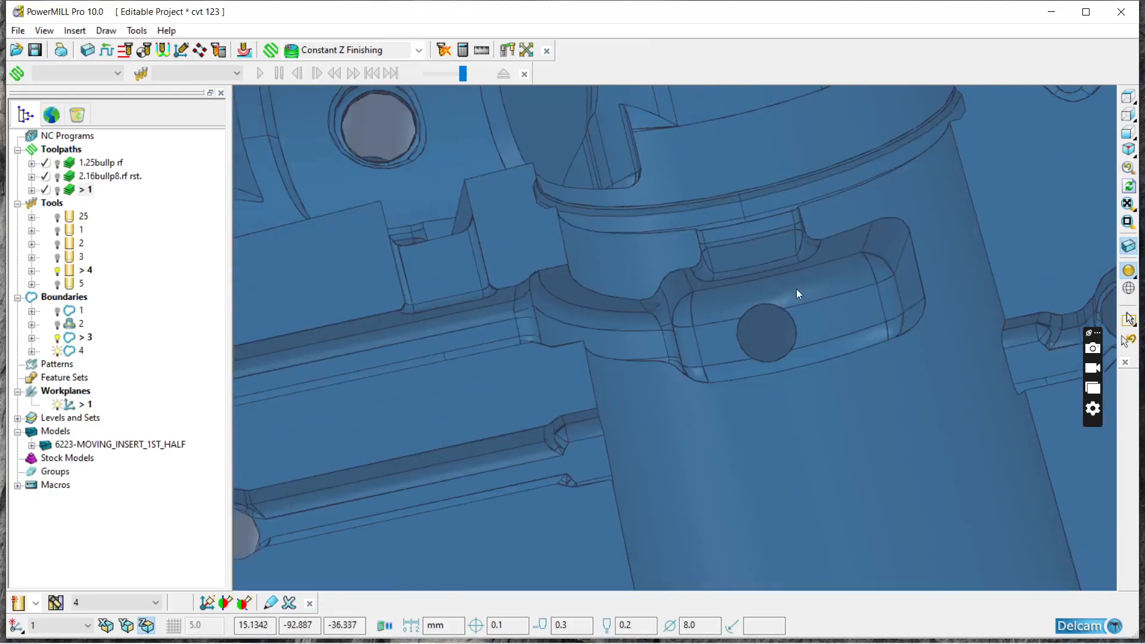
{"action": "scroll", "coordinate": [753, 321], "scroll_direction": "up", "scroll_amount": 6}
{"action": "scroll", "coordinate": [753, 351], "scroll_direction": "down", "scroll_amount": 4}
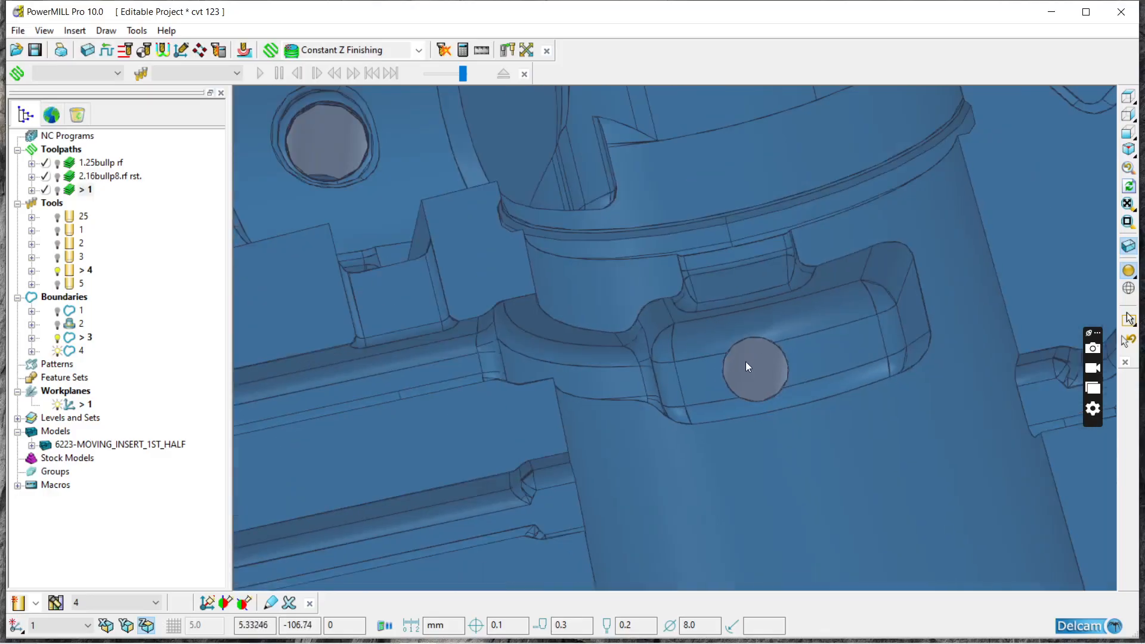
{"action": "scroll", "coordinate": [845, 302], "scroll_direction": "up", "scroll_amount": 5}
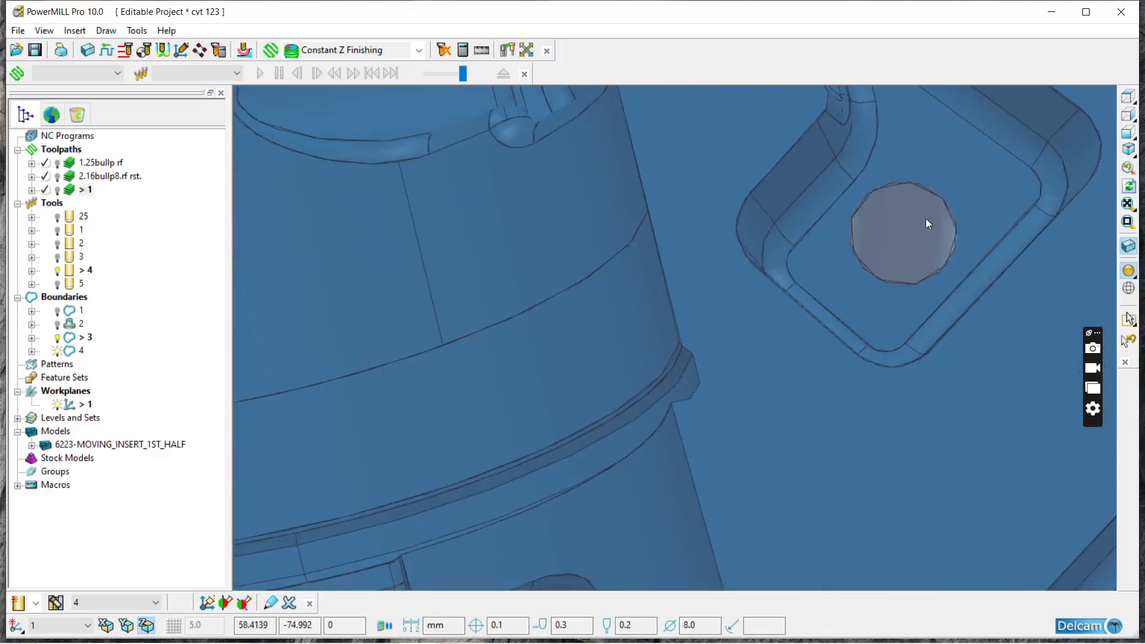
{"action": "scroll", "coordinate": [810, 206], "scroll_direction": "down", "scroll_amount": 4}
Step: Add the round hole surfaces at both ends of the diagonal channel to the selection
{"action": "scroll", "coordinate": [839, 354], "scroll_direction": "up", "scroll_amount": 5}
{"action": "scroll", "coordinate": [864, 220], "scroll_direction": "up", "scroll_amount": 3}
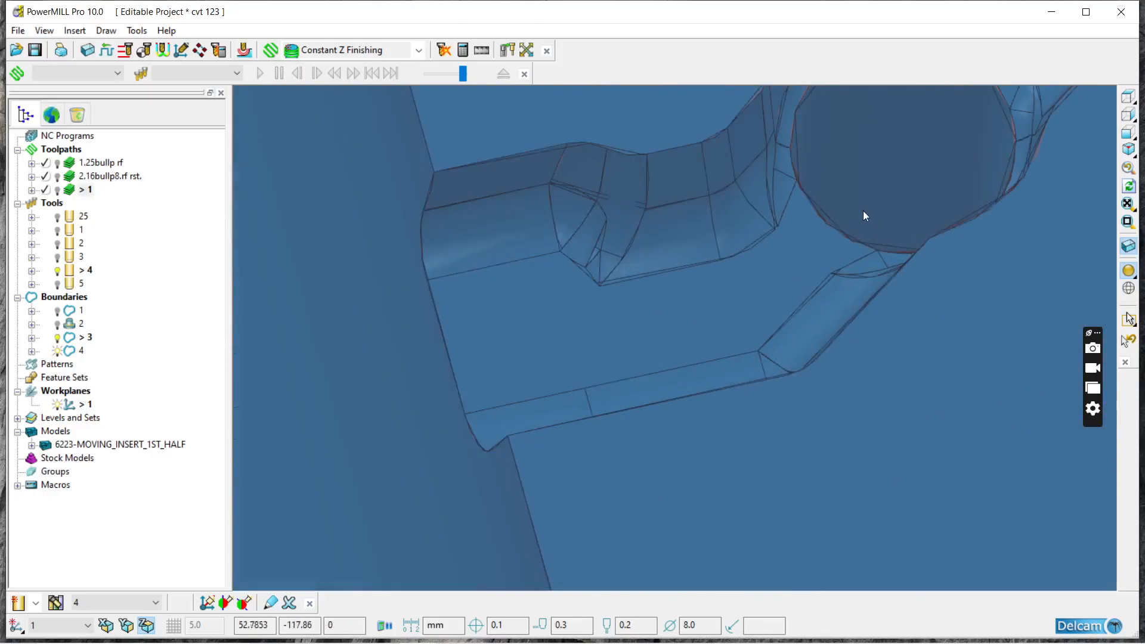
{"action": "scroll", "coordinate": [764, 332], "scroll_direction": "down", "scroll_amount": 6}
{"action": "scroll", "coordinate": [860, 248], "scroll_direction": "up", "scroll_amount": 5}
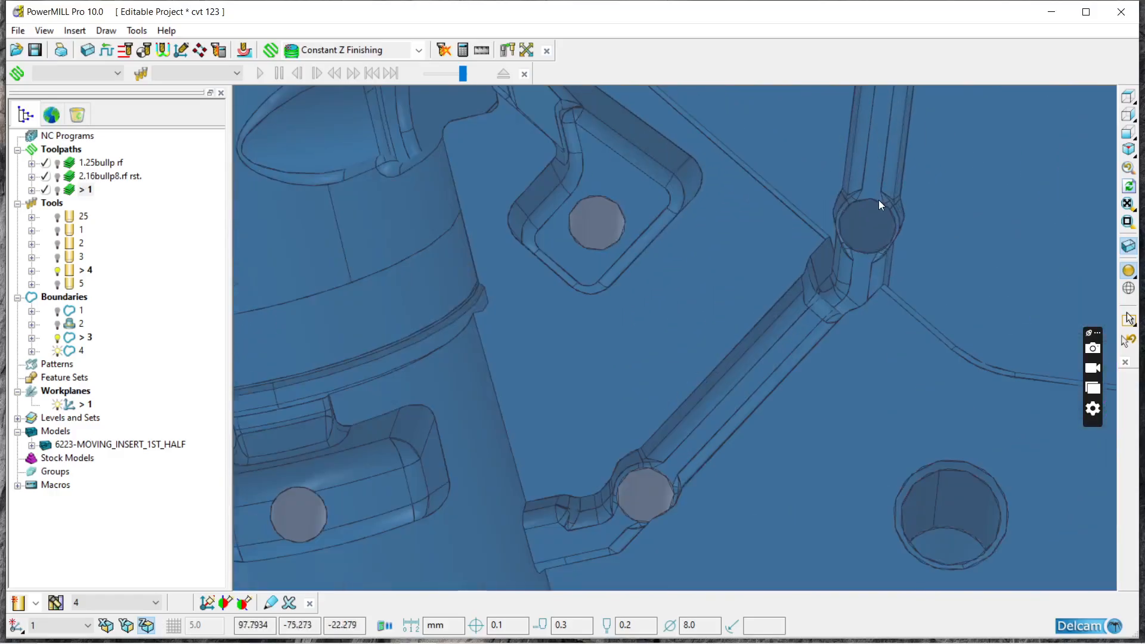
{"action": "scroll", "coordinate": [833, 376], "scroll_direction": "down", "scroll_amount": 5}
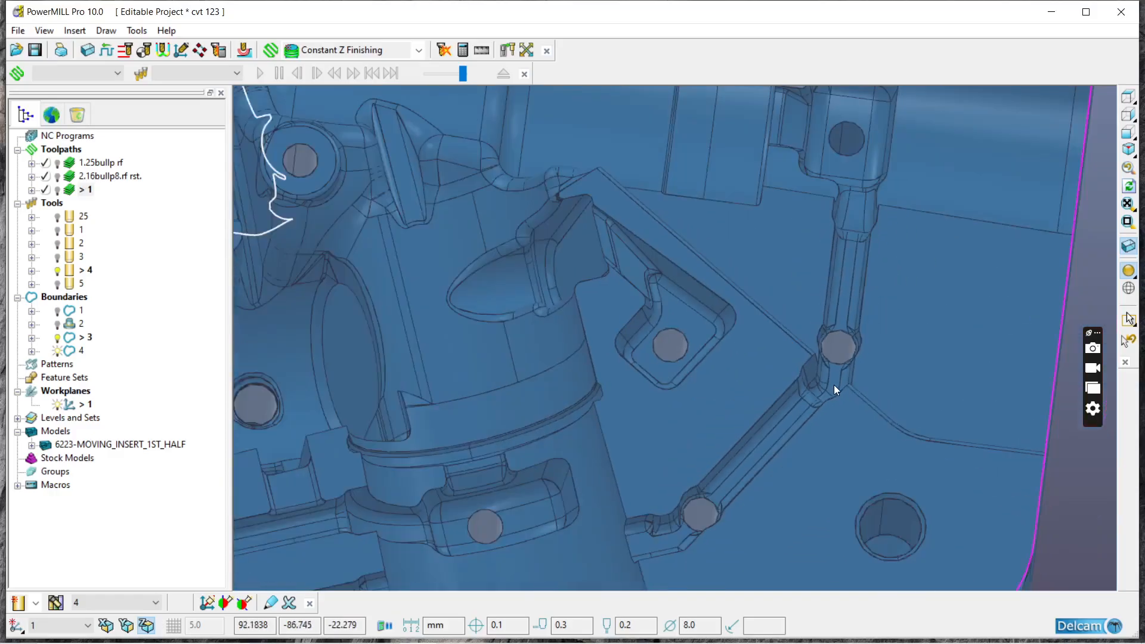
Step: Add the round hole surface in the rounded rectangular pocket at the end of the channel to the selection
{"action": "scroll", "coordinate": [846, 137], "scroll_direction": "up", "scroll_amount": 6}
{"action": "scroll", "coordinate": [822, 179], "scroll_direction": "down", "scroll_amount": 5}
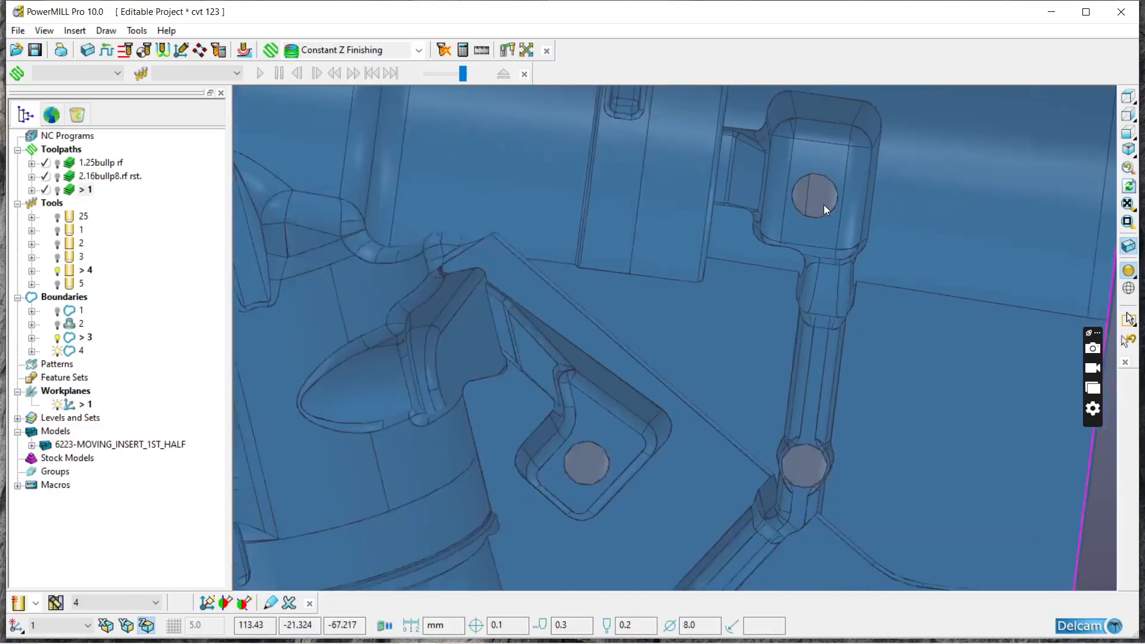
{"action": "scroll", "coordinate": [846, 377], "scroll_direction": "down", "scroll_amount": 2}
{"action": "scroll", "coordinate": [695, 119], "scroll_direction": "up", "scroll_amount": 6}
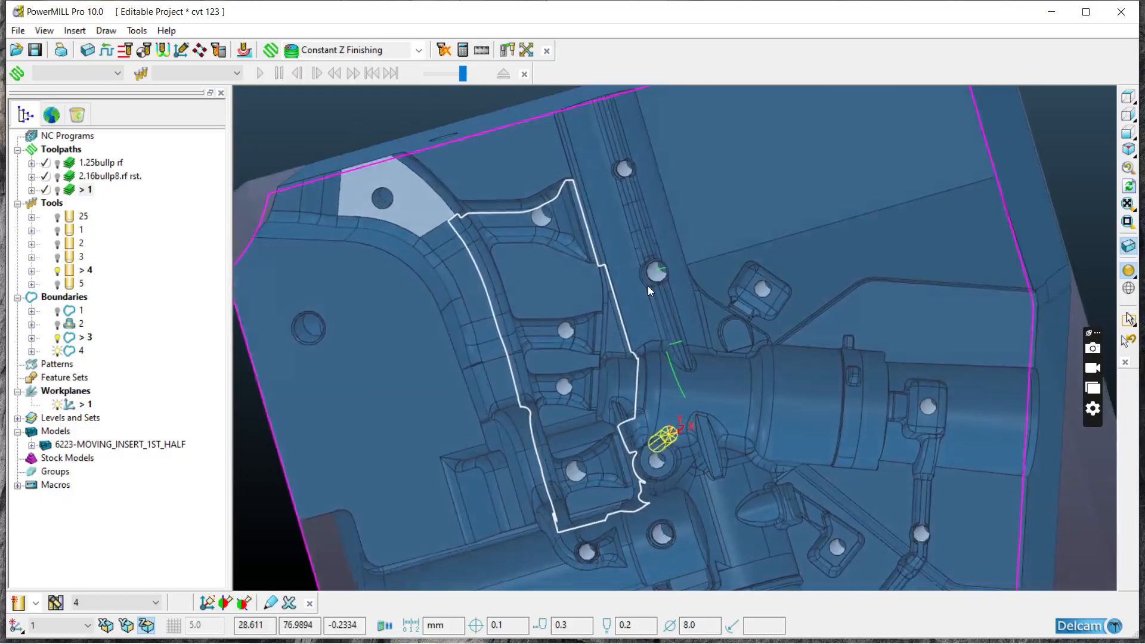
Step: Create a user defined boundary from the selected model surfaces and accept it
{"action": "middle_click_drag", "start_coordinate": [649, 291], "coordinate": [699, 302]}
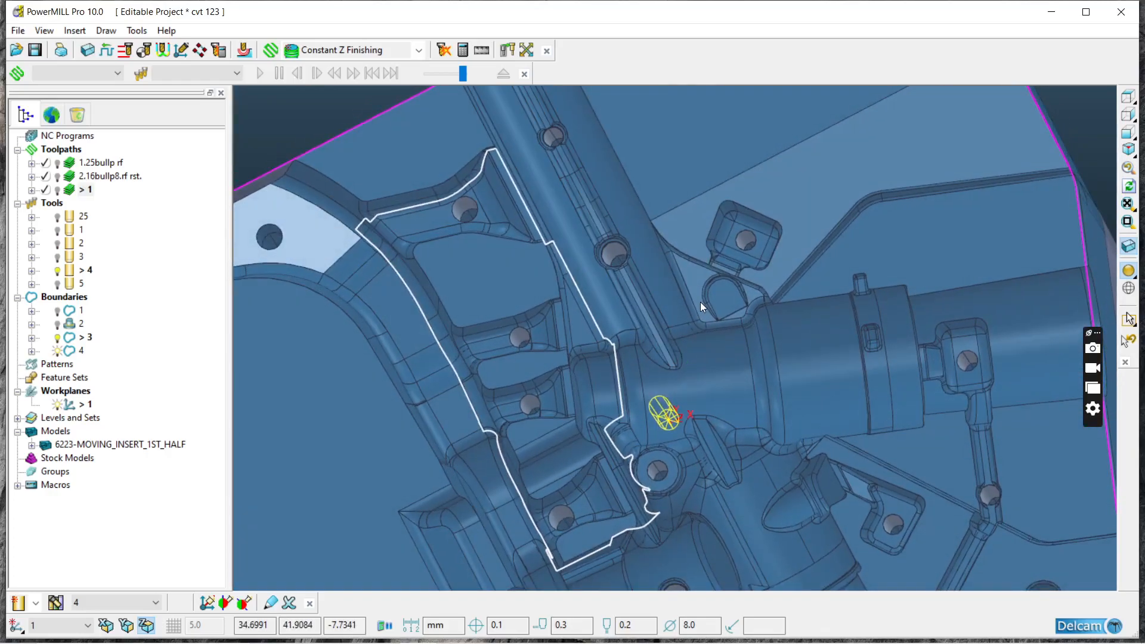
{"action": "middle_click_drag", "start_coordinate": [695, 252], "coordinate": [725, 191]}
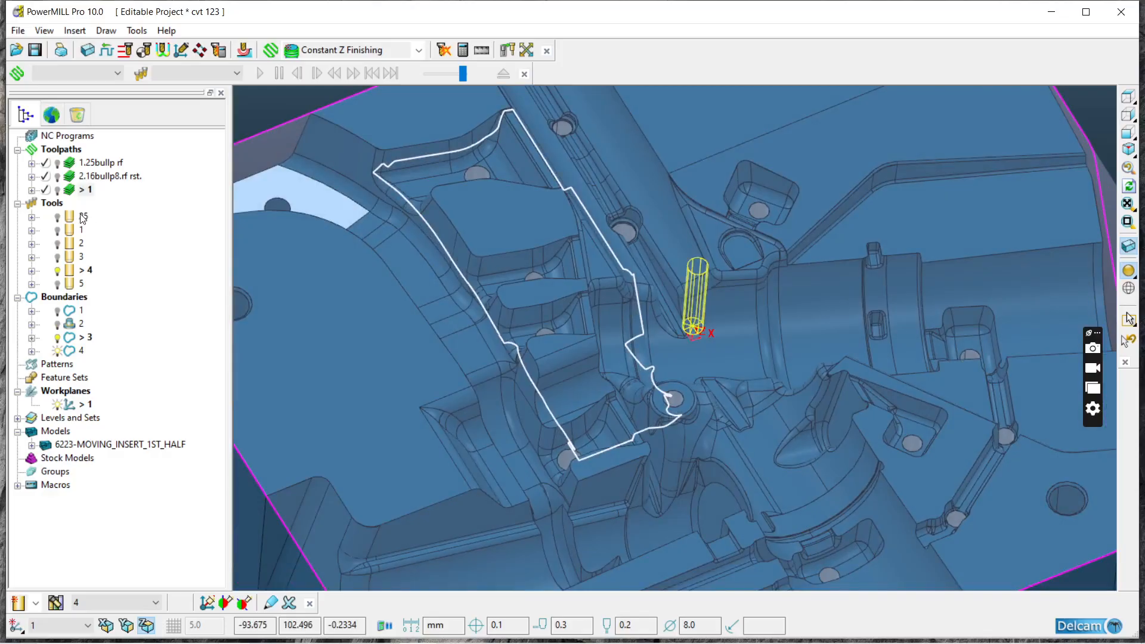
{"action": "mouse_move", "coordinate": [83, 218]}
{"action": "right_click", "coordinate": [66, 300]}
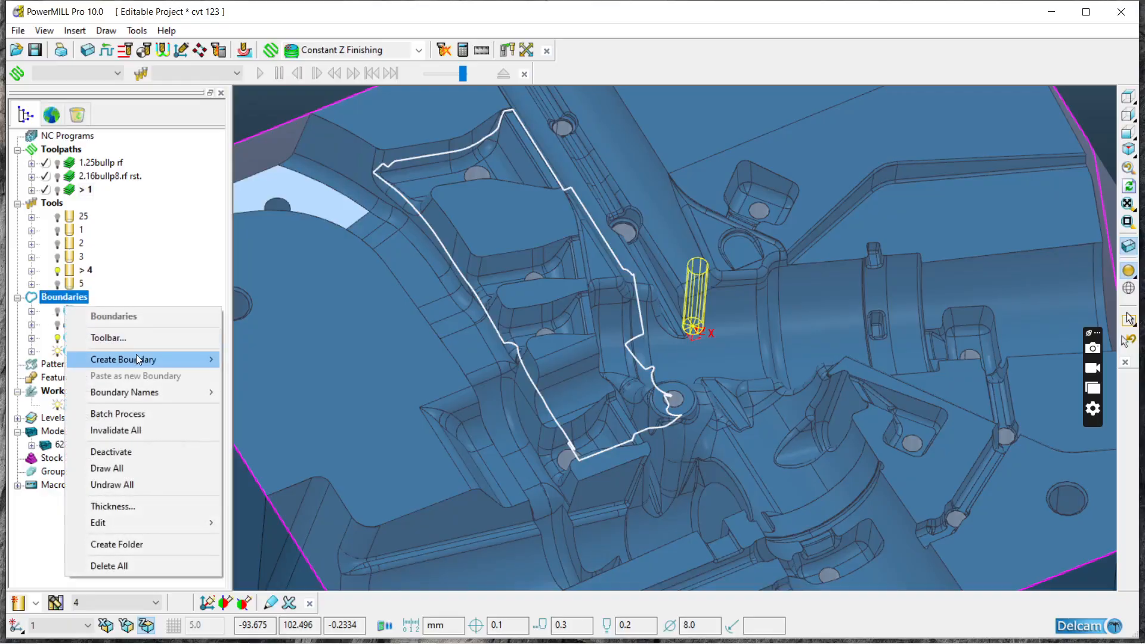
{"action": "mouse_move", "coordinate": [137, 358]}
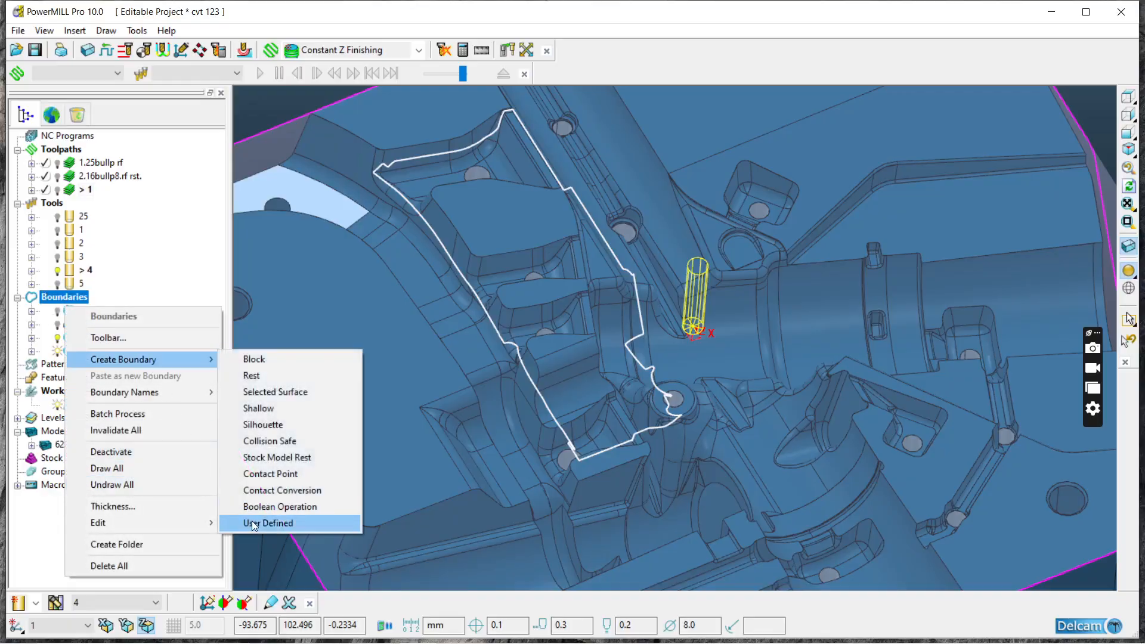
{"action": "left_click", "coordinate": [252, 522]}
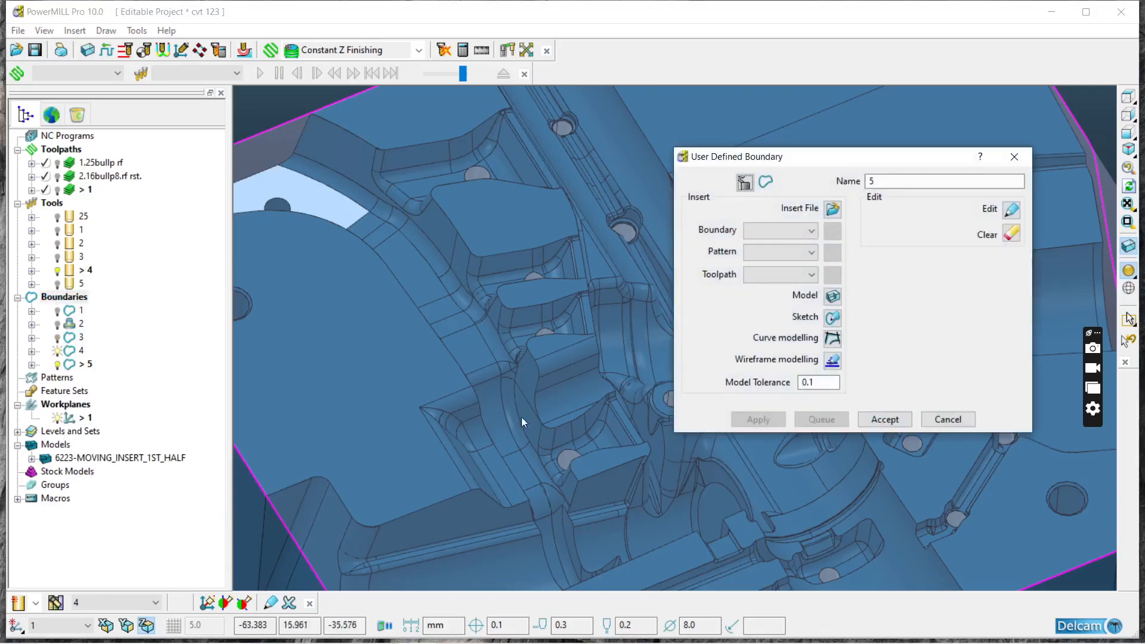
{"action": "left_click", "coordinate": [833, 297]}
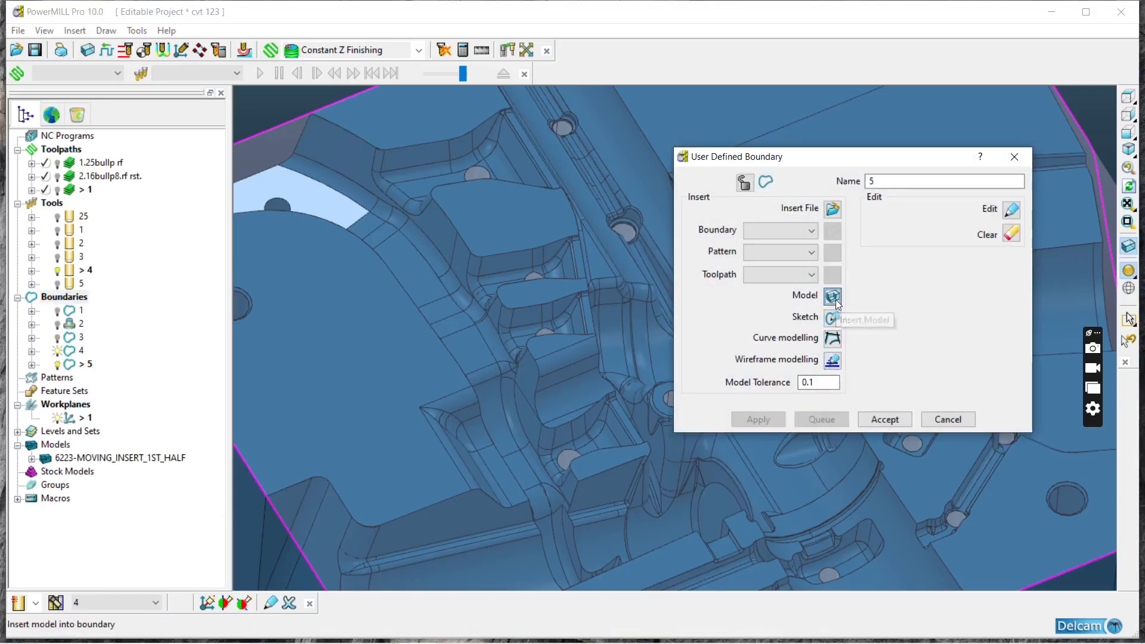
{"action": "left_click", "coordinate": [884, 419]}
Step: Turn off the model shading so only the boundary curves, block and tool are displayed
{"action": "middle_click_drag", "start_coordinate": [761, 340], "coordinate": [797, 366]}
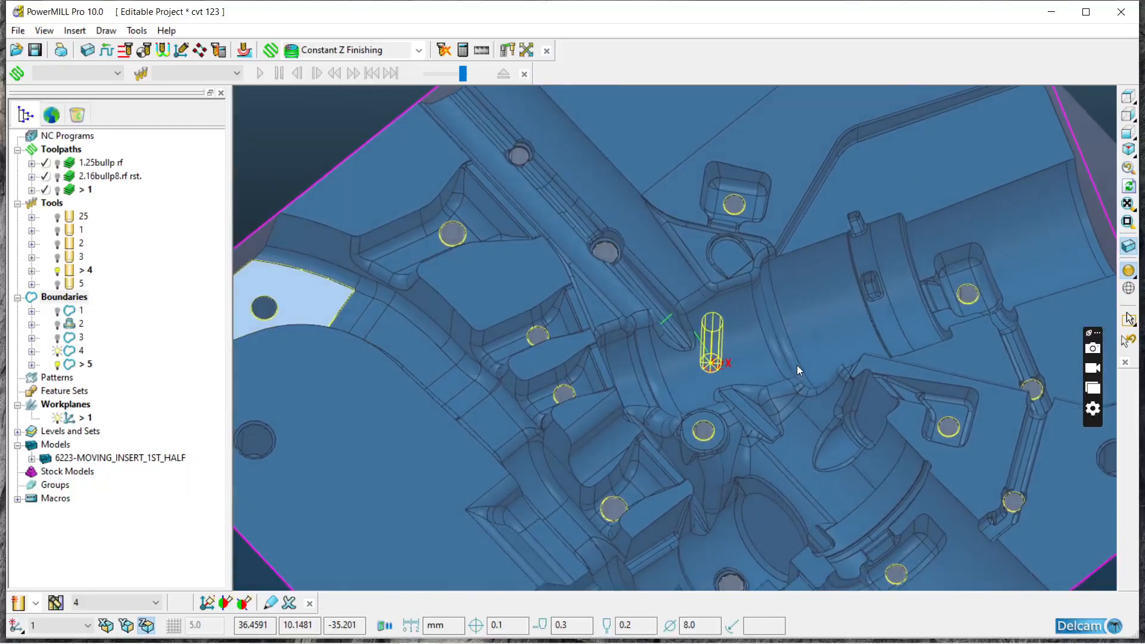
{"action": "scroll", "coordinate": [725, 209], "scroll_direction": "down", "scroll_amount": 2}
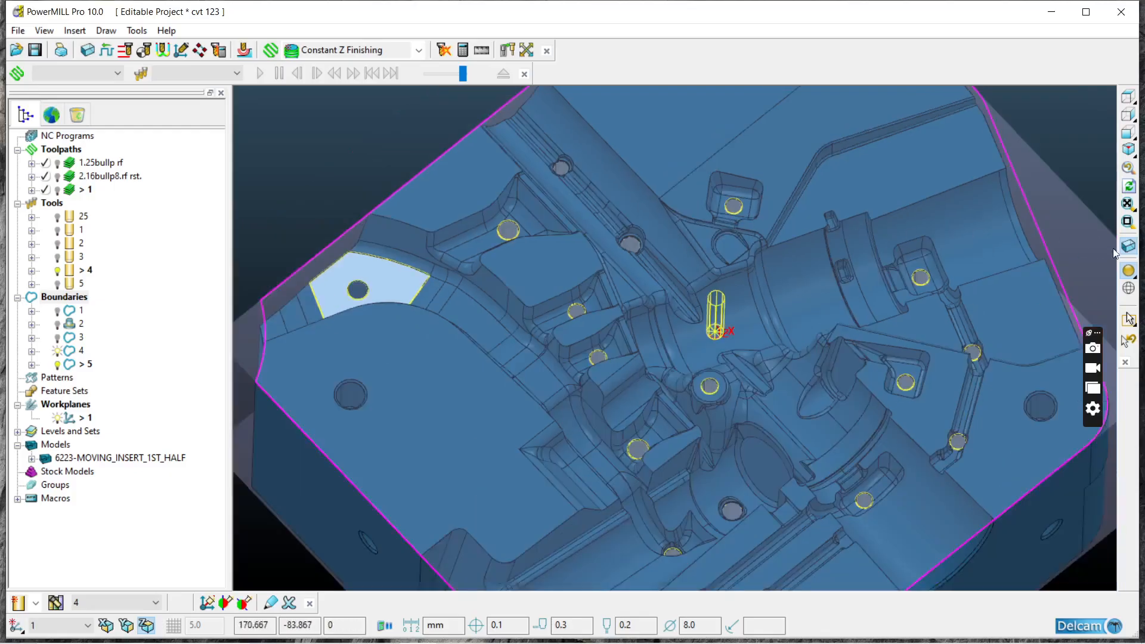
{"action": "left_click", "coordinate": [1129, 116]}
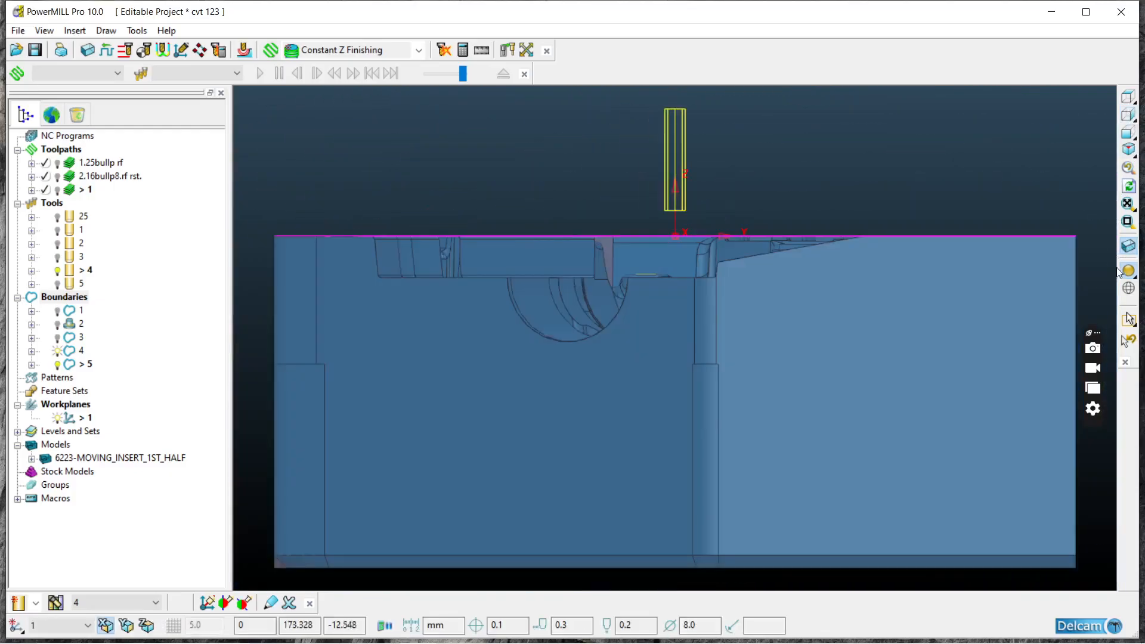
{"action": "left_click", "coordinate": [1128, 276]}
{"action": "middle_click_drag", "start_coordinate": [883, 267], "coordinate": [821, 338]}
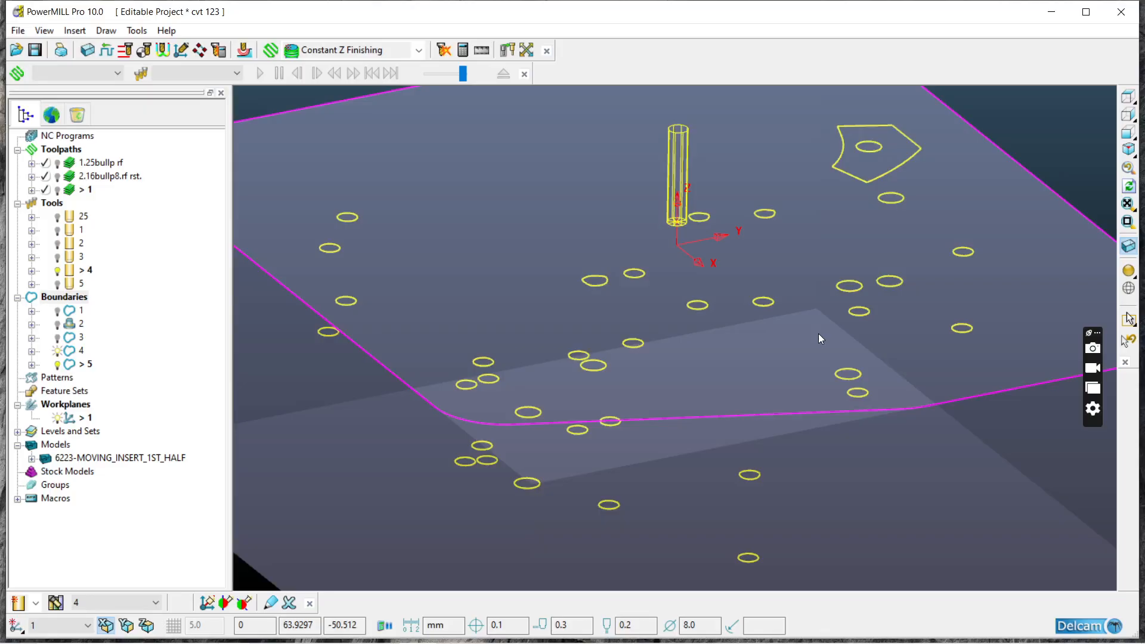
Step: Delete the fan-shaped outline around the corner hole from the new boundary, keeping the hole circle
{"action": "left_click", "coordinate": [1130, 103]}
{"action": "left_click", "coordinate": [1130, 106]}
{"action": "middle_click_drag", "start_coordinate": [949, 262], "coordinate": [994, 173]}
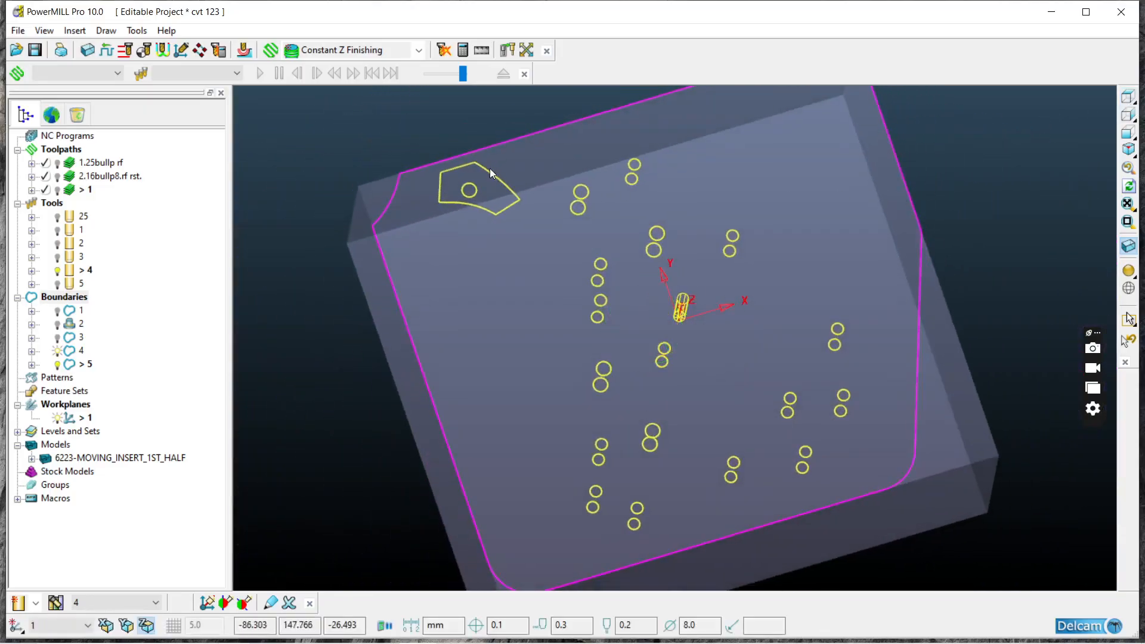
{"action": "scroll", "coordinate": [488, 168], "scroll_direction": "up", "scroll_amount": 4}
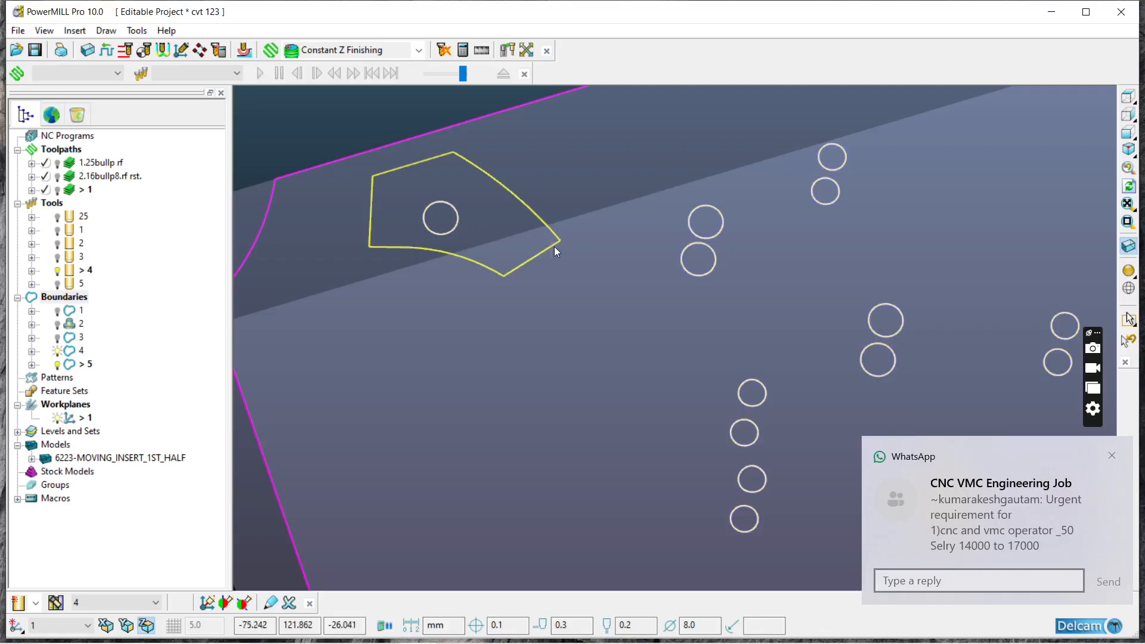
{"action": "right_click", "coordinate": [553, 246]}
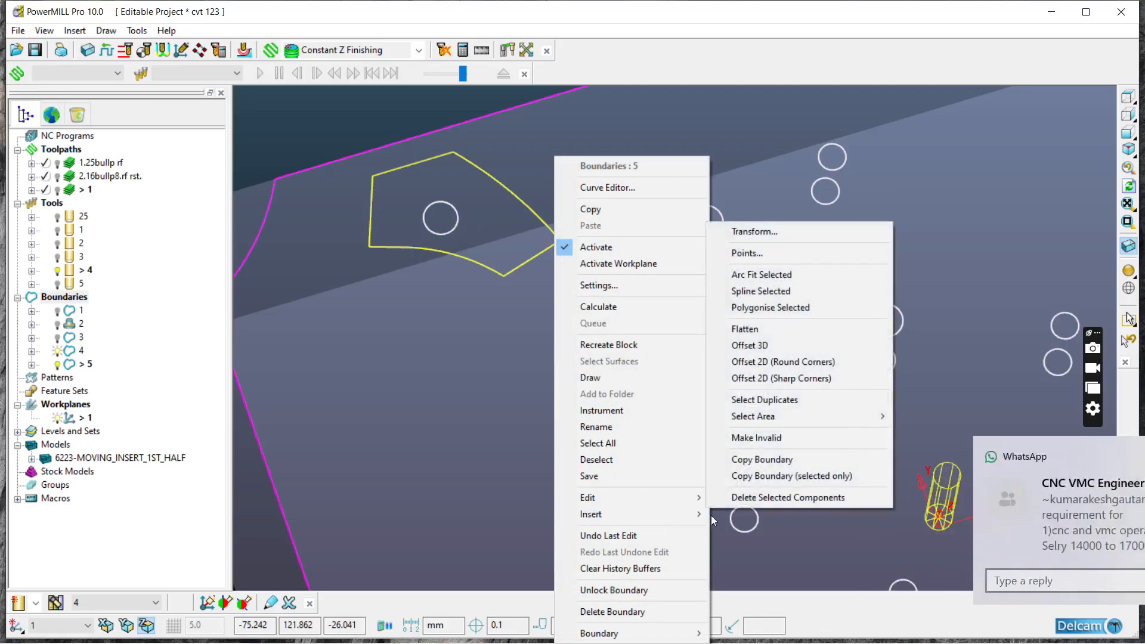
{"action": "mouse_move", "coordinate": [648, 497]}
{"action": "left_click", "coordinate": [743, 498]}
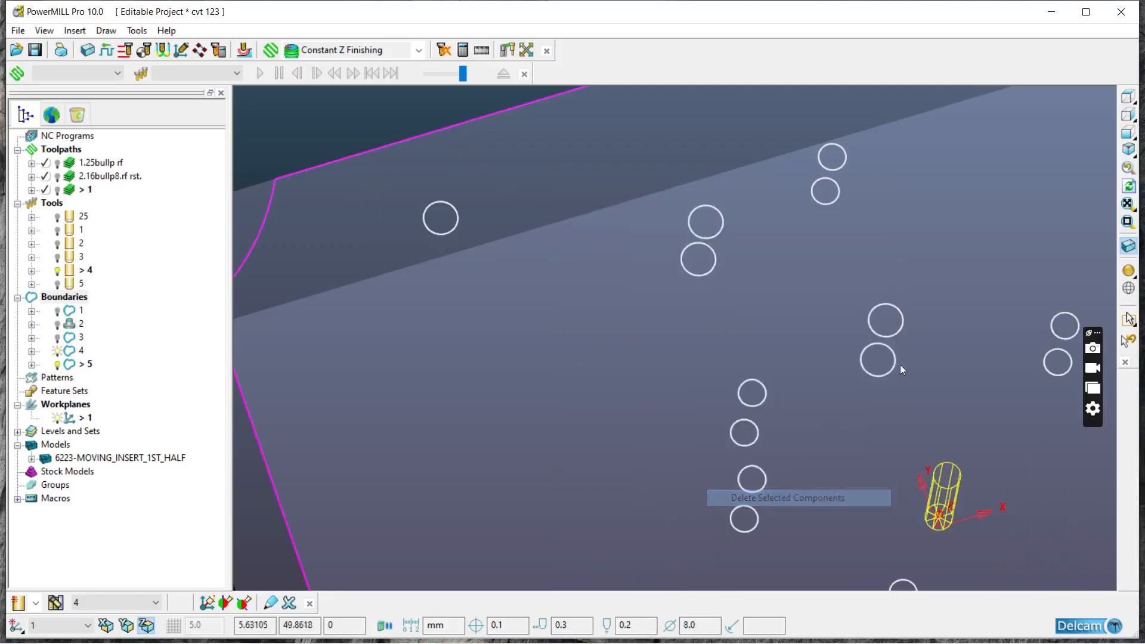
Step: In a side view along X, select the deepest boundary circles and delete these components
{"action": "left_click", "coordinate": [1128, 115]}
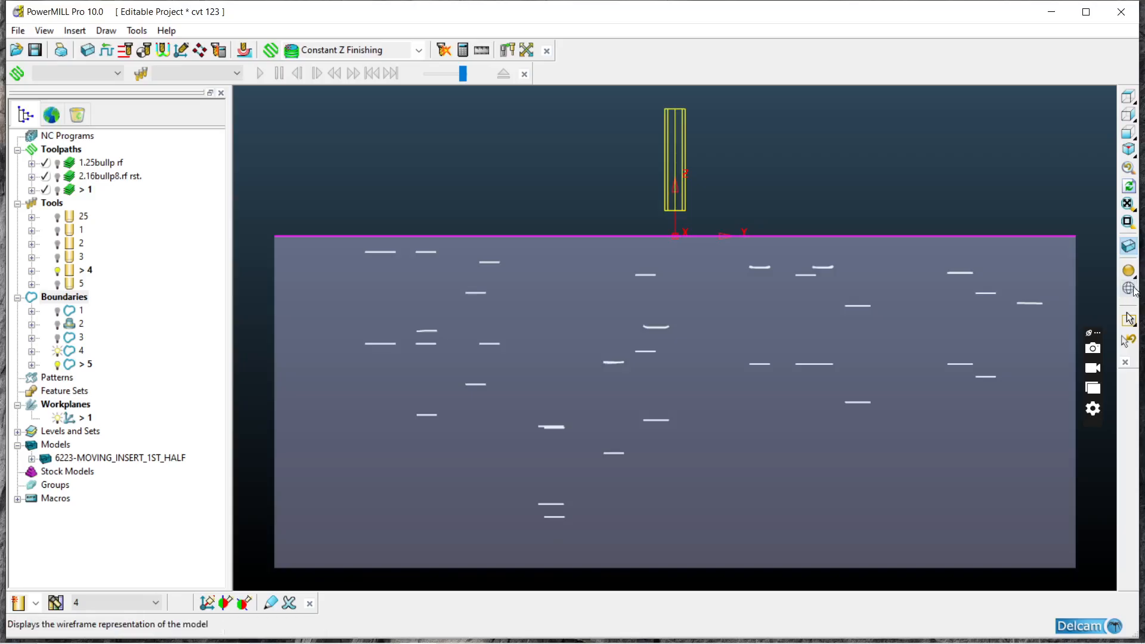
{"action": "left_click", "coordinate": [1128, 271]}
{"action": "left_click", "coordinate": [1129, 271]}
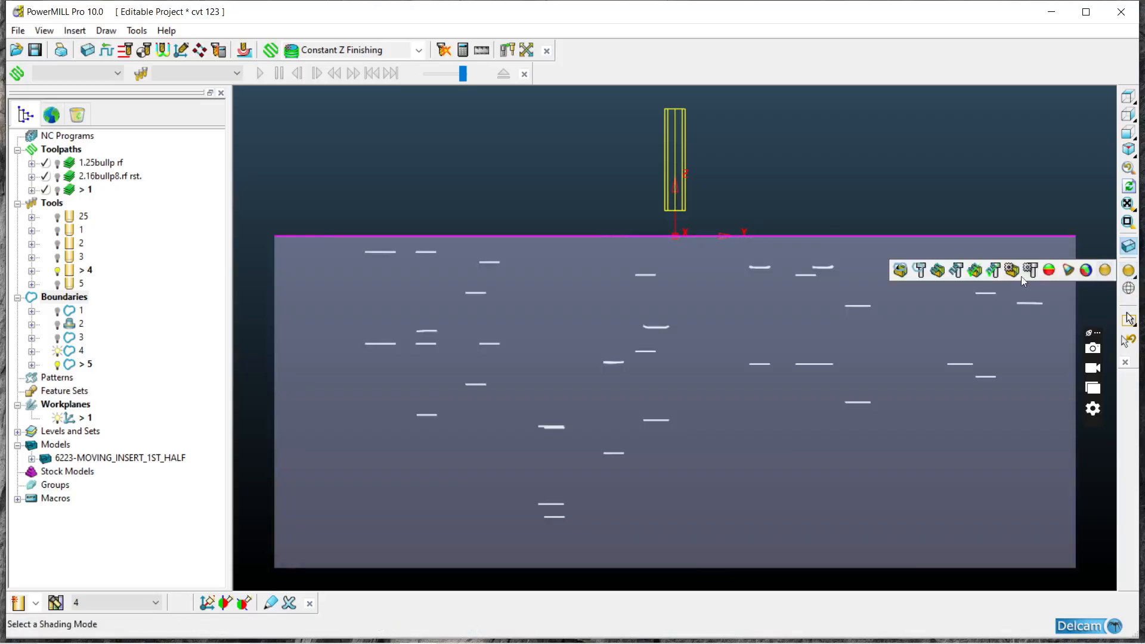
{"action": "mouse_move", "coordinate": [390, 379]}
{"action": "left_mouse_down"}
{"action": "mouse_move", "coordinate": [561, 544]}
{"action": "mouse_move", "coordinate": [1138, 637]}
{"action": "left_mouse_up"}
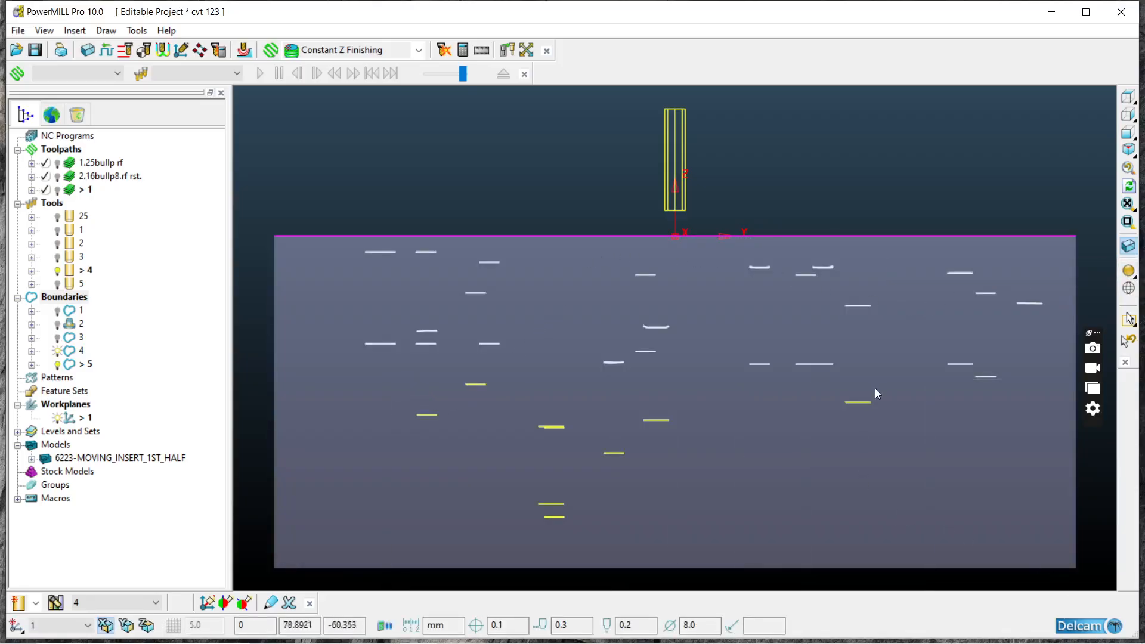
{"action": "right_click", "coordinate": [867, 403]}
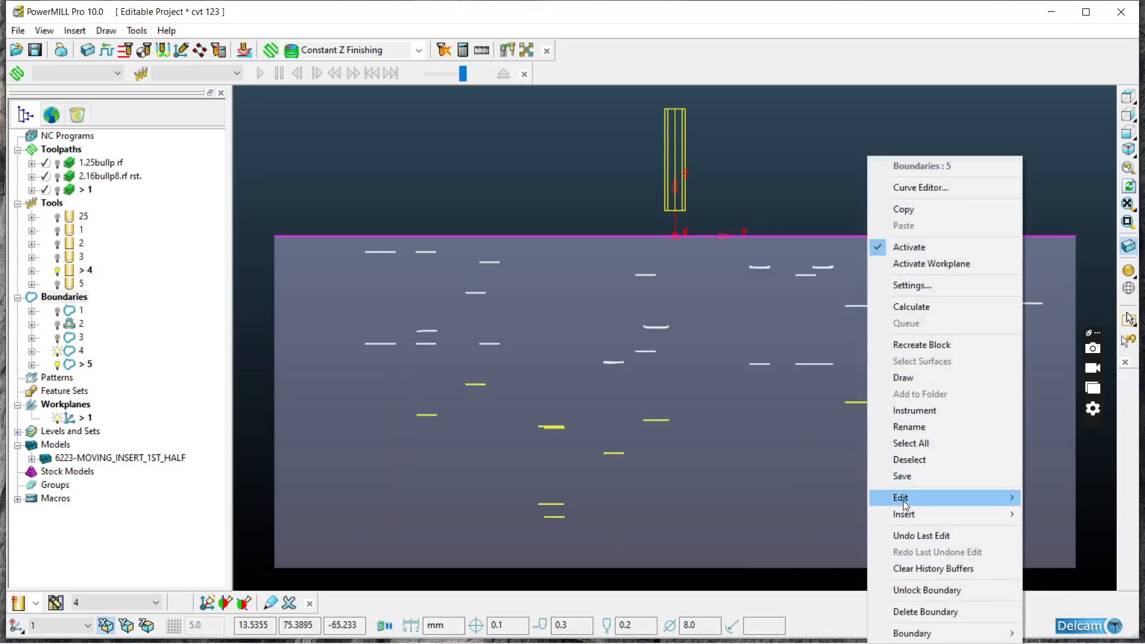
{"action": "mouse_move", "coordinate": [906, 495]}
{"action": "left_click", "coordinate": [835, 499]}
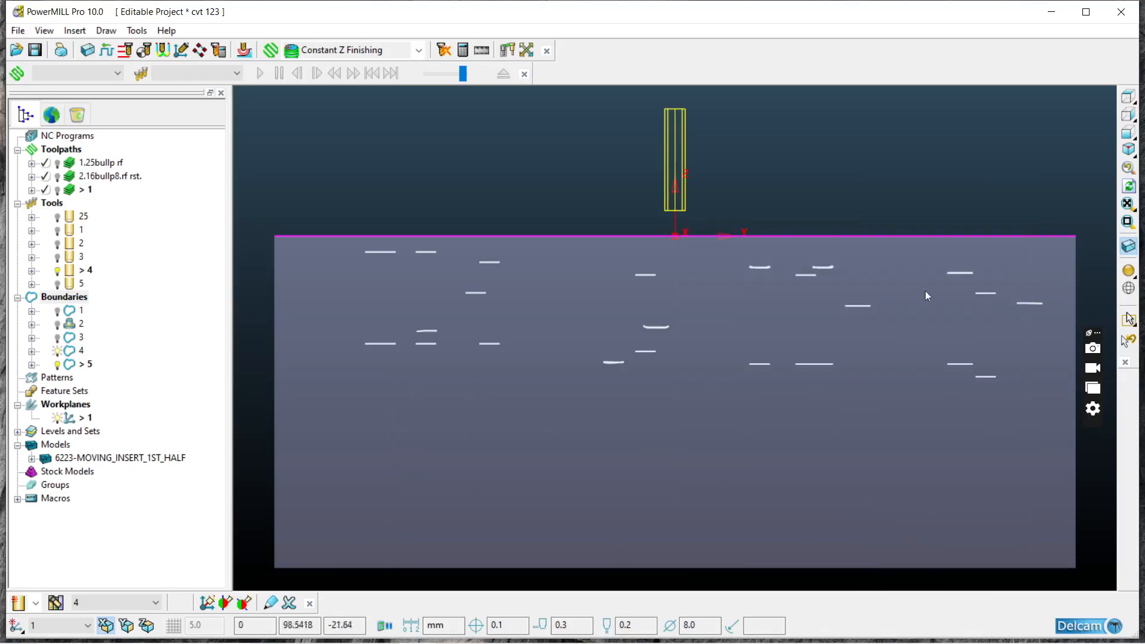
Step: Compare the remaining boundary circles with the model in wireframe and shaded display from the side
{"action": "left_click", "coordinate": [1127, 288]}
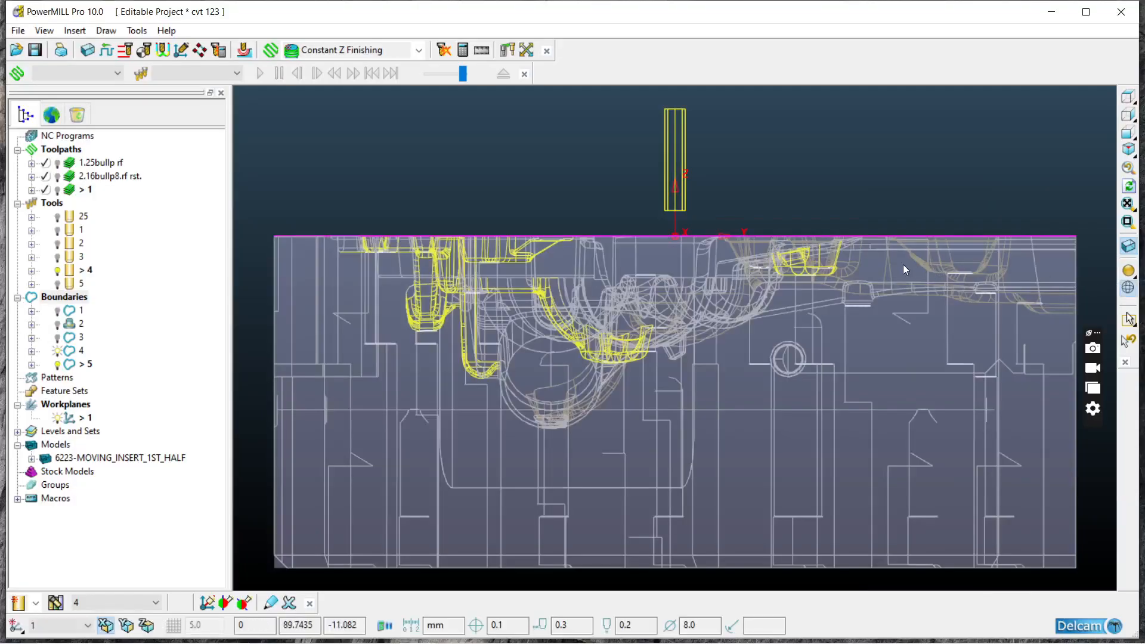
{"action": "scroll", "coordinate": [829, 344], "scroll_direction": "up", "scroll_amount": 3}
{"action": "scroll", "coordinate": [828, 332], "scroll_direction": "down", "scroll_amount": 2}
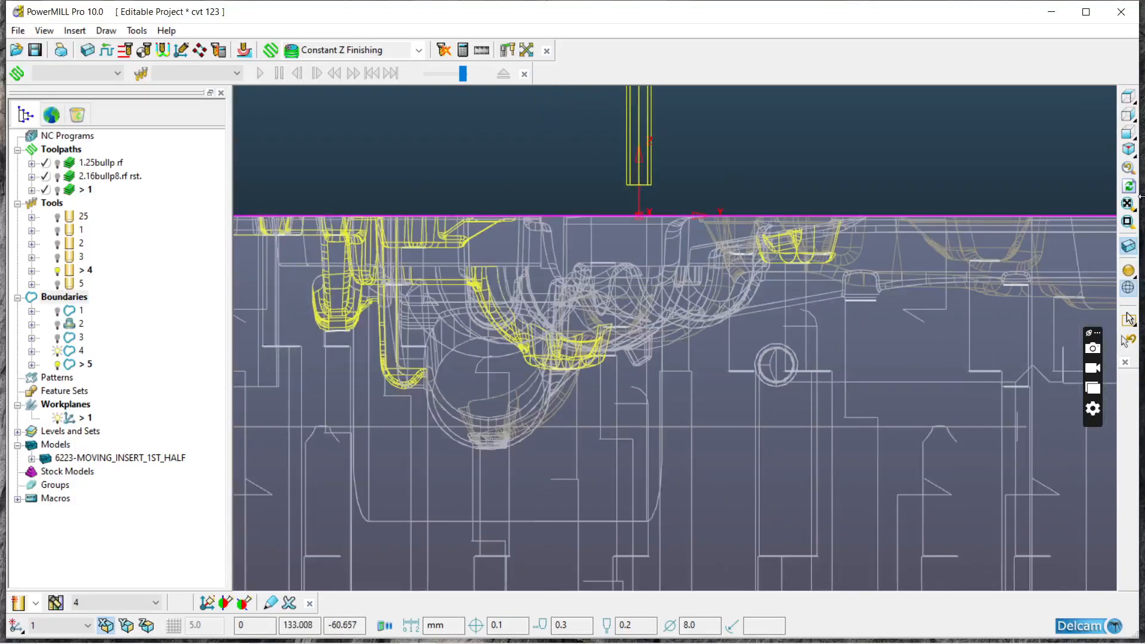
{"action": "left_click", "coordinate": [1128, 271]}
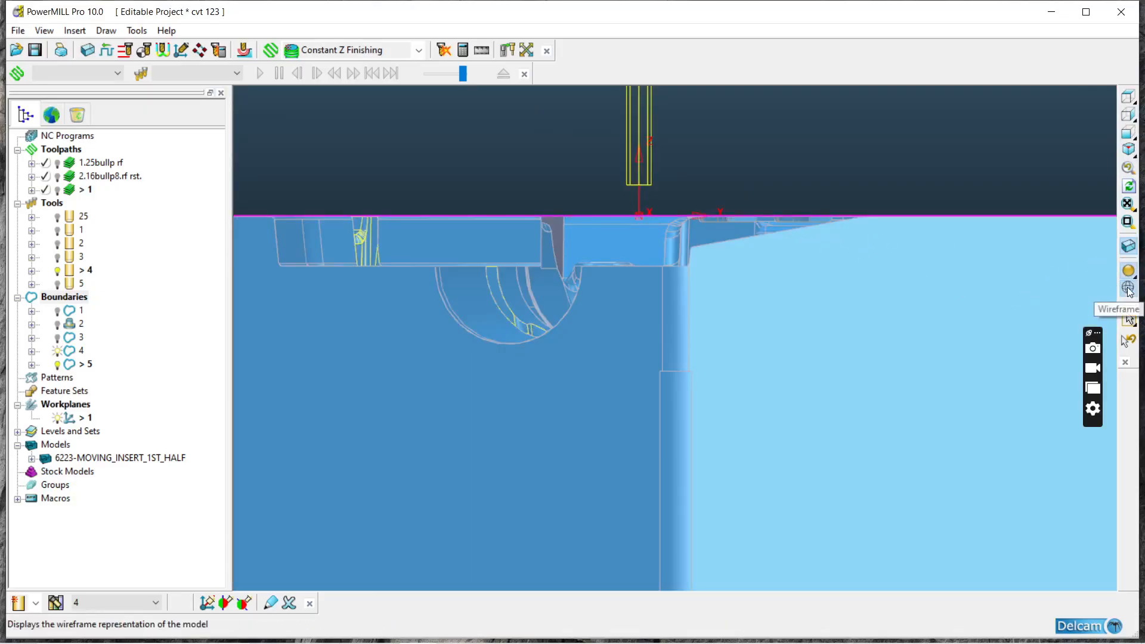
{"action": "left_click", "coordinate": [1127, 289]}
{"action": "left_click", "coordinate": [1128, 271]}
Step: Select the two duplicate circles in the four-circle cluster on the block's negative-Y side and delete these components from boundary 5
{"action": "middle_click_drag", "start_coordinate": [715, 100], "coordinate": [708, 187]}
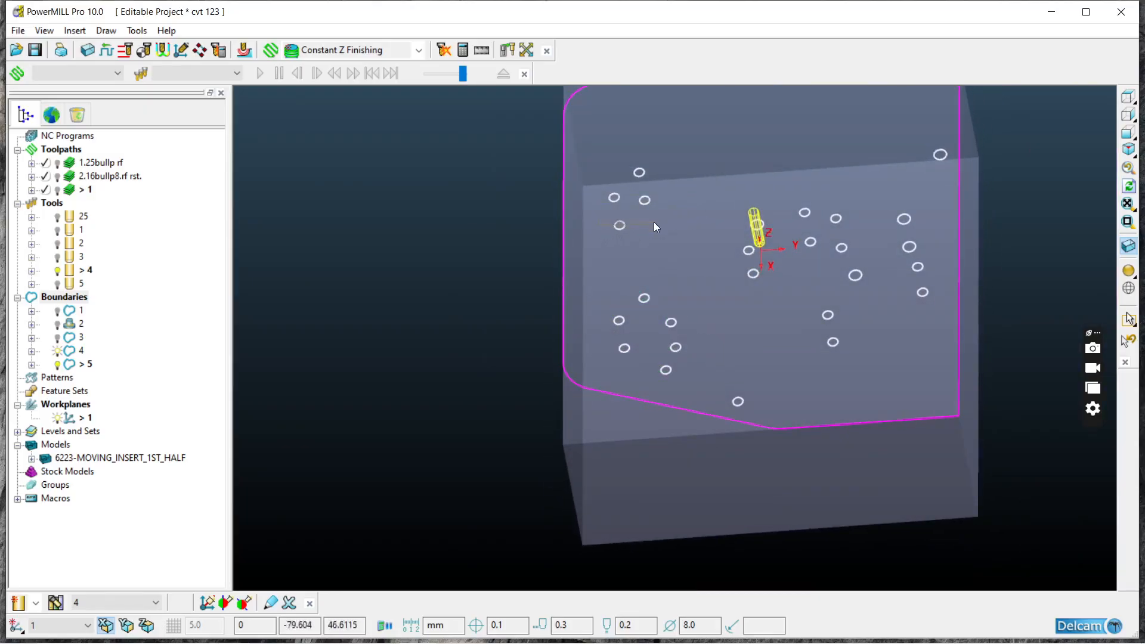
{"action": "scroll", "coordinate": [666, 205], "scroll_direction": "up", "scroll_amount": 5}
{"action": "left_click", "coordinate": [642, 191]}
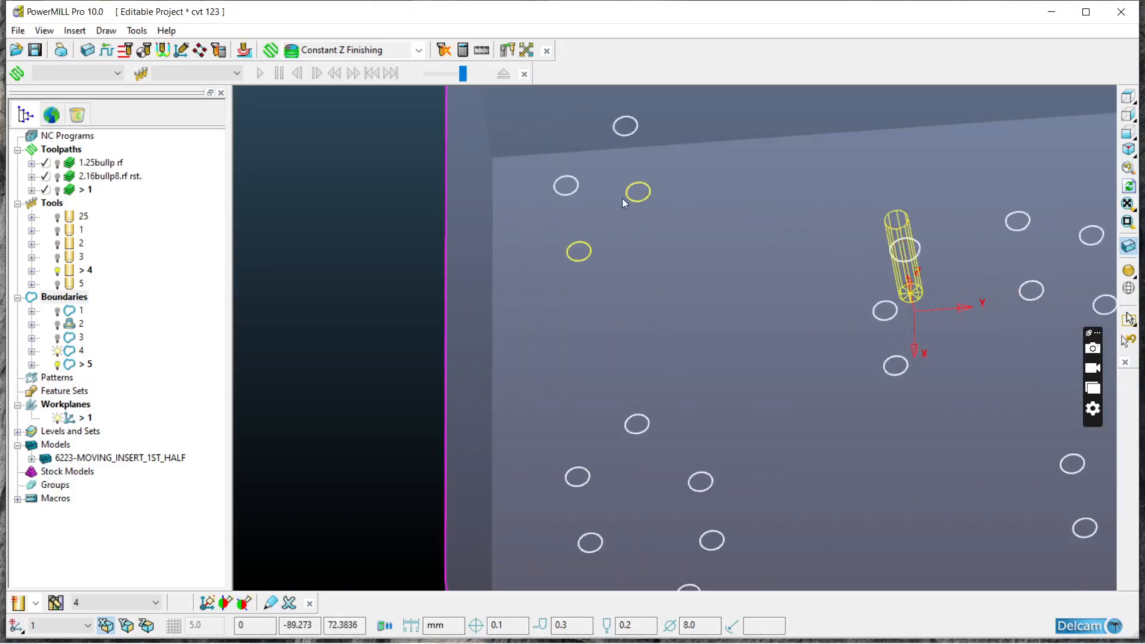
{"action": "right_click", "coordinate": [626, 199]}
{"action": "mouse_move", "coordinate": [689, 500]}
{"action": "left_click", "coordinate": [810, 501]}
Step: Delete the two duplicate circles nearest the rounded corner of the block outline from boundary 5
{"action": "scroll", "coordinate": [603, 370], "scroll_direction": "down", "scroll_amount": 5}
{"action": "middle_click_drag", "start_coordinate": [602, 369], "coordinate": [692, 422]}
{"action": "scroll", "coordinate": [691, 421], "scroll_direction": "up", "scroll_amount": 4}
{"action": "left_click_drag", "start_coordinate": [710, 395], "coordinate": [602, 452]}
{"action": "right_click", "coordinate": [602, 442]}
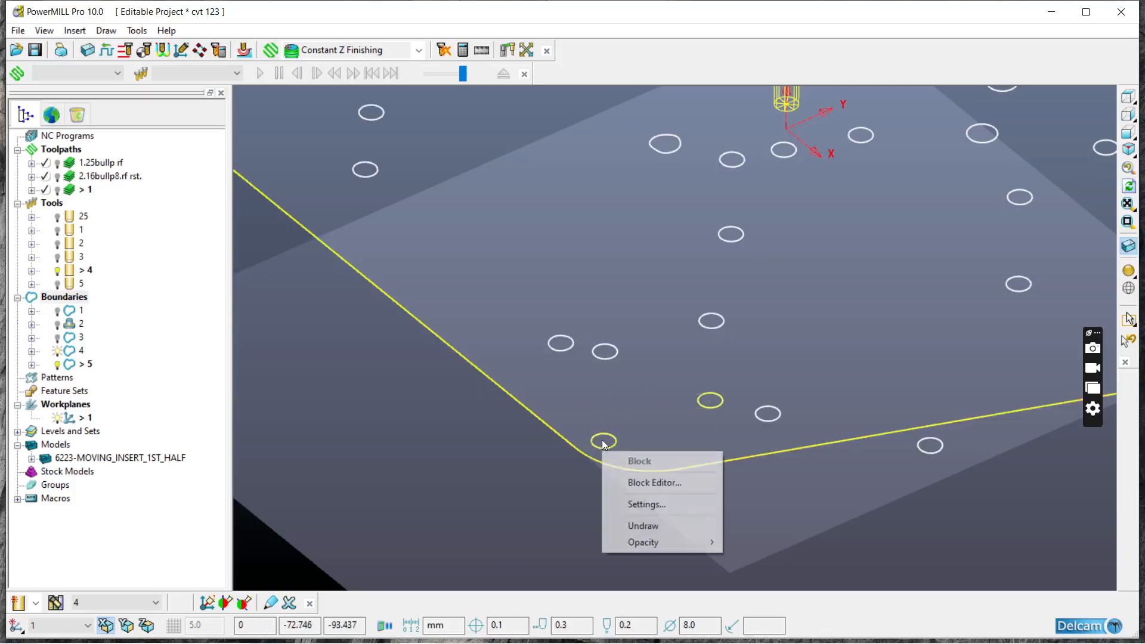
{"action": "right_click", "coordinate": [598, 446]}
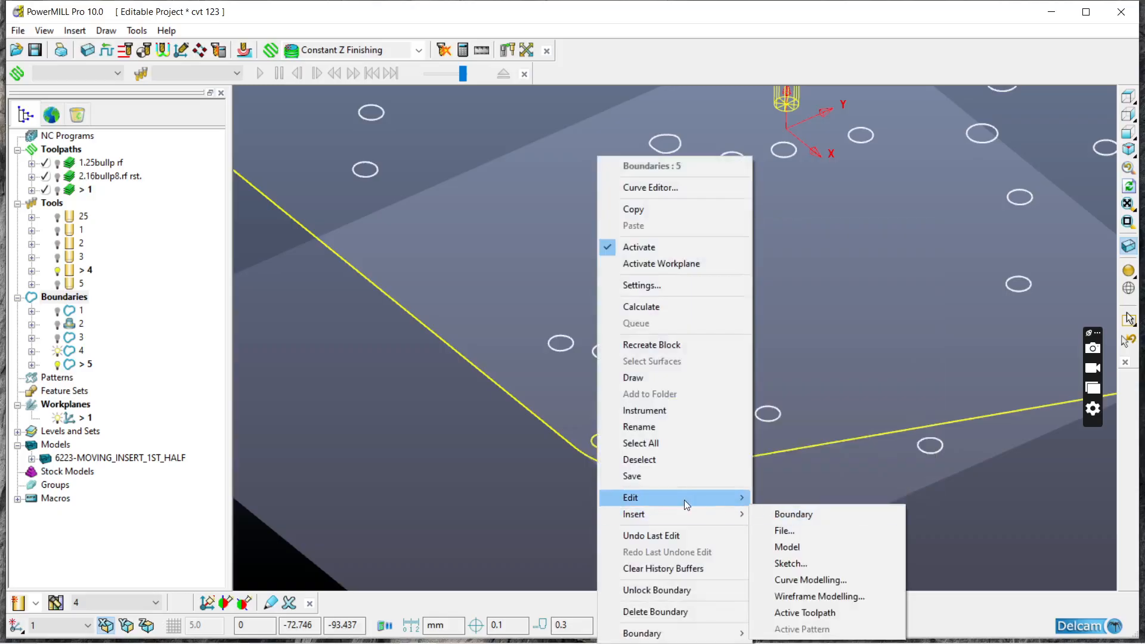
{"action": "mouse_move", "coordinate": [685, 500]}
{"action": "left_click", "coordinate": [815, 499]}
Step: Clear the selection and delete the duplicate boundary circle close to the workplane origin
{"action": "scroll", "coordinate": [778, 320], "scroll_direction": "down", "scroll_amount": 2}
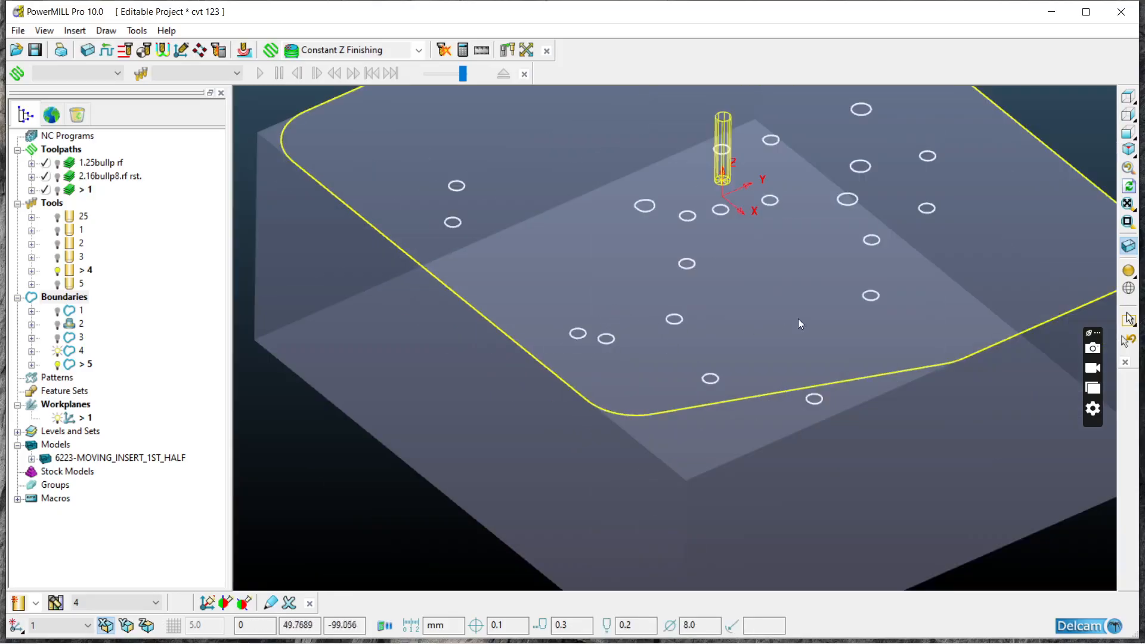
{"action": "middle_click_drag", "start_coordinate": [778, 320], "coordinate": [802, 325]}
{"action": "left_click", "coordinate": [819, 352]}
{"action": "middle_click_drag", "start_coordinate": [779, 402], "coordinate": [727, 272]}
{"action": "scroll", "coordinate": [726, 271], "scroll_direction": "up", "scroll_amount": 5}
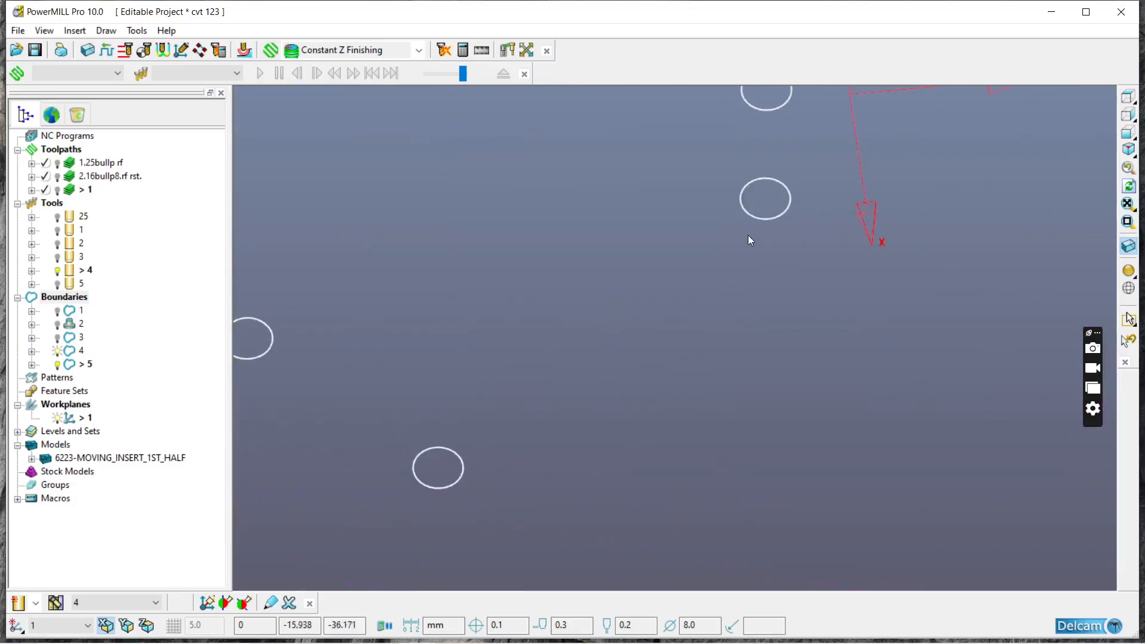
{"action": "right_click", "coordinate": [764, 219]}
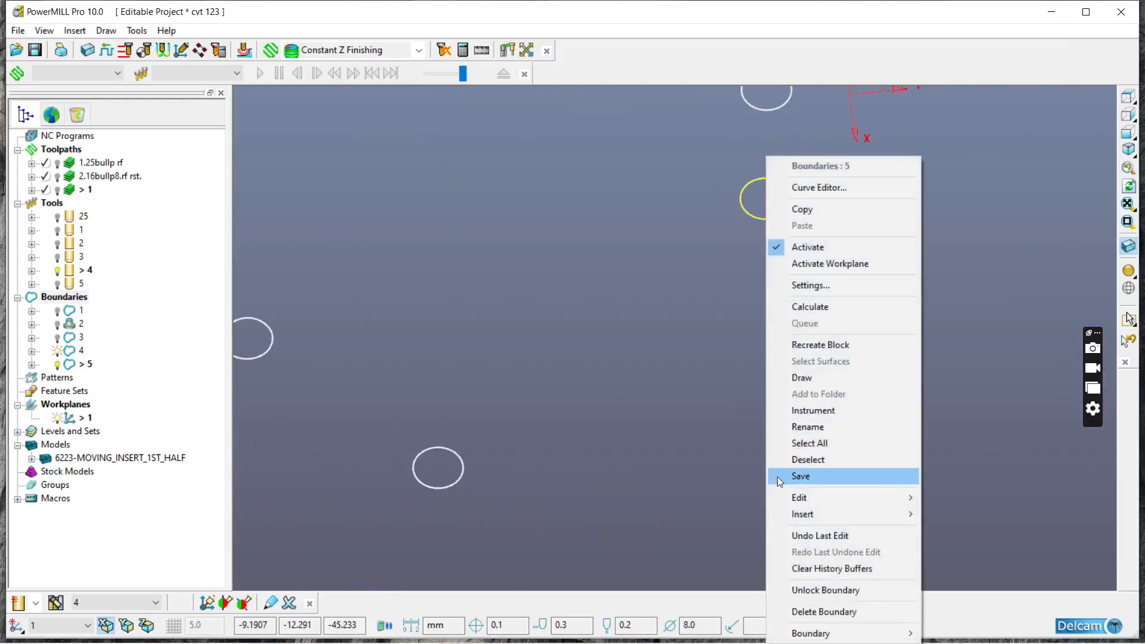
{"action": "mouse_move", "coordinate": [796, 496]}
{"action": "left_click", "coordinate": [1013, 499]}
Step: Delete the duplicate boundary circle on the positive-Y side of the tool
{"action": "scroll", "coordinate": [681, 380], "scroll_direction": "down", "scroll_amount": 3}
{"action": "scroll", "coordinate": [882, 238], "scroll_direction": "up", "scroll_amount": 2}
{"action": "middle_click_drag", "start_coordinate": [894, 230], "coordinate": [808, 250]}
{"action": "left_click", "coordinate": [744, 260]}
{"action": "left_click", "coordinate": [845, 294], "text": "shift"}
{"action": "right_click", "coordinate": [846, 294]}
{"action": "mouse_move", "coordinate": [870, 494]}
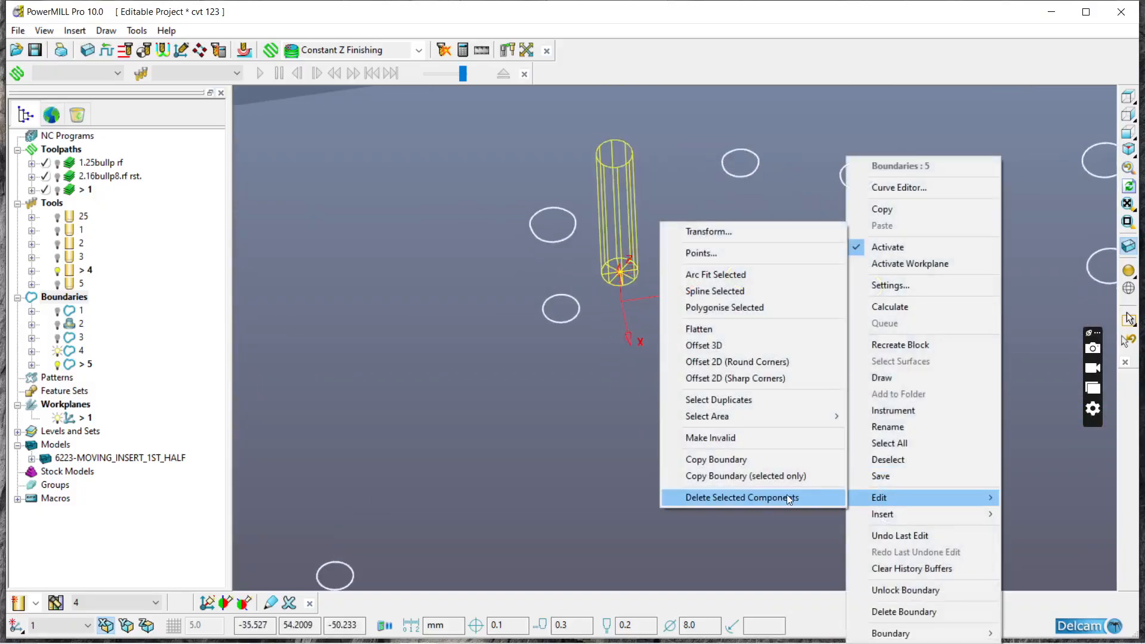
{"action": "left_click", "coordinate": [740, 498]}
Step: Check the remaining boundary circles against the shaded model from an oblique view, leaving shading off
{"action": "scroll", "coordinate": [623, 322], "scroll_direction": "down", "scroll_amount": 5}
{"action": "middle_click_drag", "start_coordinate": [722, 405], "coordinate": [785, 353]}
{"action": "scroll", "coordinate": [784, 353], "scroll_direction": "up", "scroll_amount": 2}
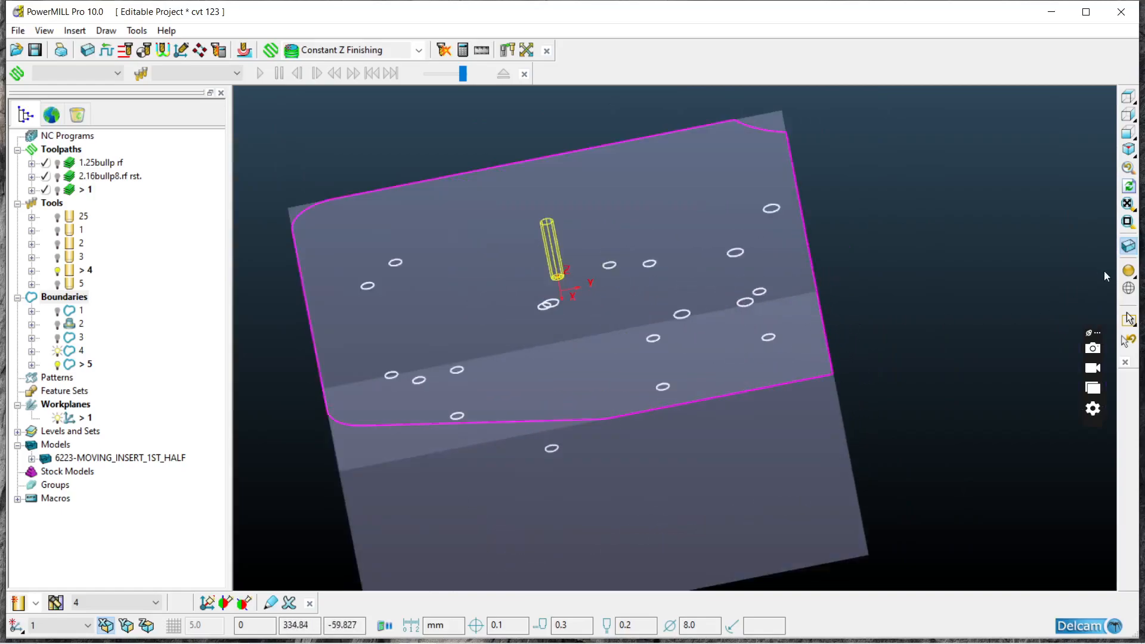
{"action": "left_click", "coordinate": [1127, 272]}
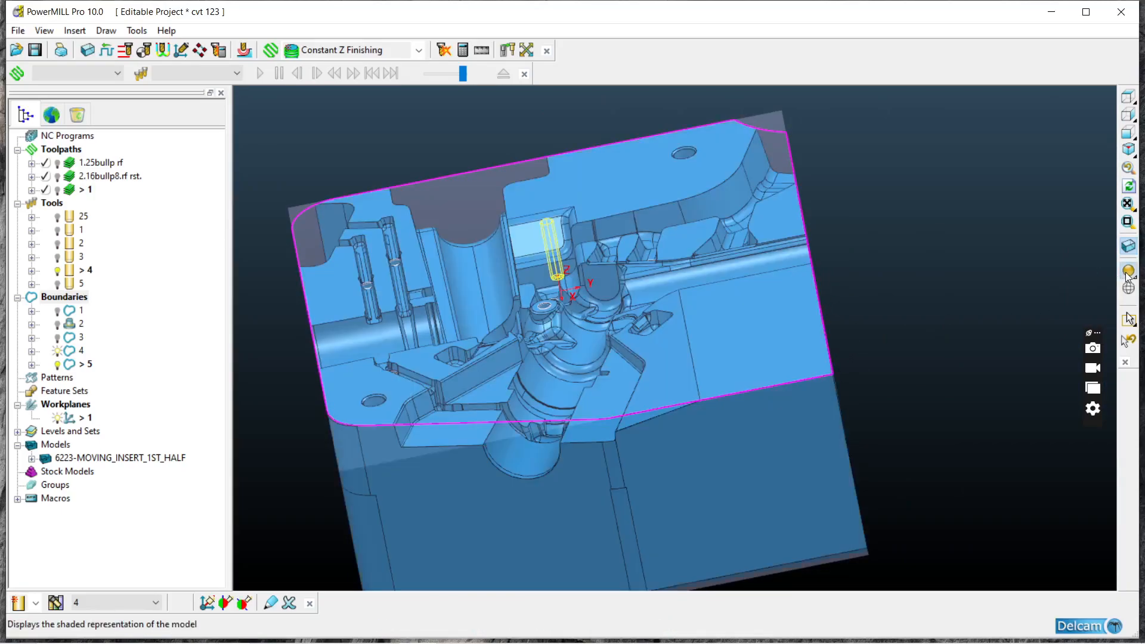
{"action": "left_click", "coordinate": [1127, 271]}
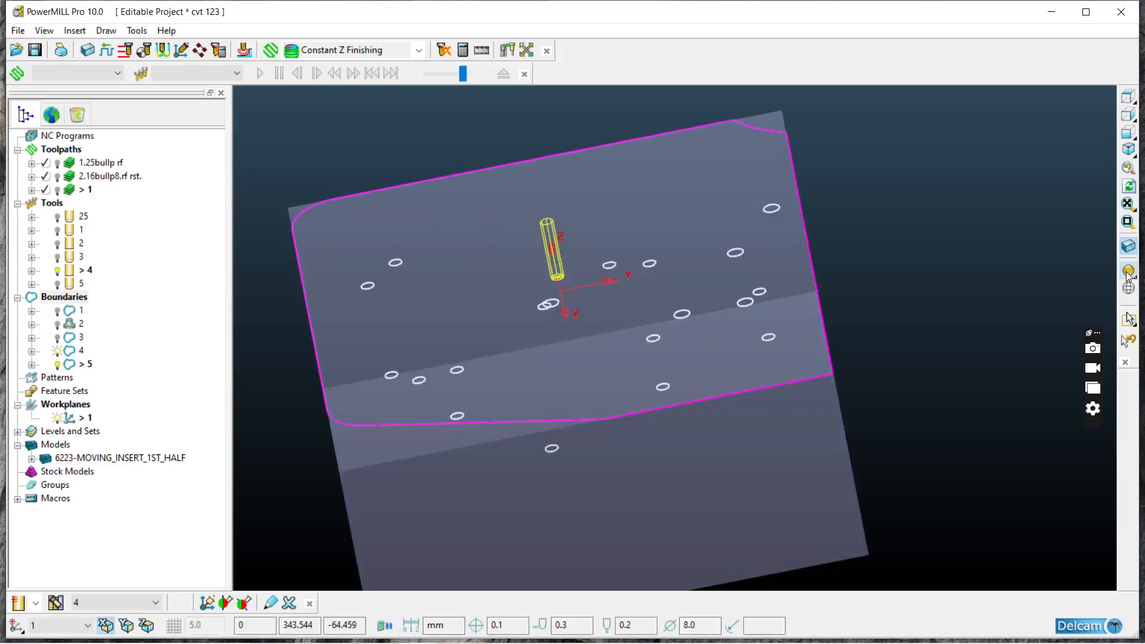
Step: Starting from the view along Z, delete the duplicate circle at about X -31, Y 85 from the boundary
{"action": "left_click", "coordinate": [1127, 97]}
{"action": "scroll", "coordinate": [638, 140], "scroll_direction": "up", "scroll_amount": 3}
{"action": "middle_click_drag", "start_coordinate": [695, 240], "coordinate": [658, 260]}
{"action": "scroll", "coordinate": [657, 258], "scroll_direction": "up", "scroll_amount": 5}
{"action": "left_click_drag", "start_coordinate": [684, 197], "coordinate": [765, 308]}
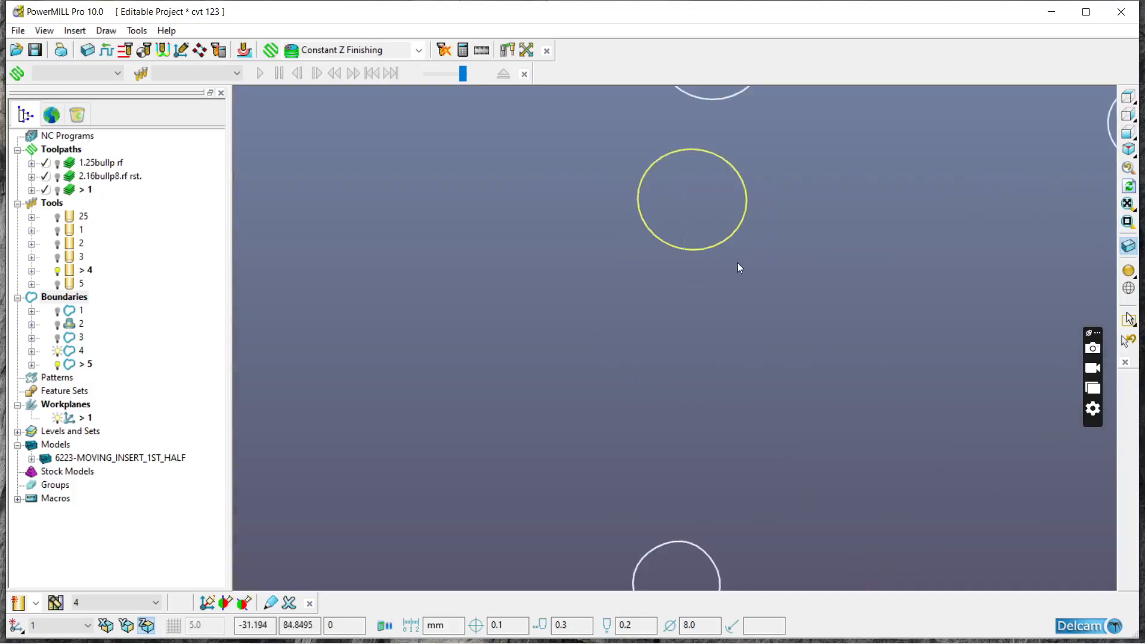
{"action": "right_click", "coordinate": [716, 247]}
{"action": "mouse_move", "coordinate": [835, 497]}
{"action": "left_click", "coordinate": [935, 499]}
Step: Delete the extra boundary circle near the positive-Y edge of the block, at about X 6, Y 121
{"action": "scroll", "coordinate": [702, 373], "scroll_direction": "down", "scroll_amount": 3}
{"action": "scroll", "coordinate": [815, 304], "scroll_direction": "up", "scroll_amount": 3}
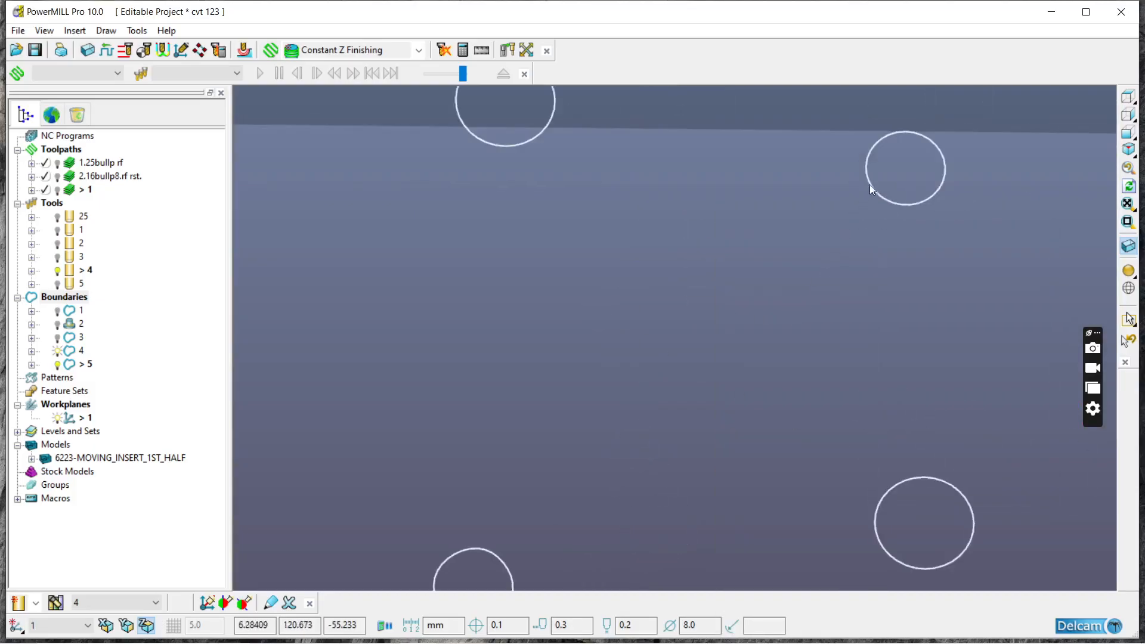
{"action": "right_click", "coordinate": [910, 204]}
{"action": "mouse_move", "coordinate": [940, 498]}
{"action": "left_click", "coordinate": [856, 498]}
Step: Compare the circles with the shaded model and delete the one hidden under the surface near the small diamond-shaped pocket
{"action": "scroll", "coordinate": [559, 245], "scroll_direction": "down", "scroll_amount": 3}
{"action": "middle_click_drag", "start_coordinate": [735, 362], "coordinate": [749, 262]}
{"action": "left_click", "coordinate": [1128, 270]}
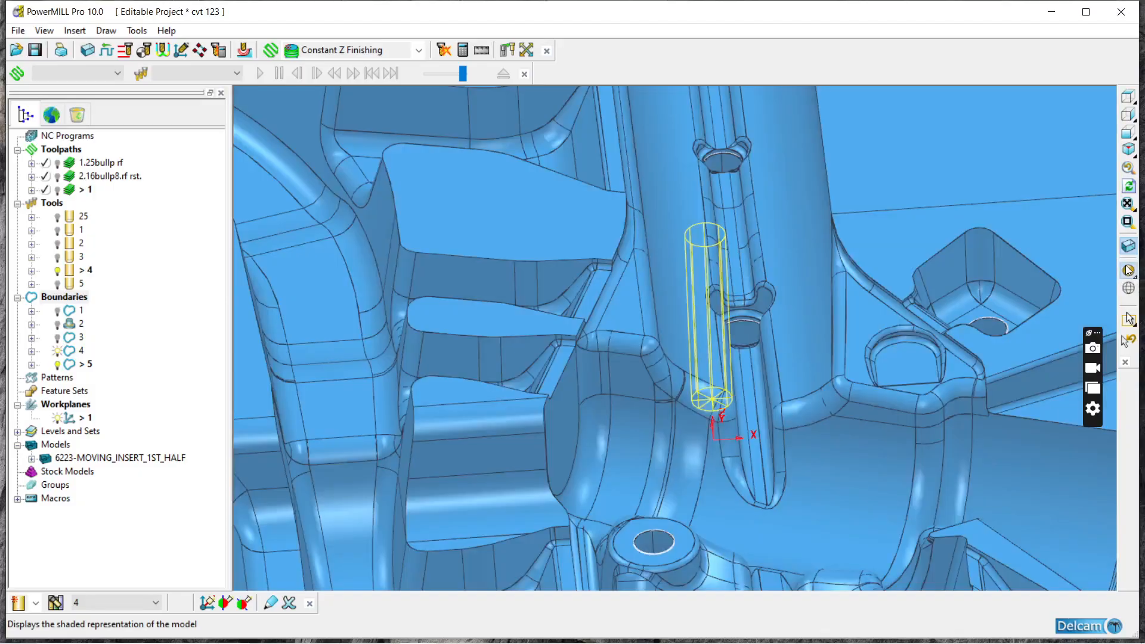
{"action": "scroll", "coordinate": [688, 200], "scroll_direction": "down", "scroll_amount": 2}
{"action": "middle_click_drag", "start_coordinate": [688, 200], "coordinate": [692, 271]}
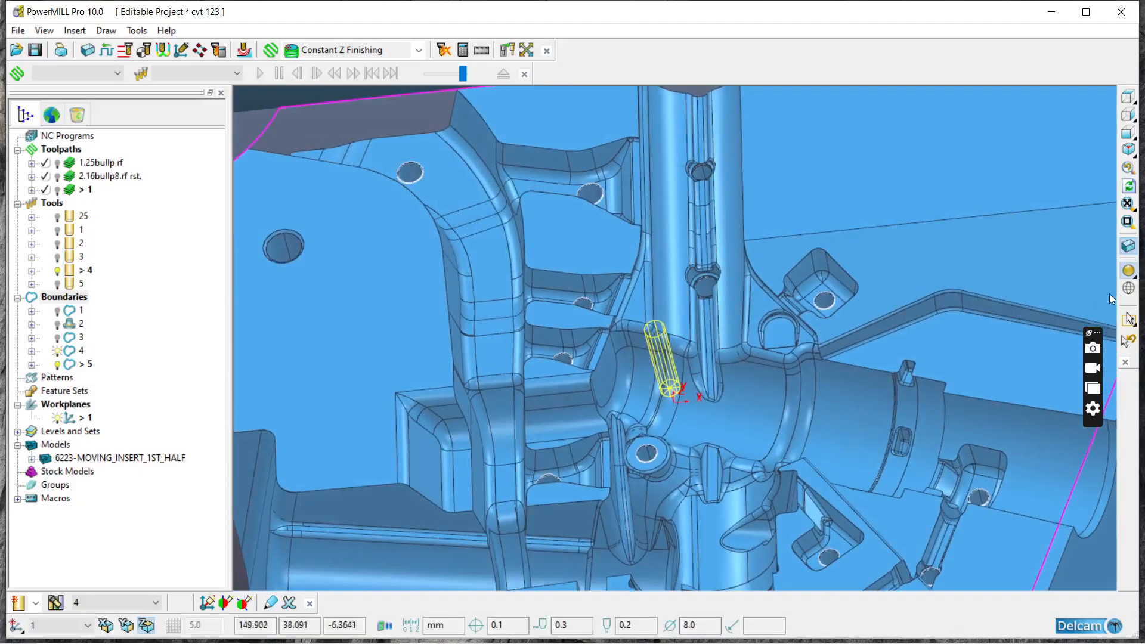
{"action": "left_click", "coordinate": [1128, 270]}
{"action": "left_click", "coordinate": [849, 359]}
{"action": "right_click", "coordinate": [847, 359]}
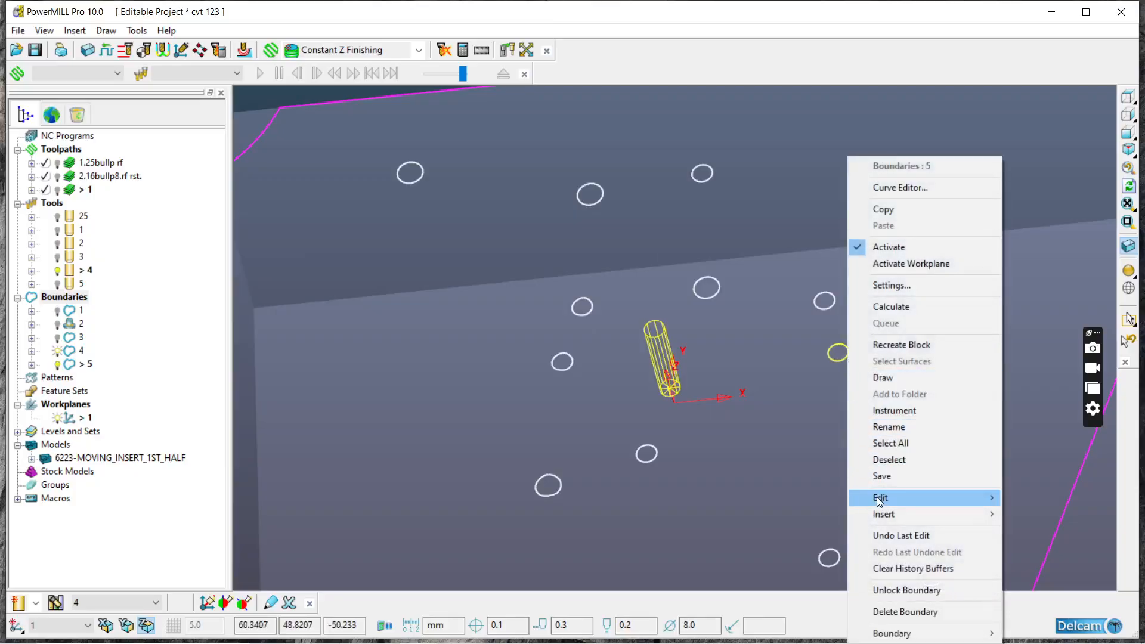
{"action": "left_click", "coordinate": [822, 497]}
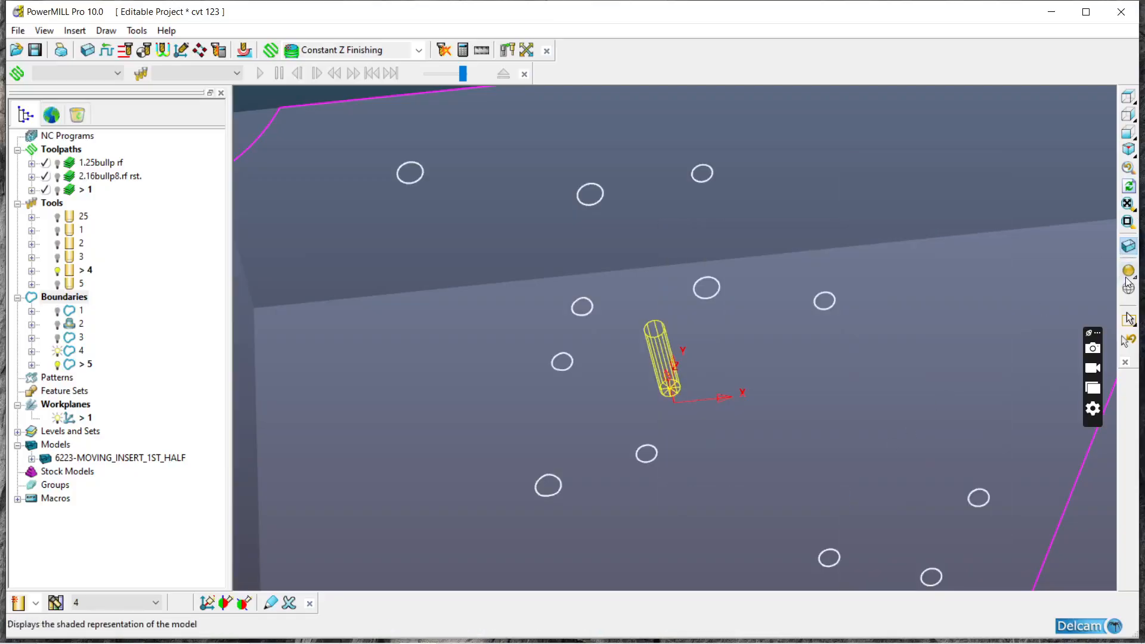
Step: Compare the remaining boundary circles with the pin holes by toggling the model shading and viewing along Z
{"action": "left_click", "coordinate": [1129, 273]}
{"action": "scroll", "coordinate": [802, 200], "scroll_direction": "down", "scroll_amount": 4}
{"action": "middle_click_drag", "start_coordinate": [804, 203], "coordinate": [852, 358]}
{"action": "scroll", "coordinate": [852, 359], "scroll_direction": "up", "scroll_amount": 2}
{"action": "scroll", "coordinate": [853, 358], "scroll_direction": "up", "scroll_amount": 3}
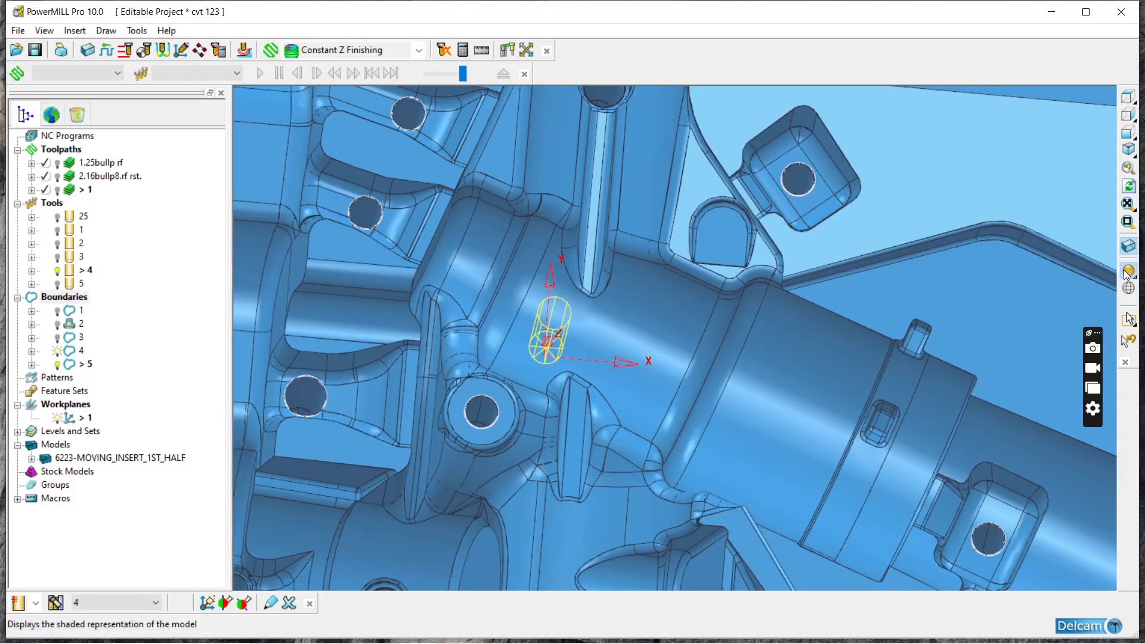
{"action": "left_click", "coordinate": [1128, 272]}
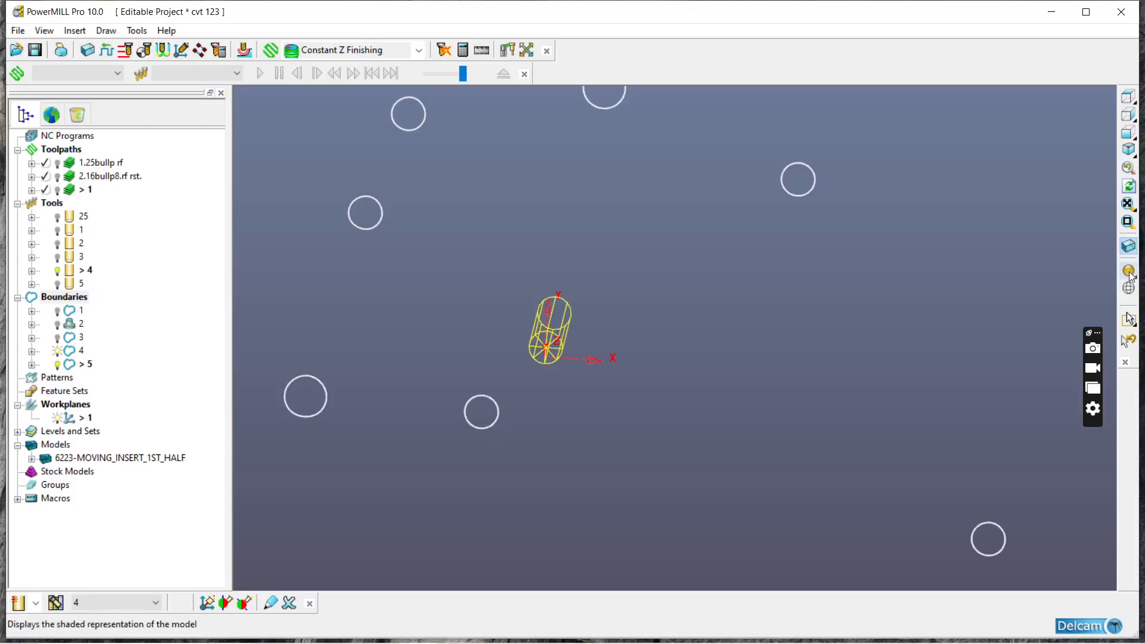
{"action": "left_click", "coordinate": [1129, 273]}
{"action": "scroll", "coordinate": [770, 292], "scroll_direction": "down", "scroll_amount": 5}
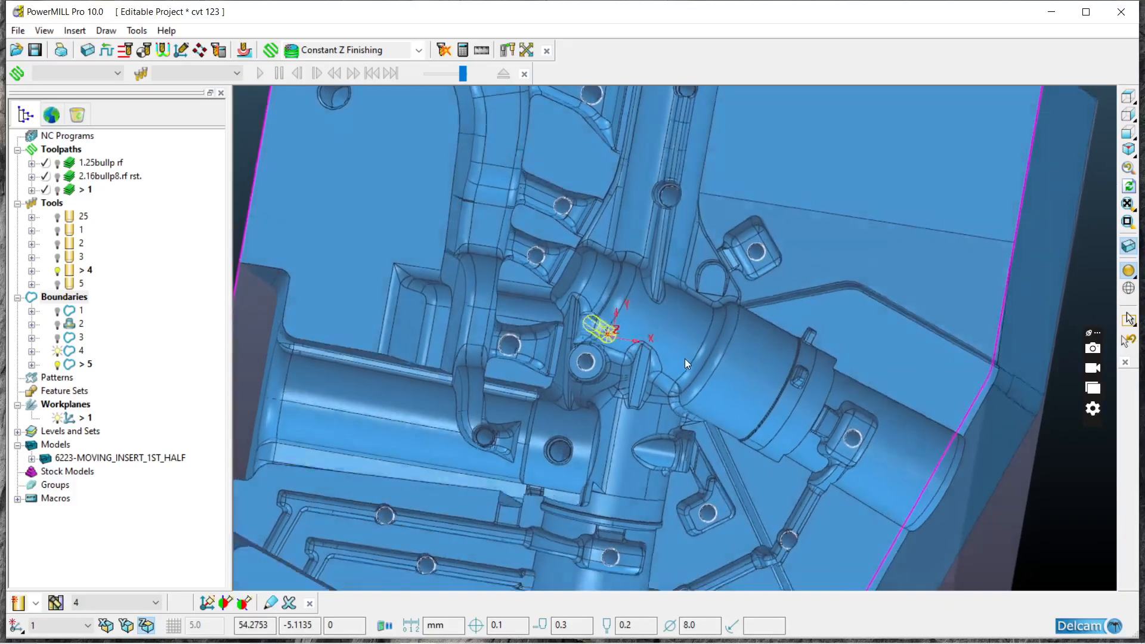
{"action": "middle_click_drag", "start_coordinate": [685, 359], "coordinate": [741, 284]}
{"action": "left_click", "coordinate": [1129, 98]}
{"action": "scroll", "coordinate": [715, 269], "scroll_direction": "up", "scroll_amount": 8}
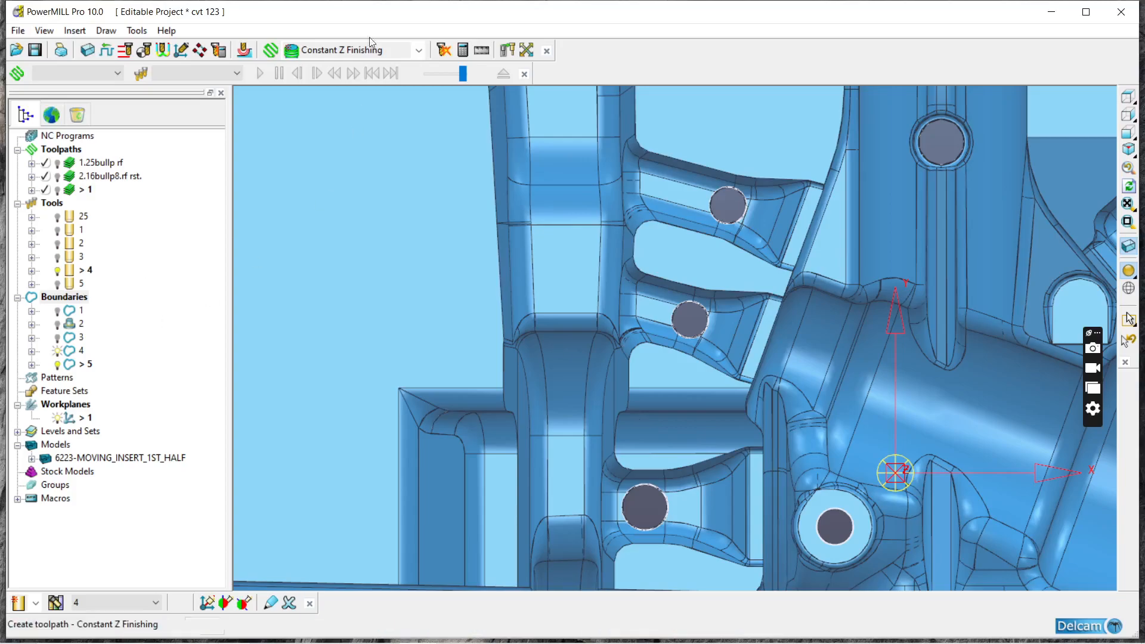
Step: Inspect the pin holes around the angled cylindrical cavity and the sides of the shaded block
{"action": "scroll", "coordinate": [265, 184], "scroll_direction": "down", "scroll_amount": 2}
{"action": "scroll", "coordinate": [649, 173], "scroll_direction": "down", "scroll_amount": 3}
{"action": "scroll", "coordinate": [670, 263], "scroll_direction": "up", "scroll_amount": 8}
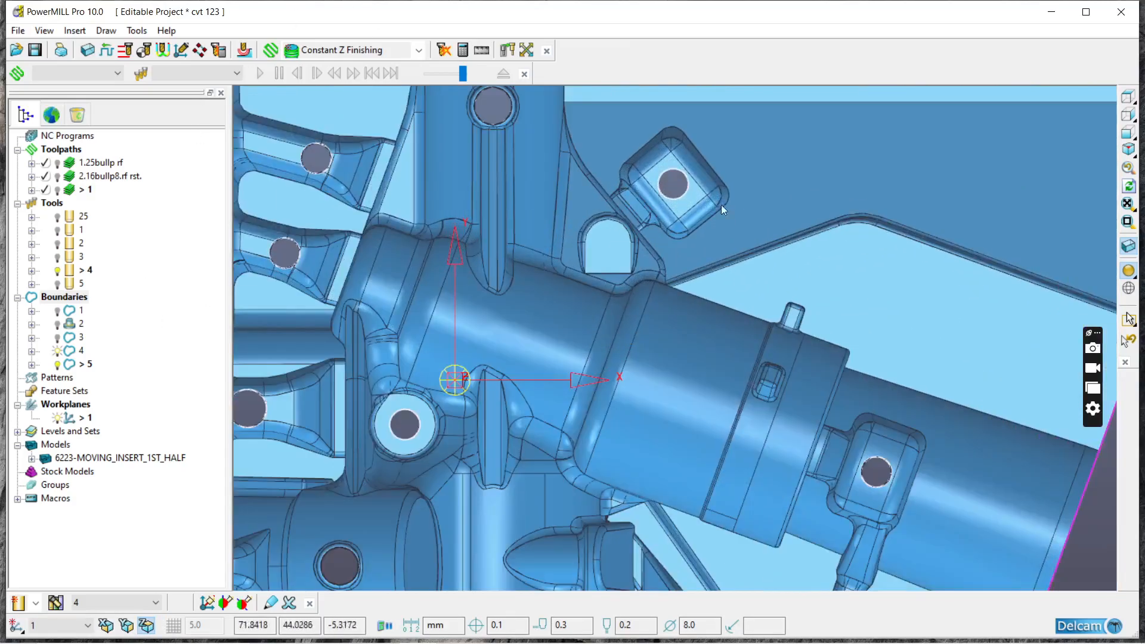
{"action": "scroll", "coordinate": [724, 323], "scroll_direction": "down", "scroll_amount": 6}
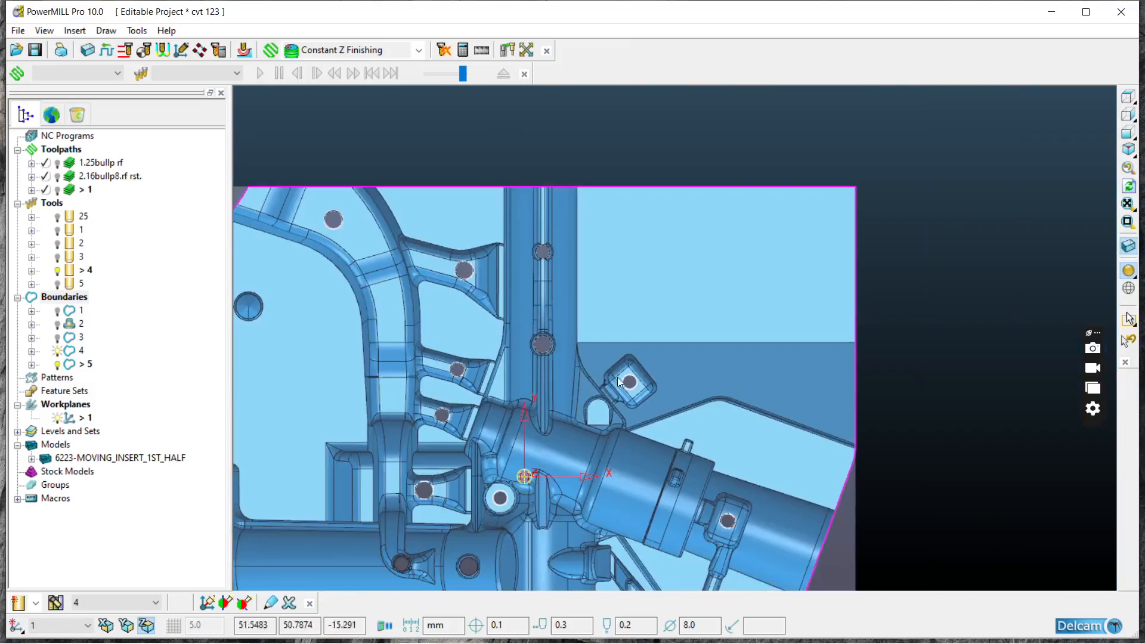
{"action": "middle_click_drag", "start_coordinate": [617, 377], "coordinate": [635, 231]}
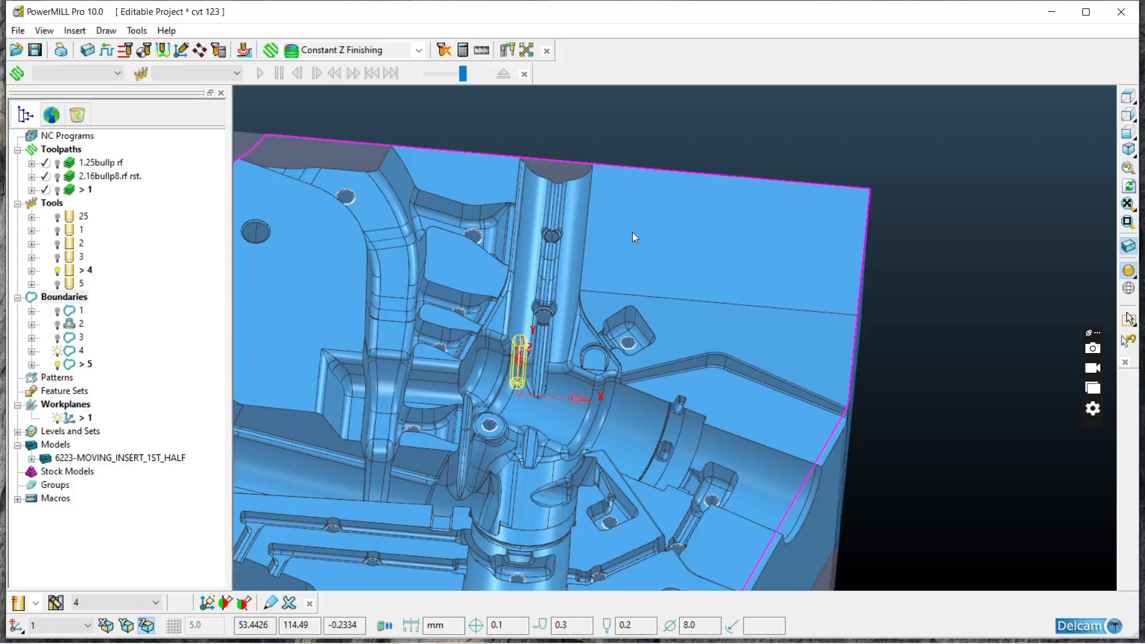
{"action": "scroll", "coordinate": [632, 231], "scroll_direction": "down", "scroll_amount": 3}
{"action": "middle_click_drag", "start_coordinate": [623, 267], "coordinate": [642, 321]}
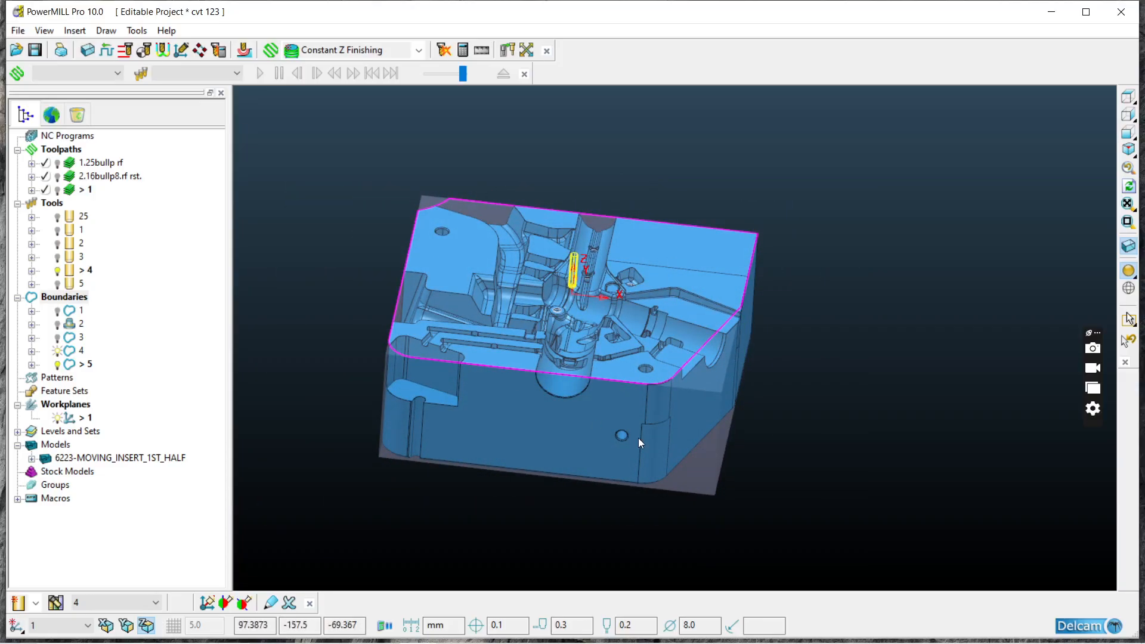
{"action": "middle_click_drag", "start_coordinate": [604, 406], "coordinate": [573, 315]}
{"action": "scroll", "coordinate": [491, 290], "scroll_direction": "up", "scroll_amount": 3}
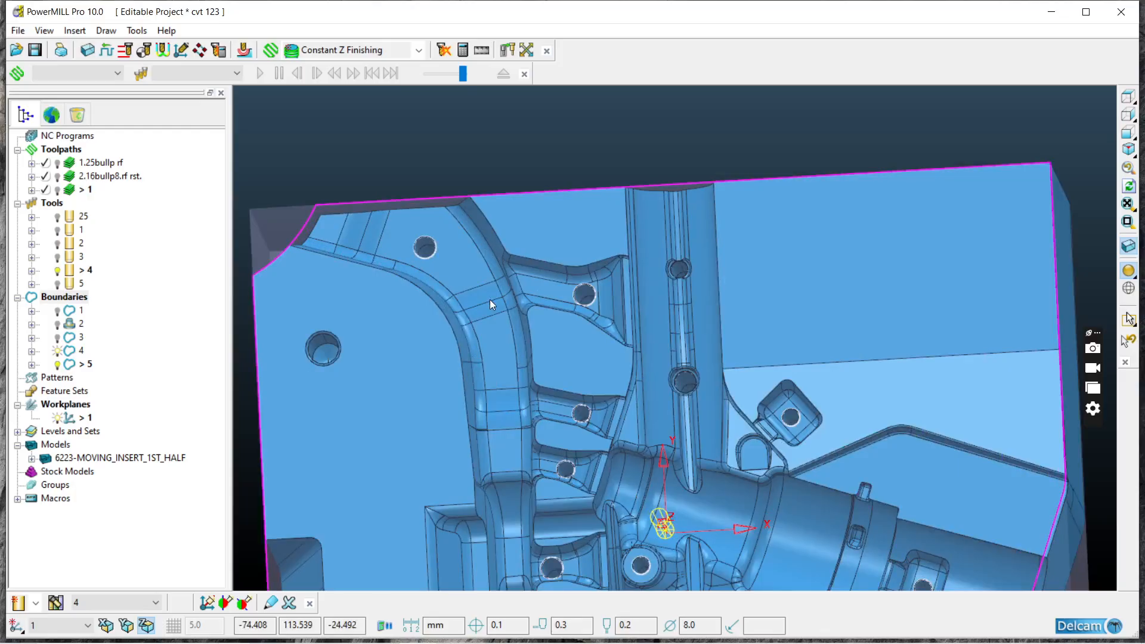
Step: Examine the pin holes in the ribs and the straight channel near the positive-Y edge, ending in the view along Z
{"action": "scroll", "coordinate": [490, 303], "scroll_direction": "down", "scroll_amount": 2}
{"action": "mouse_move", "coordinate": [513, 370]}
{"action": "middle_mouse_down"}
{"action": "mouse_move", "coordinate": [545, 375]}
{"action": "mouse_move", "coordinate": [573, 346]}
{"action": "middle_mouse_up"}
{"action": "scroll", "coordinate": [567, 303], "scroll_direction": "up", "scroll_amount": 3}
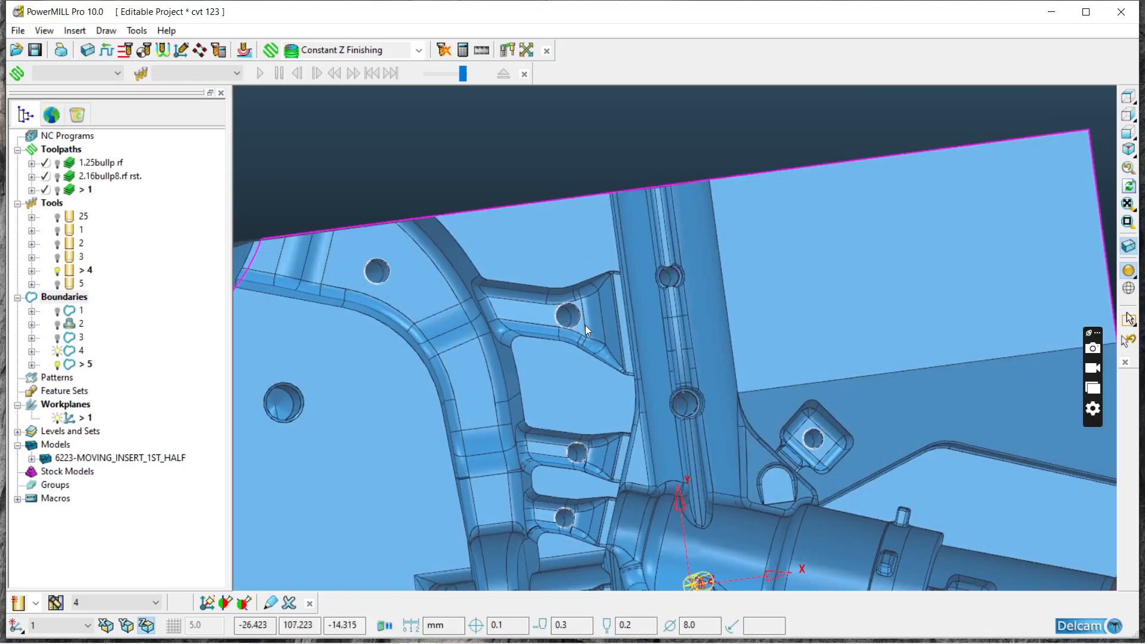
{"action": "mouse_move", "coordinate": [684, 299]}
{"action": "middle_mouse_down"}
{"action": "mouse_move", "coordinate": [624, 283]}
{"action": "mouse_move", "coordinate": [635, 305]}
{"action": "mouse_move", "coordinate": [664, 287]}
{"action": "mouse_move", "coordinate": [667, 312]}
{"action": "middle_mouse_up"}
{"action": "scroll", "coordinate": [669, 251], "scroll_direction": "up", "scroll_amount": 2}
{"action": "scroll", "coordinate": [670, 244], "scroll_direction": "up", "scroll_amount": 2}
{"action": "scroll", "coordinate": [657, 330], "scroll_direction": "down", "scroll_amount": 2}
{"action": "scroll", "coordinate": [675, 262], "scroll_direction": "up", "scroll_amount": 2}
{"action": "scroll", "coordinate": [666, 313], "scroll_direction": "down", "scroll_amount": 3}
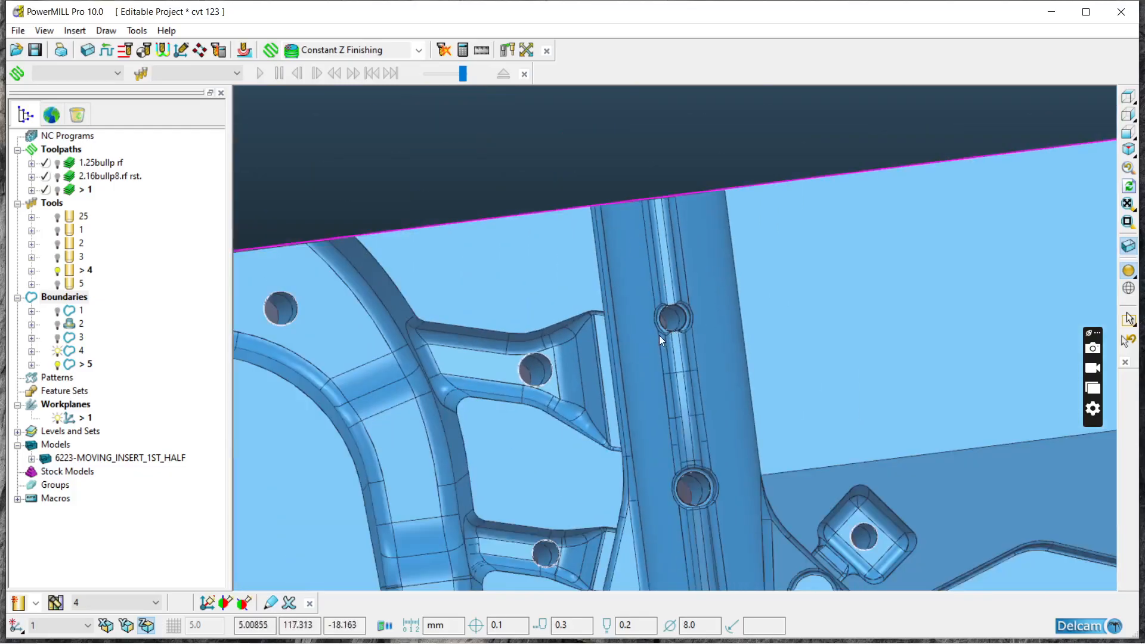
{"action": "scroll", "coordinate": [660, 335], "scroll_direction": "down", "scroll_amount": 5}
{"action": "middle_click_drag", "start_coordinate": [600, 434], "coordinate": [638, 441]}
{"action": "middle_click_drag", "start_coordinate": [692, 394], "coordinate": [623, 528]}
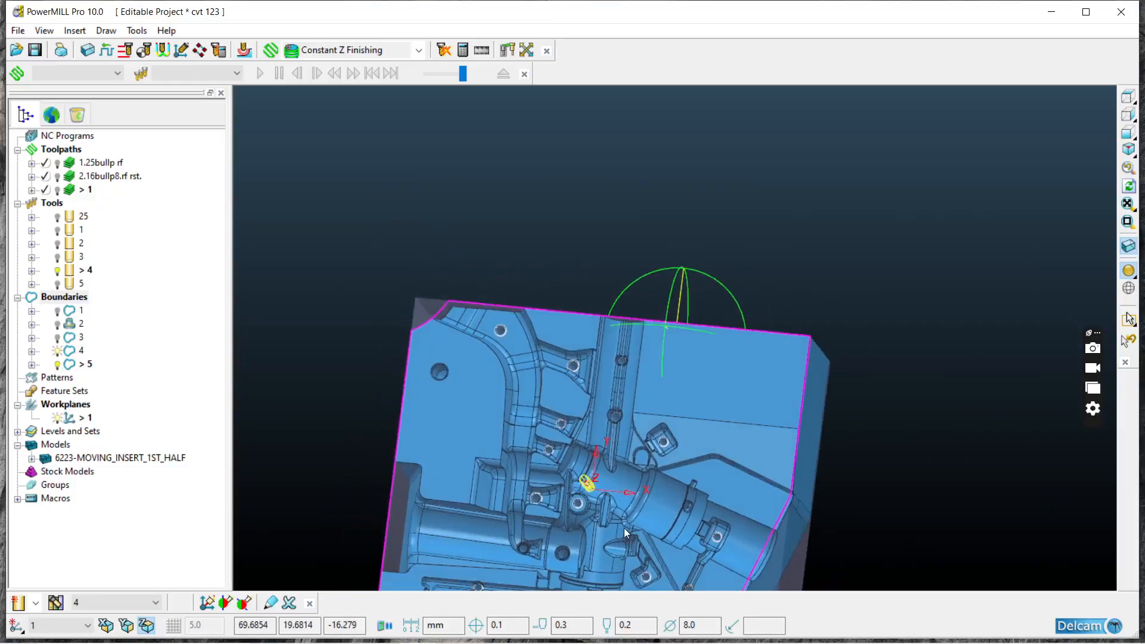
{"action": "left_click", "coordinate": [1134, 102]}
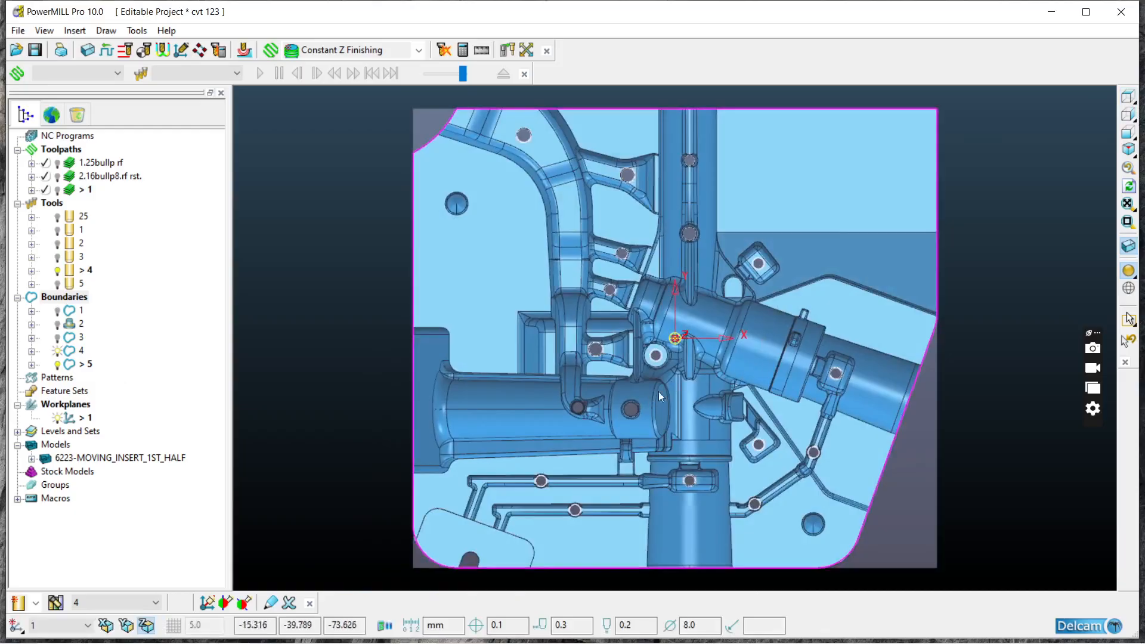
Step: Examine the two pin holes inside the horizontal cylindrical cavity with shading on and off
{"action": "scroll", "coordinate": [604, 426], "scroll_direction": "up", "scroll_amount": 5}
{"action": "middle_click_drag", "start_coordinate": [716, 427], "coordinate": [884, 332]}
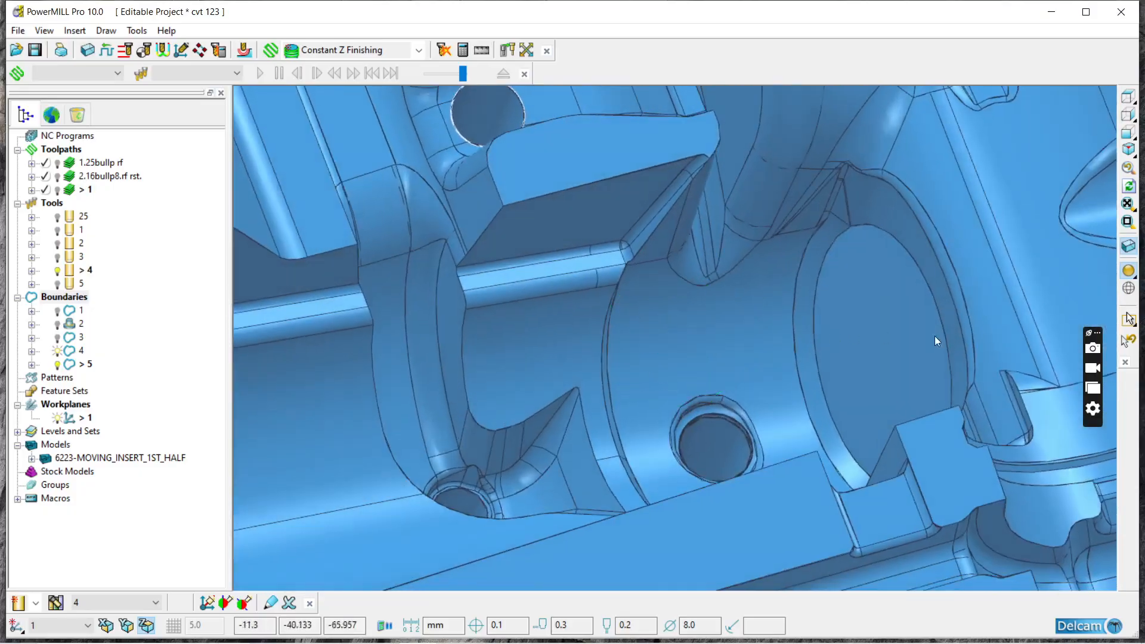
{"action": "left_click", "coordinate": [1128, 272]}
{"action": "left_click", "coordinate": [1129, 271]}
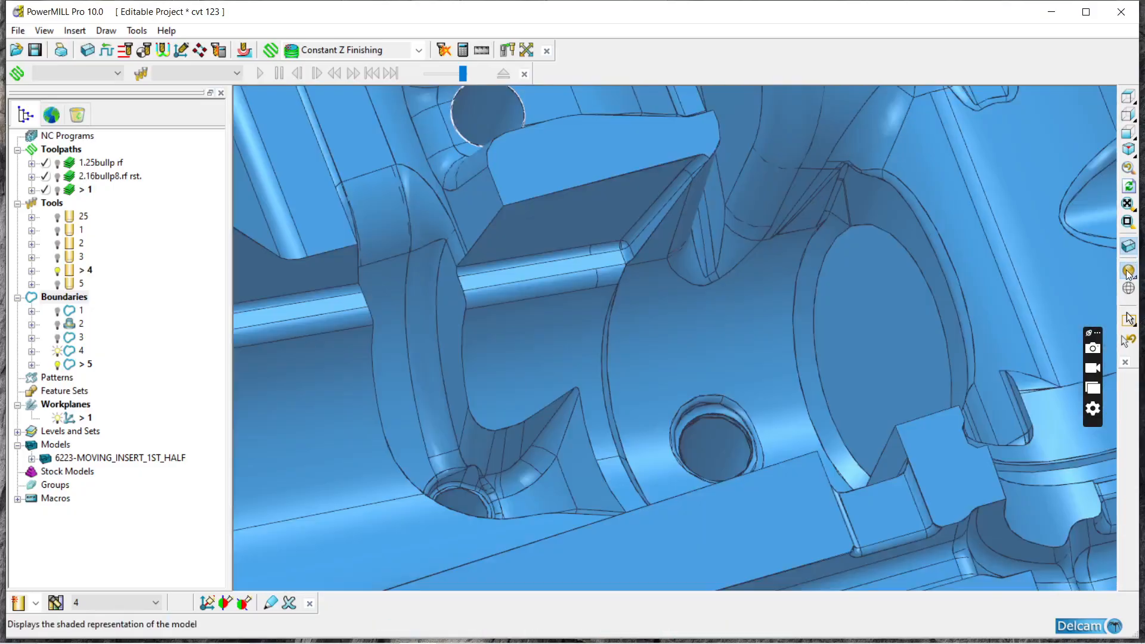
{"action": "scroll", "coordinate": [847, 321], "scroll_direction": "down", "scroll_amount": 5}
{"action": "middle_click_drag", "start_coordinate": [846, 320], "coordinate": [416, 244]}
{"action": "scroll", "coordinate": [416, 243], "scroll_direction": "down", "scroll_amount": 2}
{"action": "scroll", "coordinate": [664, 326], "scroll_direction": "down", "scroll_amount": 2}
{"action": "middle_click_drag", "start_coordinate": [665, 327], "coordinate": [734, 325]}
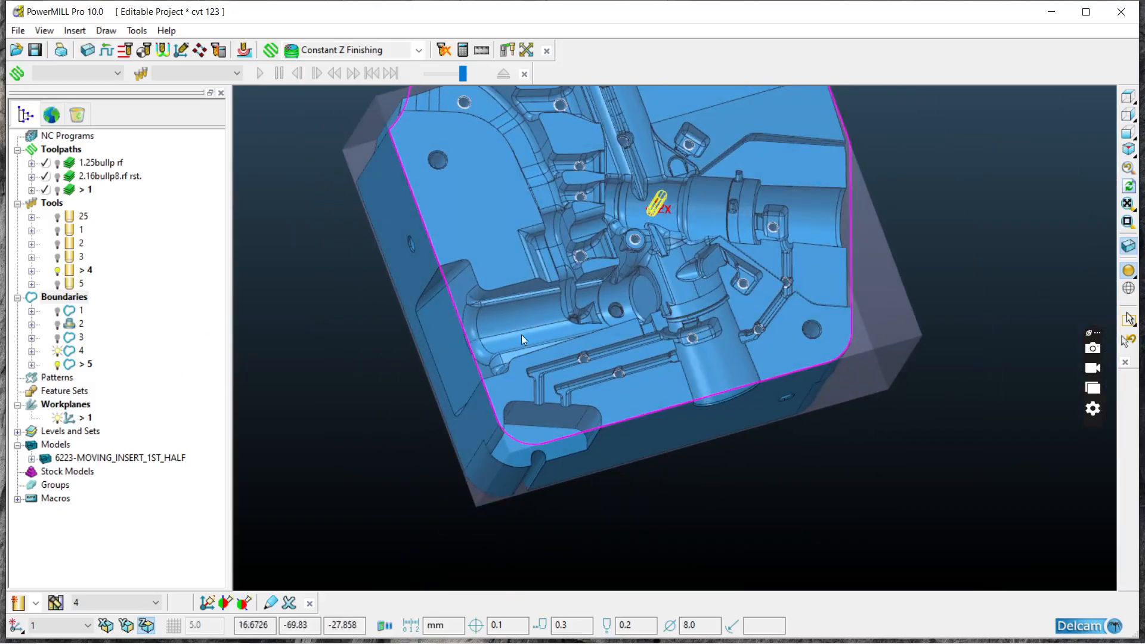
Step: Create best-fit planes from active boundary 5 to cap the pin holes
{"action": "right_click", "coordinate": [47, 446]}
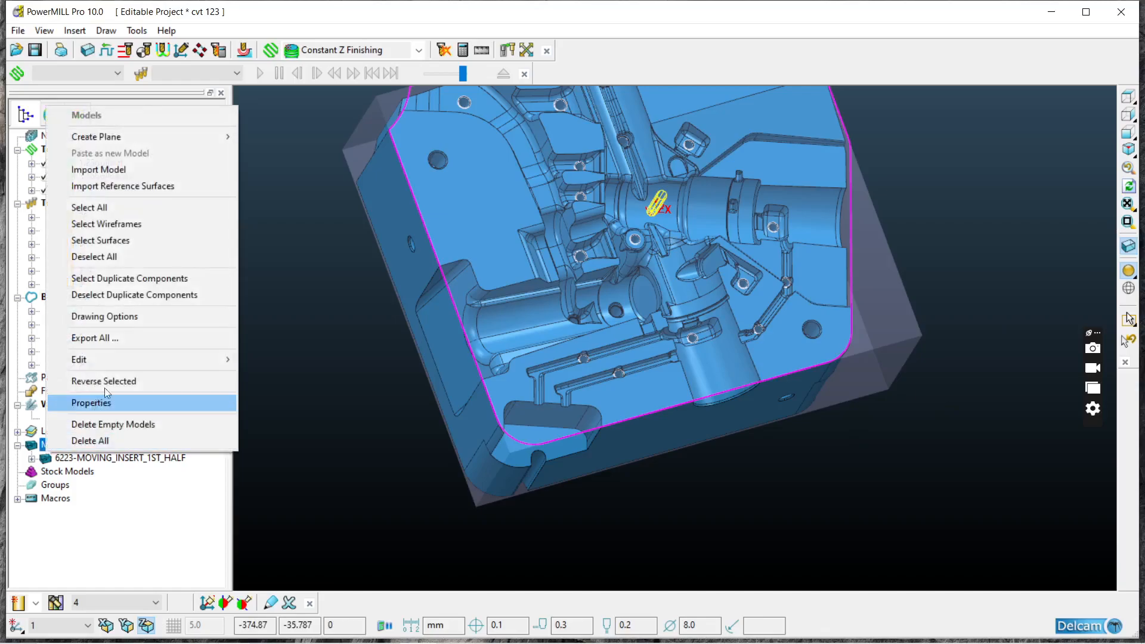
{"action": "mouse_move", "coordinate": [157, 138]}
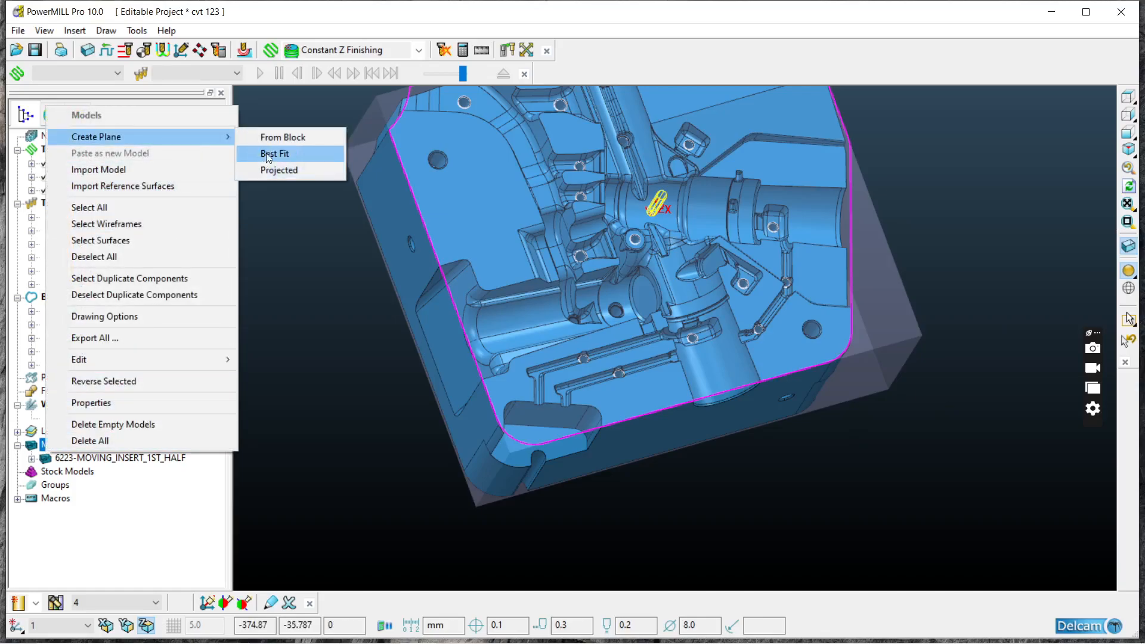
{"action": "left_click", "coordinate": [269, 154]}
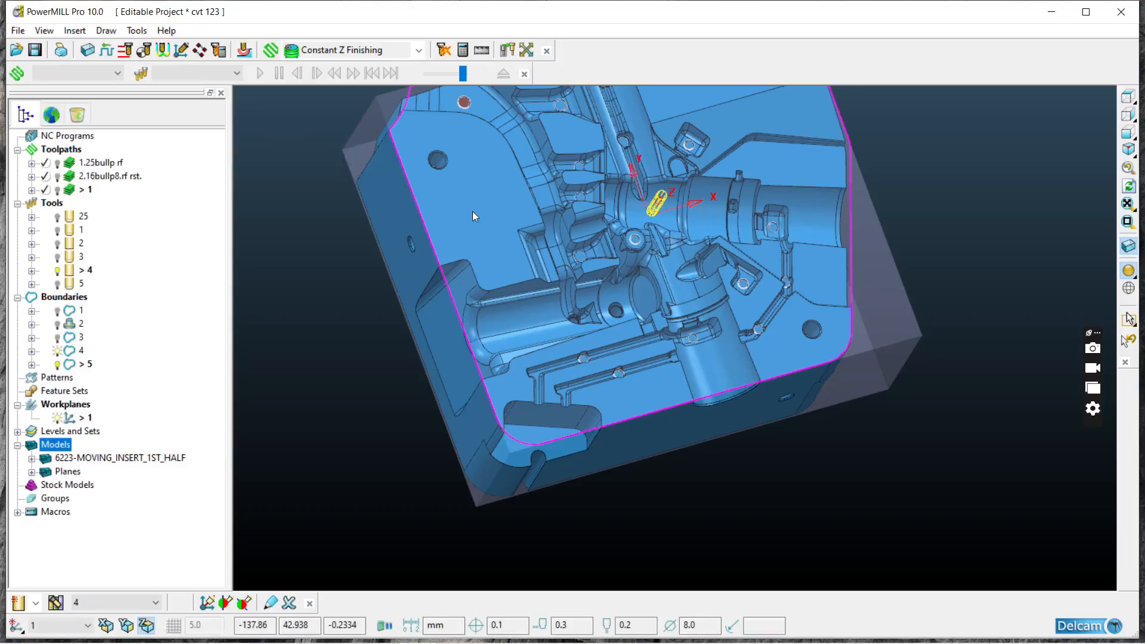
Step: Examine the new planes over the pin holes in the ribs and the straight channel, comparing their height with the surrounding surfaces
{"action": "scroll", "coordinate": [704, 222], "scroll_direction": "up", "scroll_amount": 5}
{"action": "scroll", "coordinate": [784, 373], "scroll_direction": "down", "scroll_amount": 4}
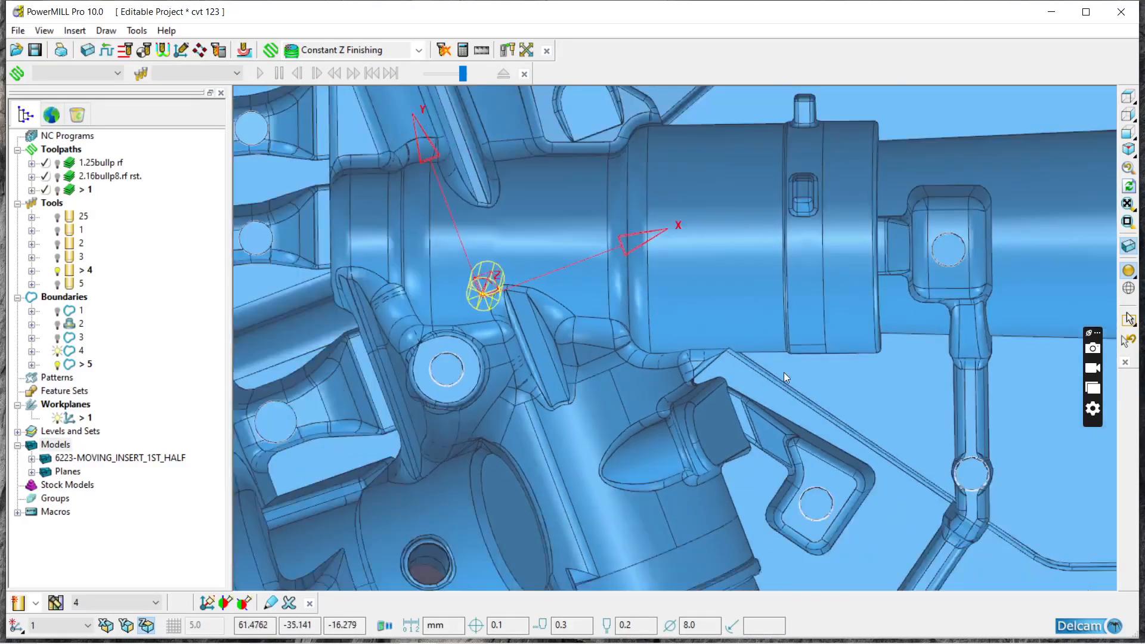
{"action": "scroll", "coordinate": [584, 181], "scroll_direction": "up", "scroll_amount": 7}
{"action": "scroll", "coordinate": [599, 198], "scroll_direction": "down", "scroll_amount": 5}
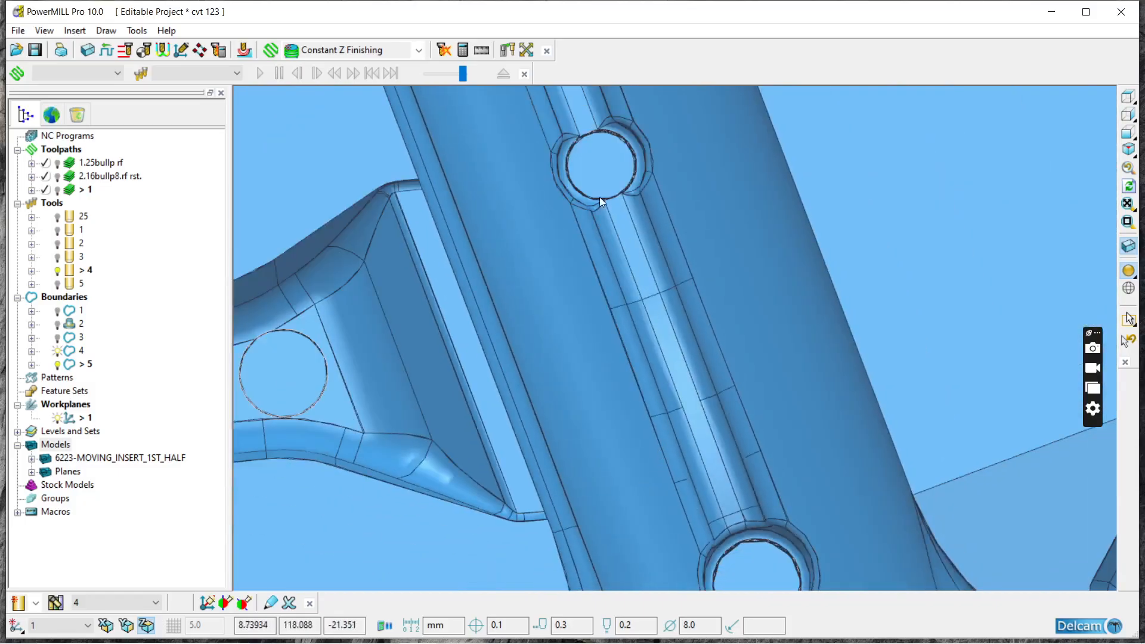
{"action": "scroll", "coordinate": [657, 188], "scroll_direction": "up", "scroll_amount": 2}
{"action": "scroll", "coordinate": [753, 218], "scroll_direction": "down", "scroll_amount": 3}
{"action": "scroll", "coordinate": [528, 310], "scroll_direction": "down", "scroll_amount": 2}
{"action": "scroll", "coordinate": [528, 310], "scroll_direction": "up", "scroll_amount": 1}
{"action": "scroll", "coordinate": [704, 274], "scroll_direction": "down", "scroll_amount": 3}
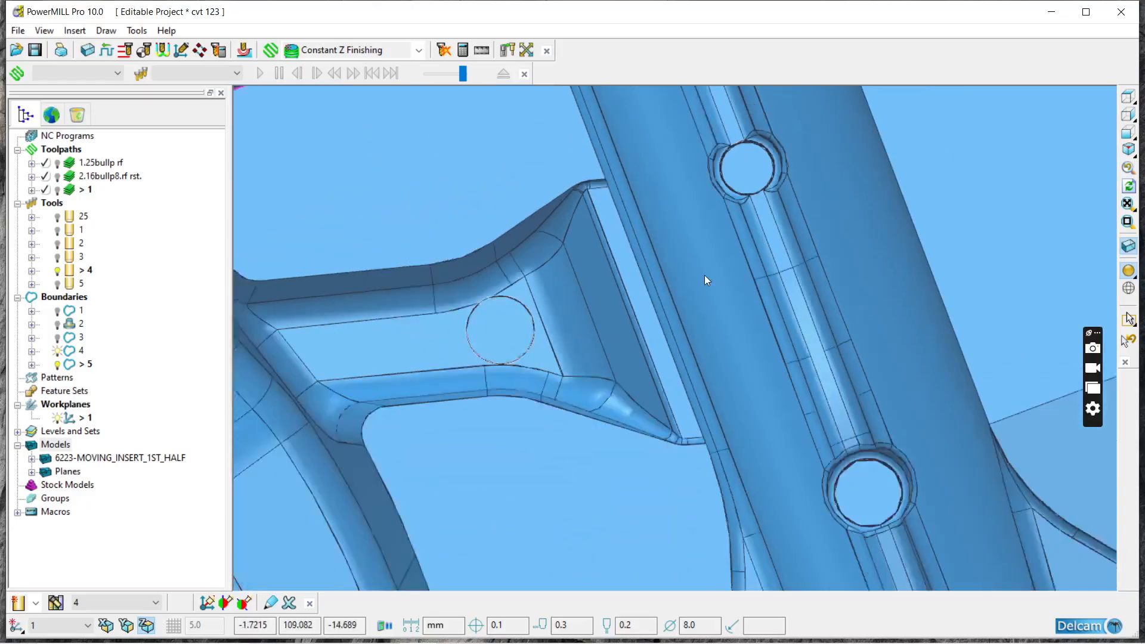
{"action": "scroll", "coordinate": [826, 431], "scroll_direction": "up", "scroll_amount": 4}
{"action": "scroll", "coordinate": [804, 345], "scroll_direction": "down", "scroll_amount": 3}
{"action": "middle_click_drag", "start_coordinate": [804, 344], "coordinate": [614, 349]}
{"action": "scroll", "coordinate": [614, 349], "scroll_direction": "down", "scroll_amount": 3}
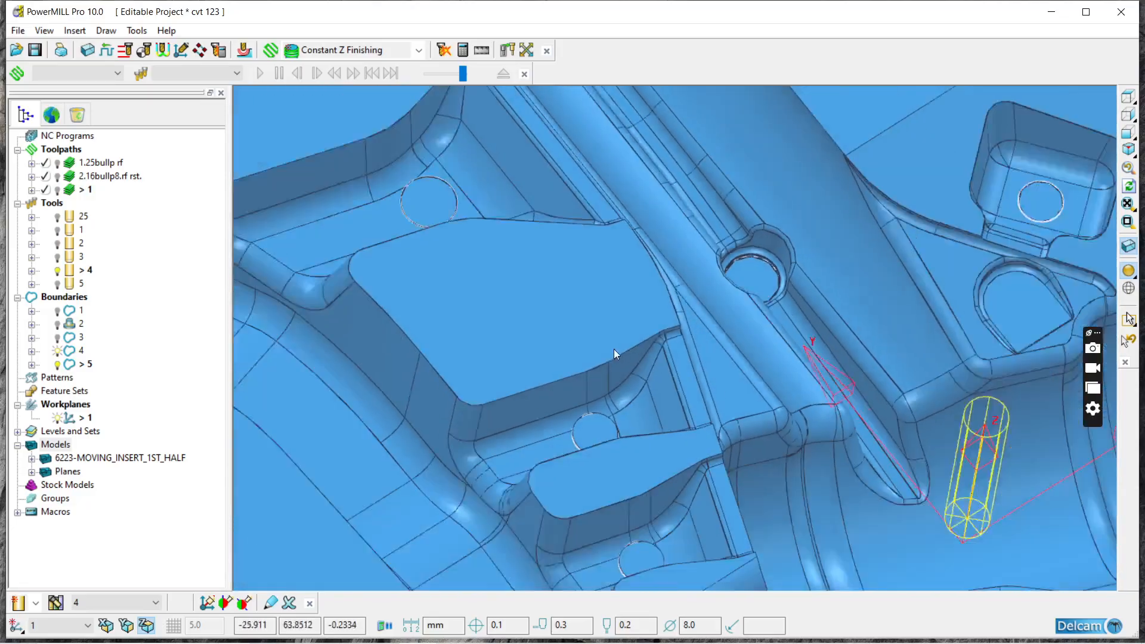
{"action": "scroll", "coordinate": [604, 405], "scroll_direction": "up", "scroll_amount": 3}
{"action": "scroll", "coordinate": [522, 402], "scroll_direction": "up", "scroll_amount": 2}
{"action": "middle_click_drag", "start_coordinate": [522, 403], "coordinate": [731, 371]}
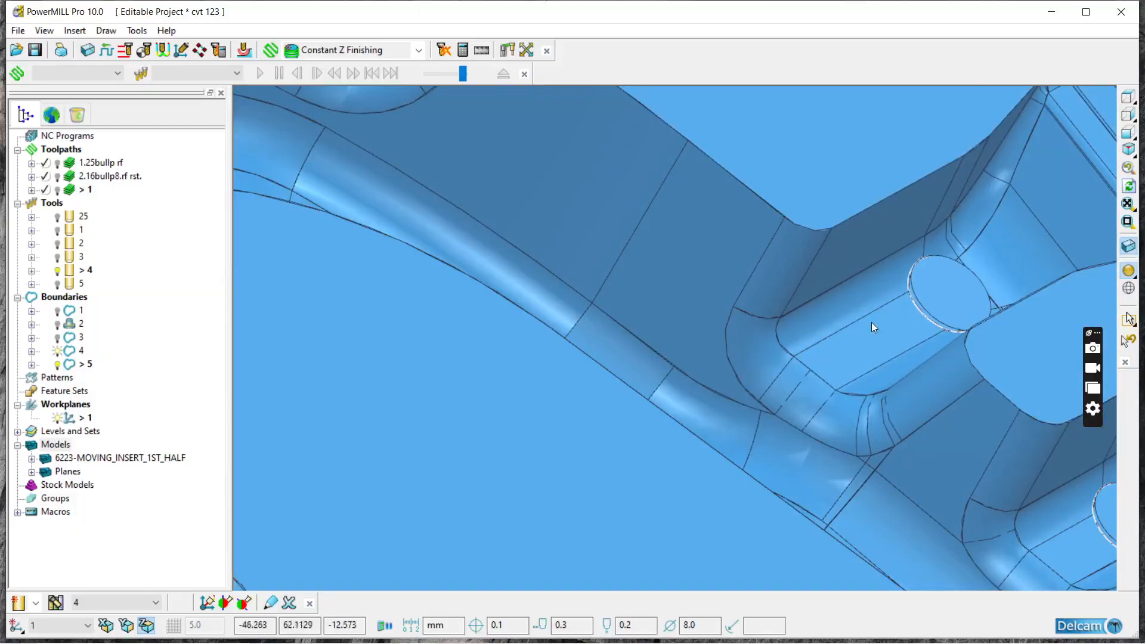
{"action": "scroll", "coordinate": [941, 285], "scroll_direction": "up", "scroll_amount": 4}
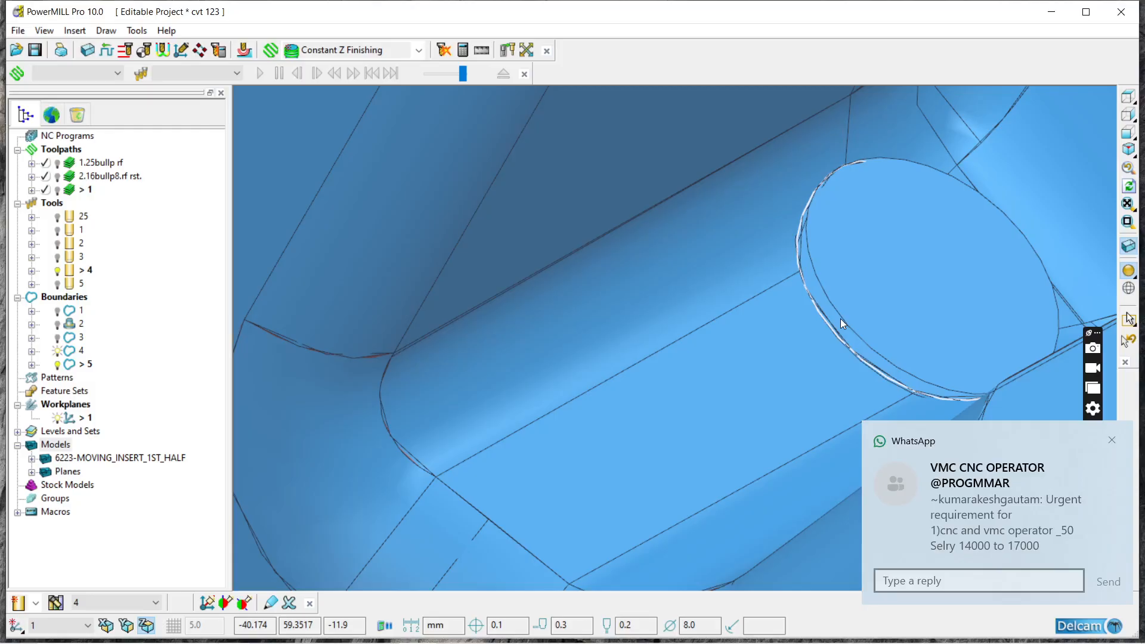
{"action": "scroll", "coordinate": [884, 286], "scroll_direction": "down", "scroll_amount": 5}
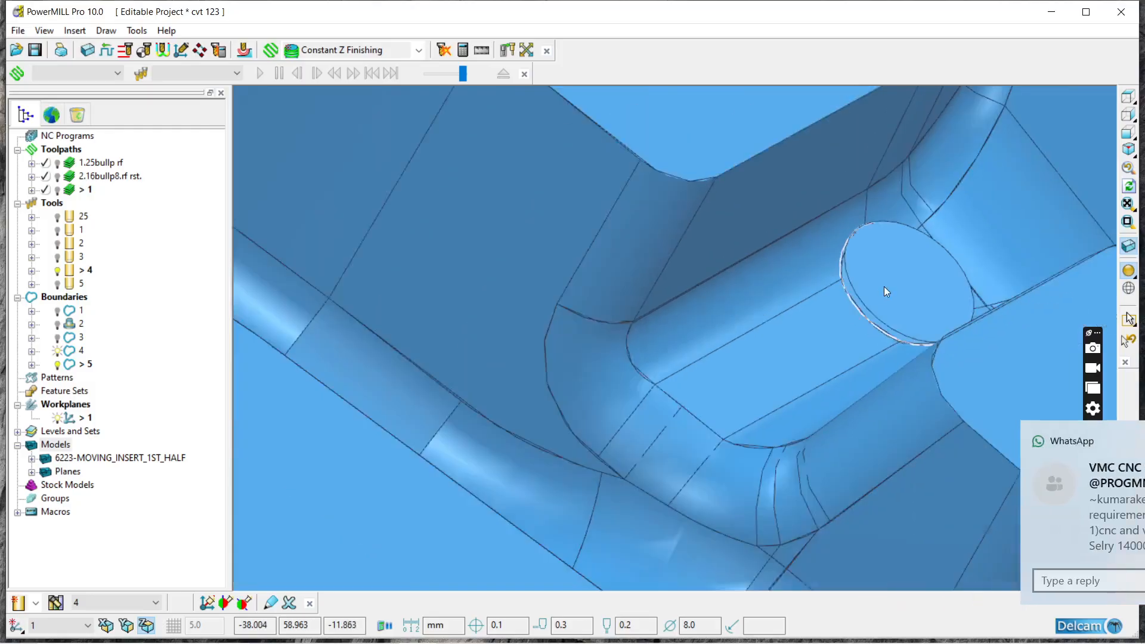
Step: Transform the Planes model by a distance of -1.0 mm along Z in workplane 1, and clear the selection
{"action": "left_click", "coordinate": [899, 274]}
{"action": "left_click", "coordinate": [898, 270]}
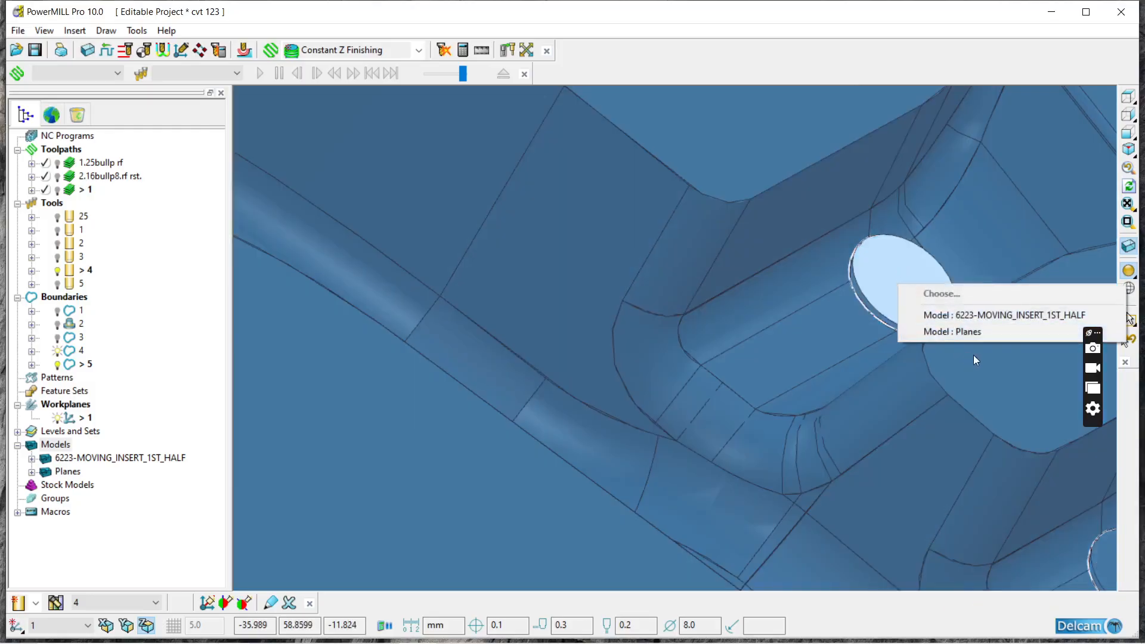
{"action": "left_click", "coordinate": [979, 328]}
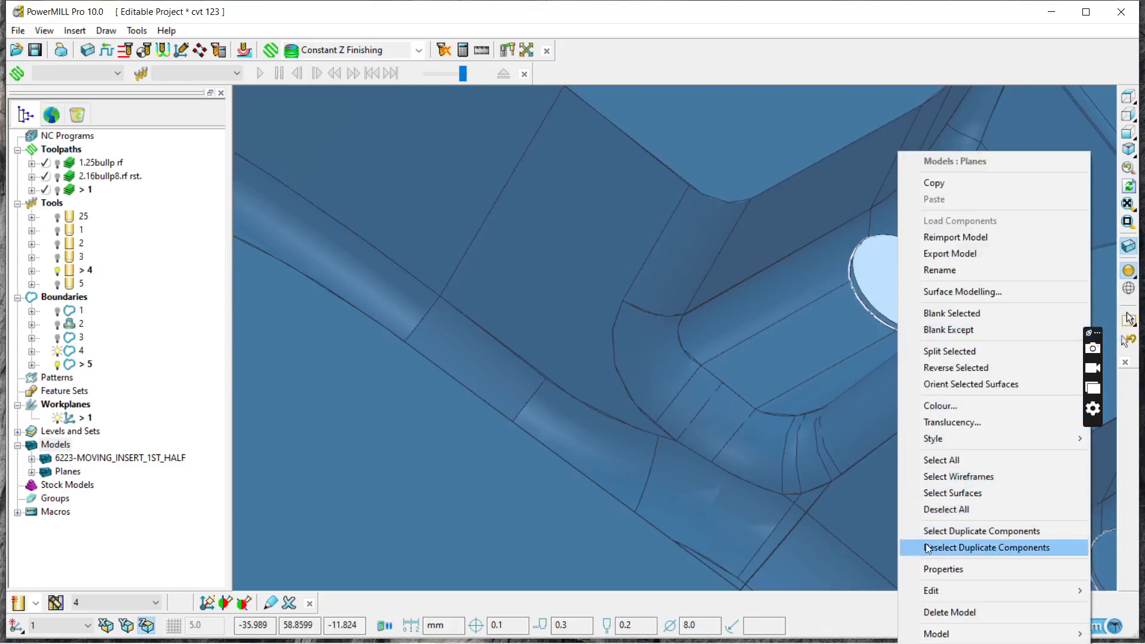
{"action": "mouse_move", "coordinate": [940, 589]}
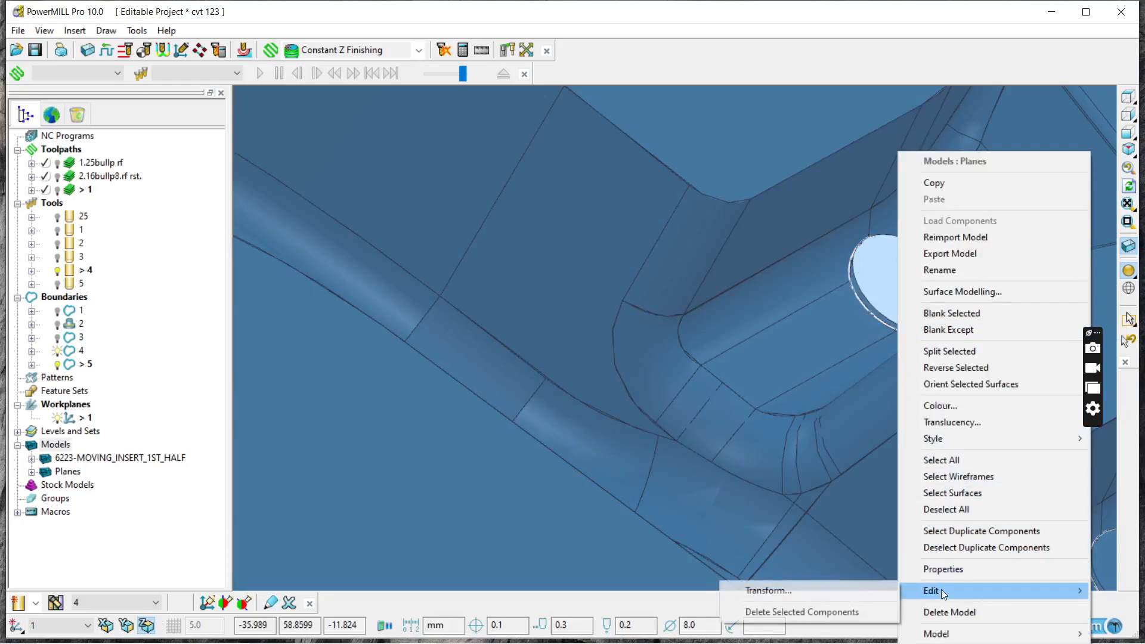
{"action": "left_click", "coordinate": [817, 584]}
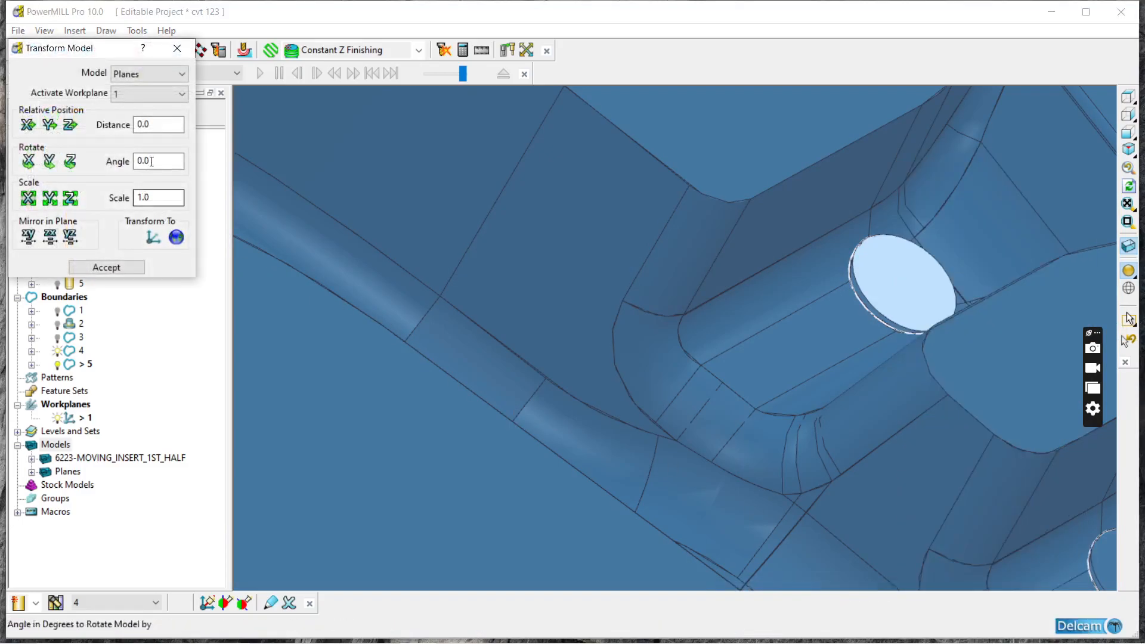
{"action": "left_click", "coordinate": [141, 125]}
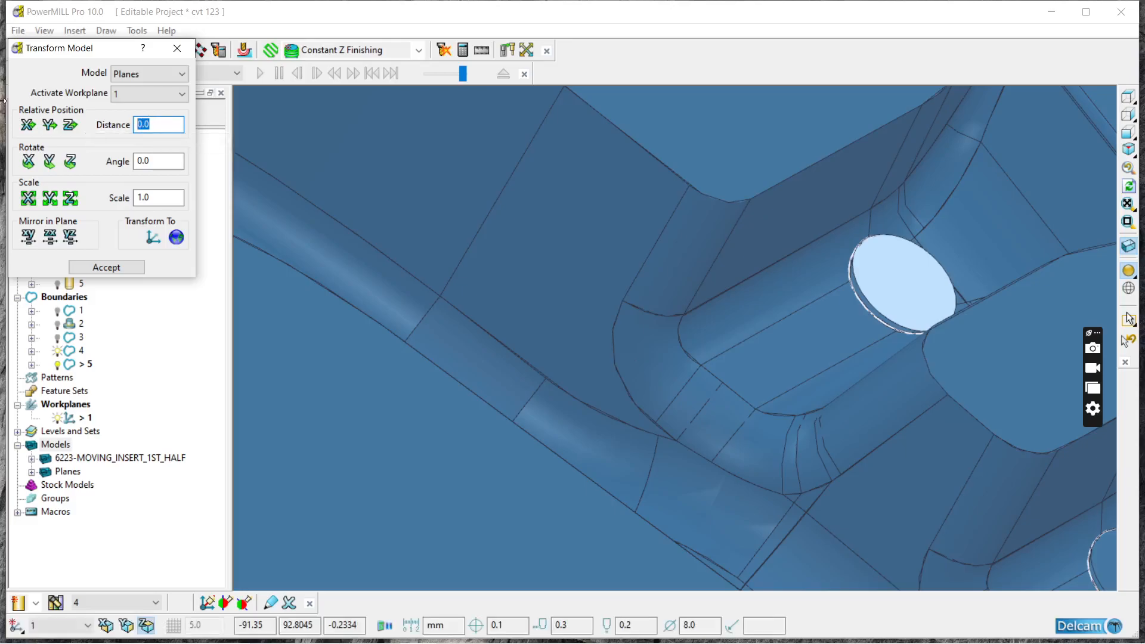
{"action": "type", "text": "-1"}
{"action": "left_click", "coordinate": [70, 126]}
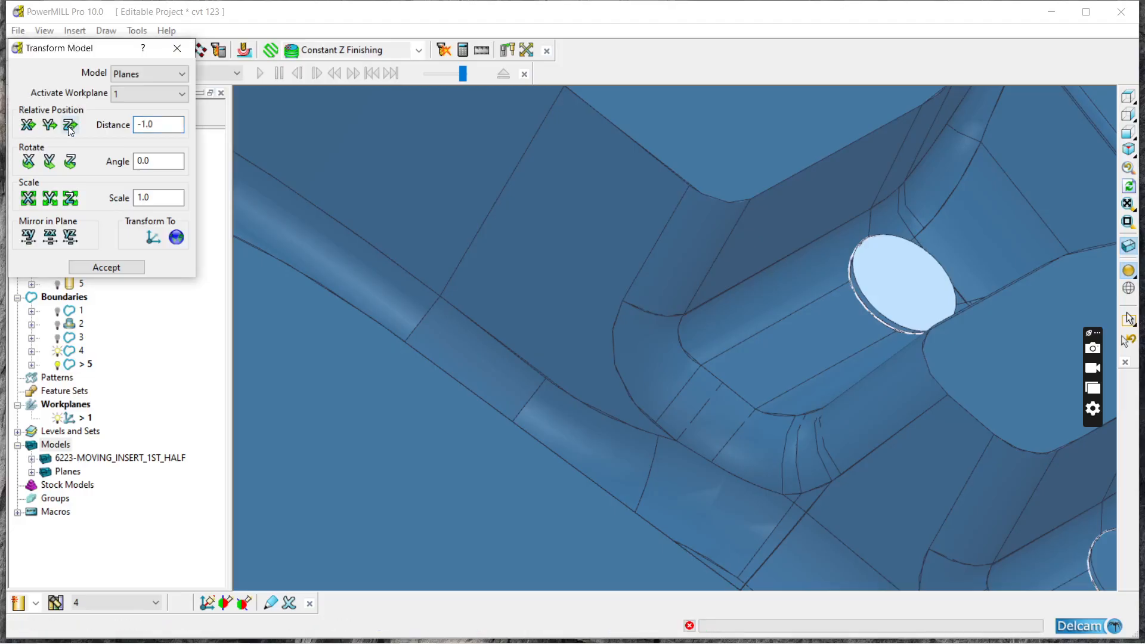
{"action": "scroll", "coordinate": [890, 284], "scroll_direction": "down", "scroll_amount": 7}
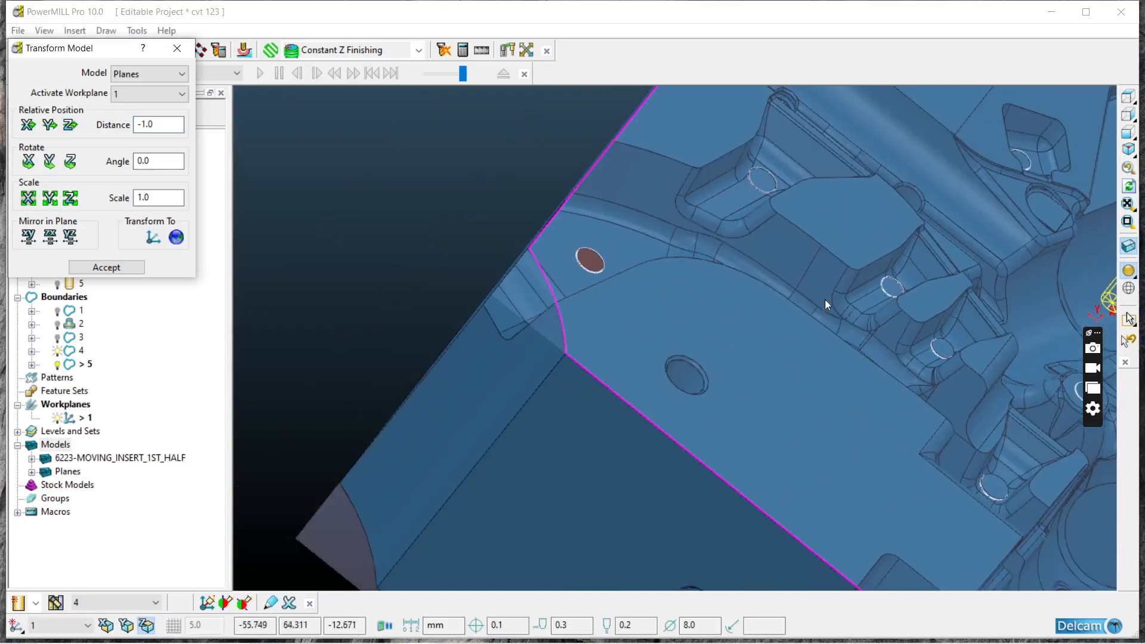
{"action": "left_click", "coordinate": [520, 152]}
Step: Check how the moved planes sit in the rib pin holes up close, and close the model transform form
{"action": "scroll", "coordinate": [914, 269], "scroll_direction": "up", "scroll_amount": 8}
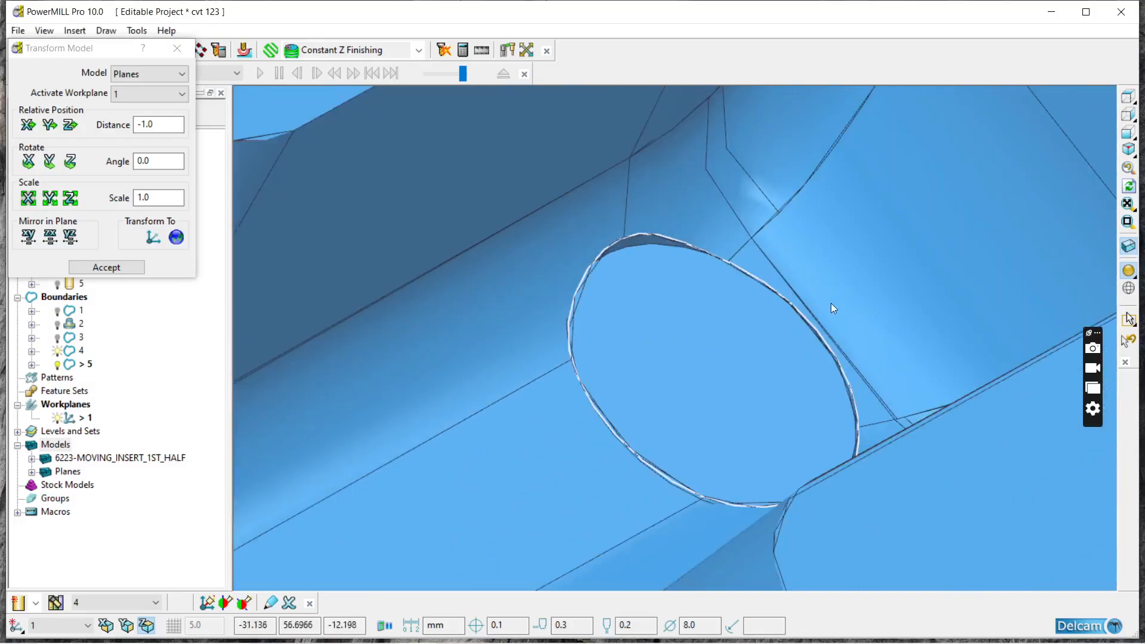
{"action": "scroll", "coordinate": [772, 306], "scroll_direction": "down", "scroll_amount": 2}
{"action": "middle_click_drag", "start_coordinate": [772, 307], "coordinate": [717, 320]}
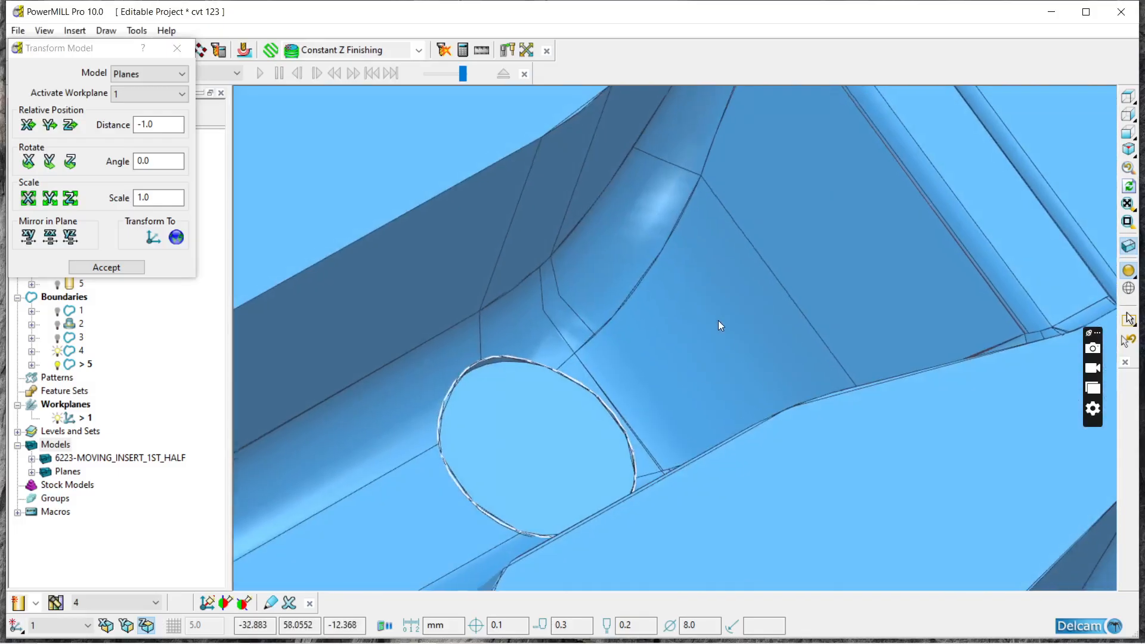
{"action": "scroll", "coordinate": [407, 378], "scroll_direction": "up", "scroll_amount": 4}
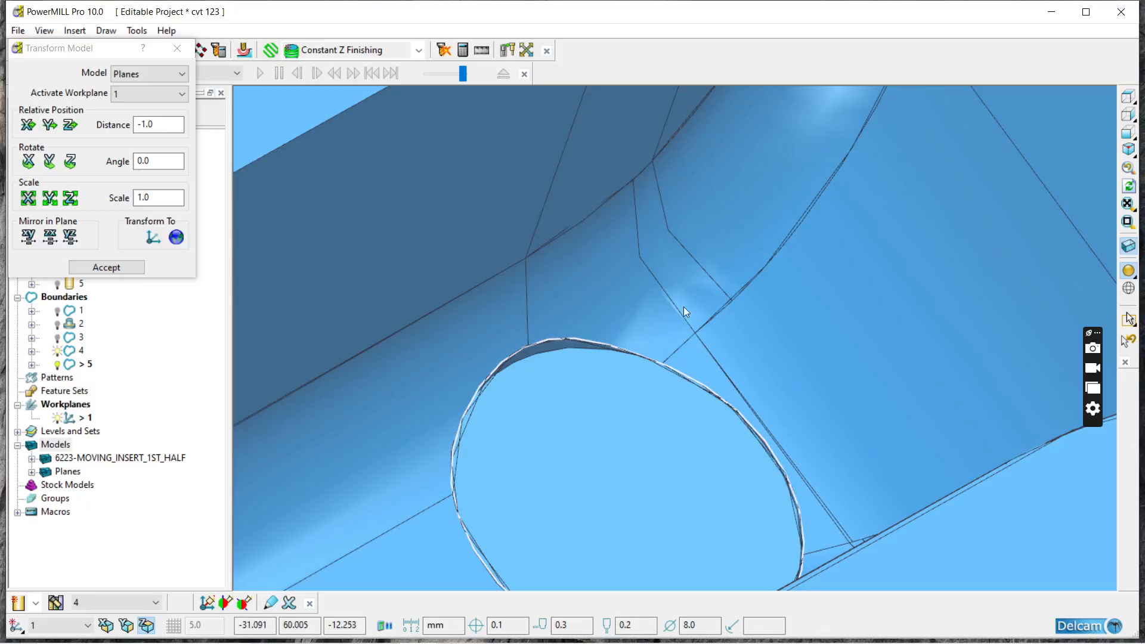
{"action": "scroll", "coordinate": [737, 214], "scroll_direction": "down", "scroll_amount": 10}
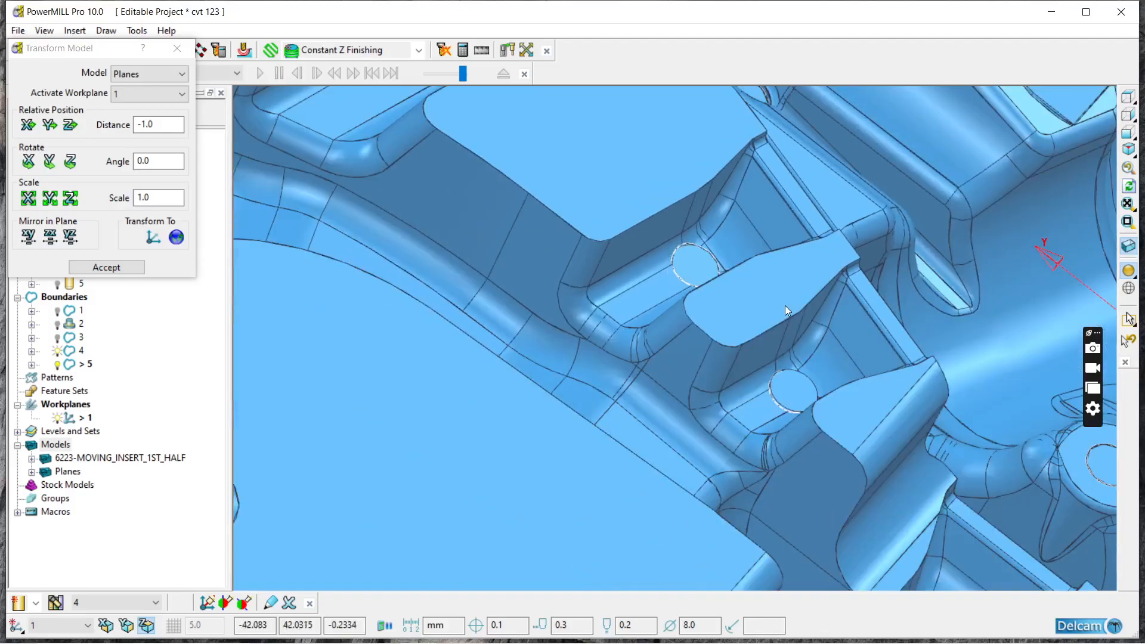
{"action": "scroll", "coordinate": [785, 306], "scroll_direction": "down", "scroll_amount": 8}
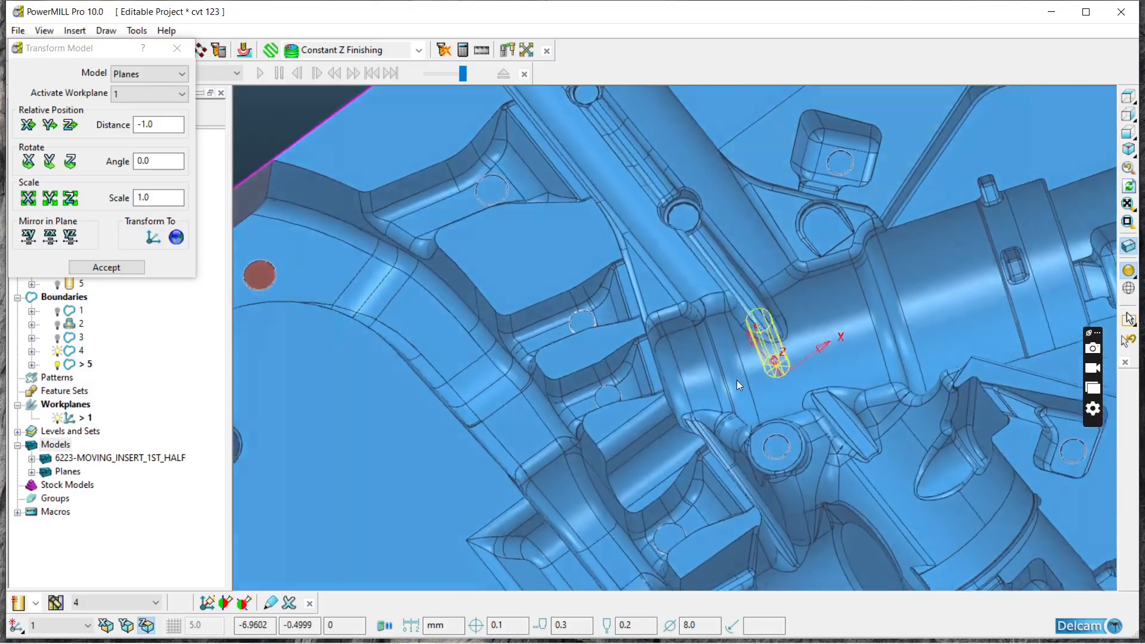
{"action": "scroll", "coordinate": [737, 381], "scroll_direction": "down", "scroll_amount": 8}
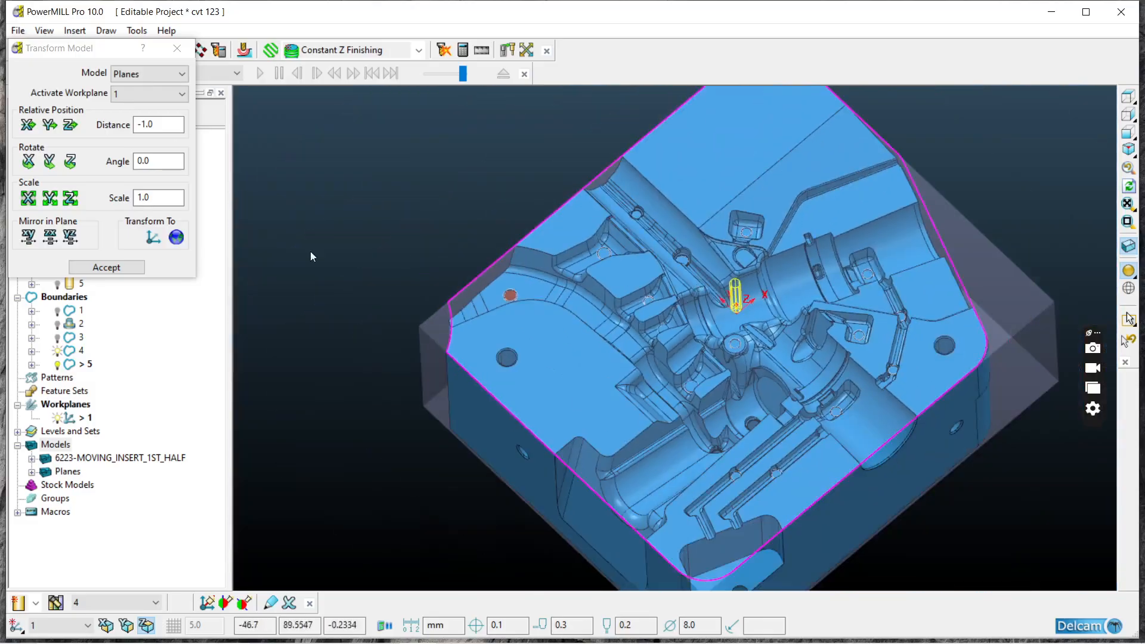
{"action": "left_click", "coordinate": [178, 50]}
Step: Examine the 2.16bullp8.rf rst. toolpath around the ribs, hide it, and briefly toggle the display of toolpath 1
{"action": "left_click", "coordinate": [57, 177]}
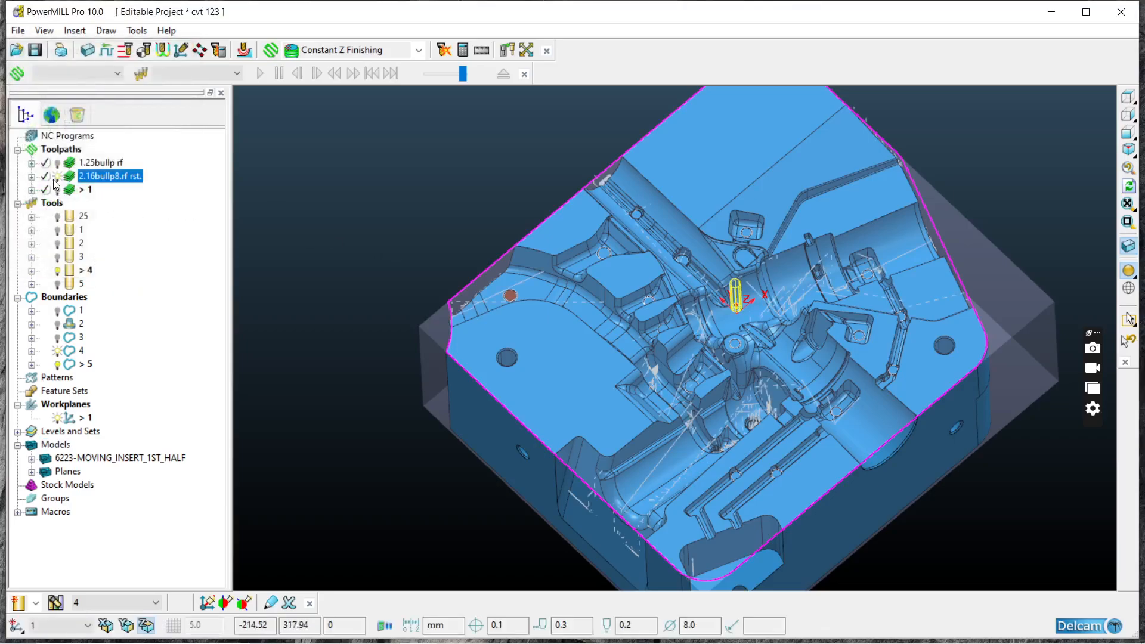
{"action": "mouse_move", "coordinate": [531, 302]}
{"action": "middle_mouse_down"}
{"action": "mouse_move", "coordinate": [590, 248]}
{"action": "mouse_move", "coordinate": [577, 330]}
{"action": "middle_mouse_up"}
{"action": "scroll", "coordinate": [675, 300], "scroll_direction": "up", "scroll_amount": 3}
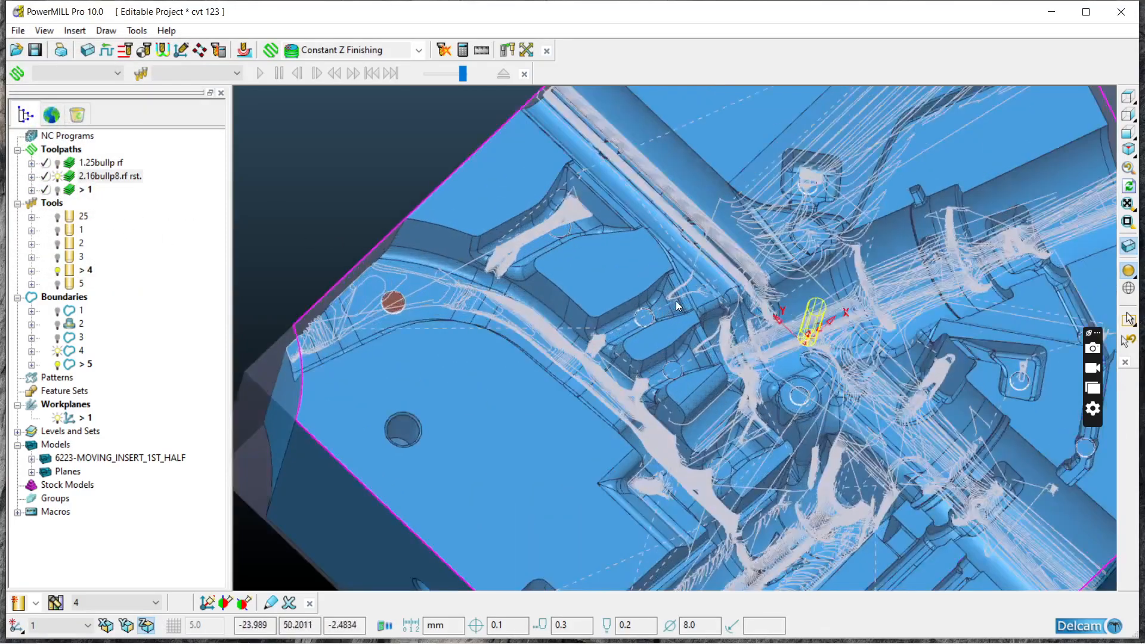
{"action": "scroll", "coordinate": [778, 360], "scroll_direction": "up", "scroll_amount": 2}
{"action": "scroll", "coordinate": [778, 360], "scroll_direction": "down", "scroll_amount": 2}
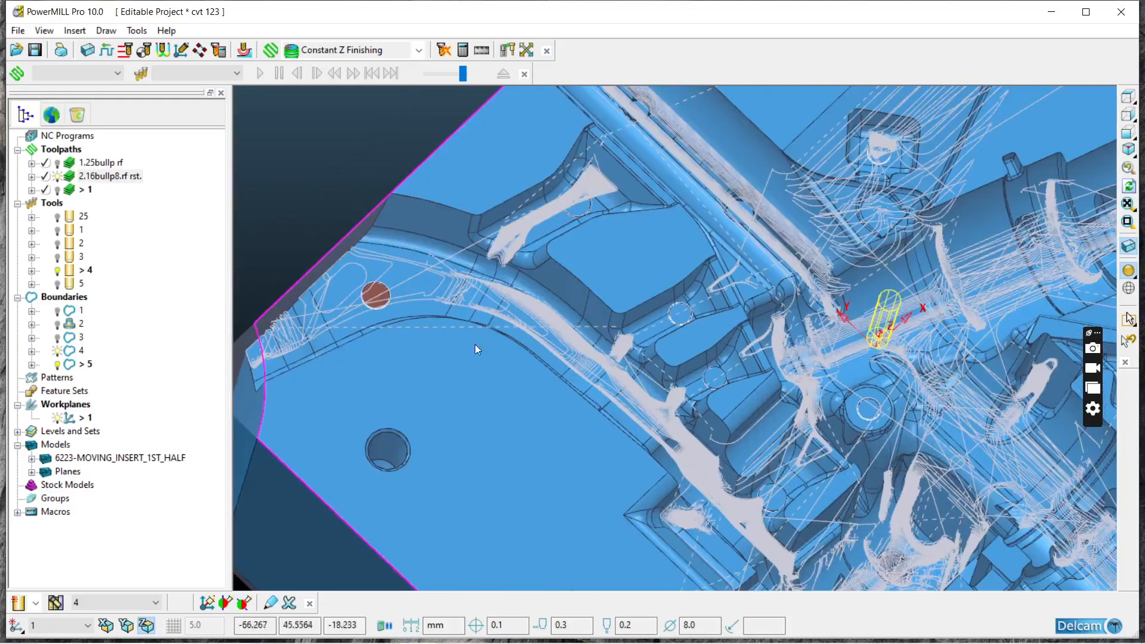
{"action": "left_click", "coordinate": [57, 177]}
{"action": "left_click", "coordinate": [58, 190]}
{"action": "left_click", "coordinate": [58, 190]}
{"action": "scroll", "coordinate": [412, 261], "scroll_direction": "down", "scroll_amount": 5}
{"action": "middle_click_drag", "start_coordinate": [567, 303], "coordinate": [502, 314]}
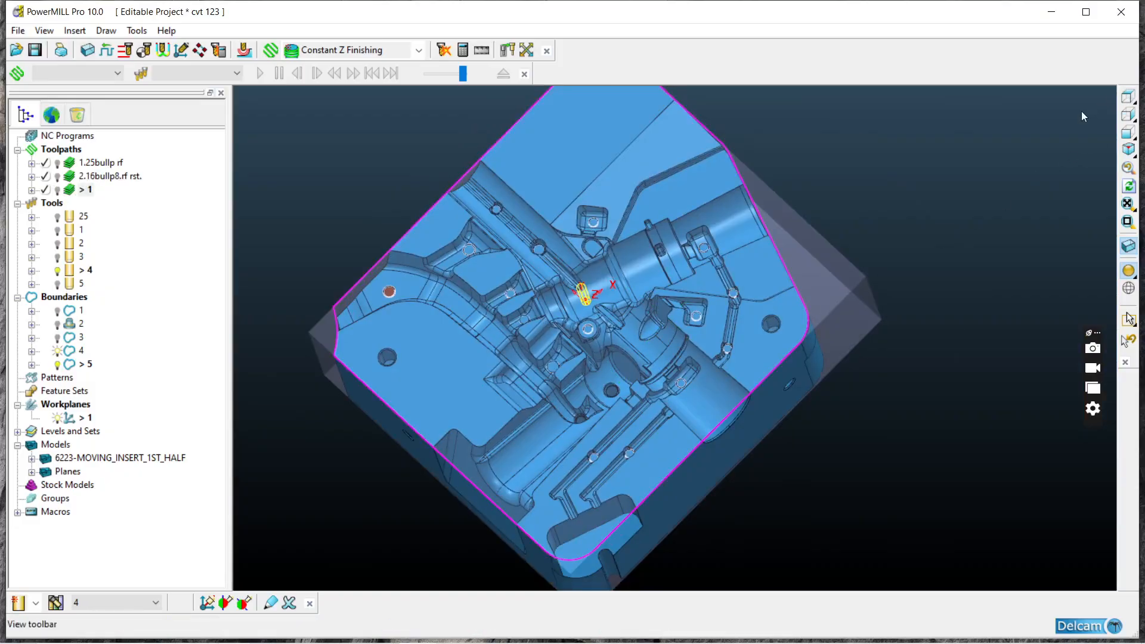
Step: Display toolpath 1 over the insert's ribs and delete it from the project
{"action": "left_click", "coordinate": [1128, 96]}
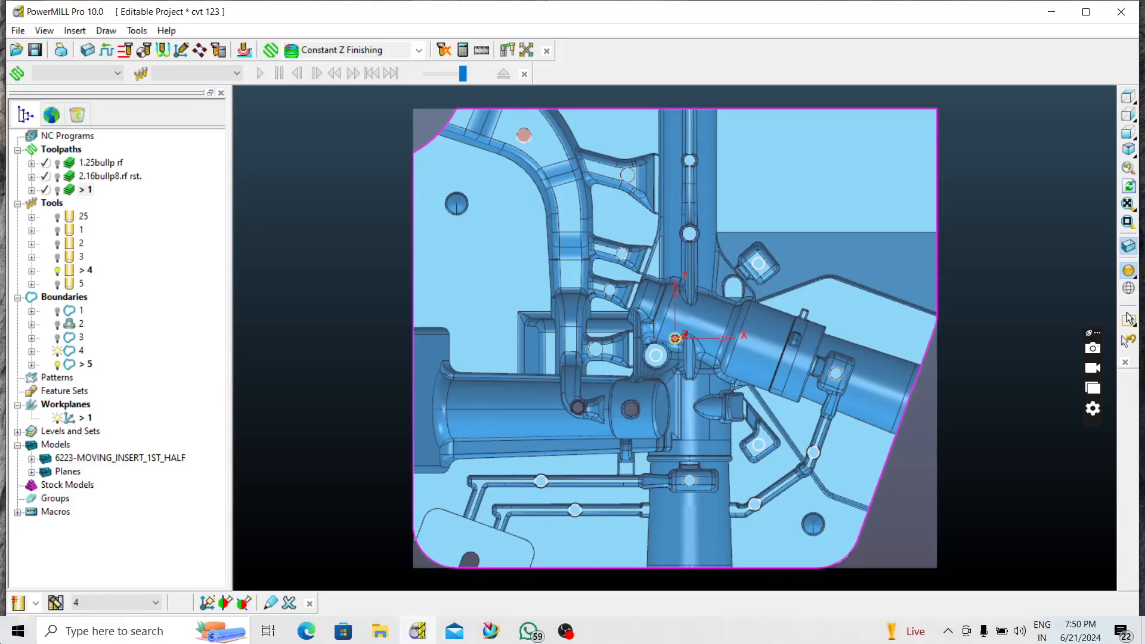
{"action": "middle_click_drag", "start_coordinate": [747, 339], "coordinate": [699, 299]}
{"action": "middle_click_drag", "start_coordinate": [382, 304], "coordinate": [442, 341]}
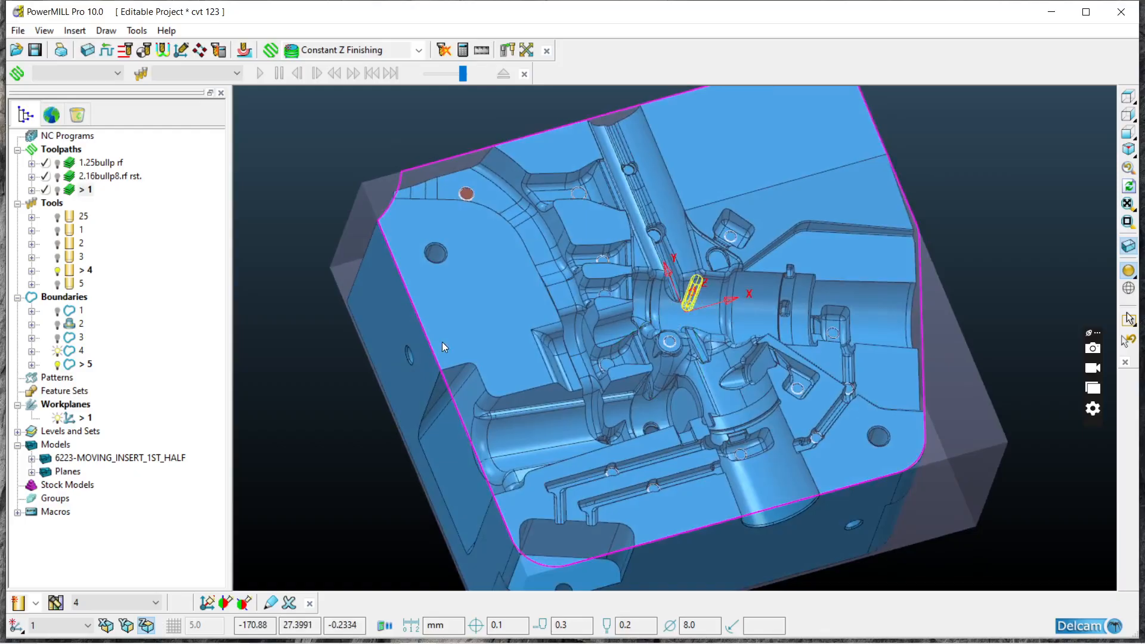
{"action": "middle_click_drag", "start_coordinate": [346, 280], "coordinate": [400, 303]}
{"action": "left_click", "coordinate": [58, 191]}
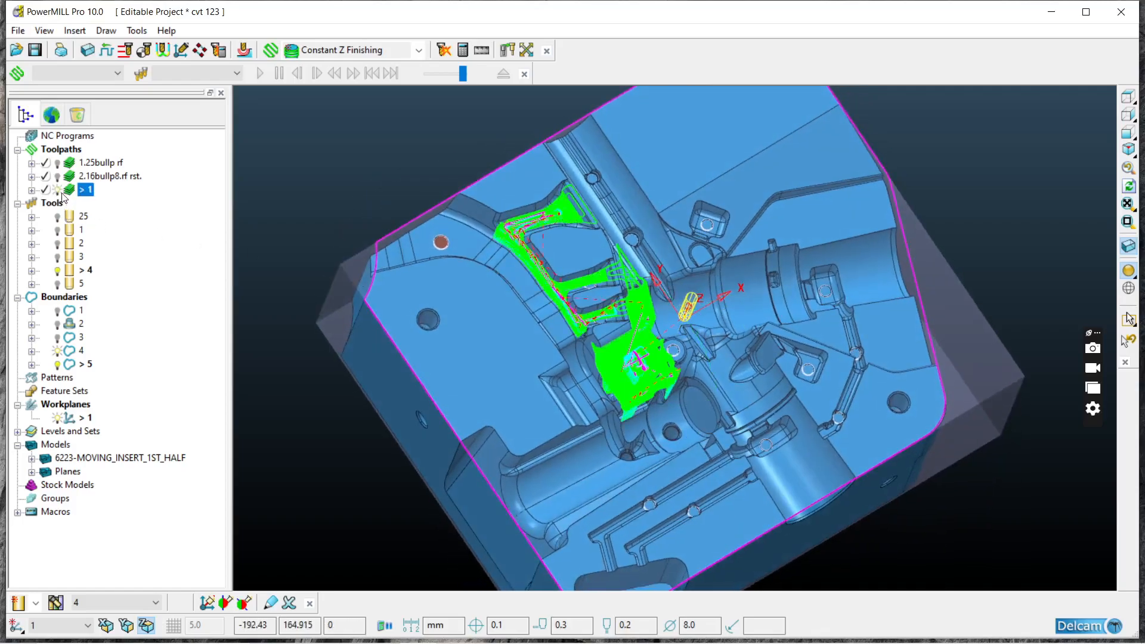
{"action": "right_click", "coordinate": [62, 194]}
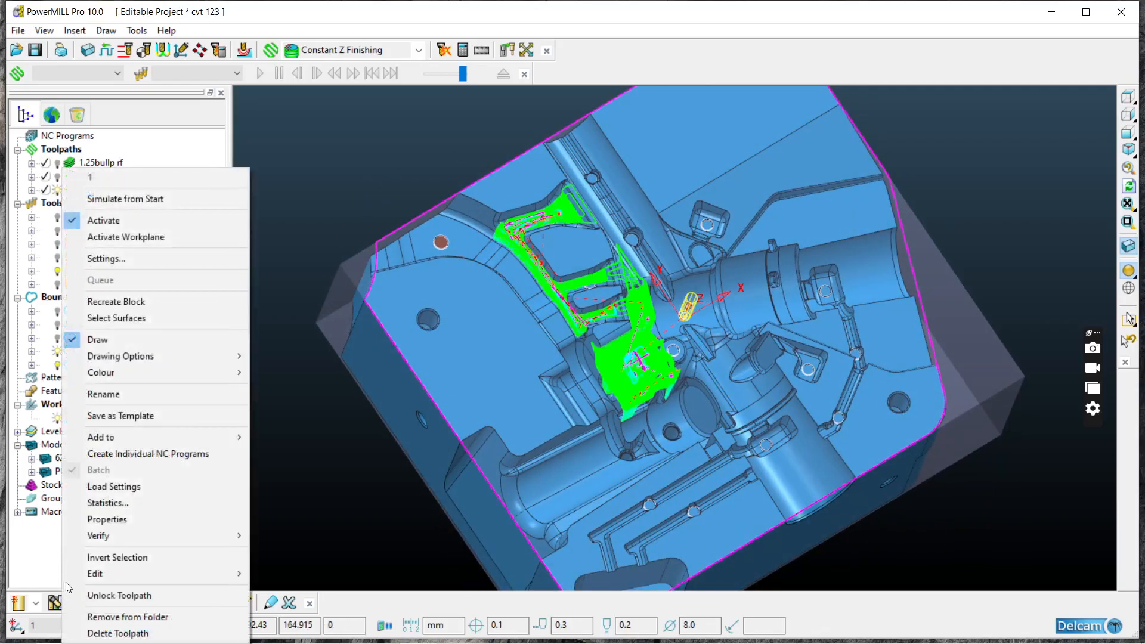
{"action": "left_click", "coordinate": [113, 632]}
Step: Review the 2.16bullp8.rf rst. toolpath across the whole insert and hide it again
{"action": "middle_click_drag", "start_coordinate": [834, 406], "coordinate": [588, 286]}
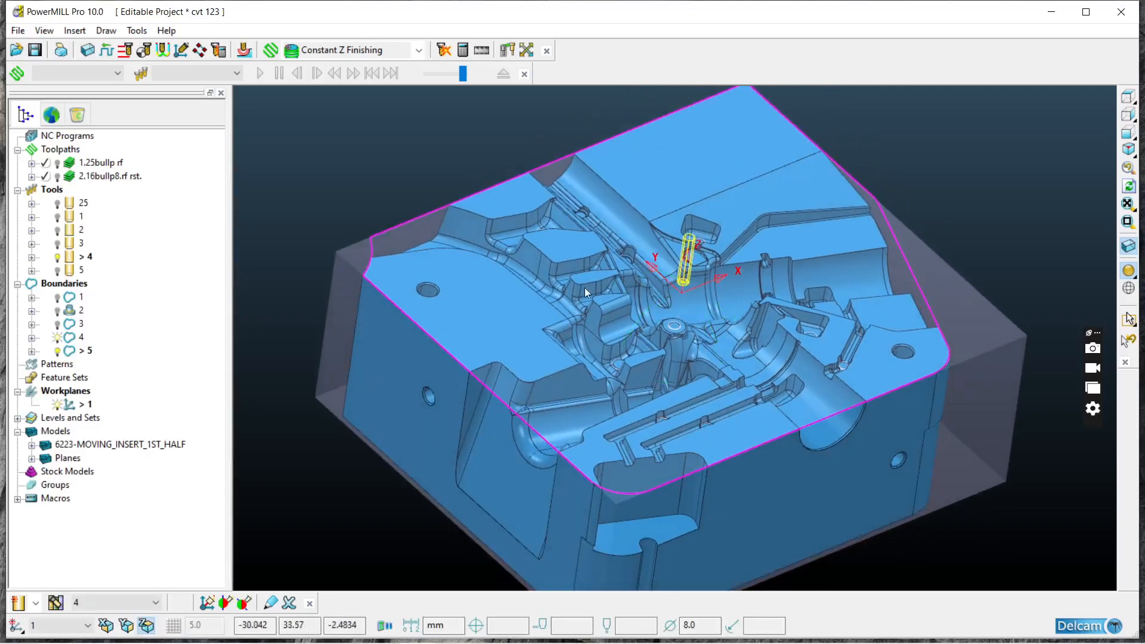
{"action": "left_click", "coordinate": [58, 179]}
{"action": "mouse_move", "coordinate": [501, 286]}
{"action": "middle_mouse_down"}
{"action": "mouse_move", "coordinate": [630, 415]}
{"action": "mouse_move", "coordinate": [677, 396]}
{"action": "middle_mouse_up"}
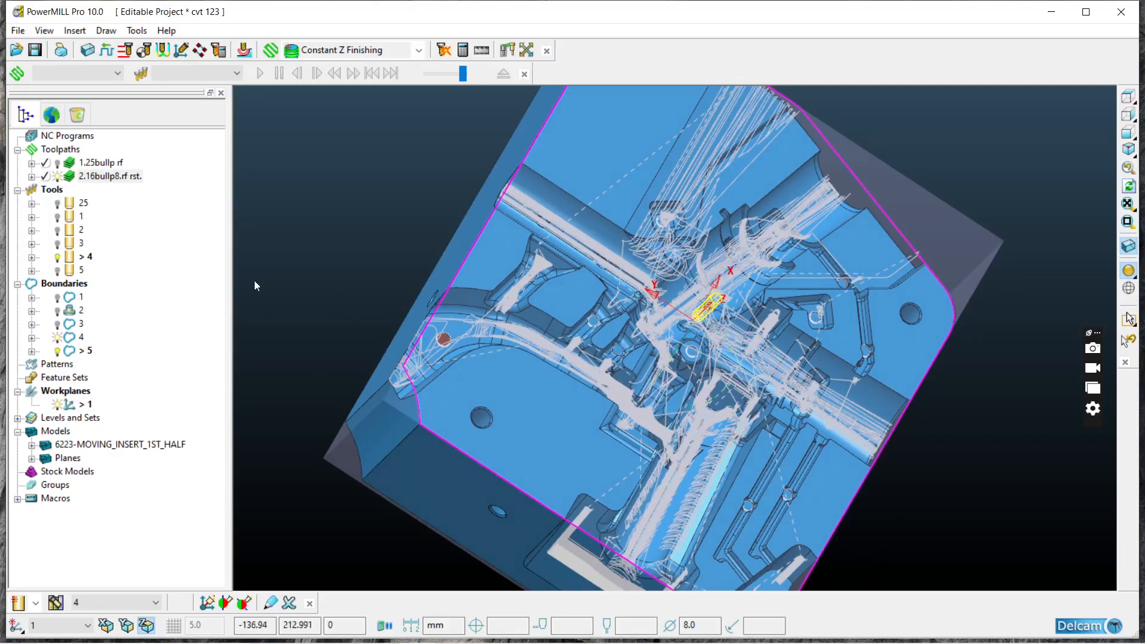
{"action": "left_click", "coordinate": [58, 178]}
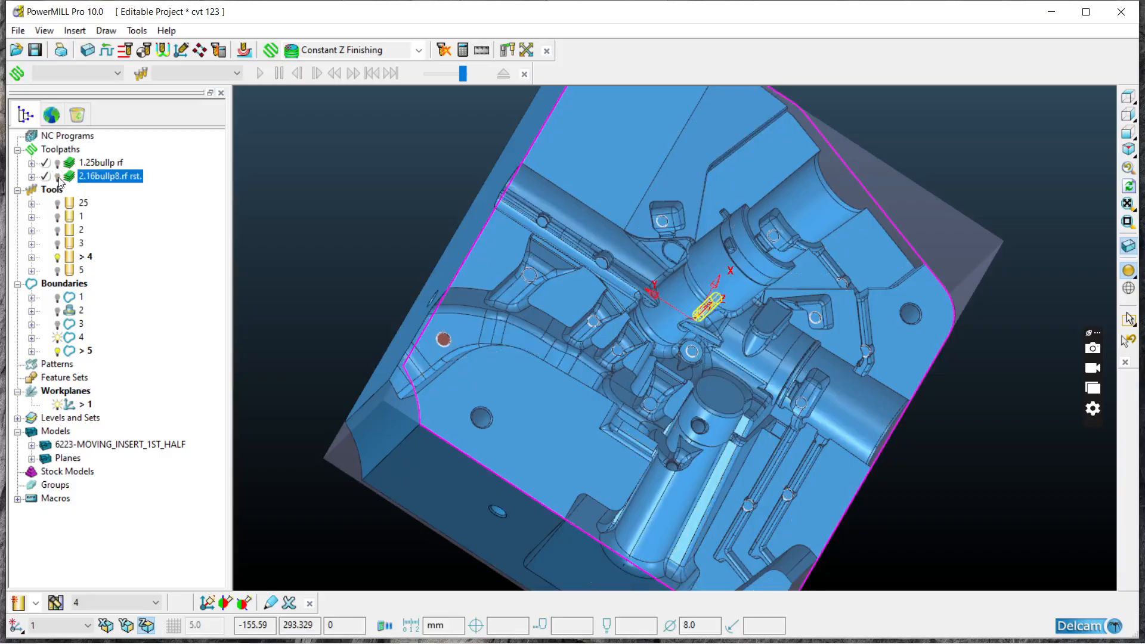
{"action": "middle_click_drag", "start_coordinate": [911, 434], "coordinate": [828, 286]}
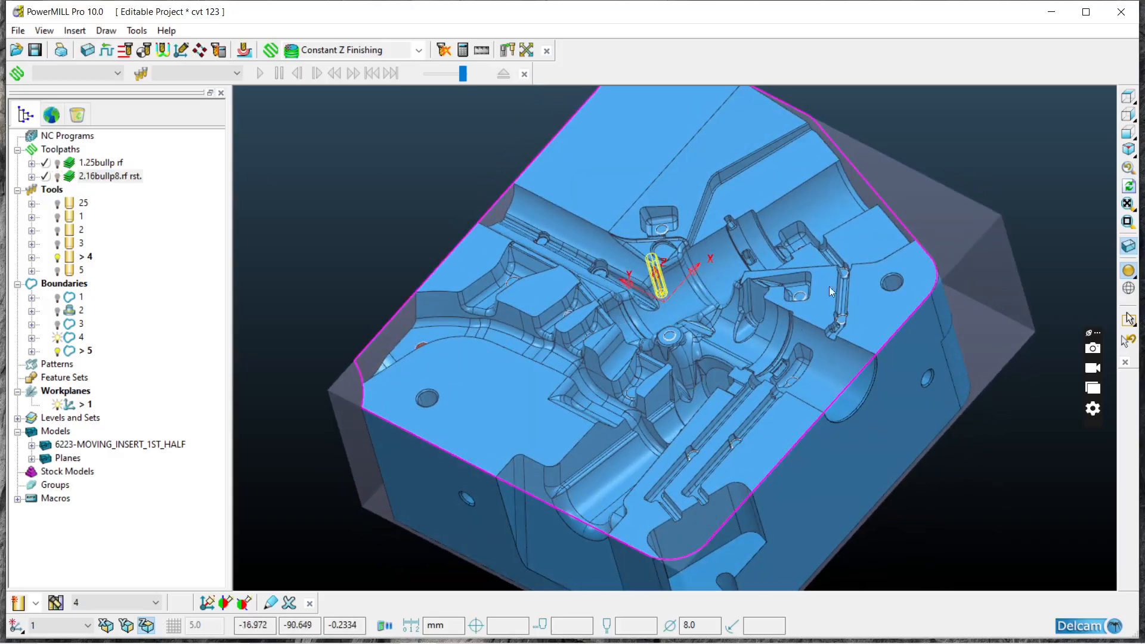
Step: Try to measure the rounded edge of the insert's corner pocket with a three-point circle measurement
{"action": "left_click", "coordinate": [1130, 98]}
{"action": "middle_click_drag", "start_coordinate": [673, 373], "coordinate": [553, 503]}
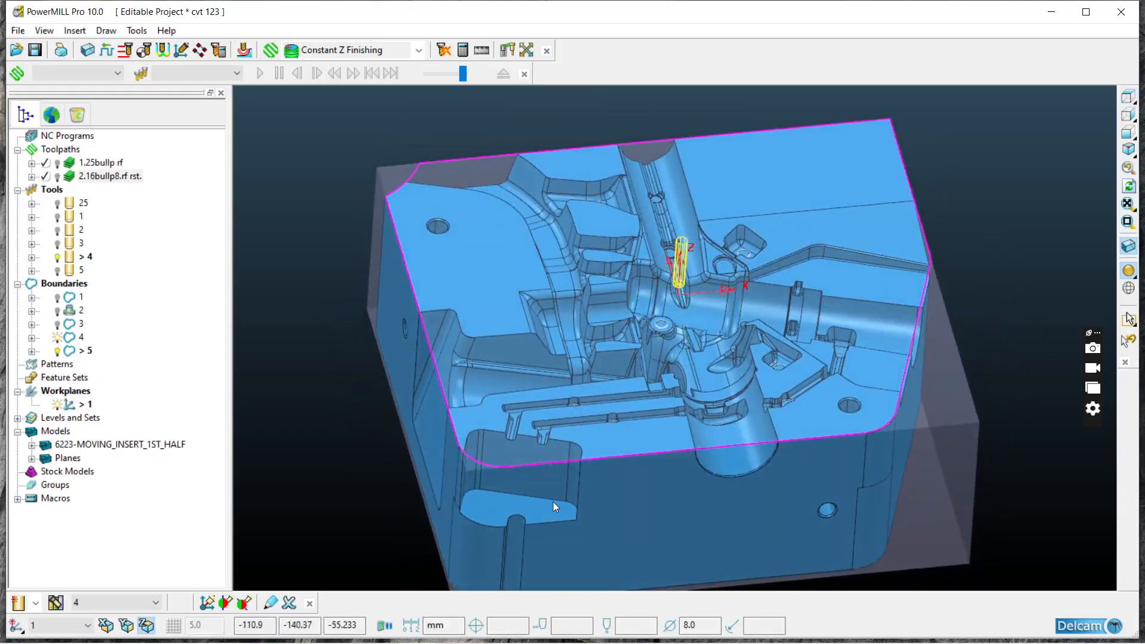
{"action": "middle_click_drag", "start_coordinate": [513, 468], "coordinate": [334, 484]}
{"action": "scroll", "coordinate": [394, 360], "scroll_direction": "up", "scroll_amount": 6}
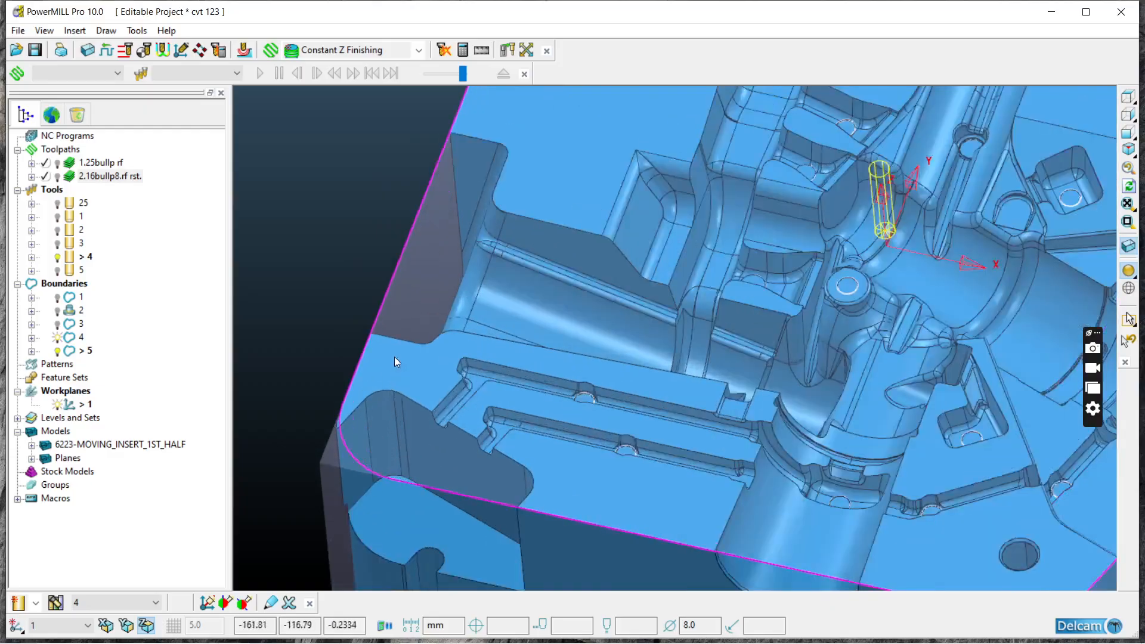
{"action": "left_click", "coordinate": [486, 49]}
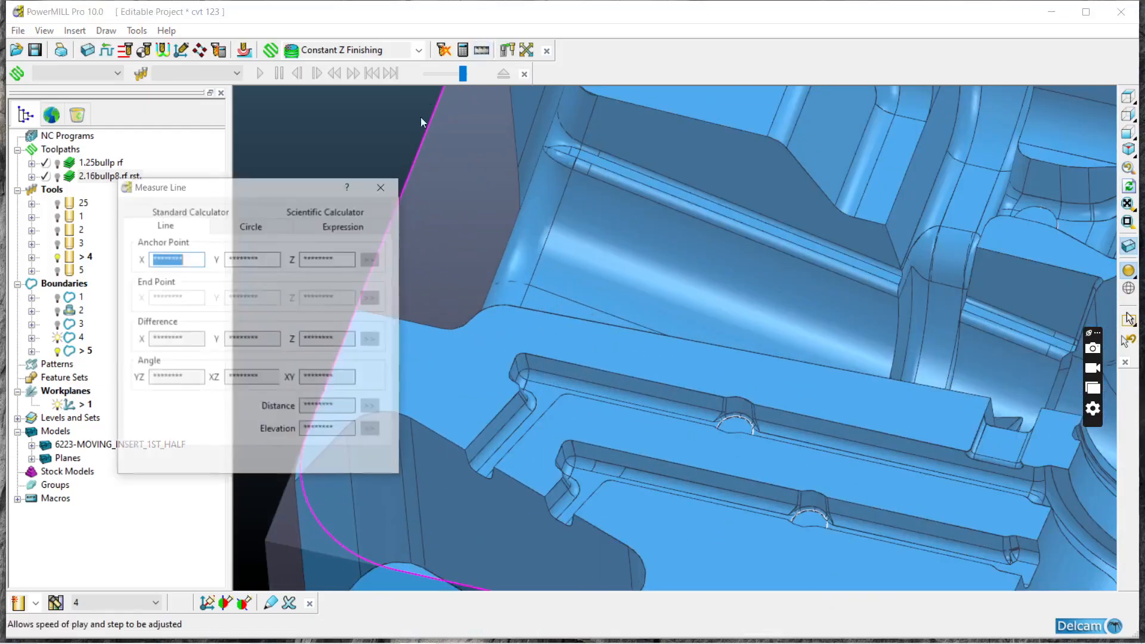
{"action": "left_click", "coordinate": [273, 224]}
{"action": "scroll", "coordinate": [847, 233], "scroll_direction": "down", "scroll_amount": 4}
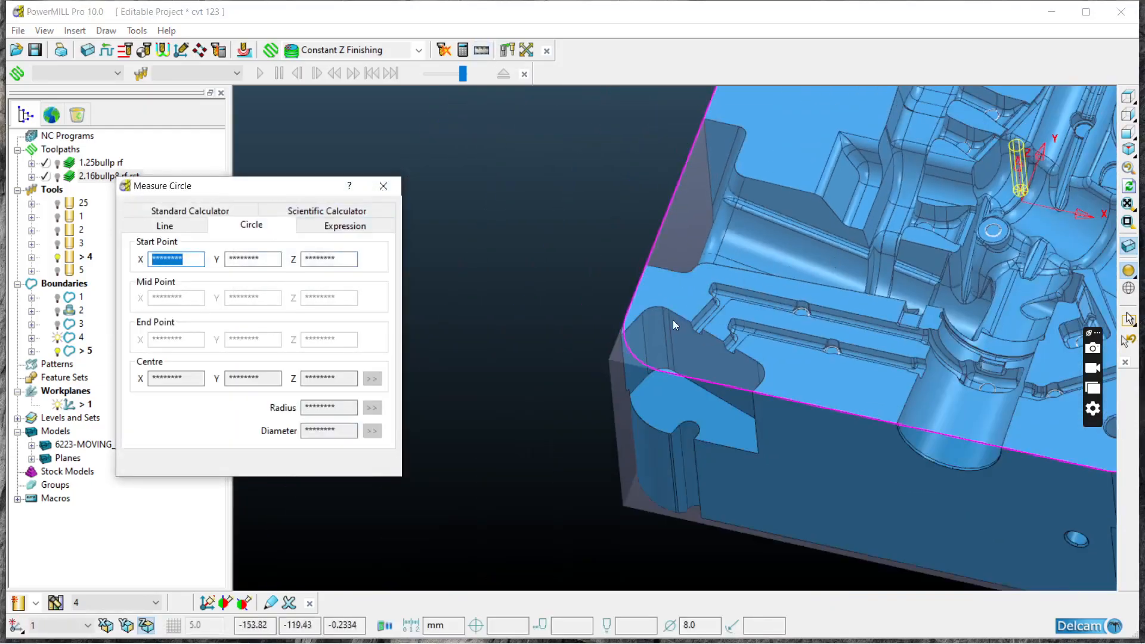
{"action": "scroll", "coordinate": [675, 319], "scroll_direction": "up", "scroll_amount": 4}
{"action": "left_click", "coordinate": [614, 280]}
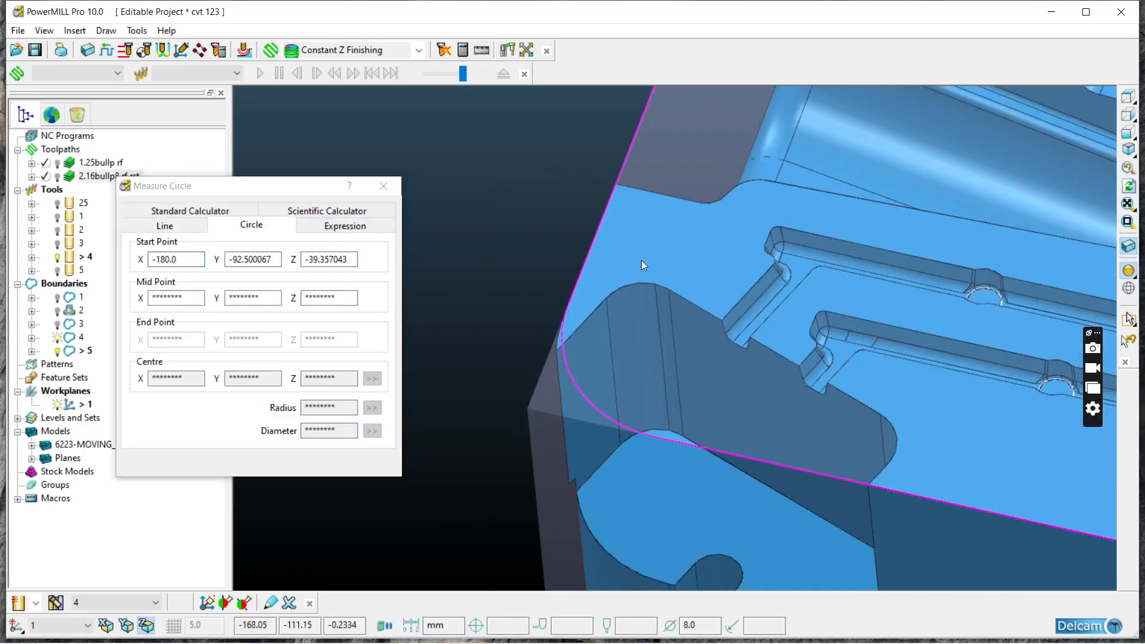
{"action": "left_click", "coordinate": [645, 282]}
{"action": "left_click", "coordinate": [634, 298]}
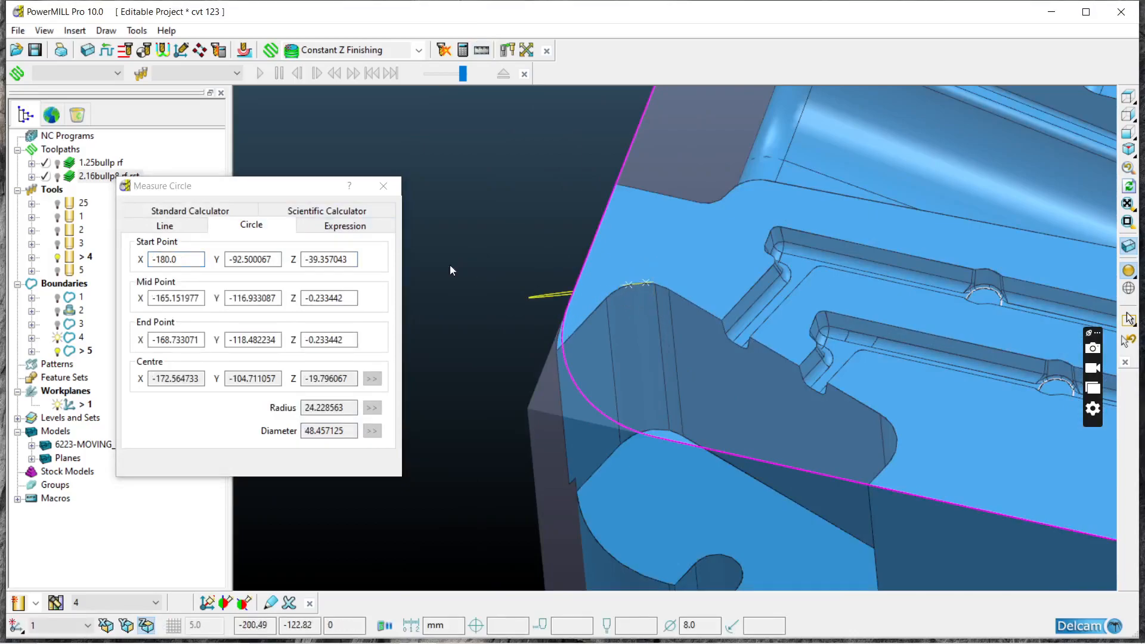
{"action": "left_click", "coordinate": [383, 185]}
{"action": "left_click", "coordinate": [463, 50]}
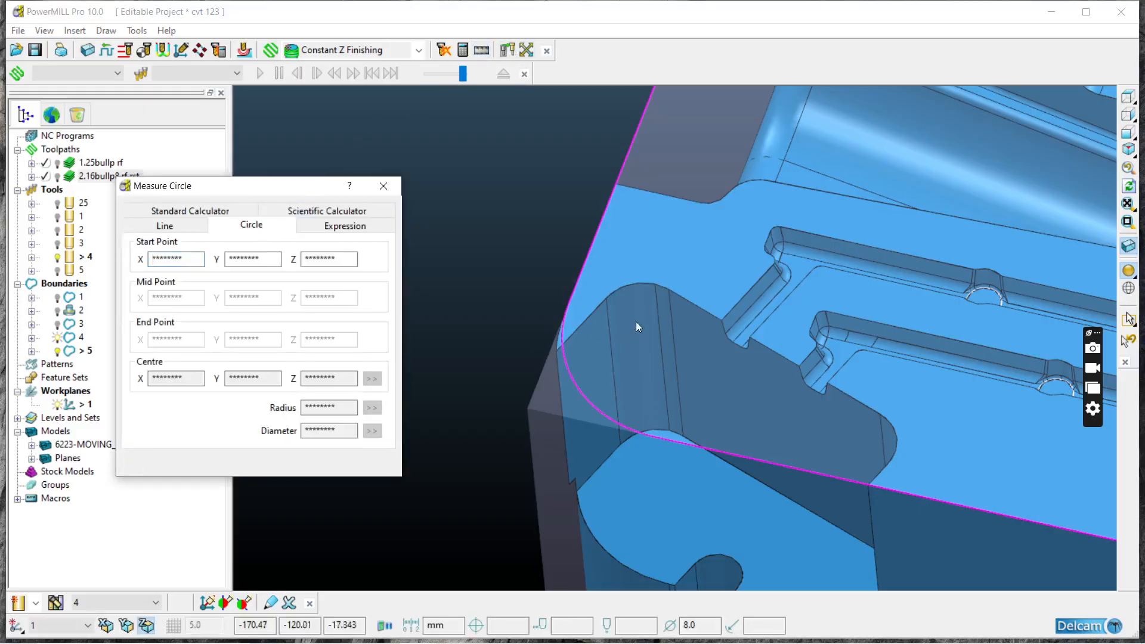
{"action": "left_click", "coordinate": [649, 284]}
{"action": "left_click", "coordinate": [658, 299]}
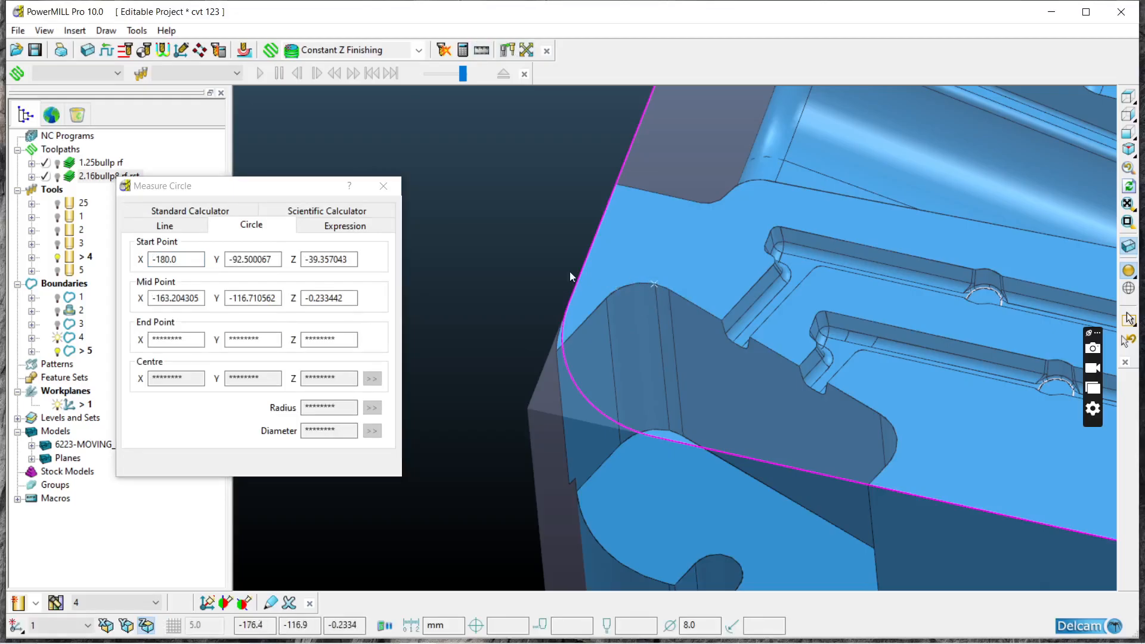
{"action": "left_click", "coordinate": [383, 186]}
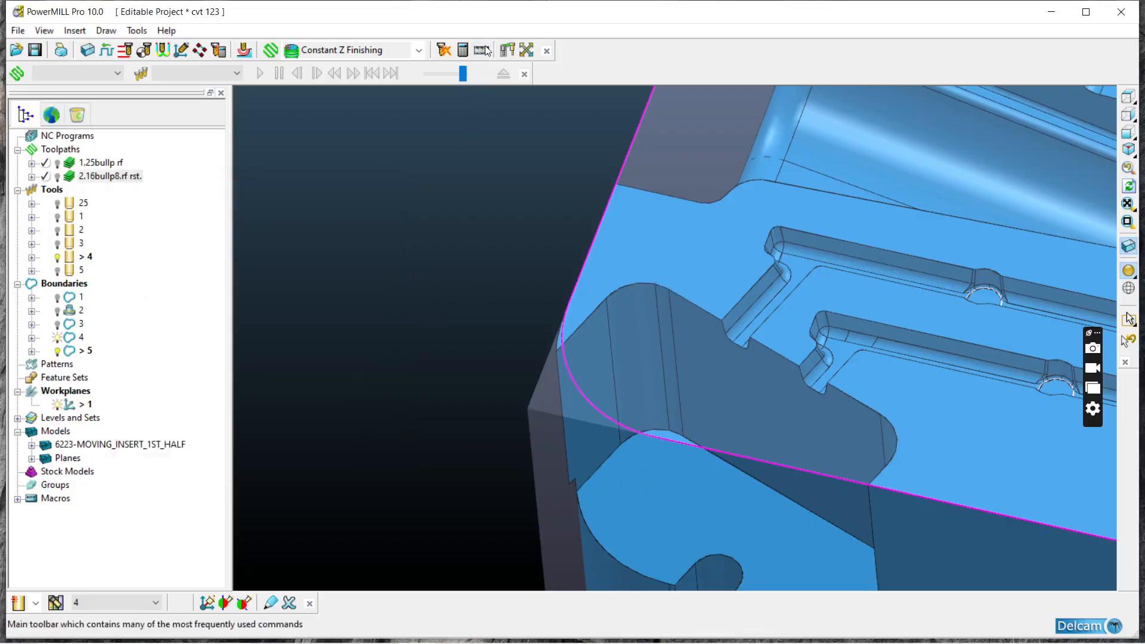
Step: Try to measure the corner pocket's radius again from points spread across its rounded upper edge
{"action": "left_click", "coordinate": [480, 51]}
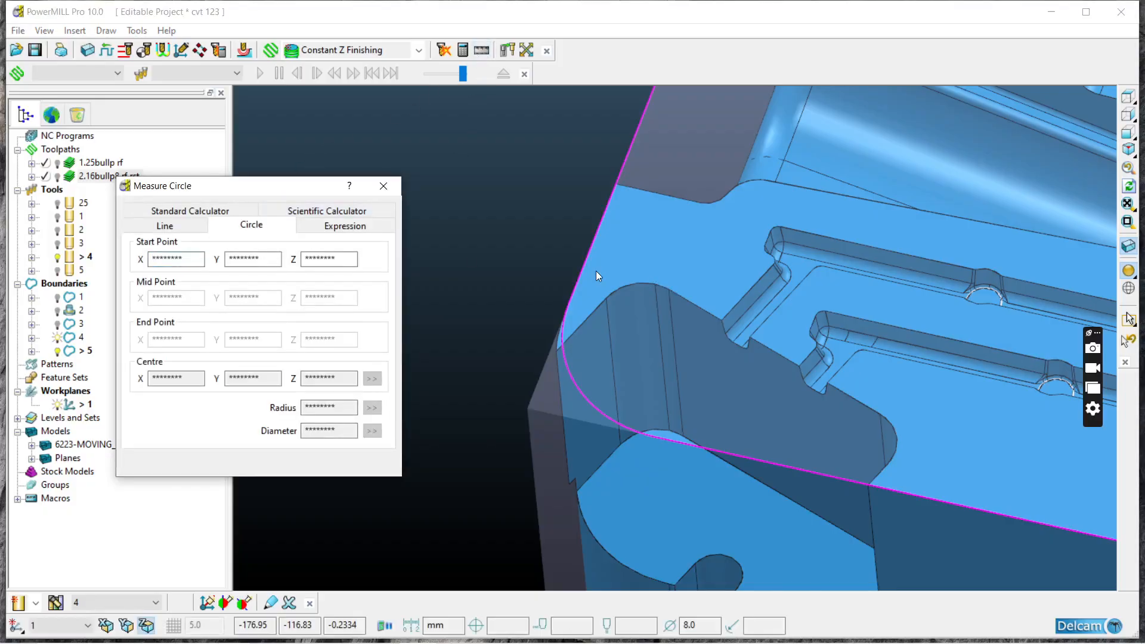
{"action": "scroll", "coordinate": [632, 295], "scroll_direction": "up", "scroll_amount": 5}
{"action": "left_click", "coordinate": [582, 306]}
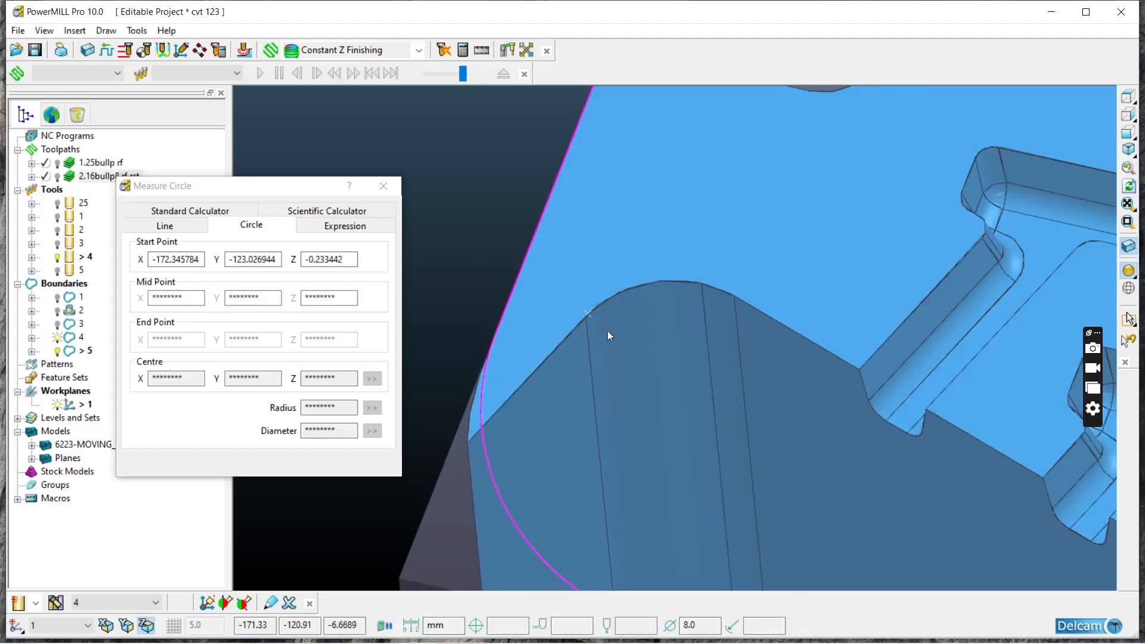
{"action": "left_click", "coordinate": [665, 307]}
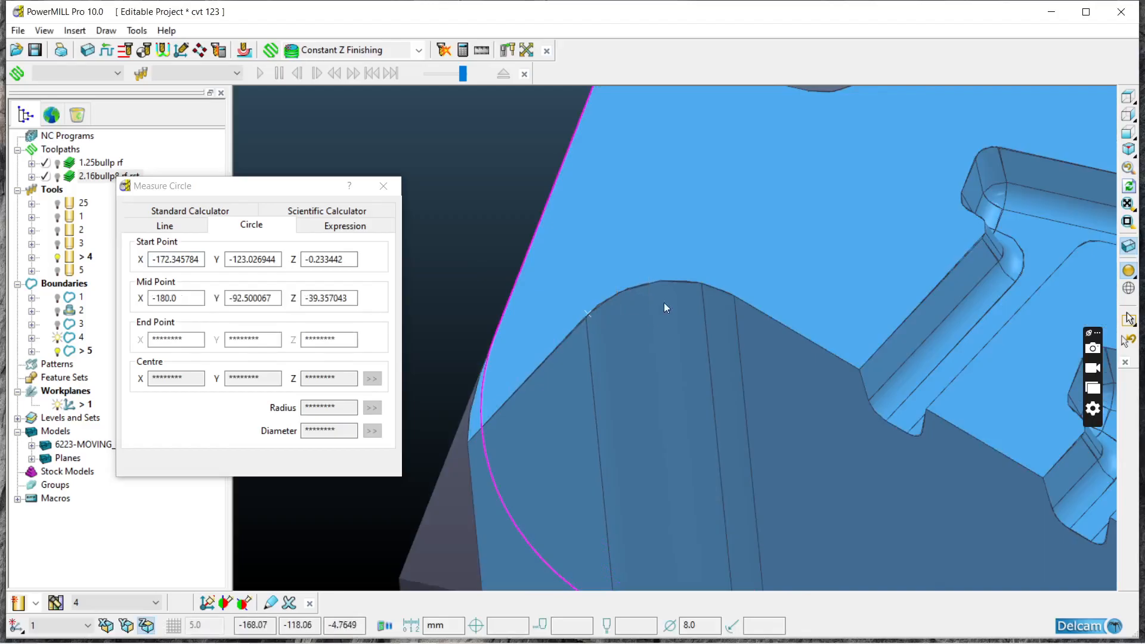
{"action": "left_click", "coordinate": [701, 303]}
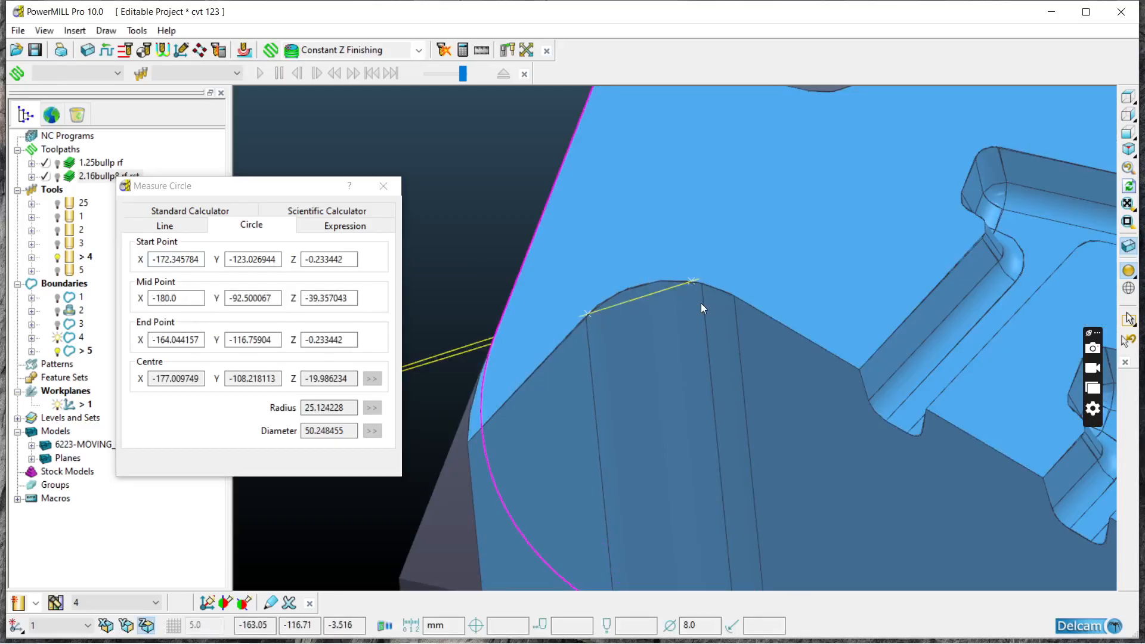
{"action": "left_click", "coordinate": [384, 187]}
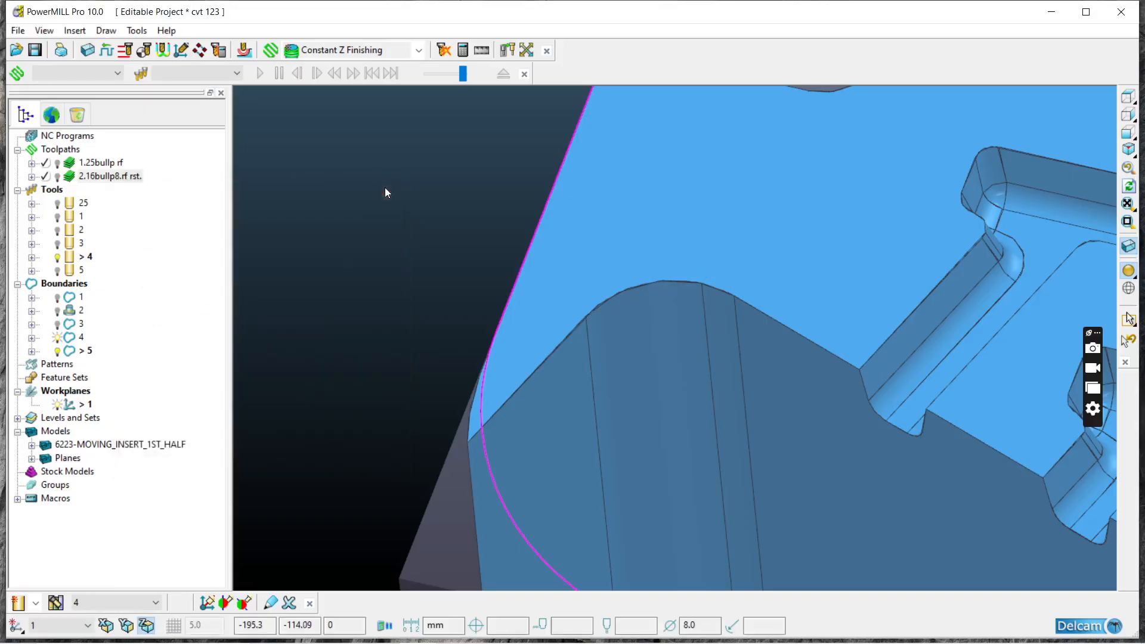
Step: Measure the radius of the corner pocket's rounded upper edge from three closely spaced points on the arc
{"action": "left_click", "coordinate": [482, 51]}
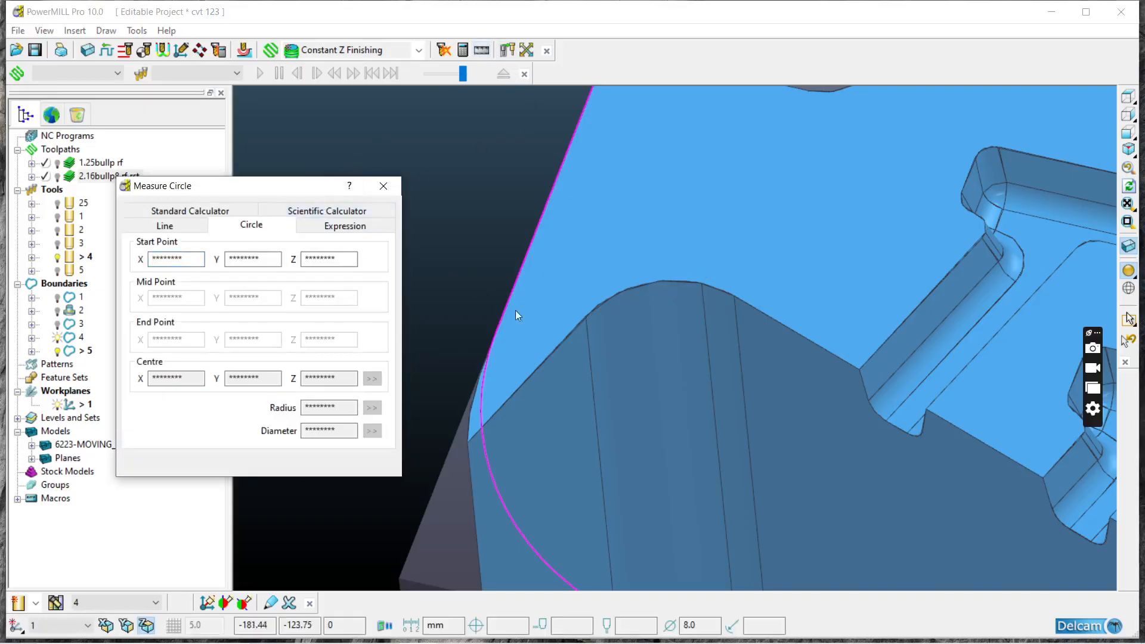
{"action": "left_click", "coordinate": [607, 302]}
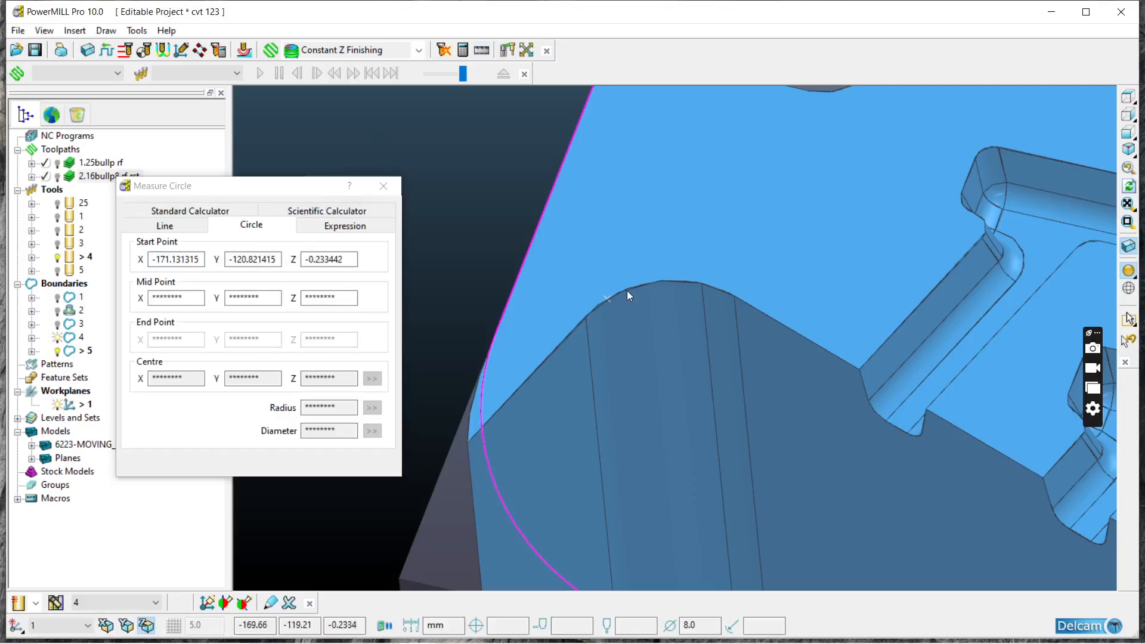
{"action": "left_click", "coordinate": [626, 290]}
{"action": "left_click", "coordinate": [646, 284]}
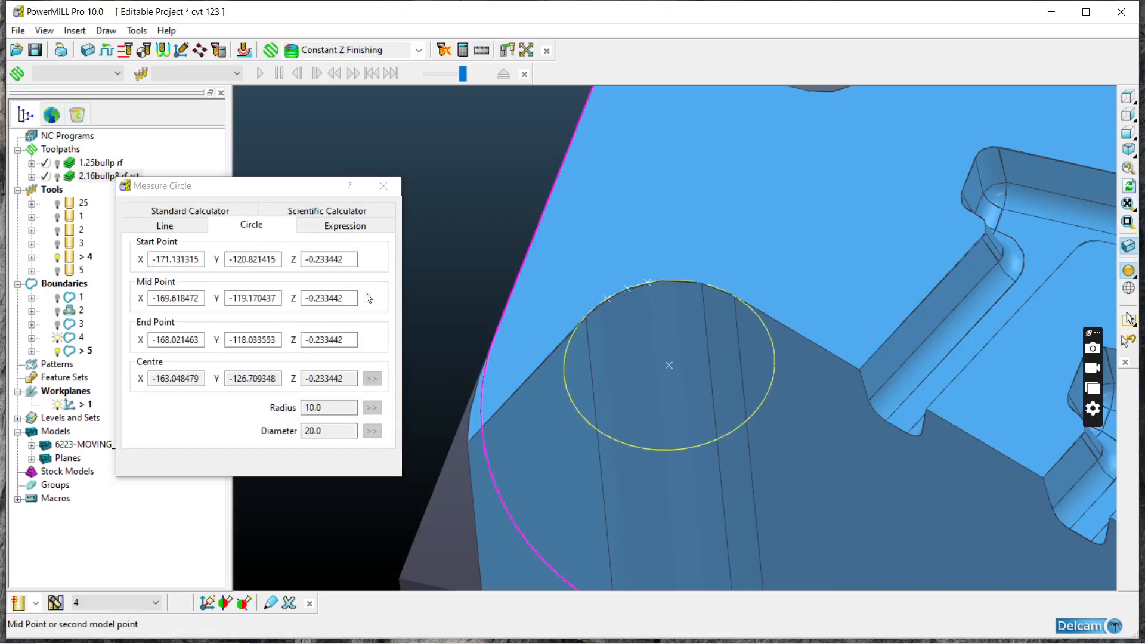
{"action": "left_click", "coordinate": [383, 185]}
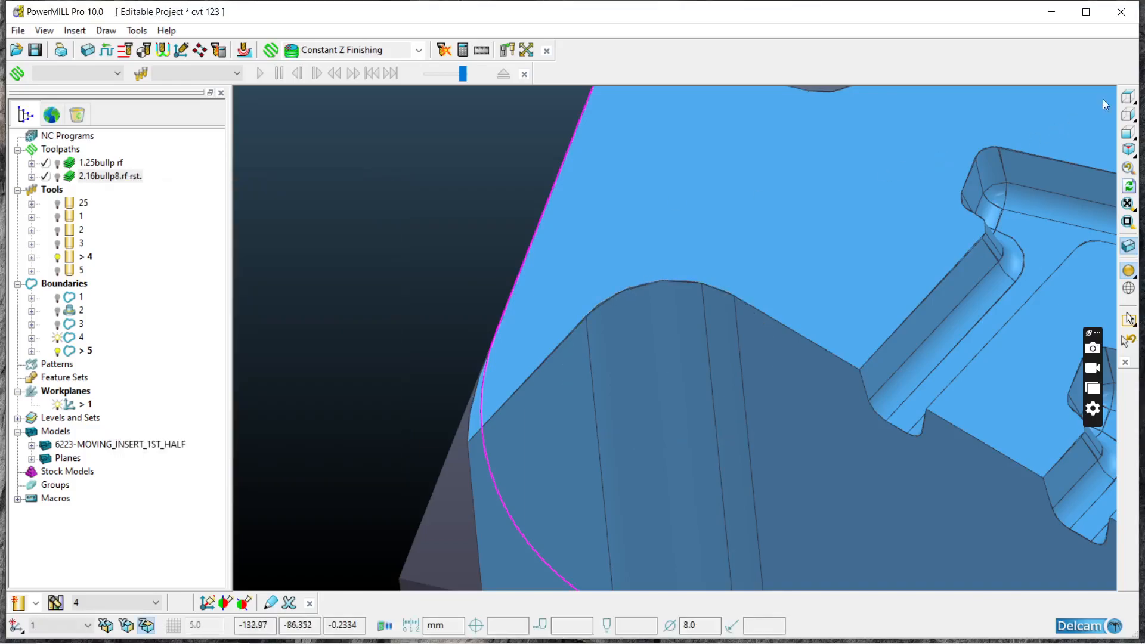
Step: Examine the insert's cylindrical channel, corner pocket and side faces from above and at an angle
{"action": "left_click", "coordinate": [1127, 97]}
{"action": "scroll", "coordinate": [584, 423], "scroll_direction": "up", "scroll_amount": 2}
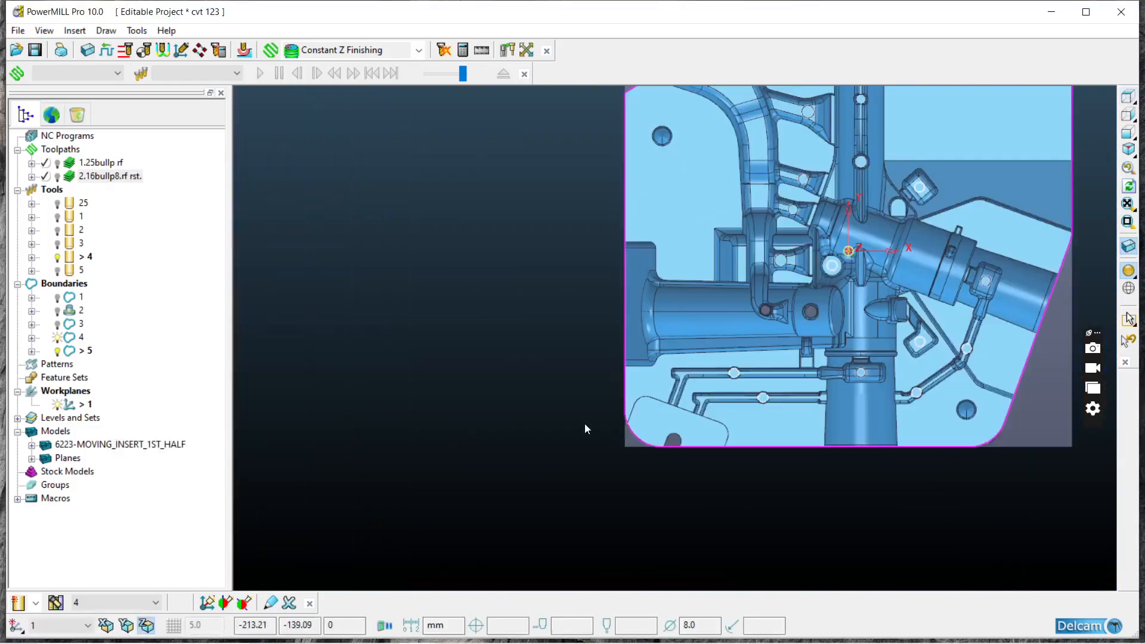
{"action": "scroll", "coordinate": [745, 361], "scroll_direction": "up", "scroll_amount": 2}
{"action": "middle_click_drag", "start_coordinate": [743, 363], "coordinate": [808, 306]}
{"action": "scroll", "coordinate": [807, 302], "scroll_direction": "up", "scroll_amount": 2}
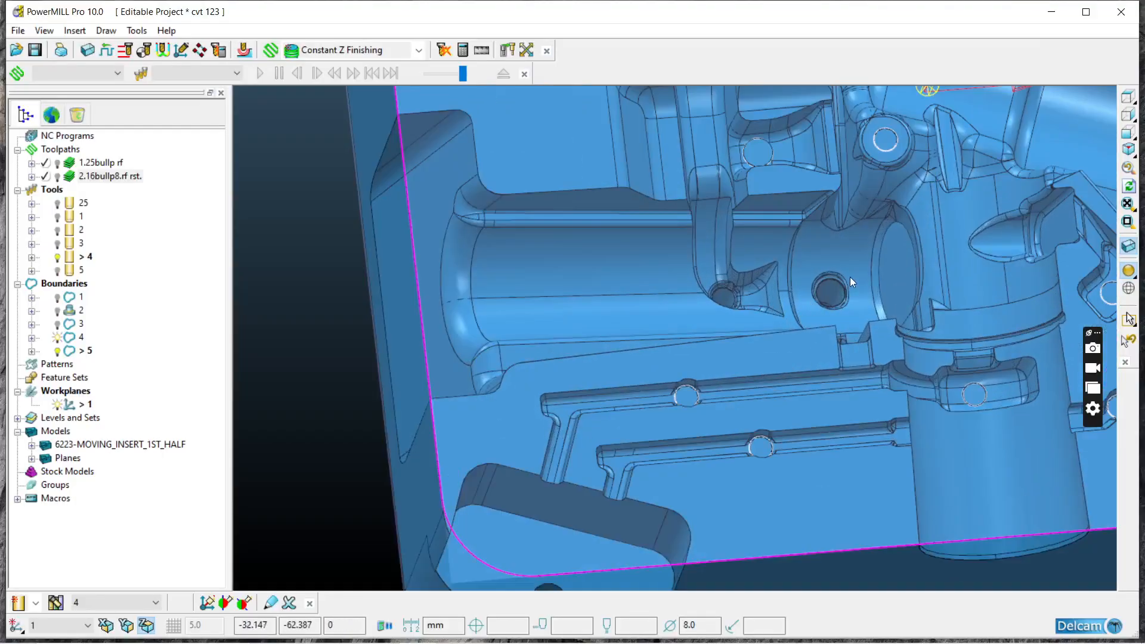
{"action": "scroll", "coordinate": [848, 308], "scroll_direction": "down", "scroll_amount": 3}
{"action": "middle_click_drag", "start_coordinate": [877, 358], "coordinate": [712, 303]}
{"action": "scroll", "coordinate": [665, 332], "scroll_direction": "up", "scroll_amount": 2}
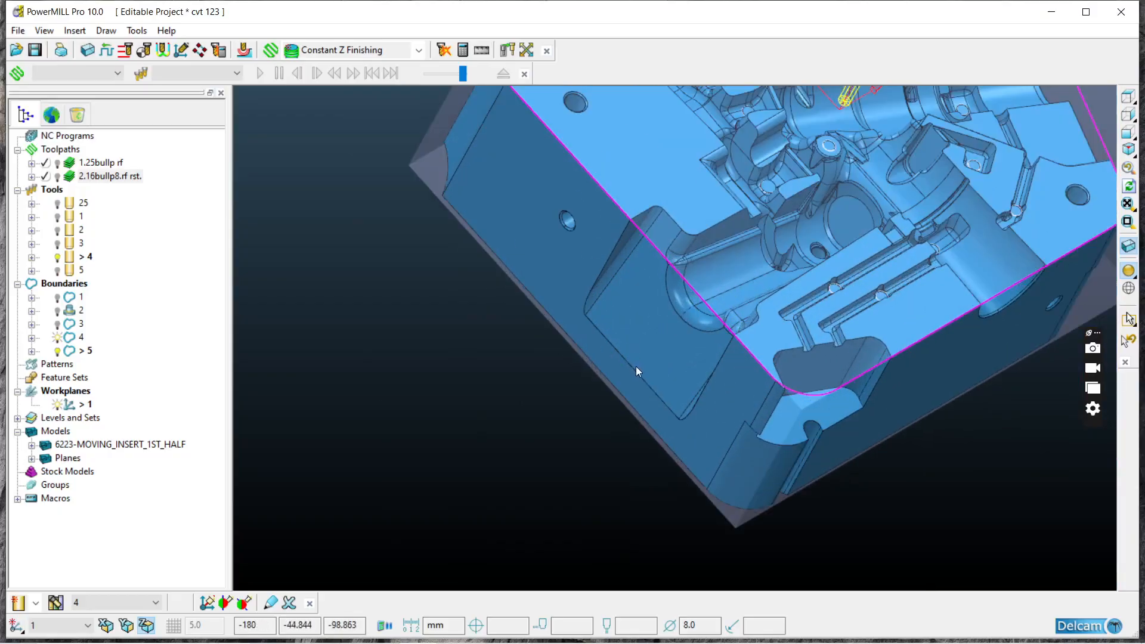
{"action": "scroll", "coordinate": [686, 334], "scroll_direction": "down", "scroll_amount": 3}
{"action": "left_click", "coordinate": [1127, 96]}
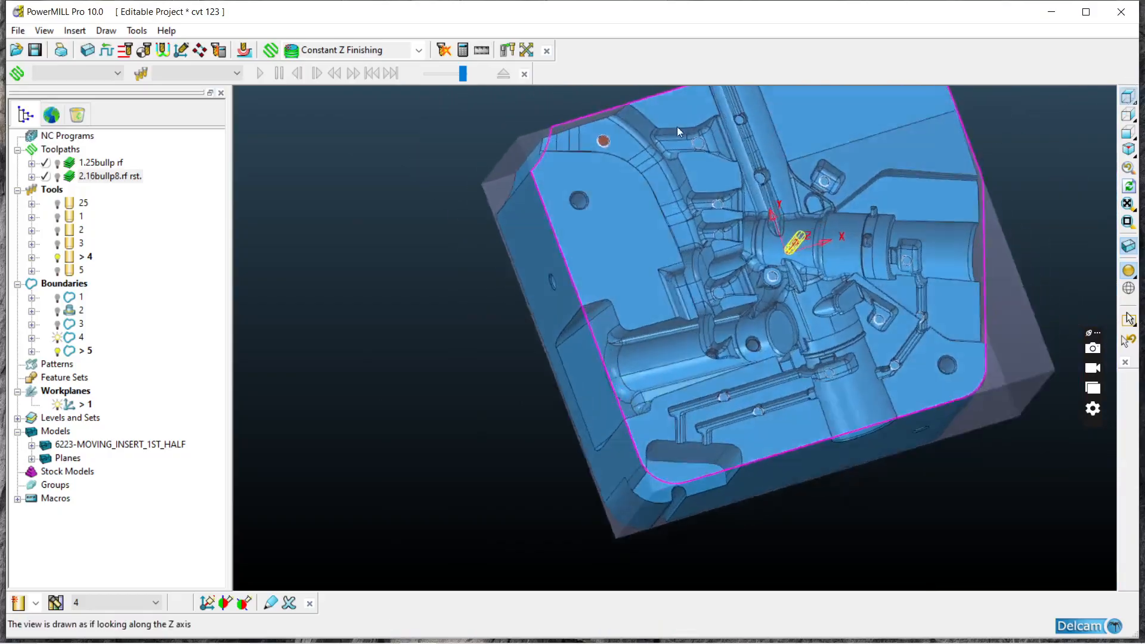
Step: Toggle the display of the 2.16bullp8.rf rst. toolpath, hide it, and inspect the ribs and channels up close
{"action": "left_click", "coordinate": [58, 177]}
{"action": "left_click", "coordinate": [58, 176]}
{"action": "left_click", "coordinate": [59, 175]}
{"action": "middle_click_drag", "start_coordinate": [492, 354], "coordinate": [524, 269]}
{"action": "left_click", "coordinate": [58, 177]}
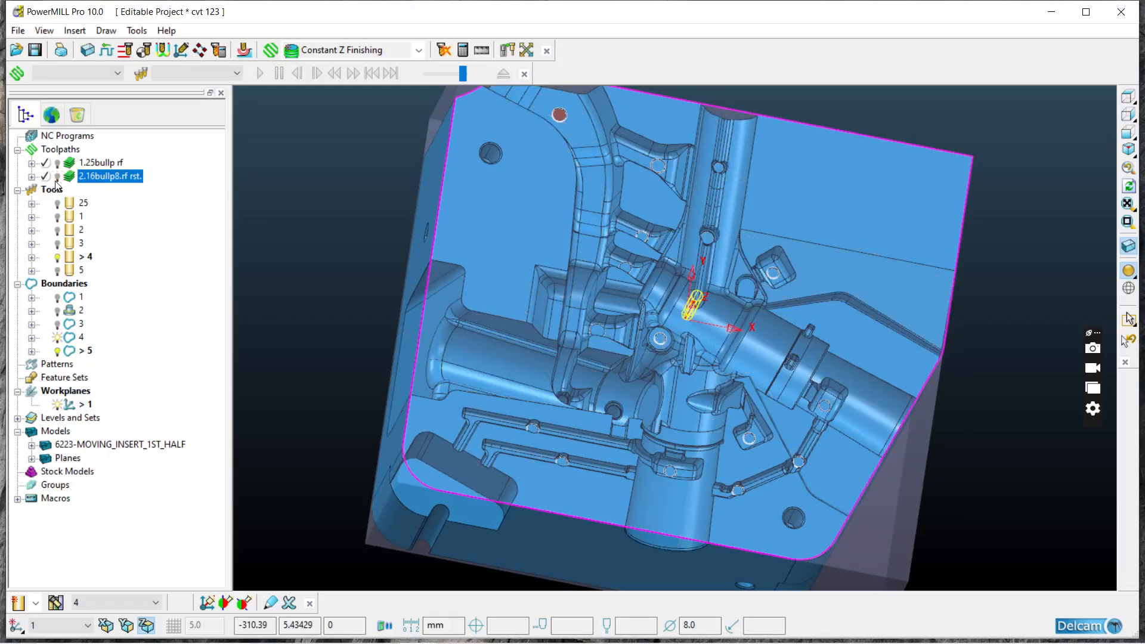
{"action": "scroll", "coordinate": [488, 297], "scroll_direction": "up", "scroll_amount": 3}
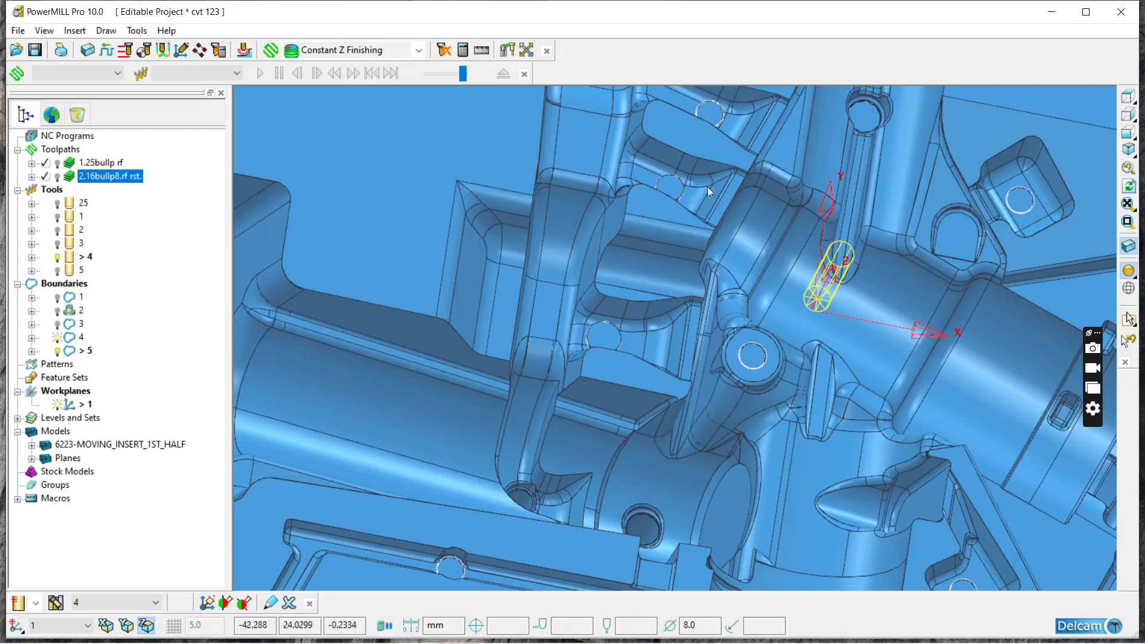
Step: Select all of the insert's surfaces from above and exclude the recess at the outer end of the horizontal cylindrical channel
{"action": "left_click", "coordinate": [1128, 97]}
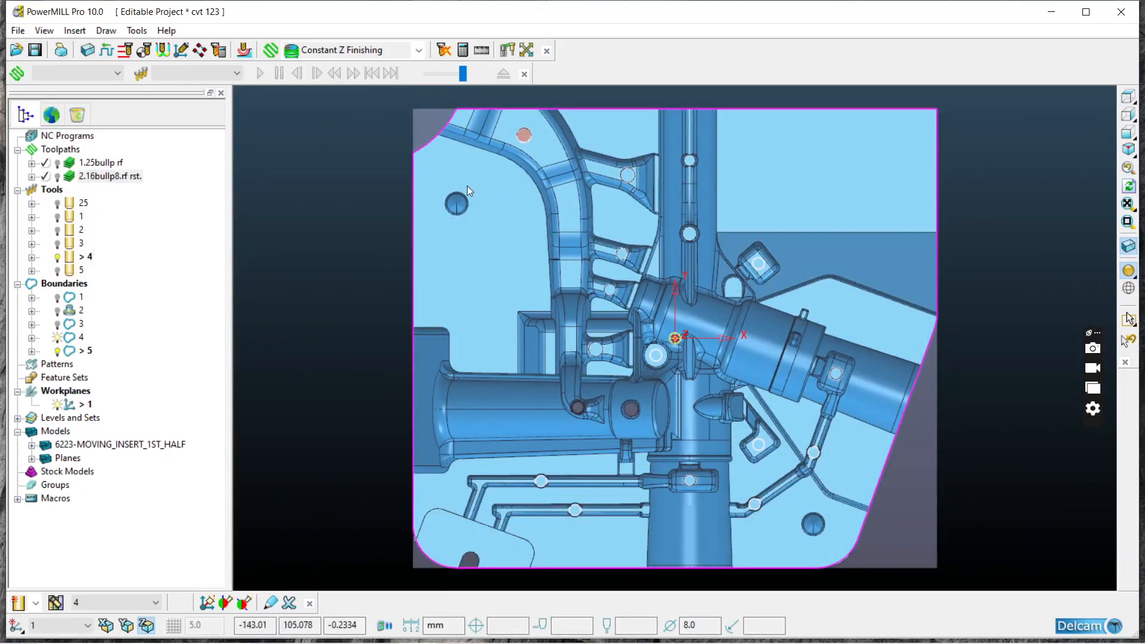
{"action": "scroll", "coordinate": [484, 193], "scroll_direction": "down", "scroll_amount": 1}
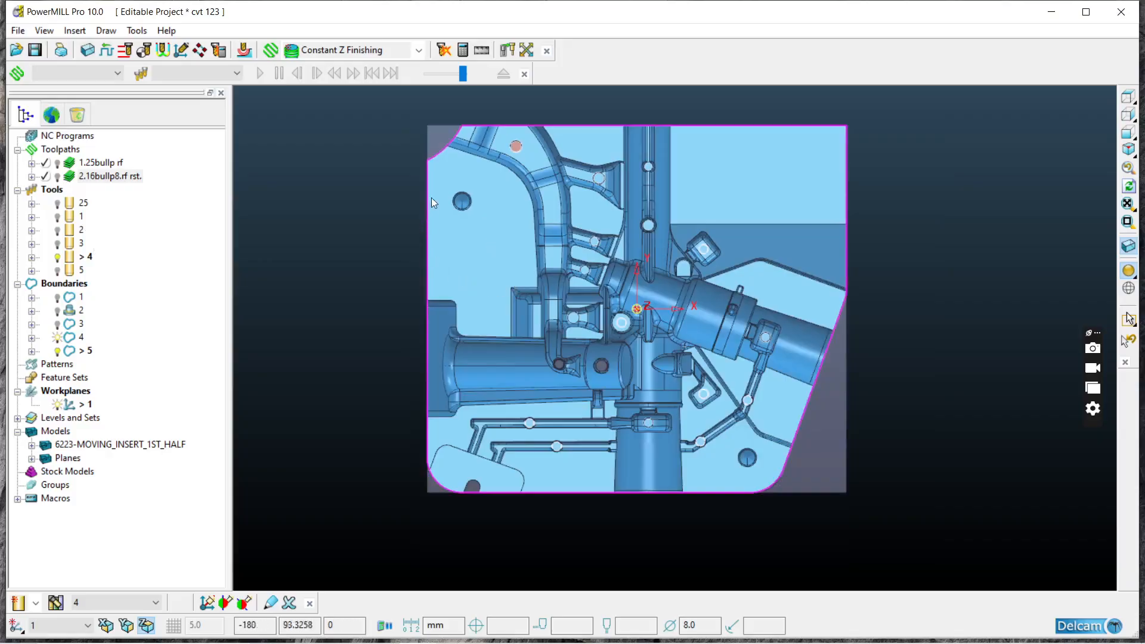
{"action": "left_click_drag", "start_coordinate": [459, 144], "coordinate": [797, 474]}
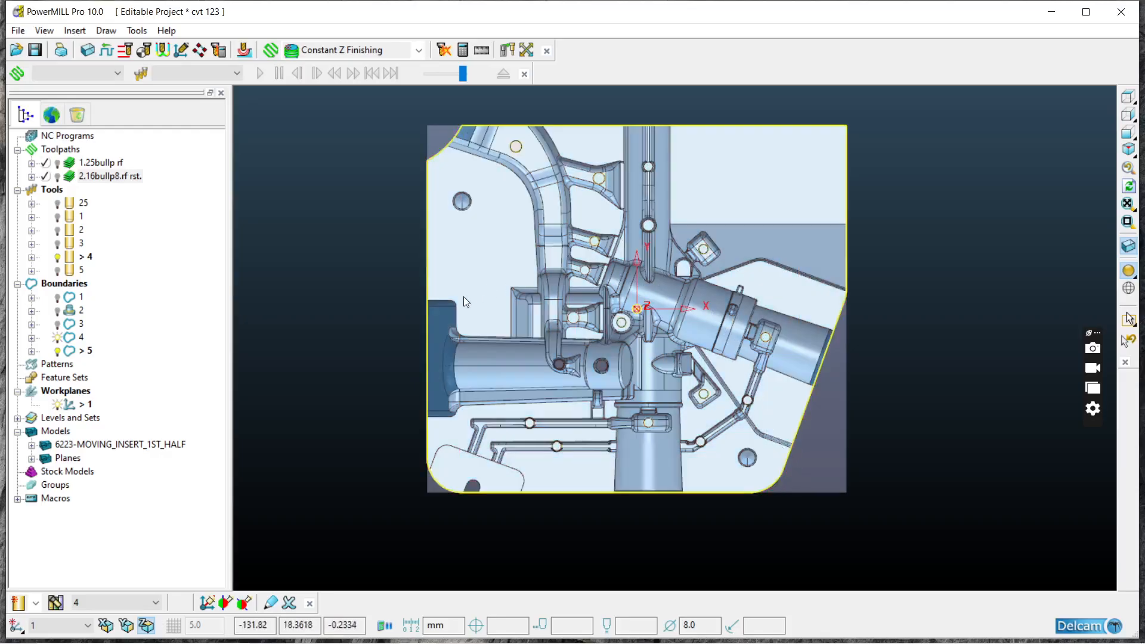
{"action": "scroll", "coordinate": [453, 357], "scroll_direction": "up", "scroll_amount": 3}
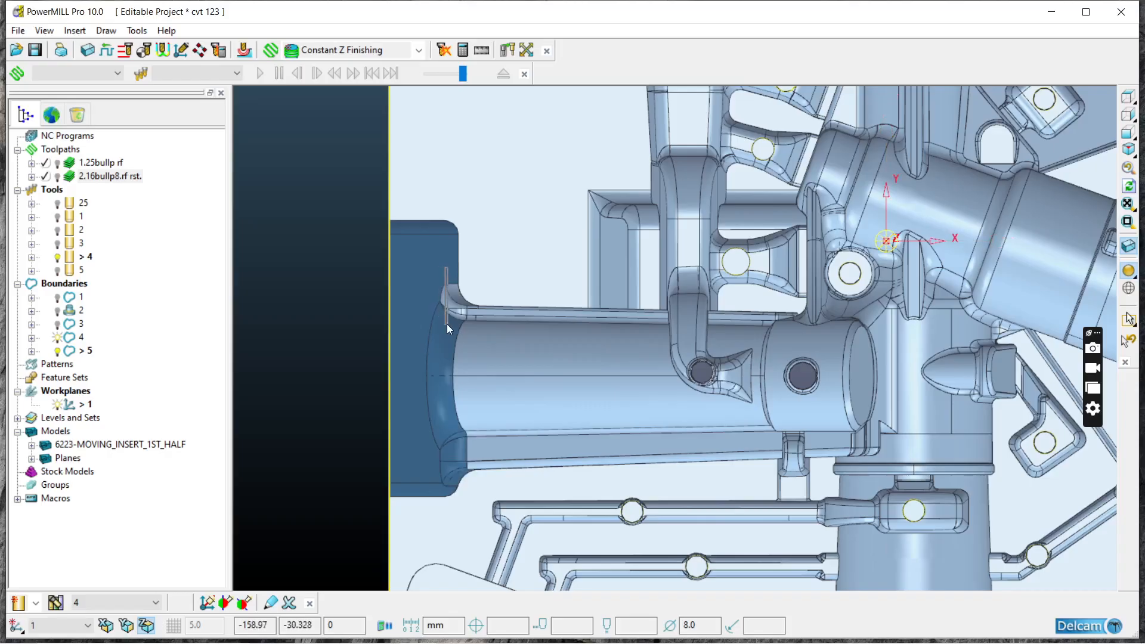
{"action": "scroll", "coordinate": [447, 280], "scroll_direction": "down", "scroll_amount": 4}
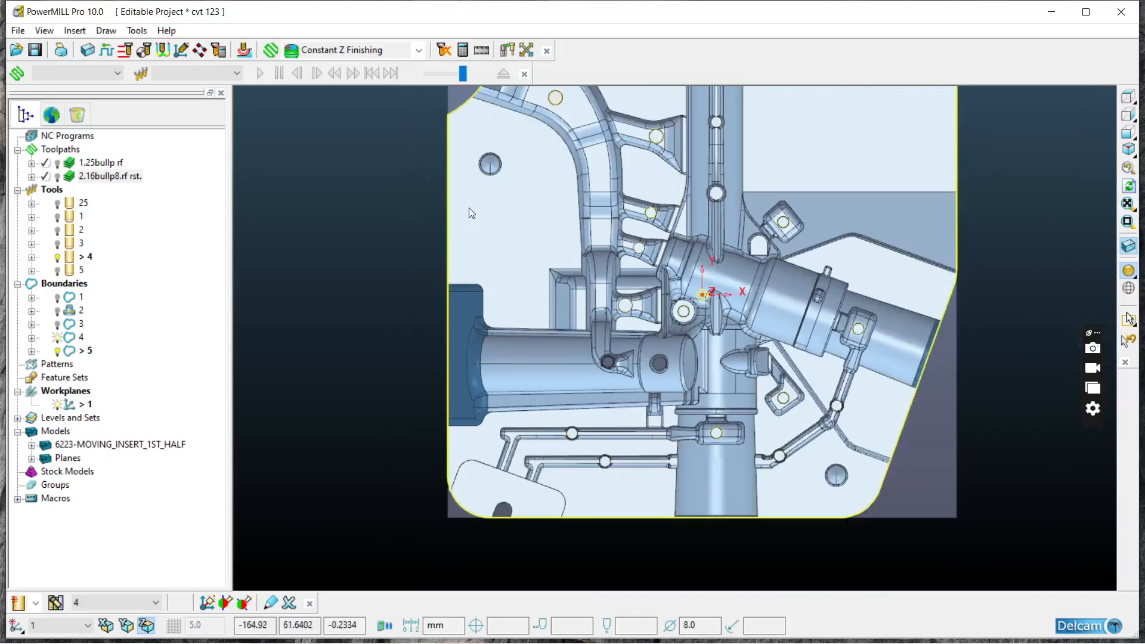
Step: Deselect the flat face beside the curved runner, the curved runner's surfaces and the vertical channel's surfaces
{"action": "scroll", "coordinate": [511, 197], "scroll_direction": "down", "scroll_amount": 1}
{"action": "scroll", "coordinate": [513, 226], "scroll_direction": "up", "scroll_amount": 5}
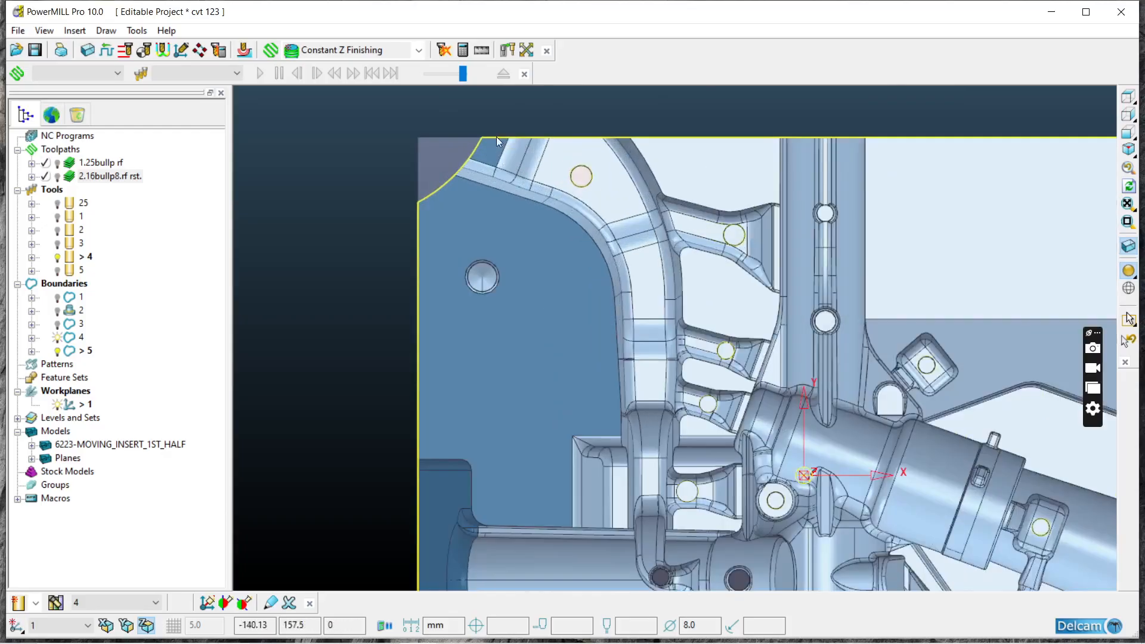
{"action": "middle_click_drag", "start_coordinate": [500, 221], "coordinate": [525, 222]}
{"action": "scroll", "coordinate": [521, 188], "scroll_direction": "up", "scroll_amount": 1}
{"action": "scroll", "coordinate": [521, 188], "scroll_direction": "down", "scroll_amount": 6}
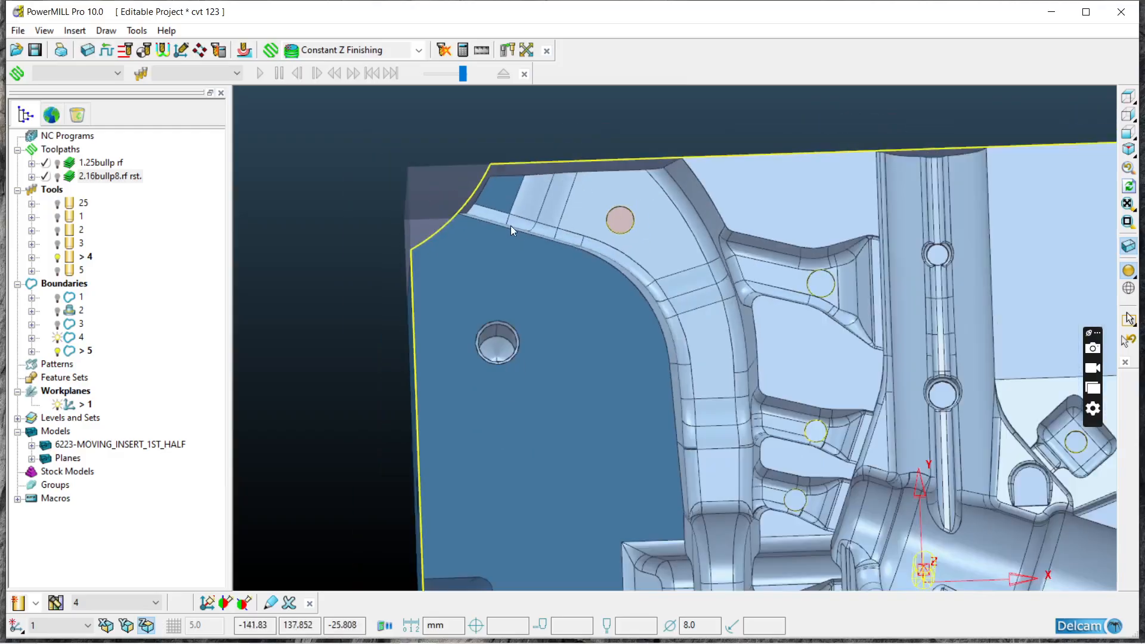
{"action": "middle_click_drag", "start_coordinate": [598, 298], "coordinate": [573, 280]}
{"action": "left_click_drag", "start_coordinate": [487, 208], "coordinate": [592, 303]}
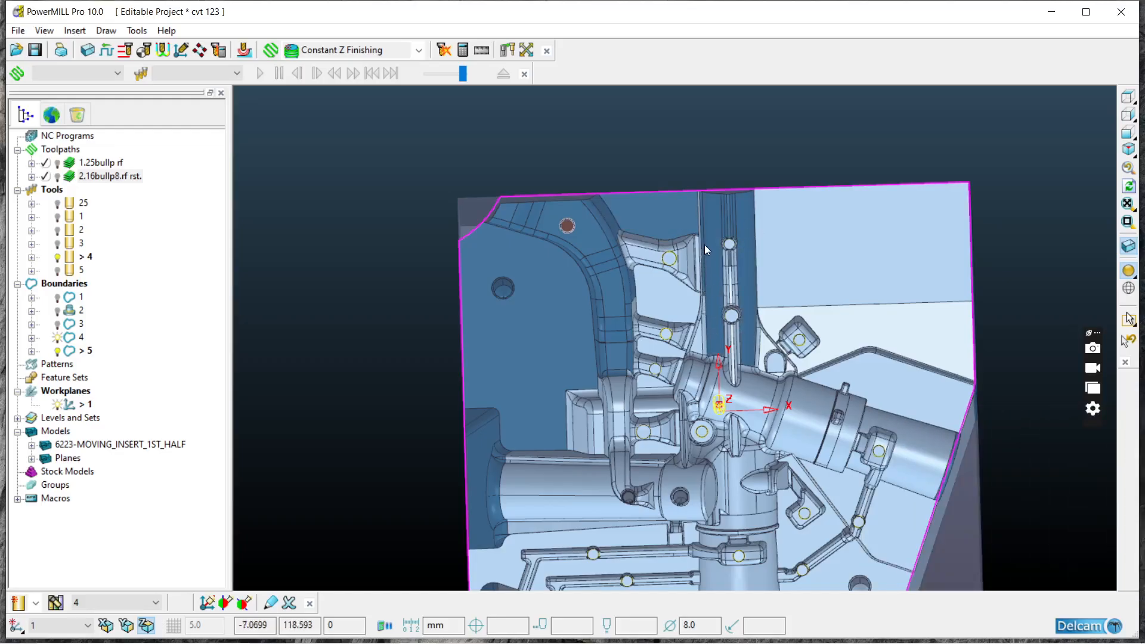
Step: Deselect the vertical channel's groove and the large flat faces beside it, and check the remaining selection at an angle
{"action": "left_click_drag", "start_coordinate": [743, 339], "coordinate": [750, 362]}
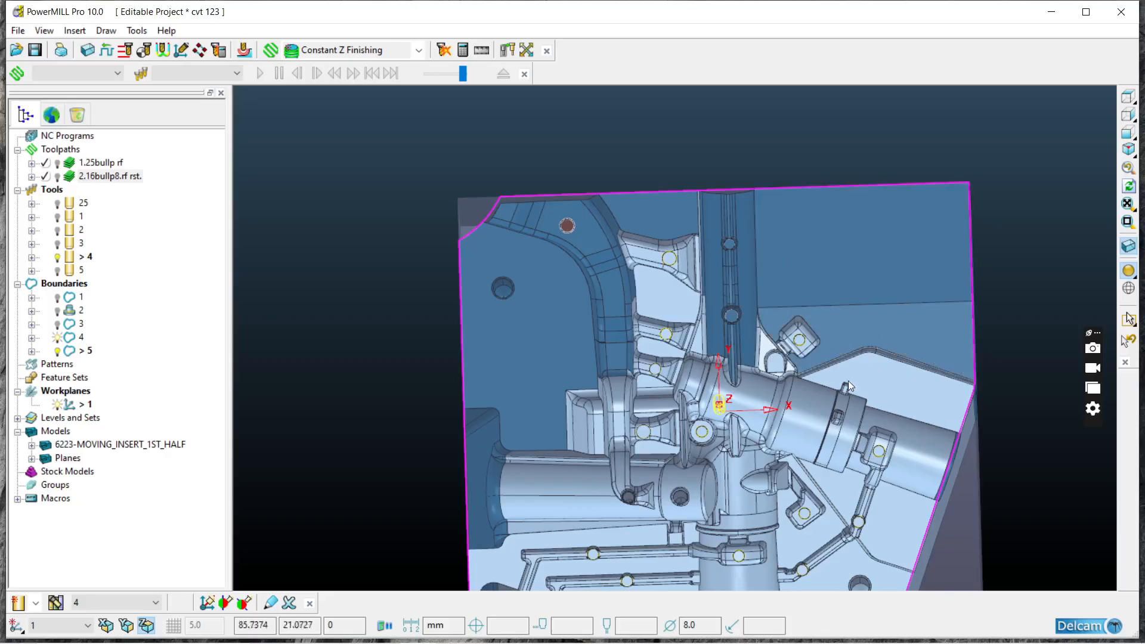
{"action": "scroll", "coordinate": [924, 345], "scroll_direction": "down", "scroll_amount": 5}
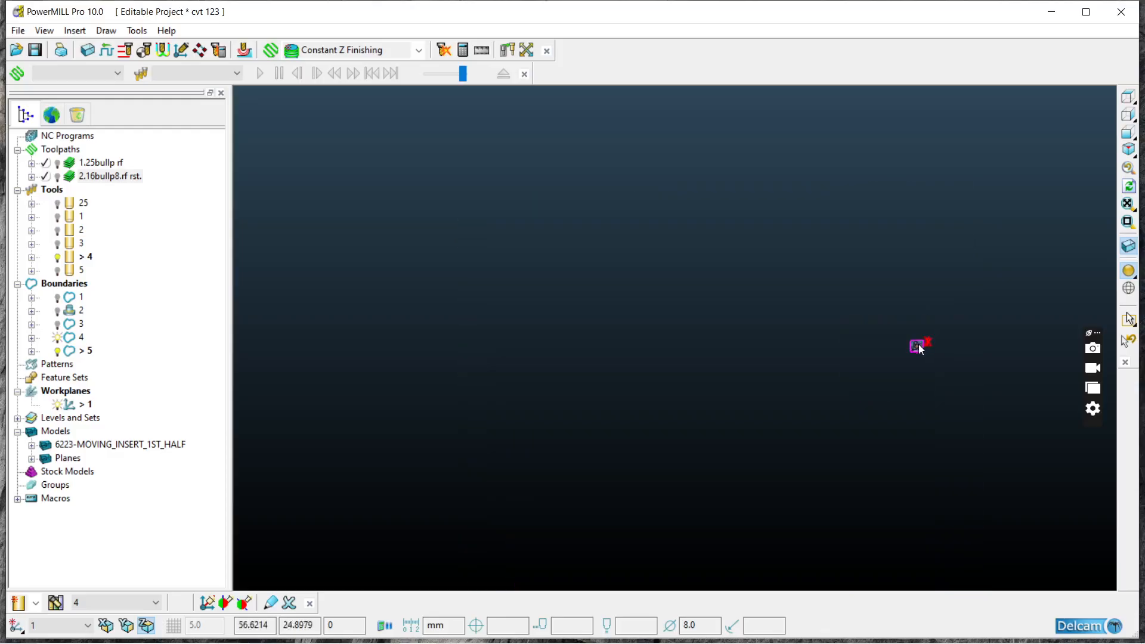
{"action": "scroll", "coordinate": [908, 351], "scroll_direction": "up", "scroll_amount": 6}
{"action": "middle_click_drag", "start_coordinate": [826, 507], "coordinate": [770, 345]}
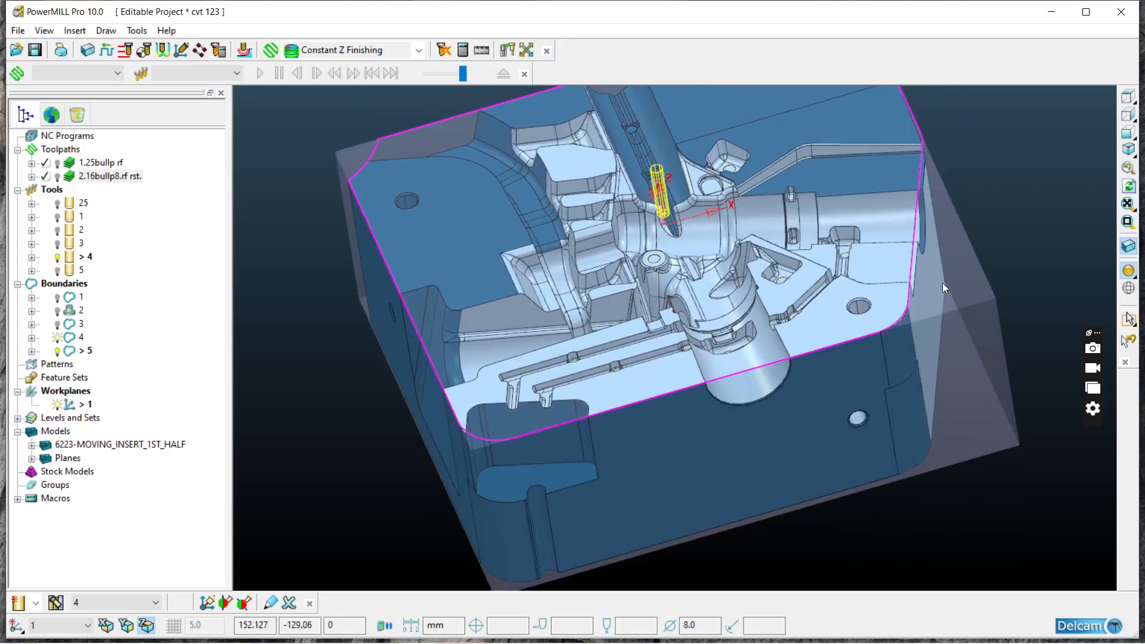
Step: Deselect the flat face around the hole at the insert's corner between the two cylindrical channels and check the selection at an angle
{"action": "middle_click_drag", "start_coordinate": [936, 205], "coordinate": [791, 258]}
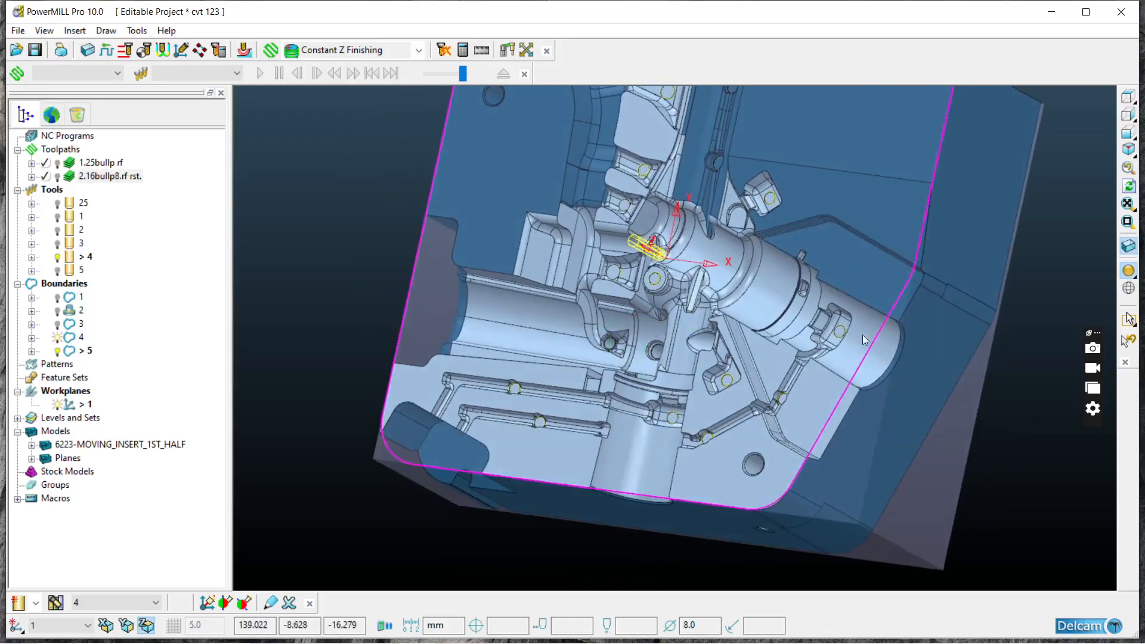
{"action": "middle_click_drag", "start_coordinate": [859, 256], "coordinate": [947, 103]}
{"action": "middle_click_drag", "start_coordinate": [770, 242], "coordinate": [600, 442]}
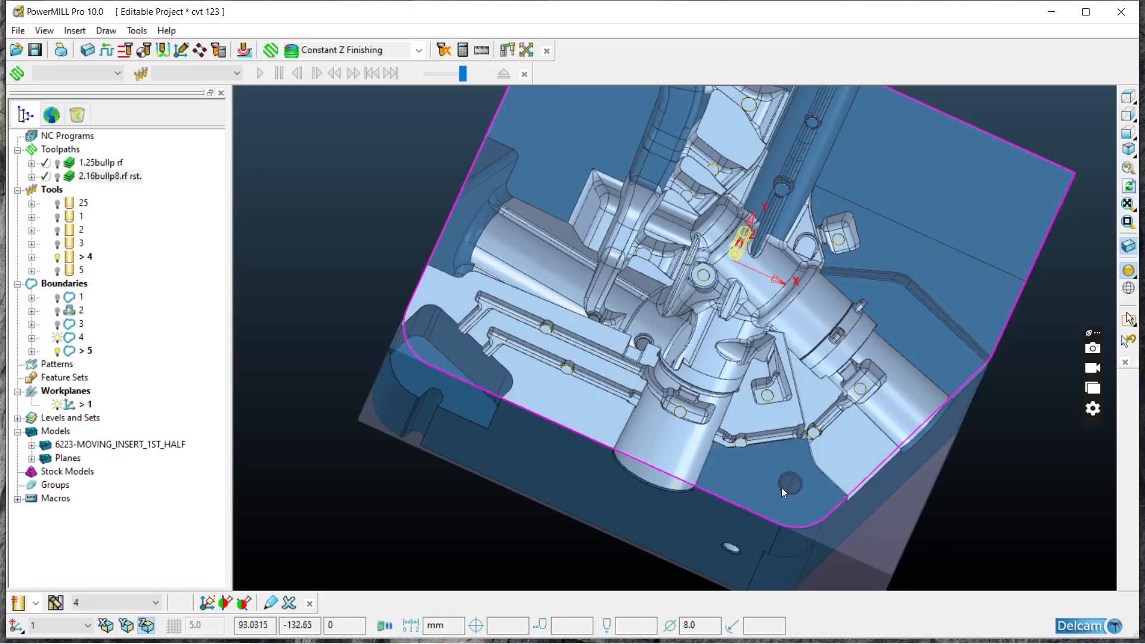
{"action": "middle_click_drag", "start_coordinate": [717, 496], "coordinate": [584, 390]}
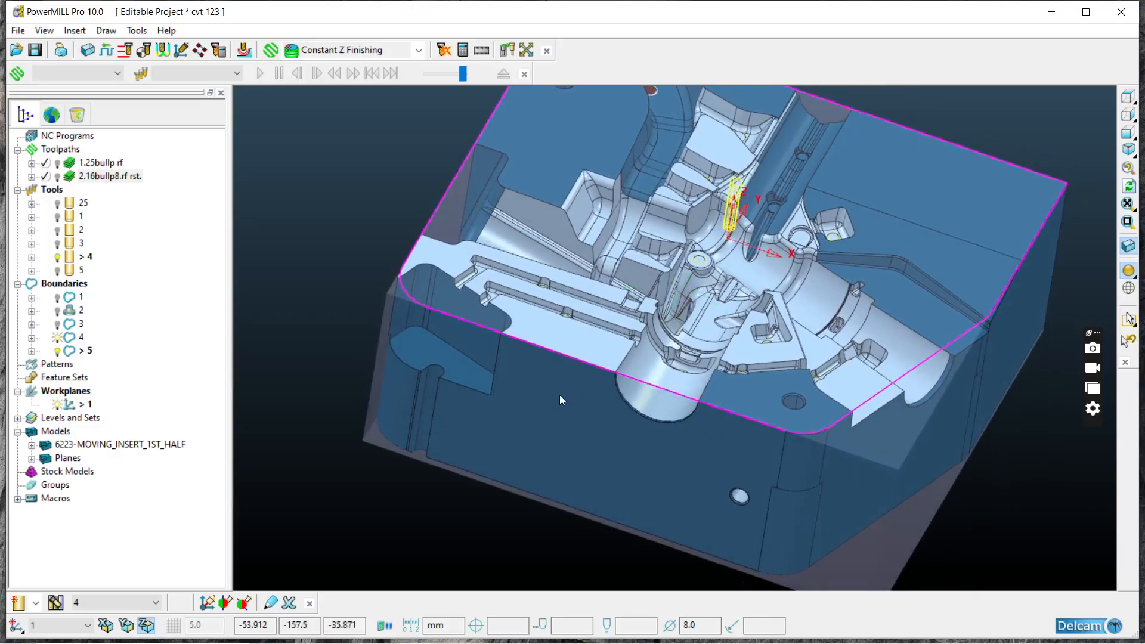
Step: Create a user-defined boundary from the selected model surfaces and accept it
{"action": "right_click", "coordinate": [71, 289]}
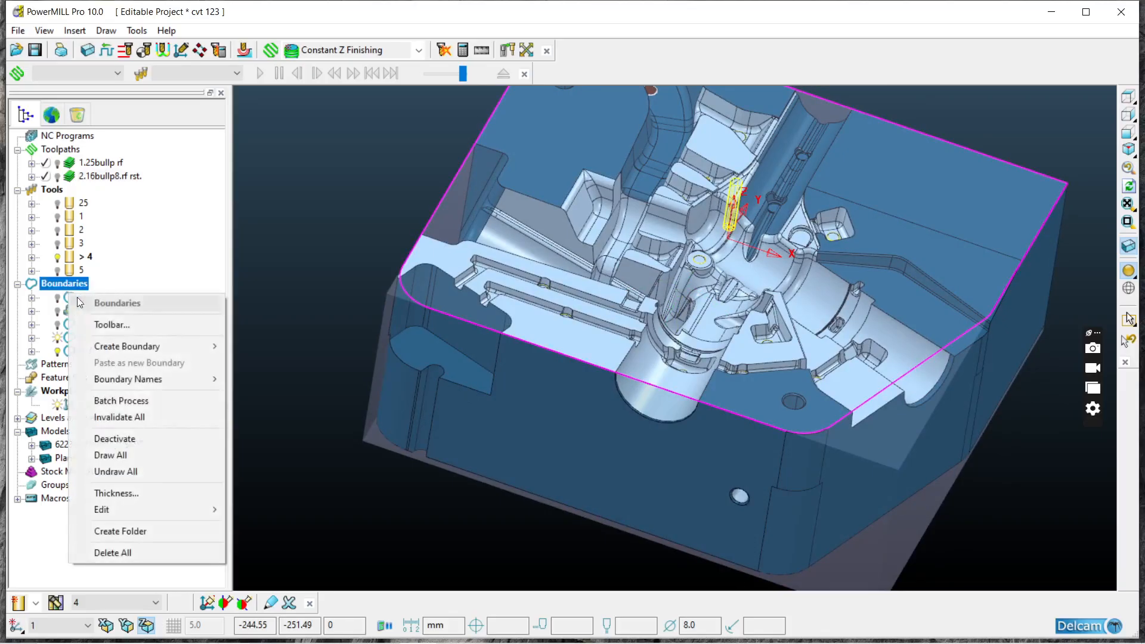
{"action": "mouse_move", "coordinate": [112, 346]}
{"action": "left_click", "coordinate": [277, 511]}
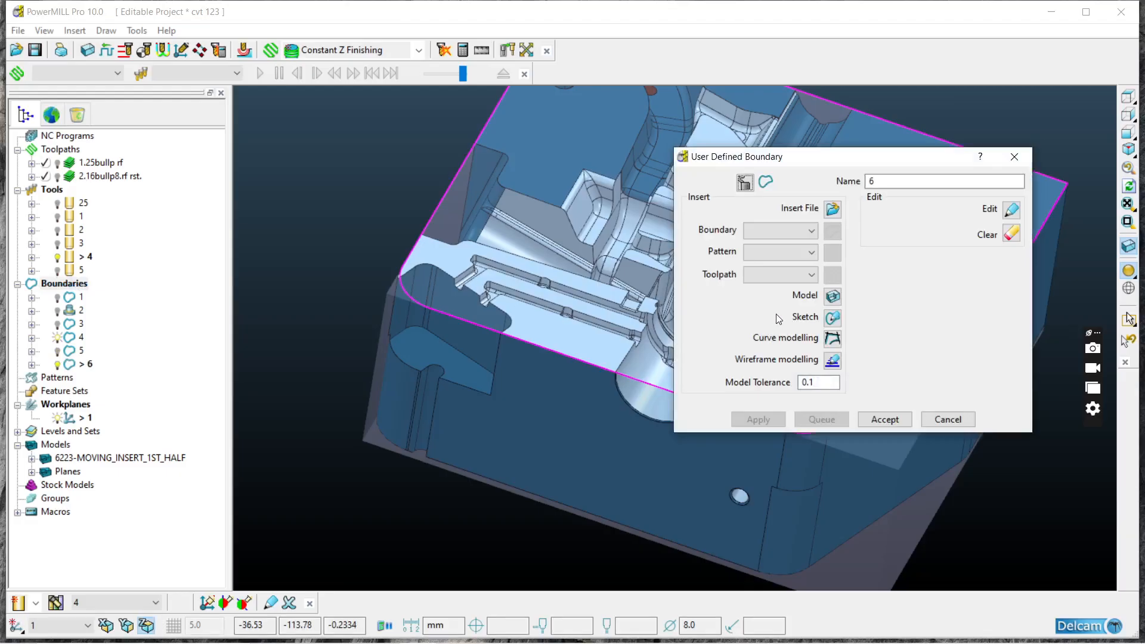
{"action": "left_click", "coordinate": [833, 296]}
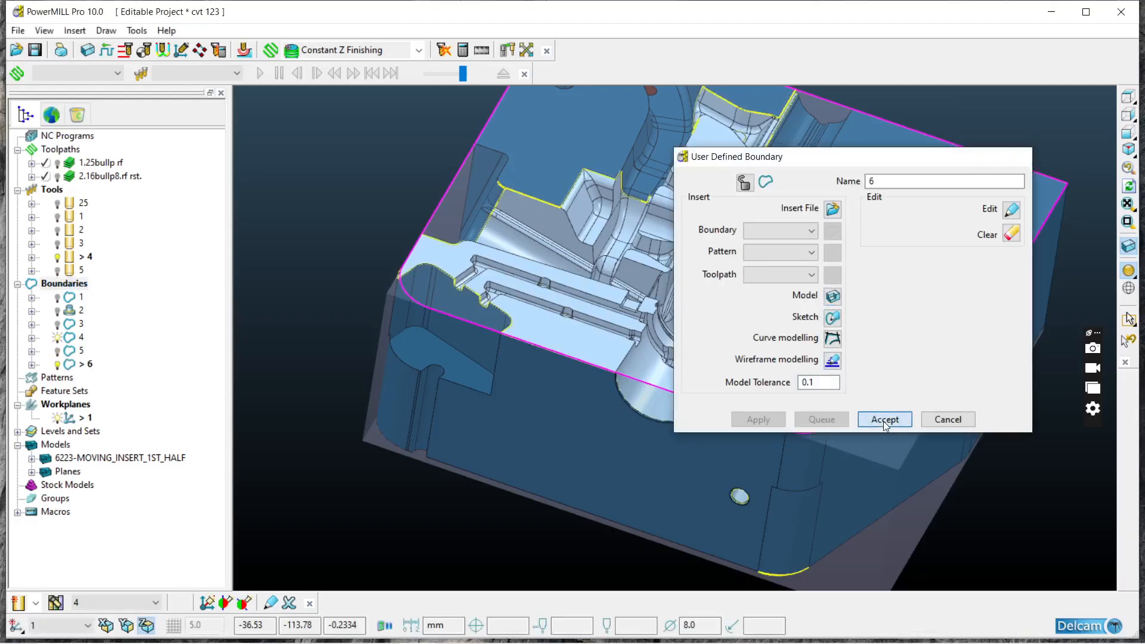
{"action": "left_click", "coordinate": [883, 420]}
Step: Hide the shaded model and delete the boundary's circles and other unwanted segments, keeping only the main cavity outline
{"action": "left_click", "coordinate": [1129, 93]}
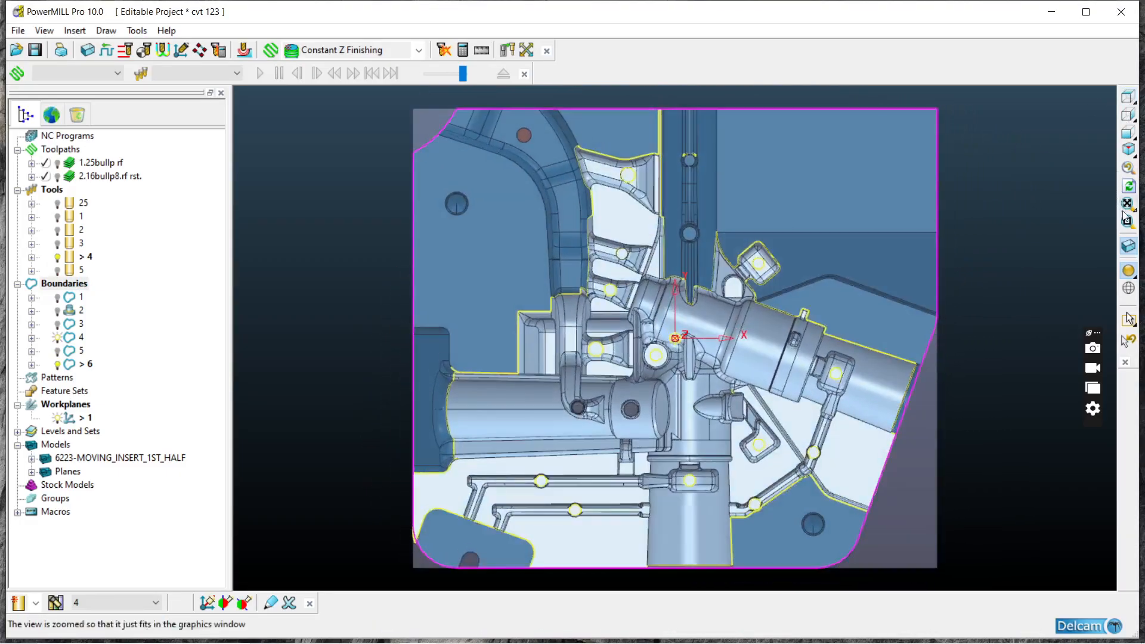
{"action": "left_click", "coordinate": [1128, 271]}
{"action": "middle_click_drag", "start_coordinate": [733, 280], "coordinate": [697, 381]}
{"action": "left_click", "coordinate": [1127, 94]}
{"action": "left_click_drag", "start_coordinate": [470, 138], "coordinate": [876, 516]}
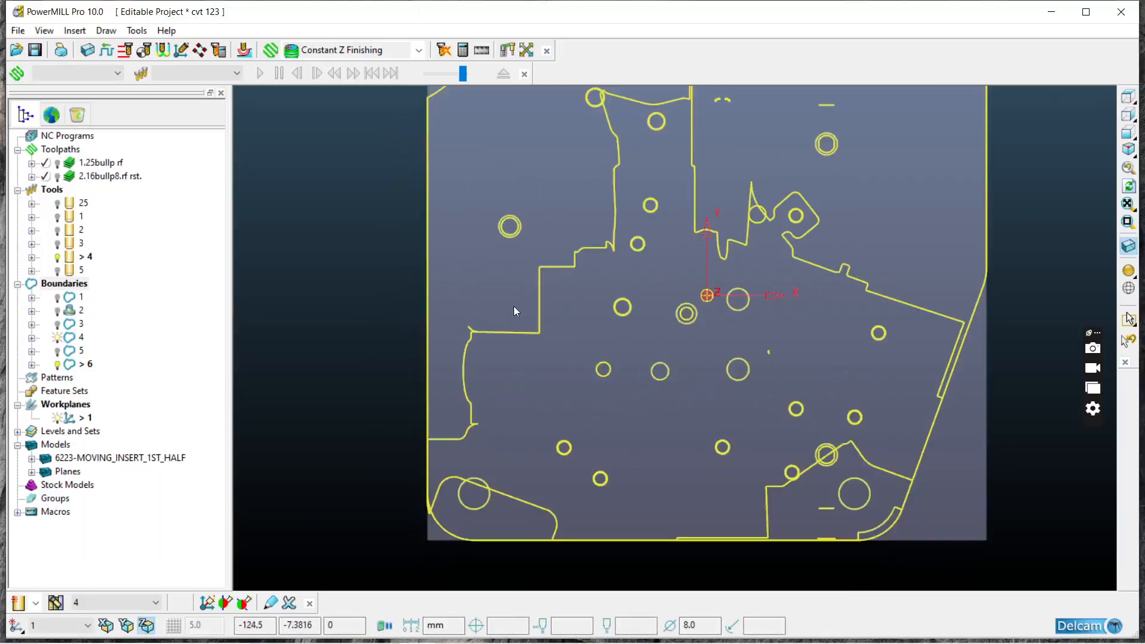
{"action": "left_click", "coordinate": [528, 332]}
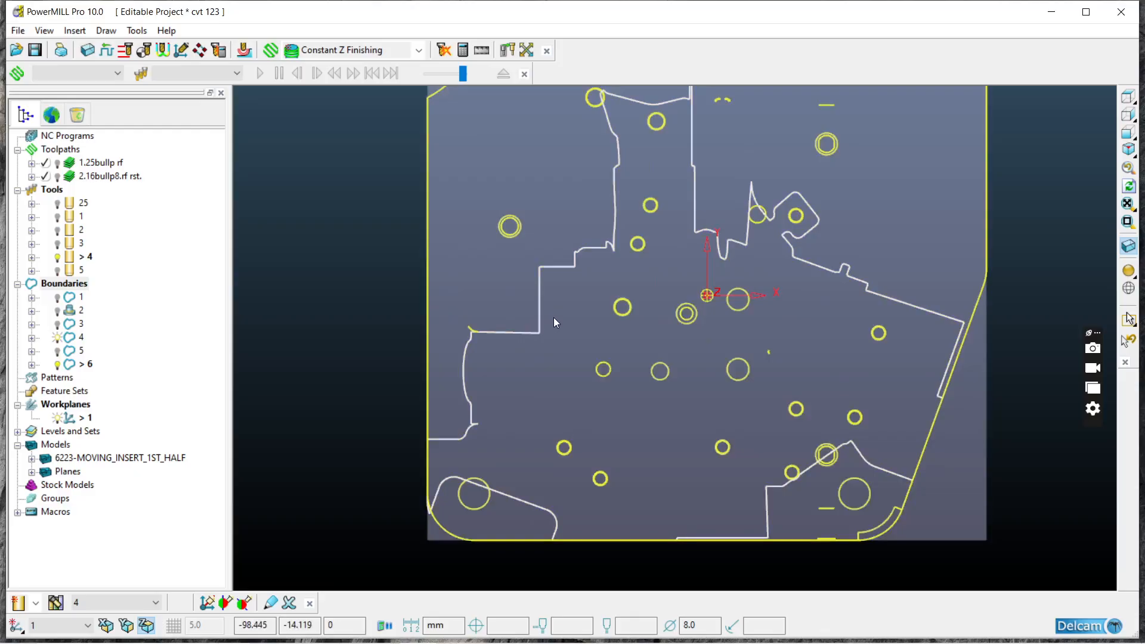
{"action": "middle_click_drag", "start_coordinate": [676, 345], "coordinate": [498, 292]}
{"action": "left_click", "coordinate": [442, 190]}
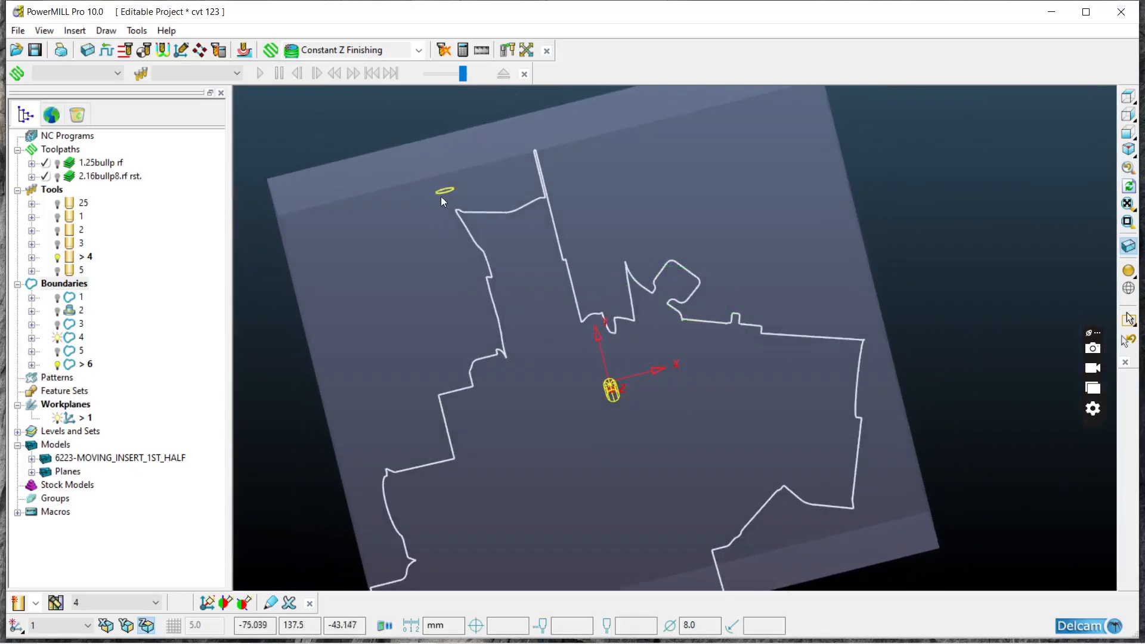
{"action": "right_click", "coordinate": [441, 190]}
{"action": "mouse_move", "coordinate": [477, 504]}
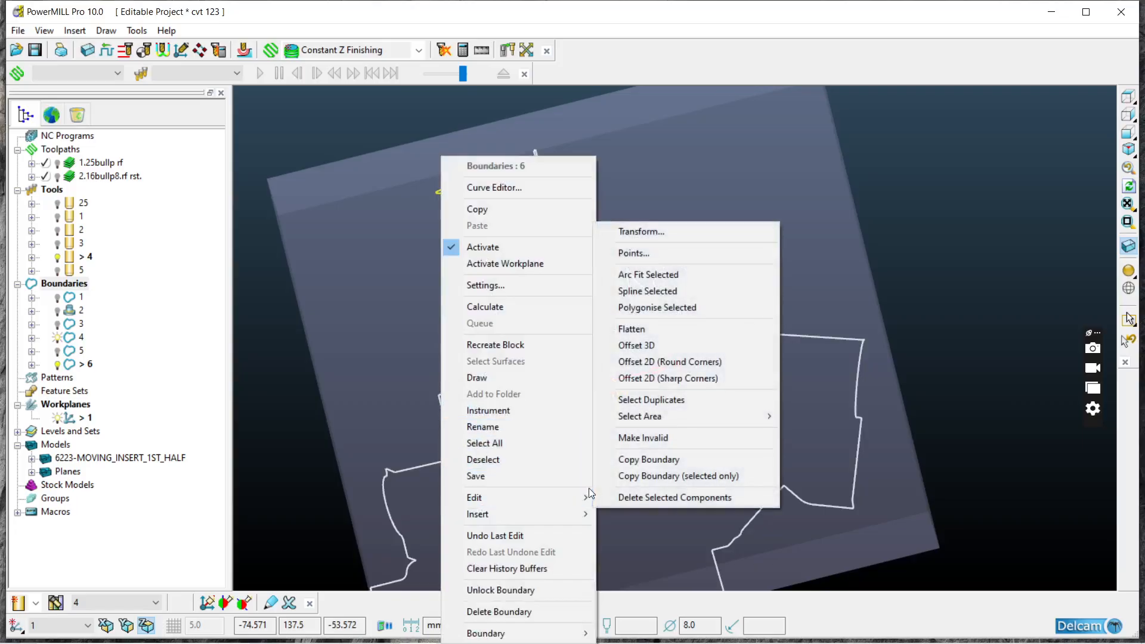
{"action": "left_click", "coordinate": [674, 497]}
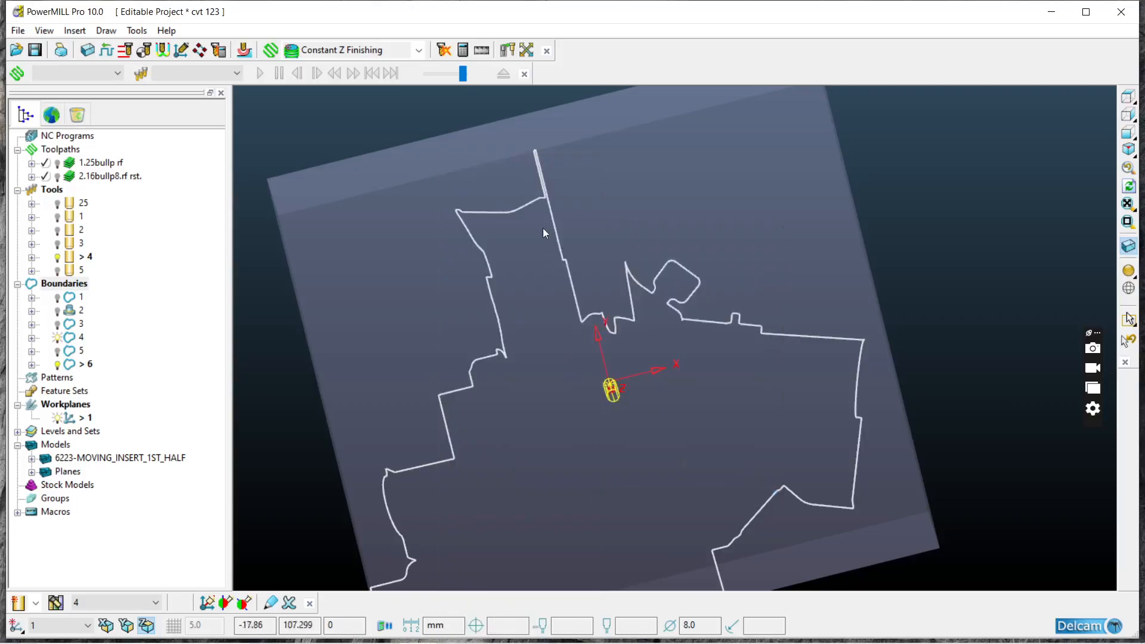
Step: Delete the point forming the narrow spike at the upper end of the boundary outline and accept the edit
{"action": "left_click", "coordinate": [1128, 270]}
{"action": "left_click", "coordinate": [1128, 271]}
{"action": "right_click", "coordinate": [540, 166]}
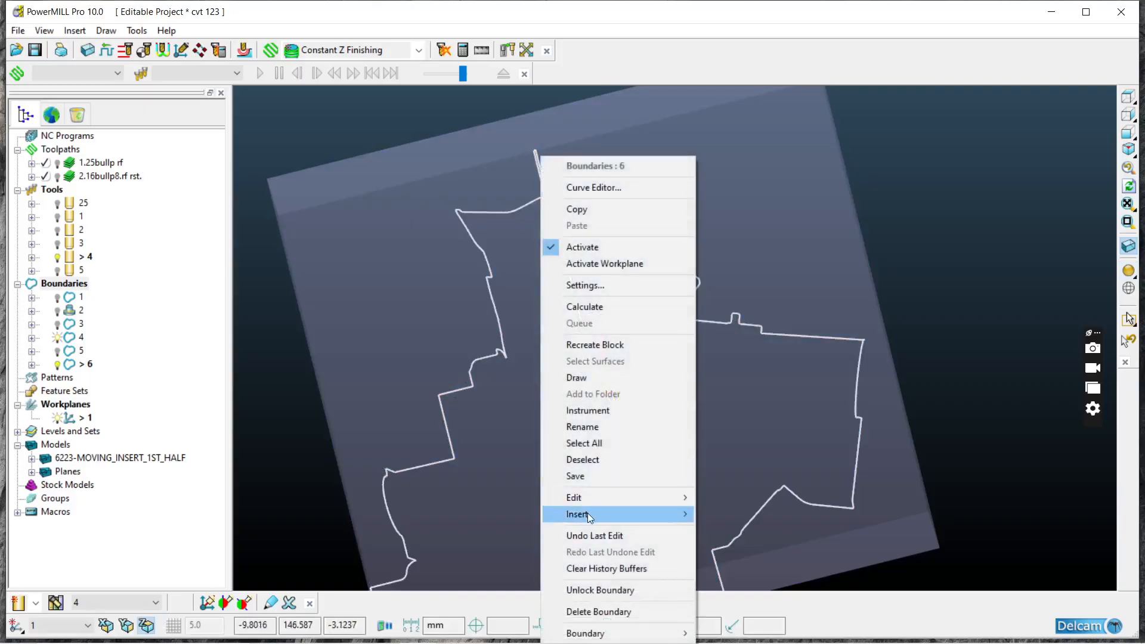
{"action": "mouse_move", "coordinate": [584, 496]}
{"action": "left_click", "coordinate": [733, 253]}
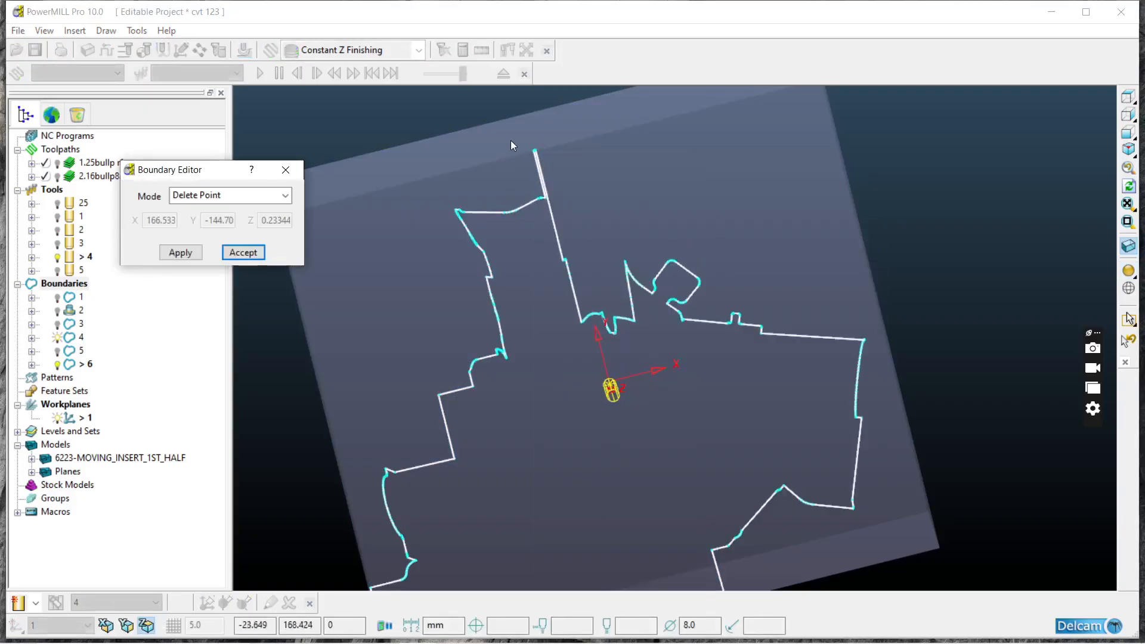
{"action": "left_click", "coordinate": [534, 150]}
{"action": "left_click", "coordinate": [179, 252]}
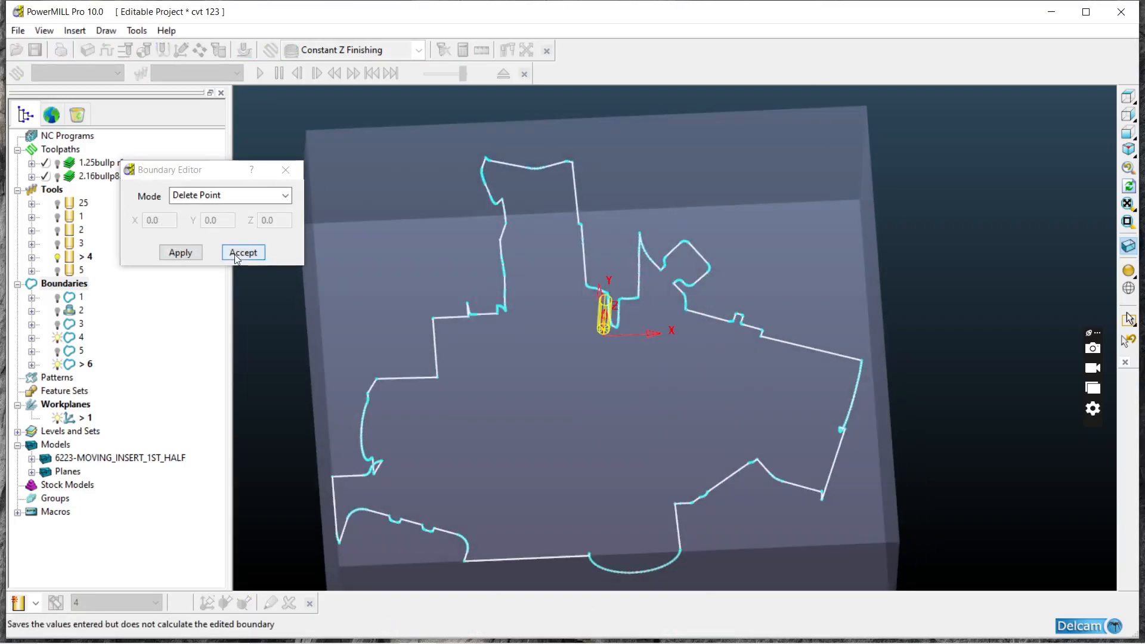
{"action": "left_click", "coordinate": [243, 253]}
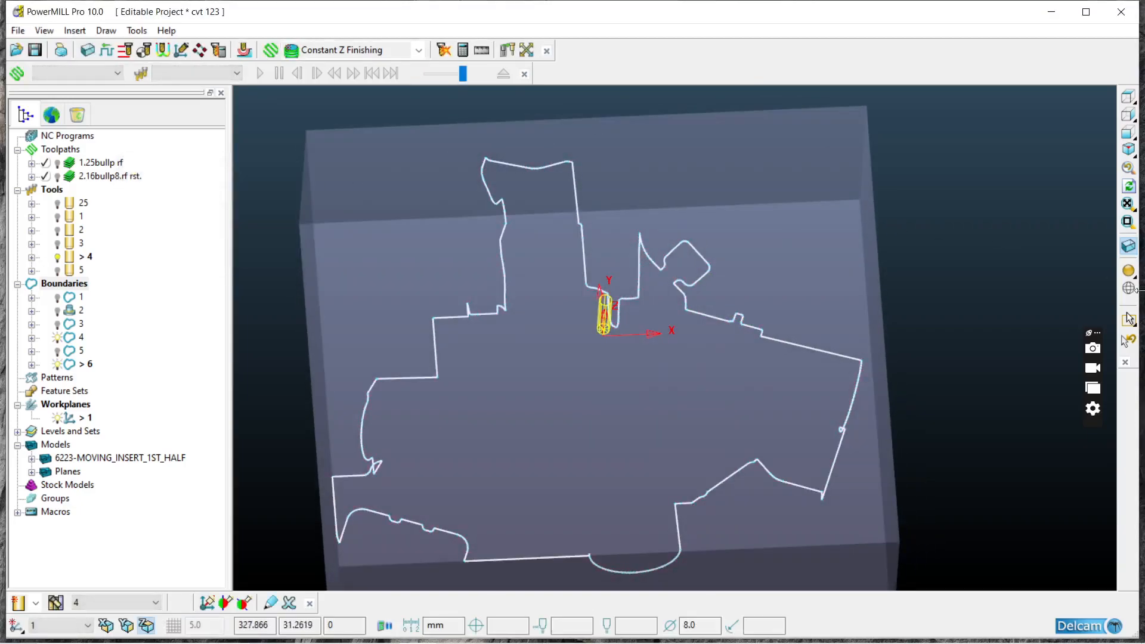
Step: Redisplay the shaded model, inspect the pin holes, and set the block's minimum Z limit to -70.0442
{"action": "left_click", "coordinate": [1127, 270]}
{"action": "mouse_move", "coordinate": [789, 305]}
{"action": "middle_mouse_down"}
{"action": "mouse_move", "coordinate": [613, 230]}
{"action": "mouse_move", "coordinate": [780, 263]}
{"action": "mouse_move", "coordinate": [554, 298]}
{"action": "mouse_move", "coordinate": [599, 359]}
{"action": "mouse_move", "coordinate": [507, 363]}
{"action": "middle_mouse_up"}
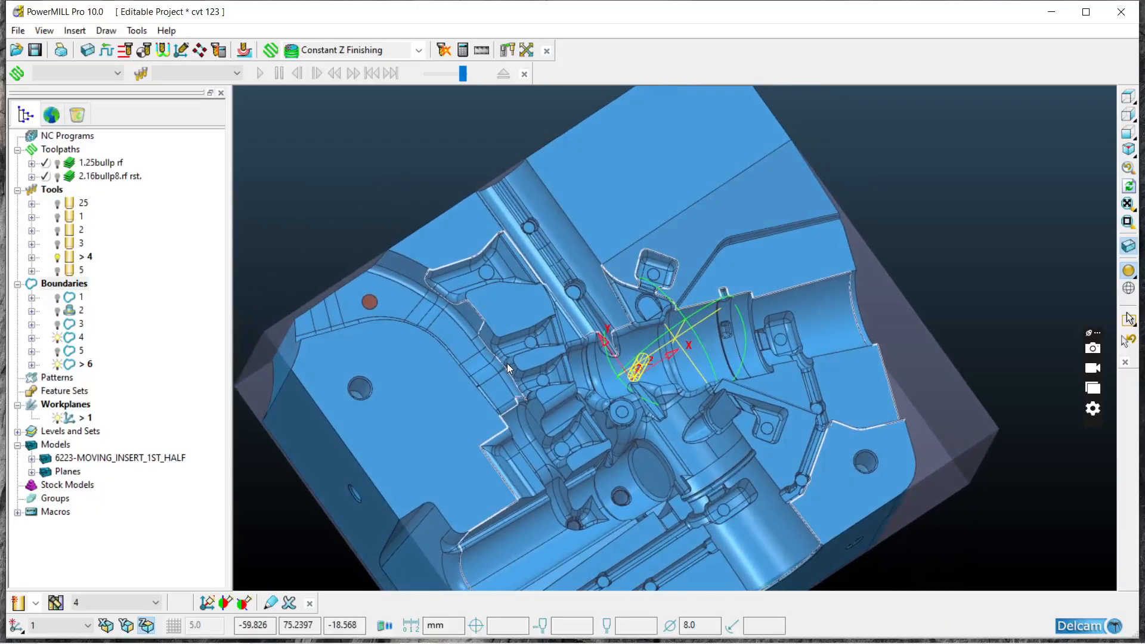
{"action": "scroll", "coordinate": [612, 500], "scroll_direction": "up", "scroll_amount": 8}
{"action": "scroll", "coordinate": [606, 471], "scroll_direction": "down", "scroll_amount": 4}
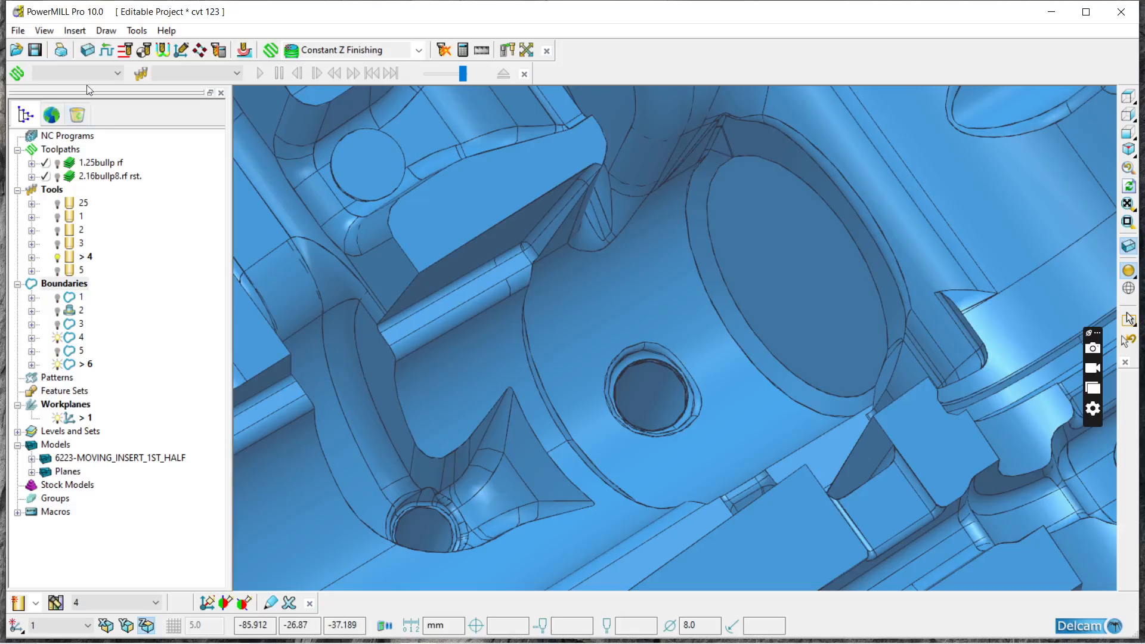
{"action": "left_click", "coordinate": [87, 50]}
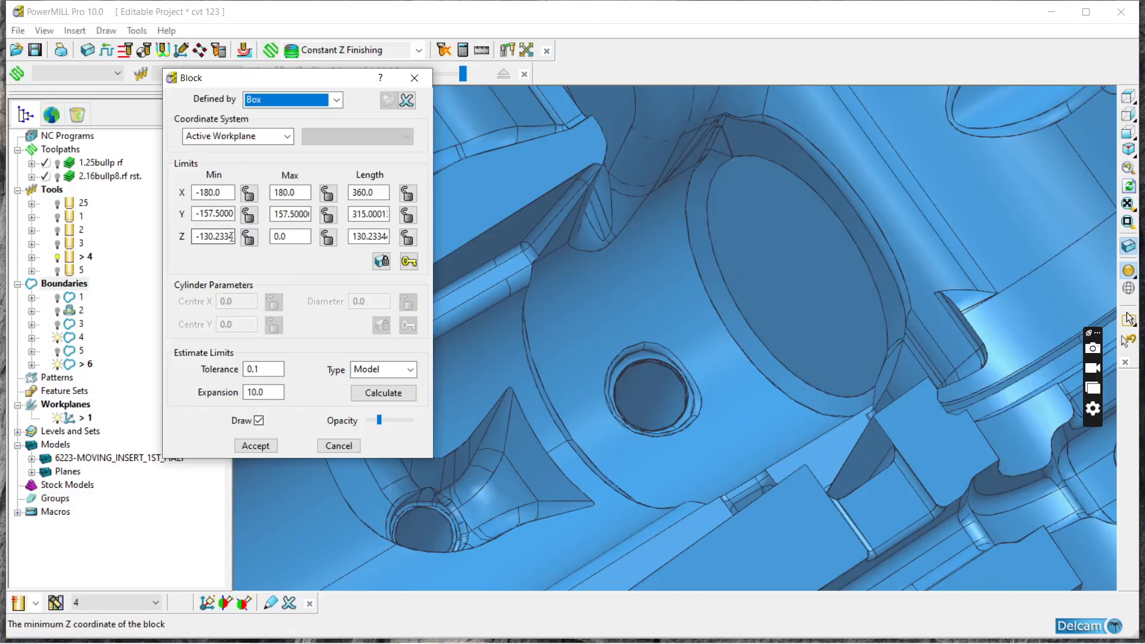
{"action": "double_click", "coordinate": [232, 237]}
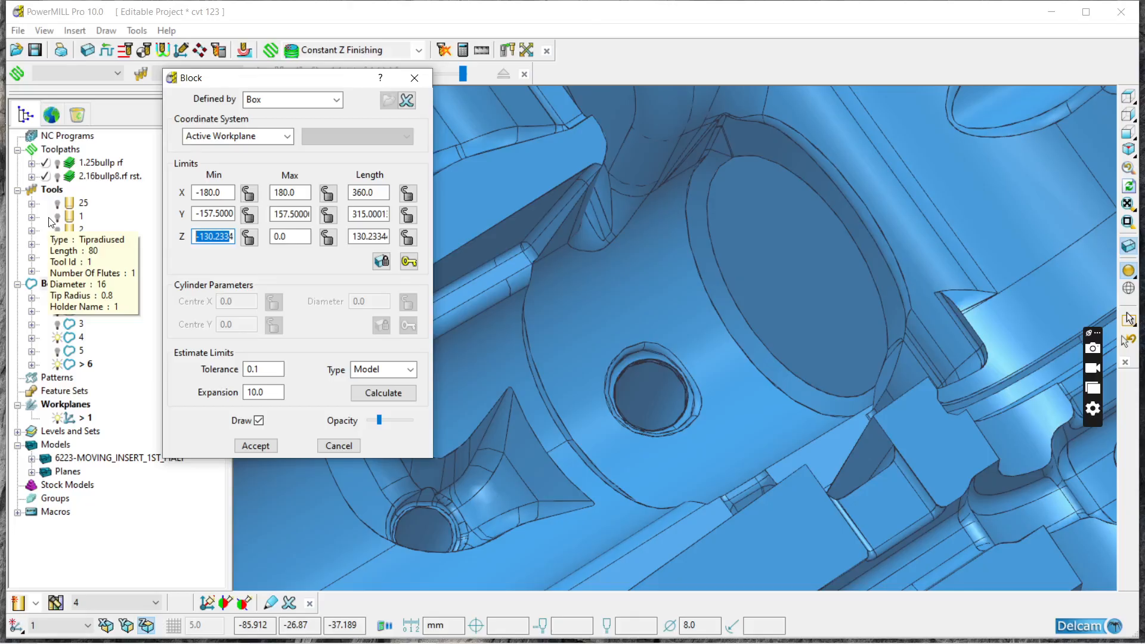
{"action": "type", "text": "-7442"}
{"action": "type", "text": ".0442"}
{"action": "key", "text": "Return"}
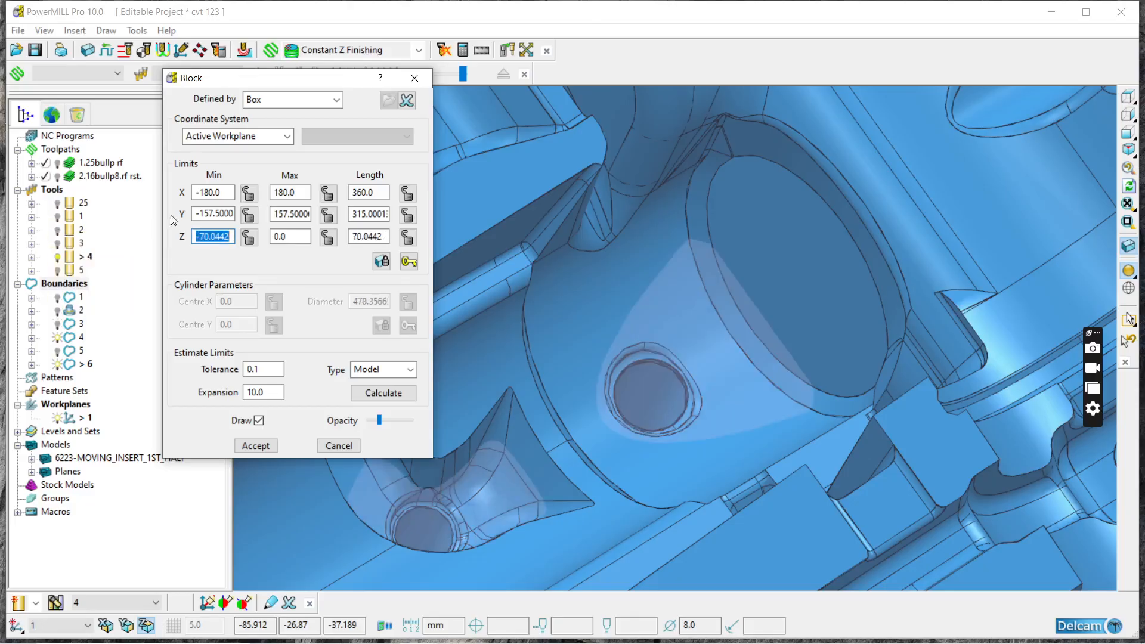
{"action": "left_click", "coordinate": [262, 448]}
{"action": "middle_click_drag", "start_coordinate": [567, 459], "coordinate": [733, 428]}
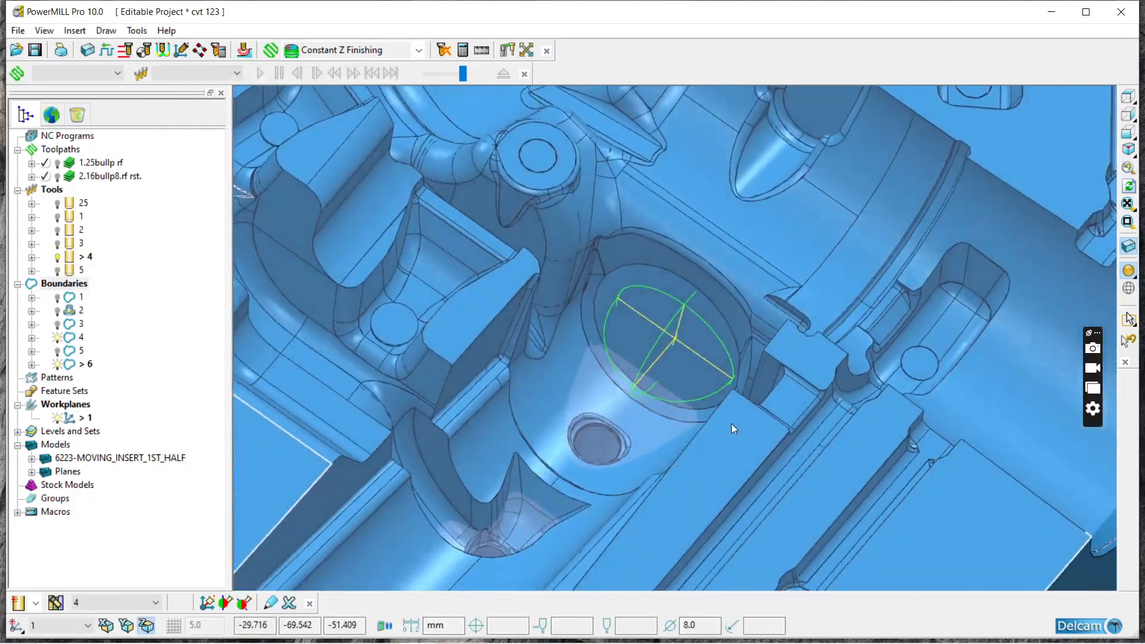
{"action": "scroll", "coordinate": [601, 437], "scroll_direction": "up", "scroll_amount": 2}
Step: Start a Constant Z Finishing toolpath and create an 8 mm diameter end mill named 8END for it
{"action": "left_click", "coordinate": [334, 50]}
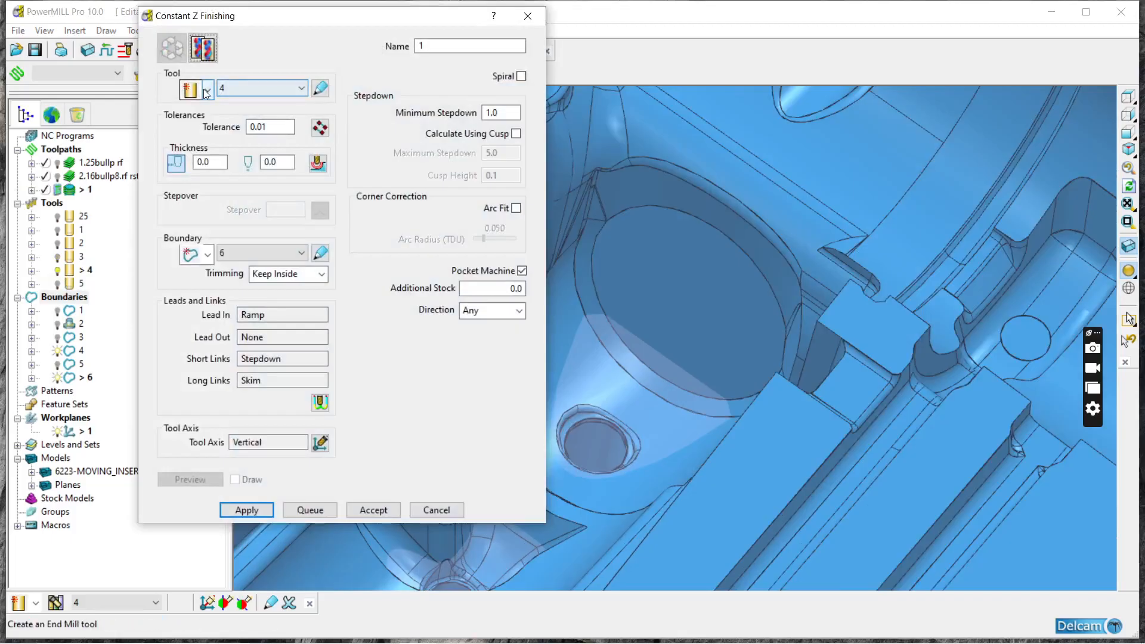
{"action": "left_click", "coordinate": [205, 91]}
{"action": "left_click", "coordinate": [190, 114]}
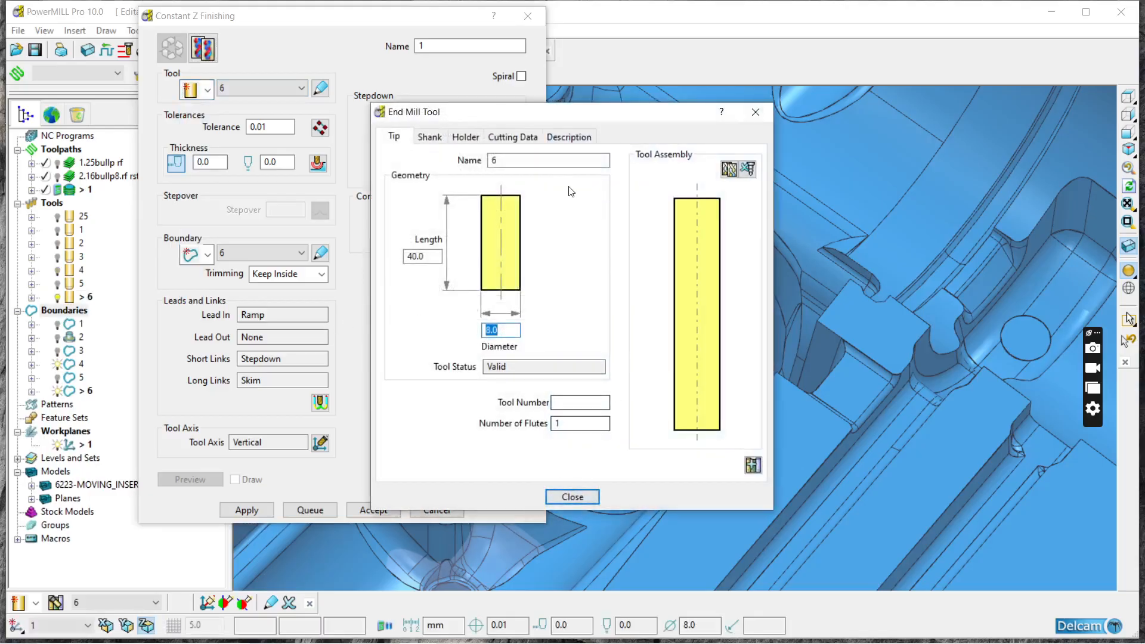
{"action": "left_click_drag", "start_coordinate": [585, 160], "coordinate": [150, 112]}
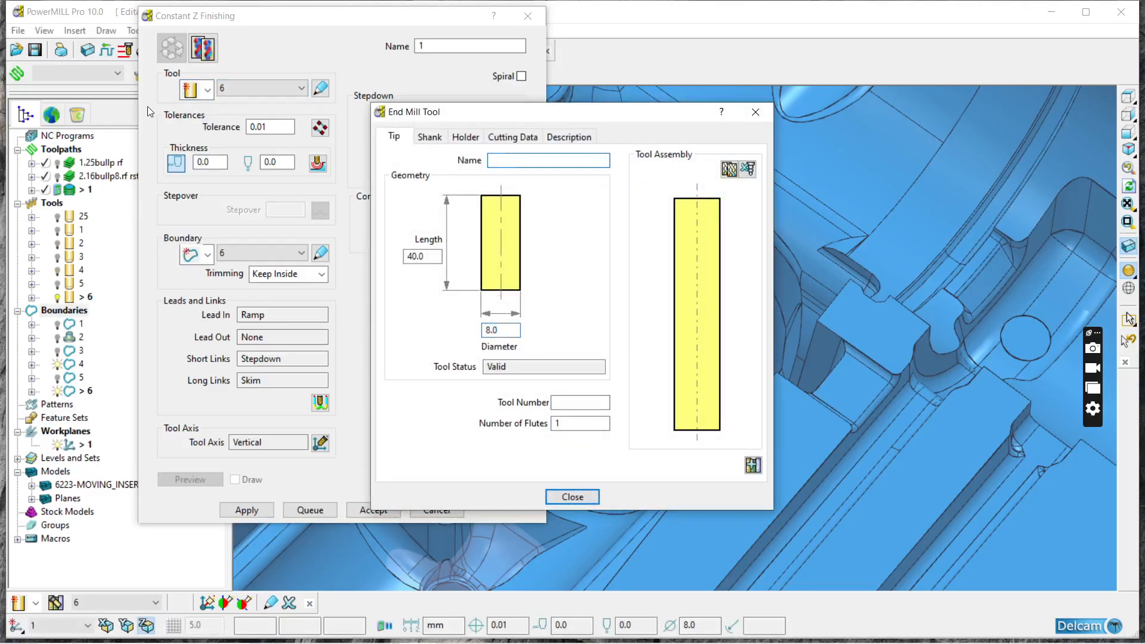
{"action": "type", "text": "8END"}
{"action": "left_click", "coordinate": [572, 497]}
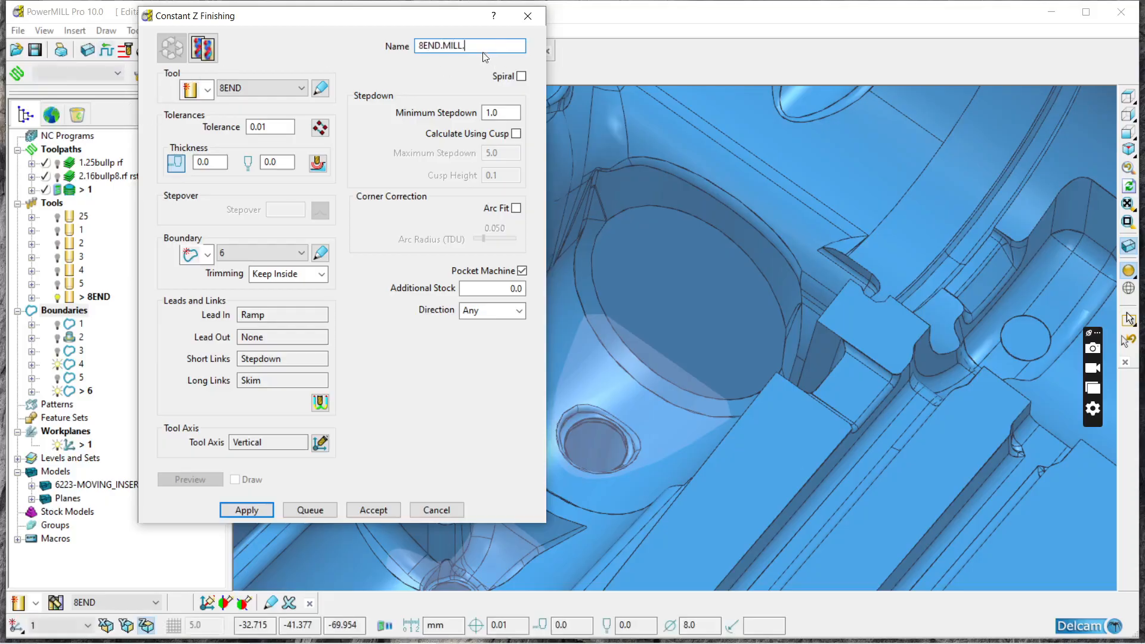
Step: Name the toolpath 8END.MILL.SEME RF., enable Spiral, and set the minimum stepdown to 0.1
{"action": "type", "text": "SEME RF."}
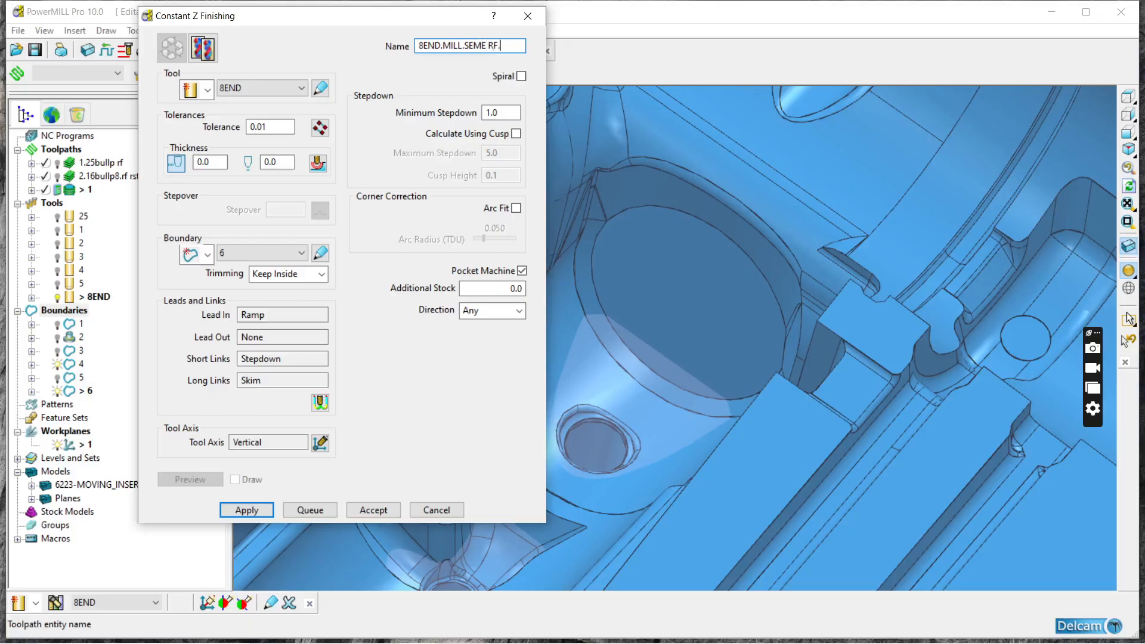
{"action": "left_click", "coordinate": [521, 75]}
{"action": "left_click_drag", "start_coordinate": [501, 113], "coordinate": [288, 90]}
{"action": "type", "text": "0.1"}
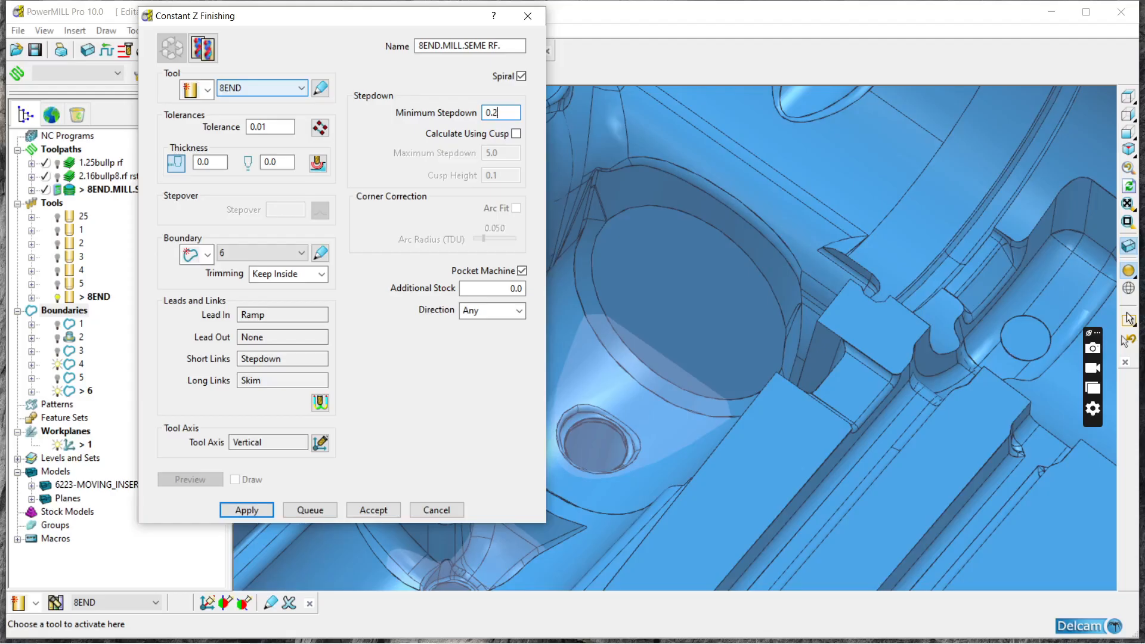
{"action": "key", "text": "Return"}
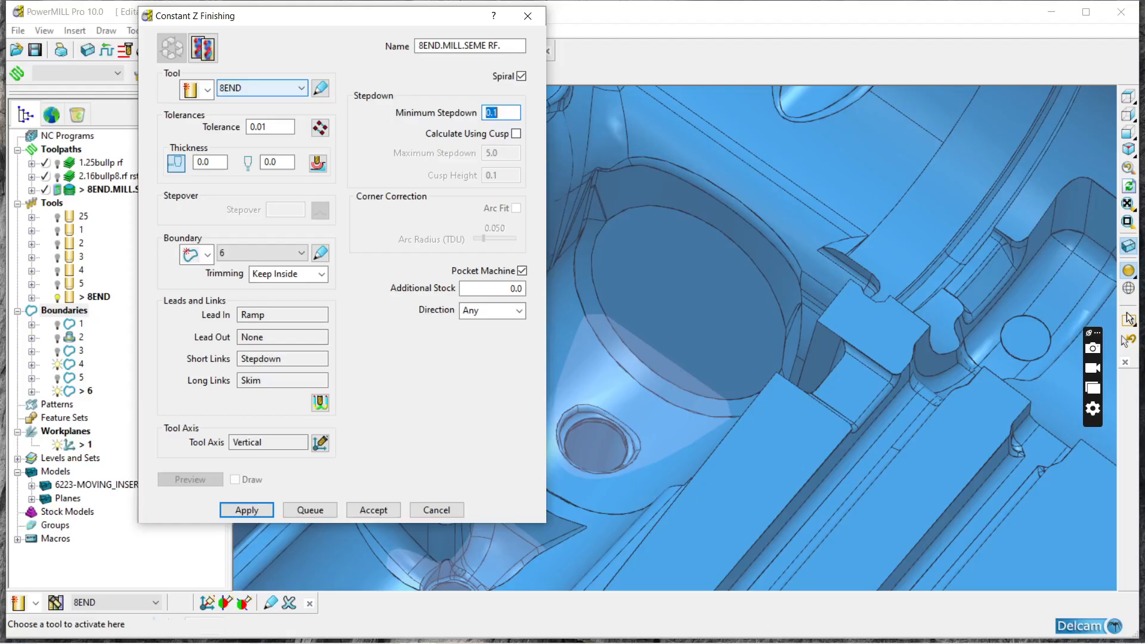
Step: Set the radial thickness to 0.1 and the axial thickness to 0.05, and calculate the toolpath
{"action": "left_click", "coordinate": [215, 166]}
{"action": "left_click", "coordinate": [281, 162]}
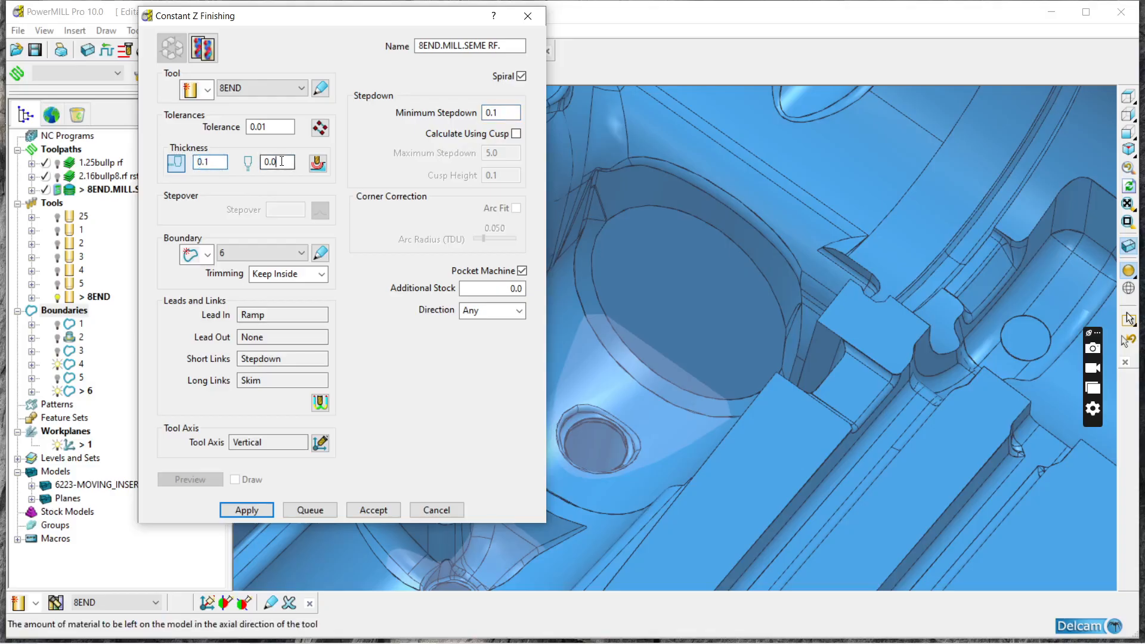
{"action": "key", "text": "BackSpace"}
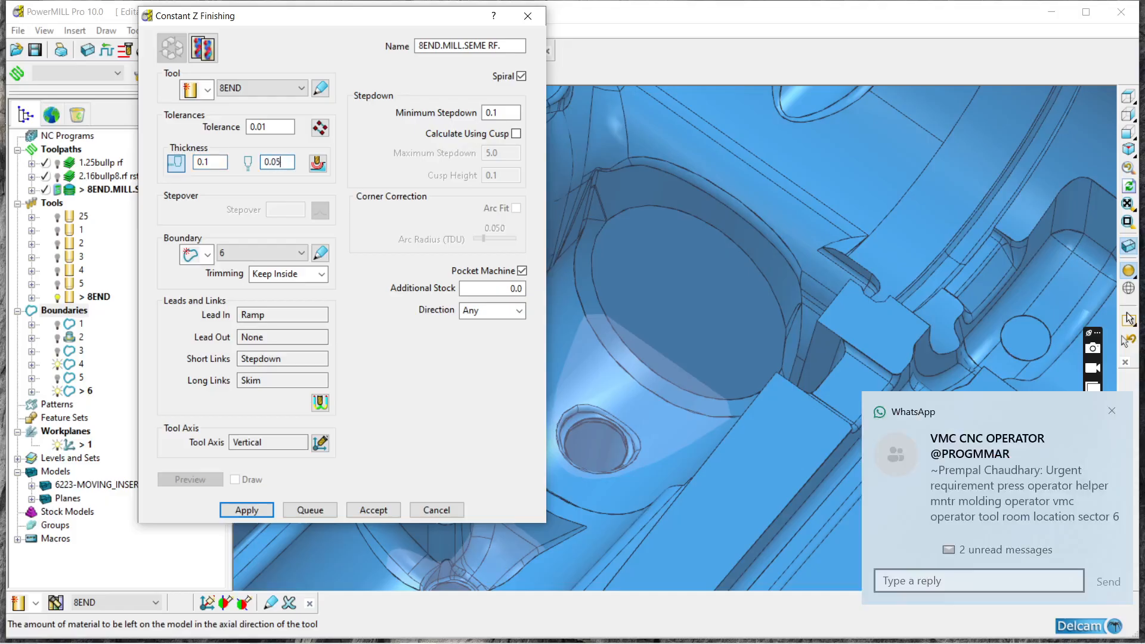
{"action": "key", "text": "Return"}
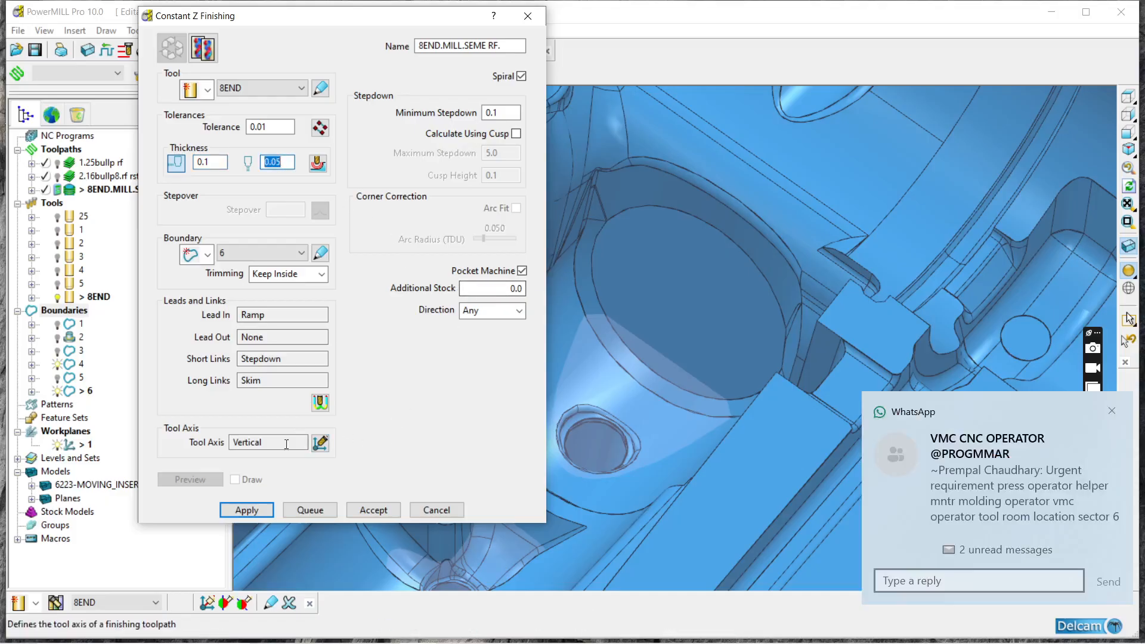
{"action": "left_click", "coordinate": [253, 512]}
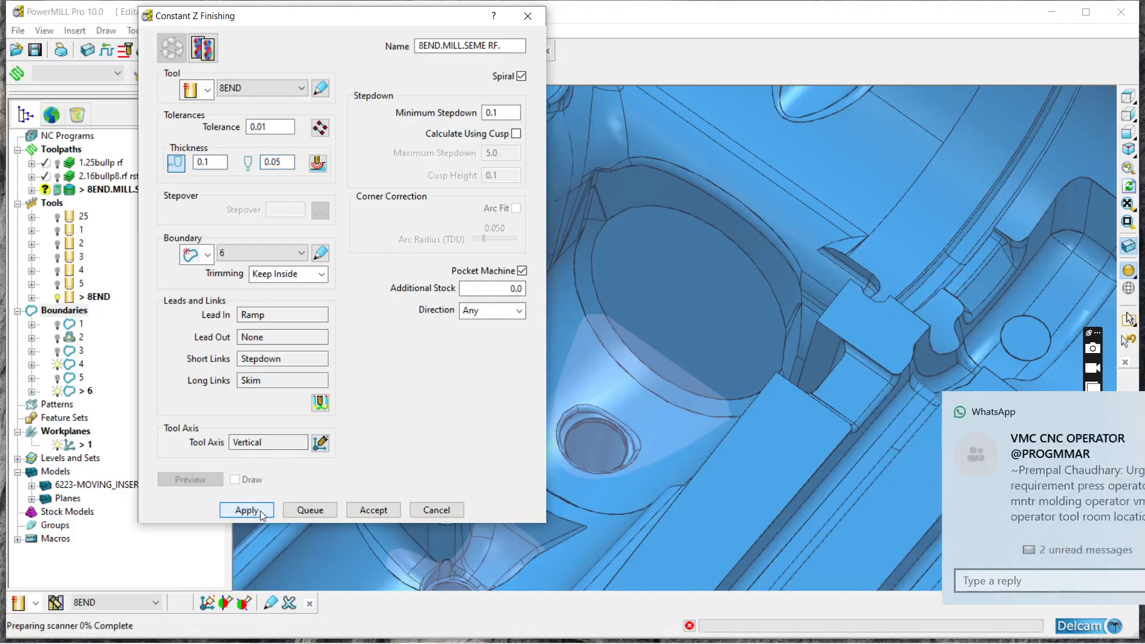
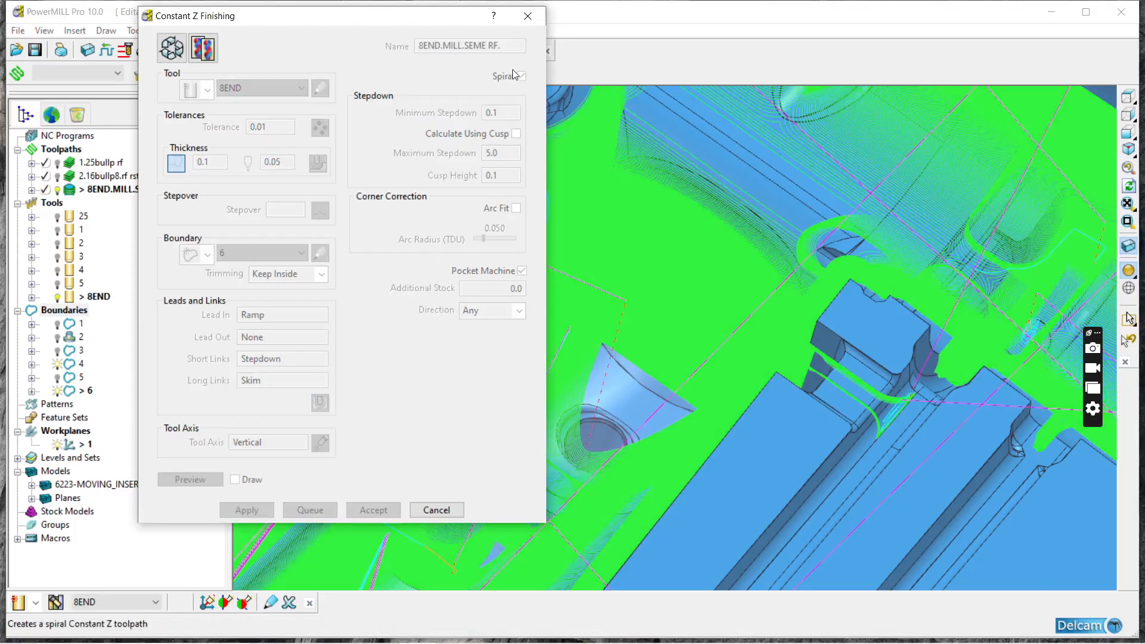
Step: Close the Constant Z Finishing form, and hide and redisplay 8END.MILL.SEME RF. to compare it with the bare cavity
{"action": "left_click", "coordinate": [527, 15]}
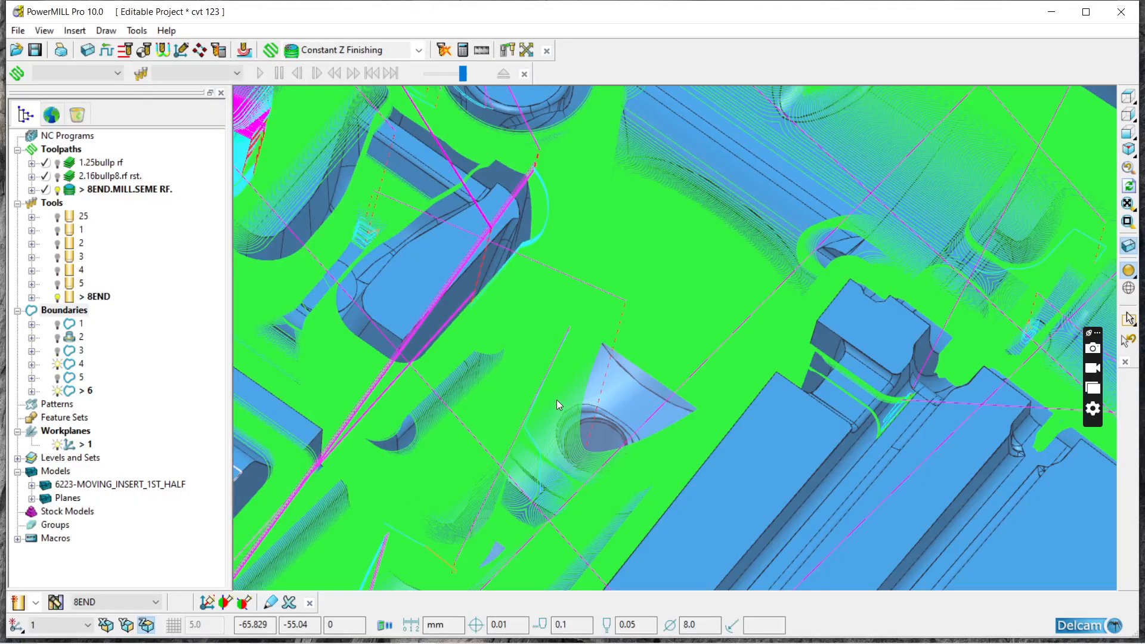
{"action": "left_click", "coordinate": [57, 190]}
{"action": "middle_click_drag", "start_coordinate": [648, 367], "coordinate": [563, 406]}
{"action": "scroll", "coordinate": [557, 299], "scroll_direction": "down", "scroll_amount": 3}
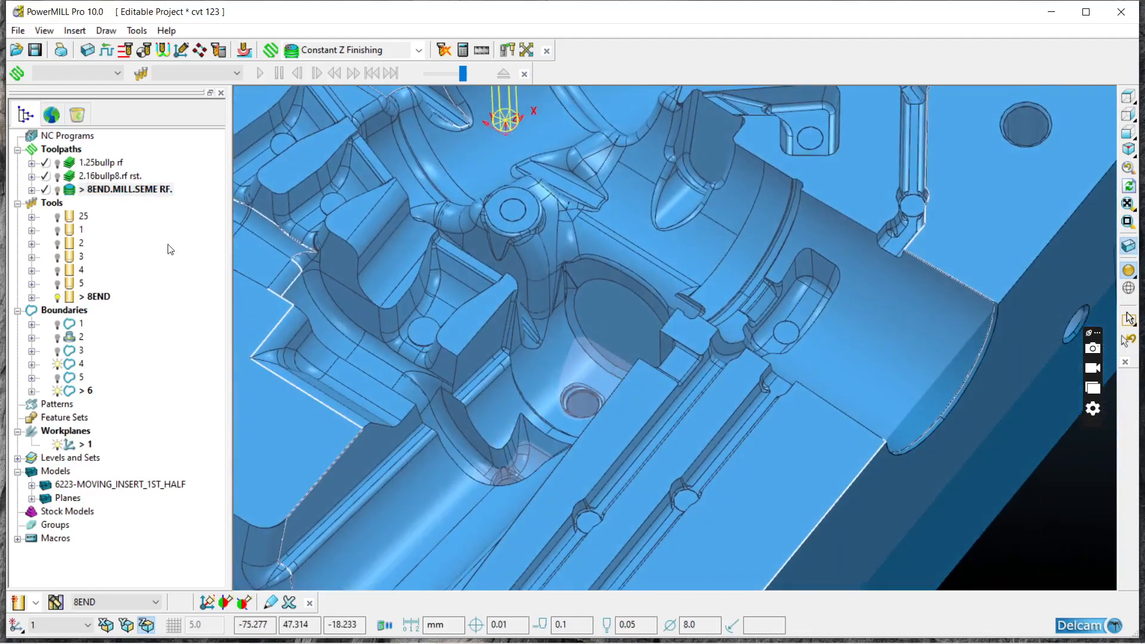
{"action": "left_click", "coordinate": [57, 190]}
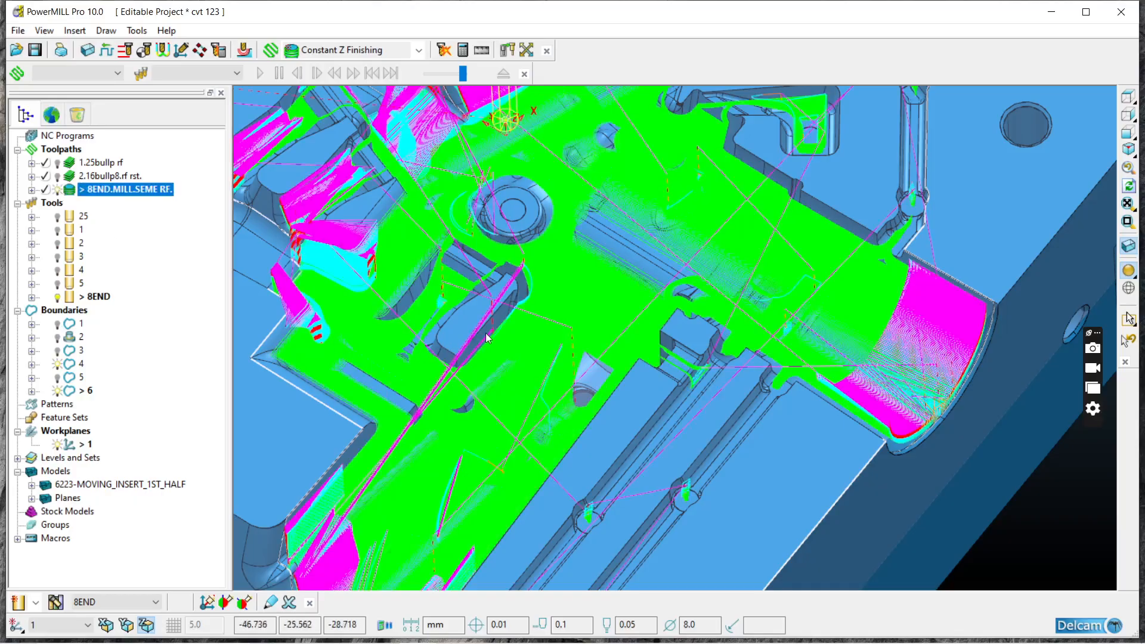
Step: Inspect the semi-roughing toolpath over the cavity, ribs and outer pockets from several angles, ending with a view along Z
{"action": "scroll", "coordinate": [486, 327], "scroll_direction": "down", "scroll_amount": 3}
{"action": "middle_click_drag", "start_coordinate": [511, 373], "coordinate": [620, 353]}
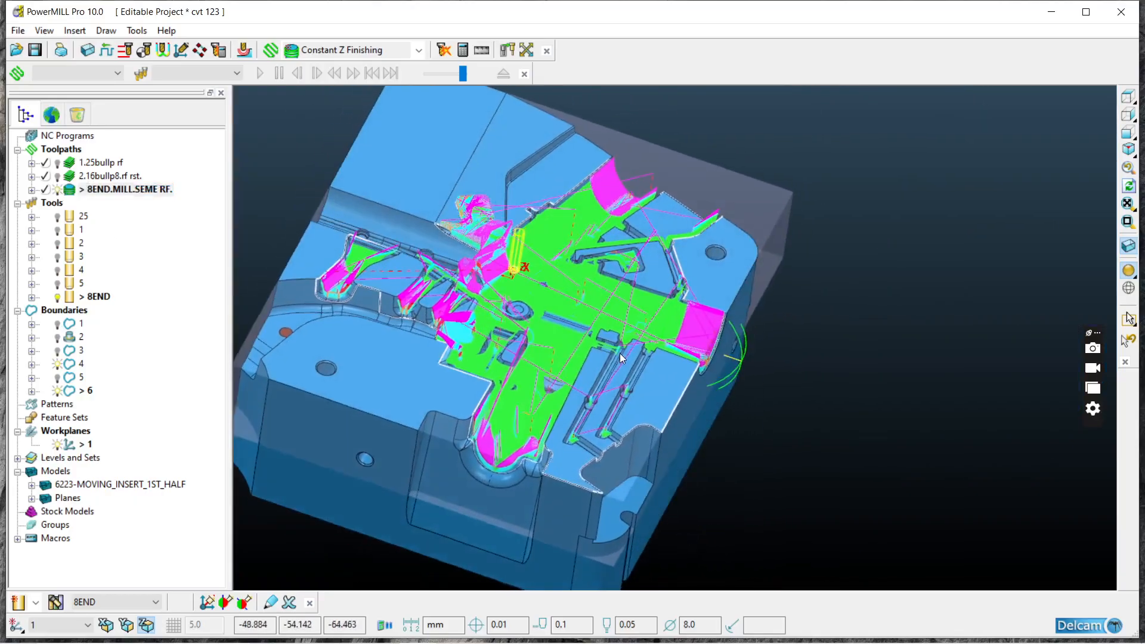
{"action": "scroll", "coordinate": [620, 353], "scroll_direction": "up", "scroll_amount": 5}
{"action": "scroll", "coordinate": [501, 351], "scroll_direction": "down", "scroll_amount": 2}
{"action": "middle_click_drag", "start_coordinate": [501, 352], "coordinate": [519, 287]}
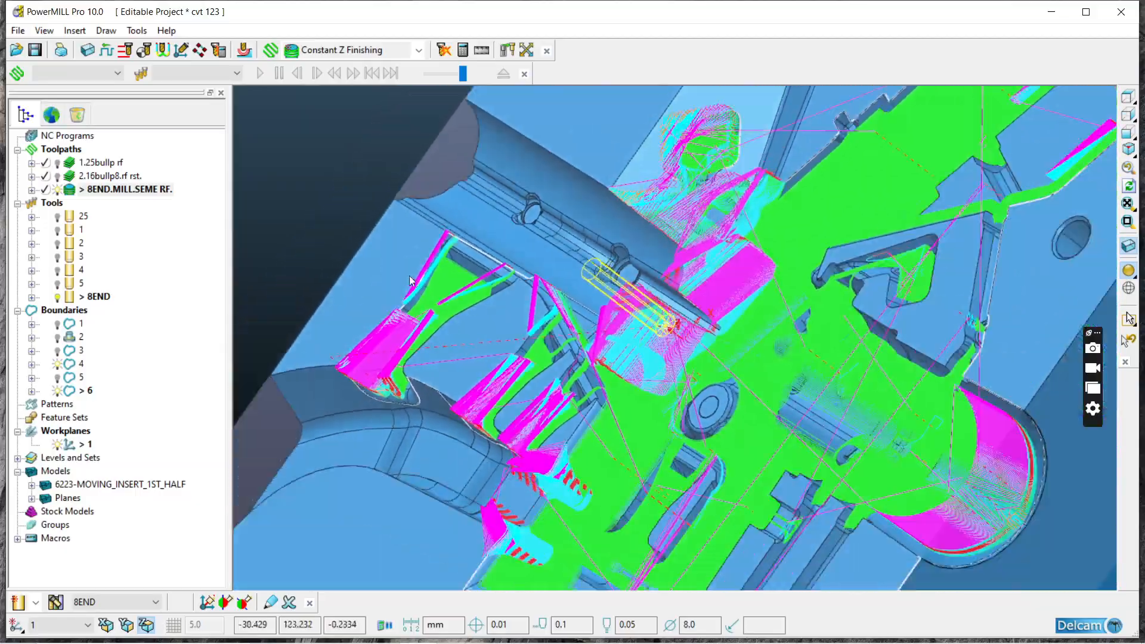
{"action": "scroll", "coordinate": [514, 284], "scroll_direction": "up", "scroll_amount": 5}
{"action": "scroll", "coordinate": [509, 191], "scroll_direction": "down", "scroll_amount": 4}
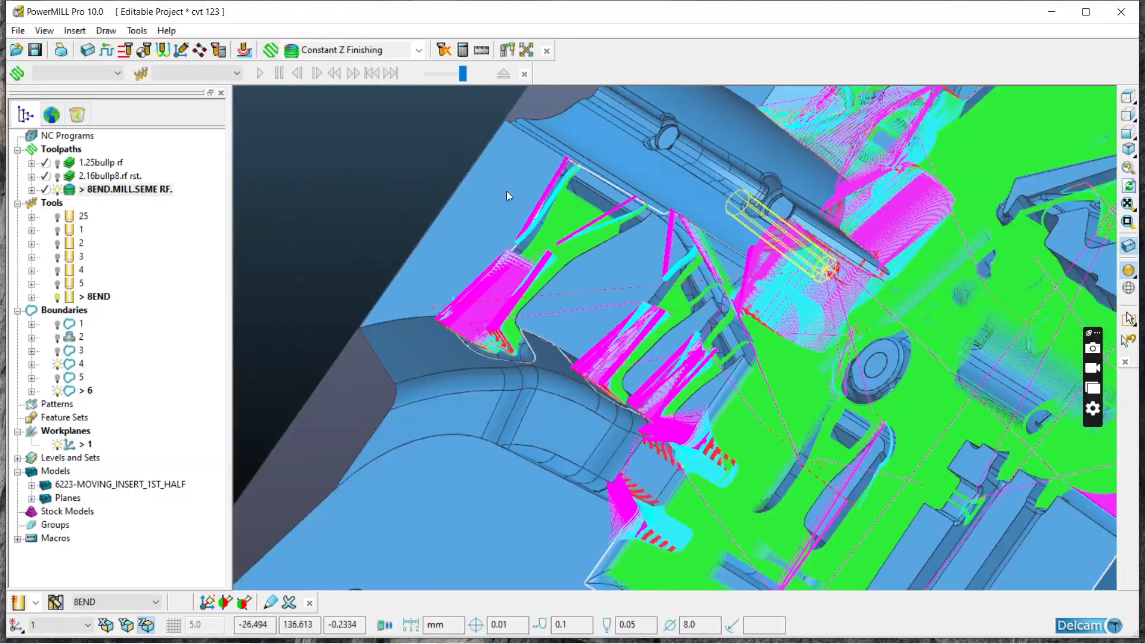
{"action": "scroll", "coordinate": [850, 403], "scroll_direction": "down", "scroll_amount": 4}
{"action": "scroll", "coordinate": [681, 328], "scroll_direction": "up", "scroll_amount": 3}
{"action": "middle_click_drag", "start_coordinate": [935, 409], "coordinate": [989, 465]}
{"action": "left_click", "coordinate": [1126, 97]}
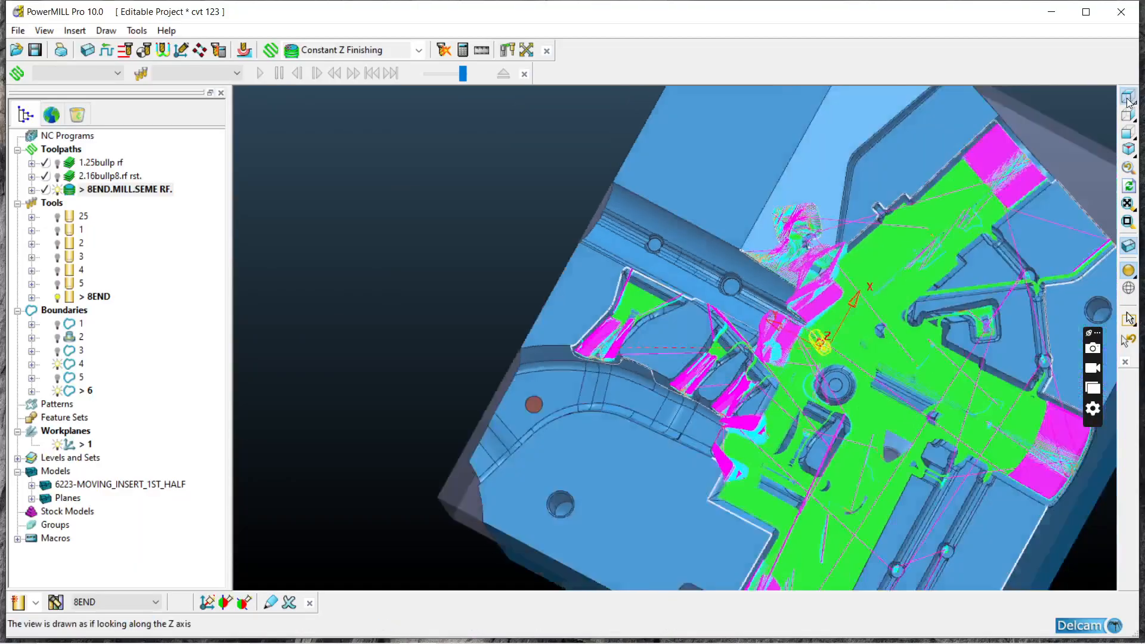
Step: Review the calculated toolpath's Constant Z Finishing settings and close them unchanged
{"action": "right_click", "coordinate": [81, 189]}
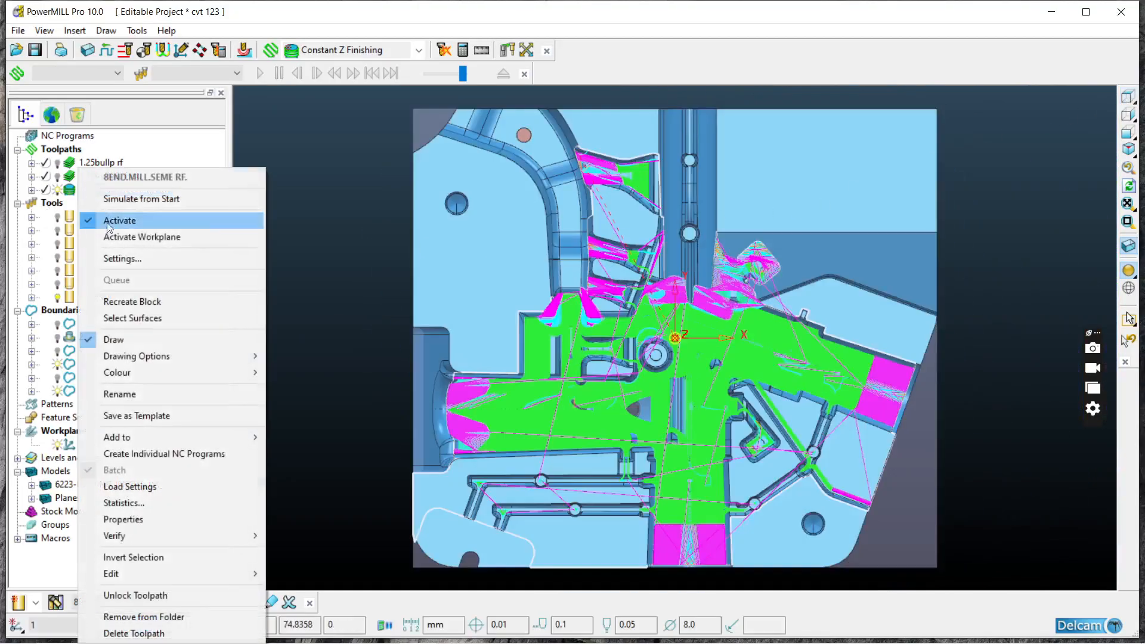
{"action": "left_click", "coordinate": [114, 257]}
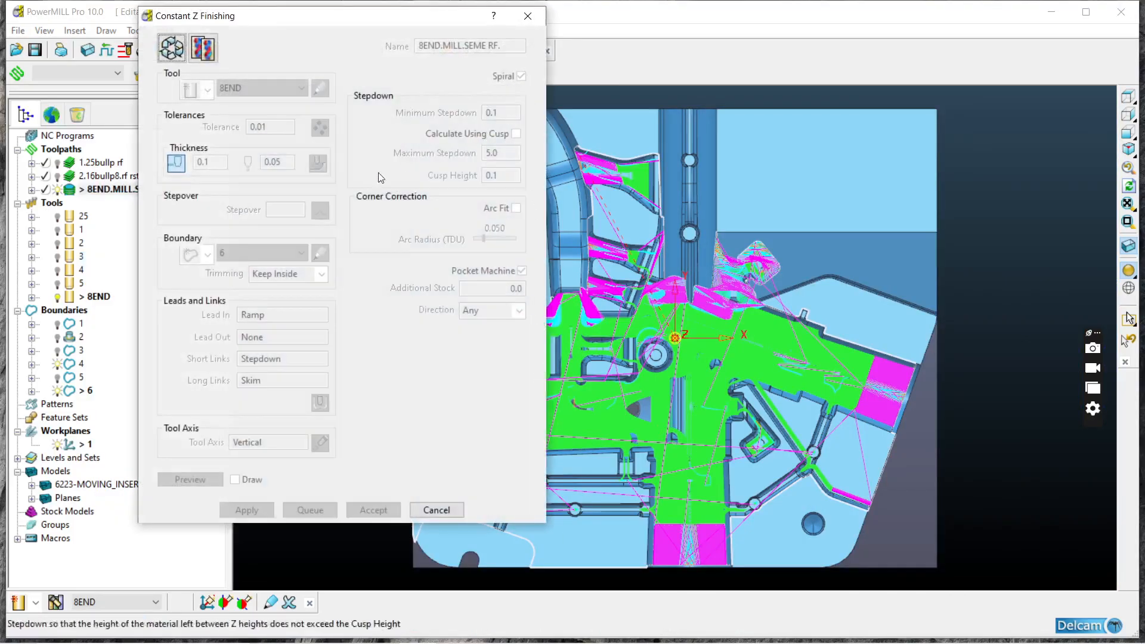
{"action": "left_click", "coordinate": [528, 16]}
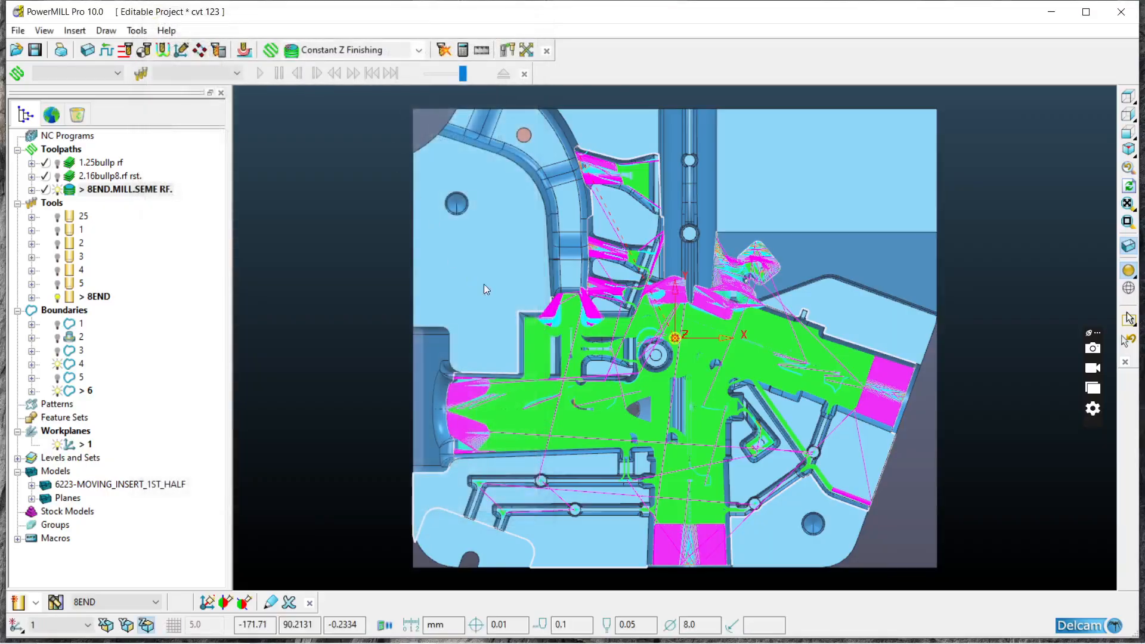
Step: Check the short, long and default link types in the toolpath's Leads and Links settings
{"action": "middle_click_drag", "start_coordinate": [588, 363], "coordinate": [546, 160]}
{"action": "left_click", "coordinate": [163, 52]}
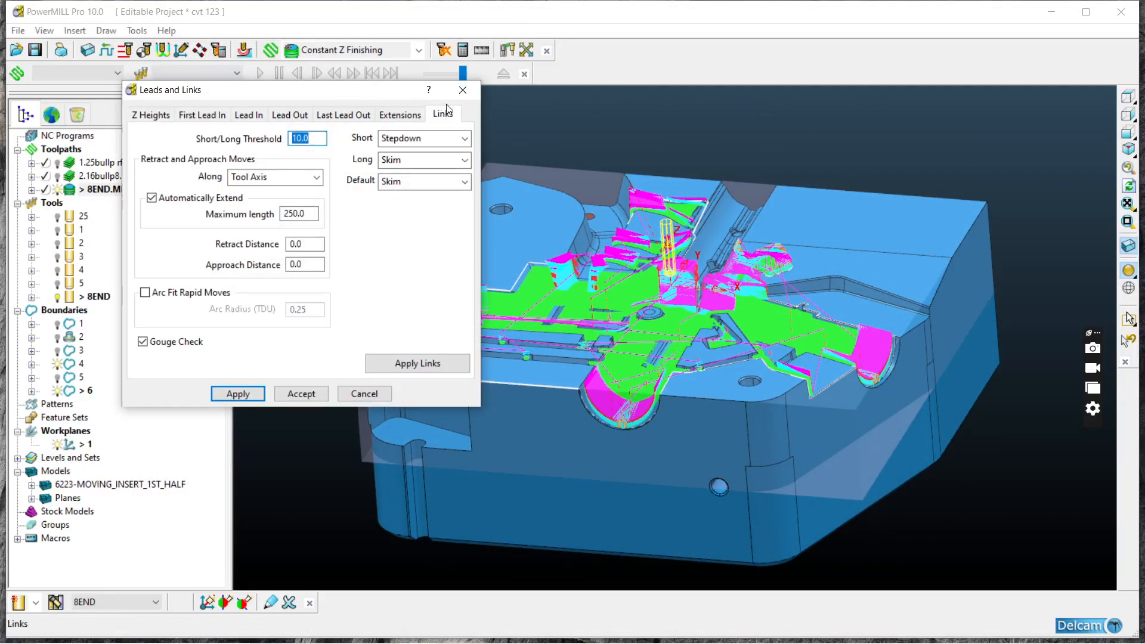
{"action": "left_click", "coordinate": [460, 91]}
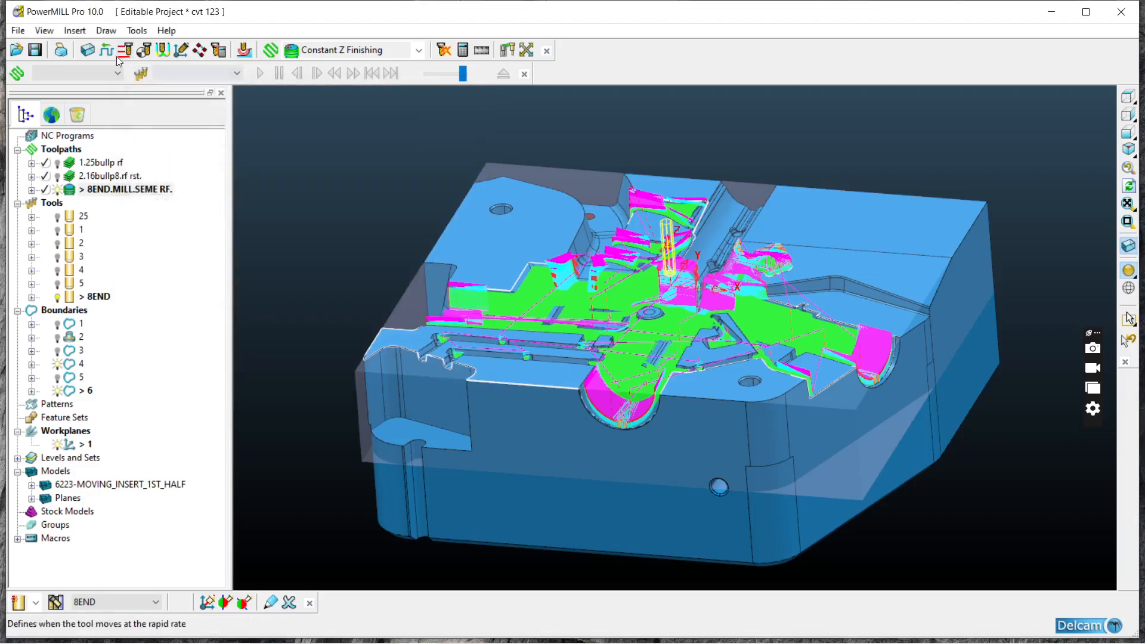
Step: Check the toolpath's feeds and speeds and its rapid move heights, accepting both without edits
{"action": "left_click", "coordinate": [143, 51]}
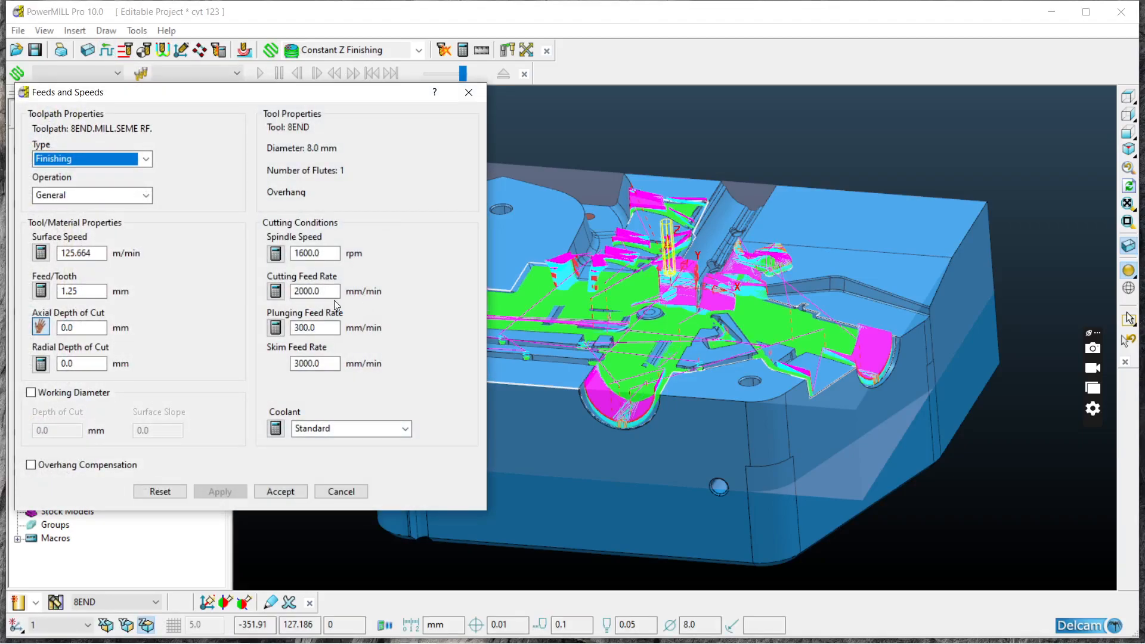
{"action": "double_click", "coordinate": [316, 291]}
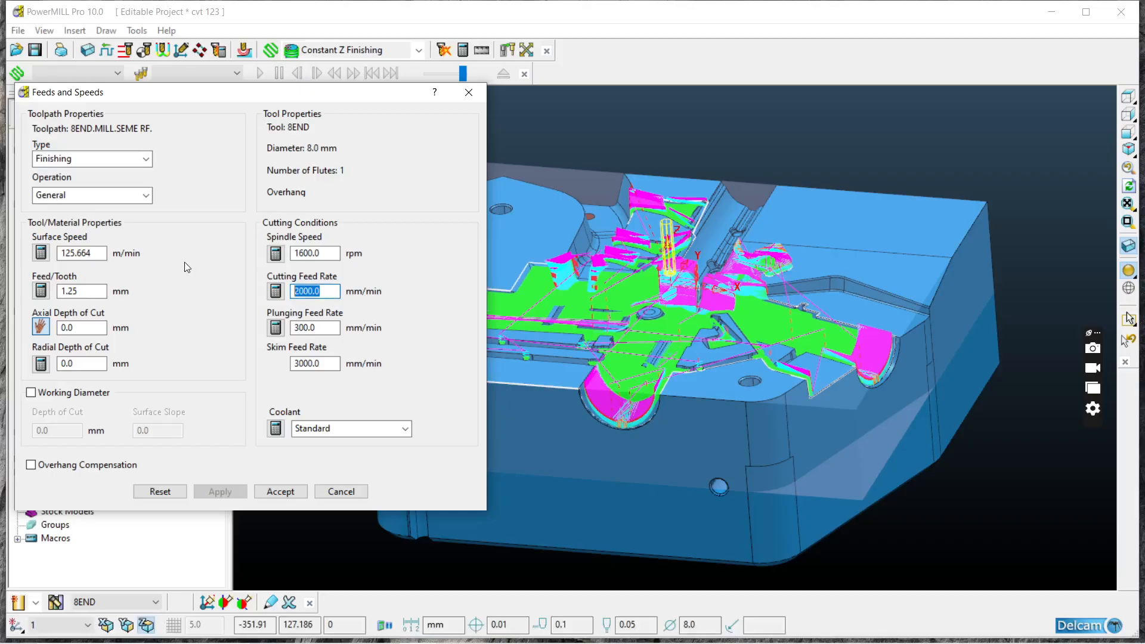
{"action": "left_click", "coordinate": [269, 496]}
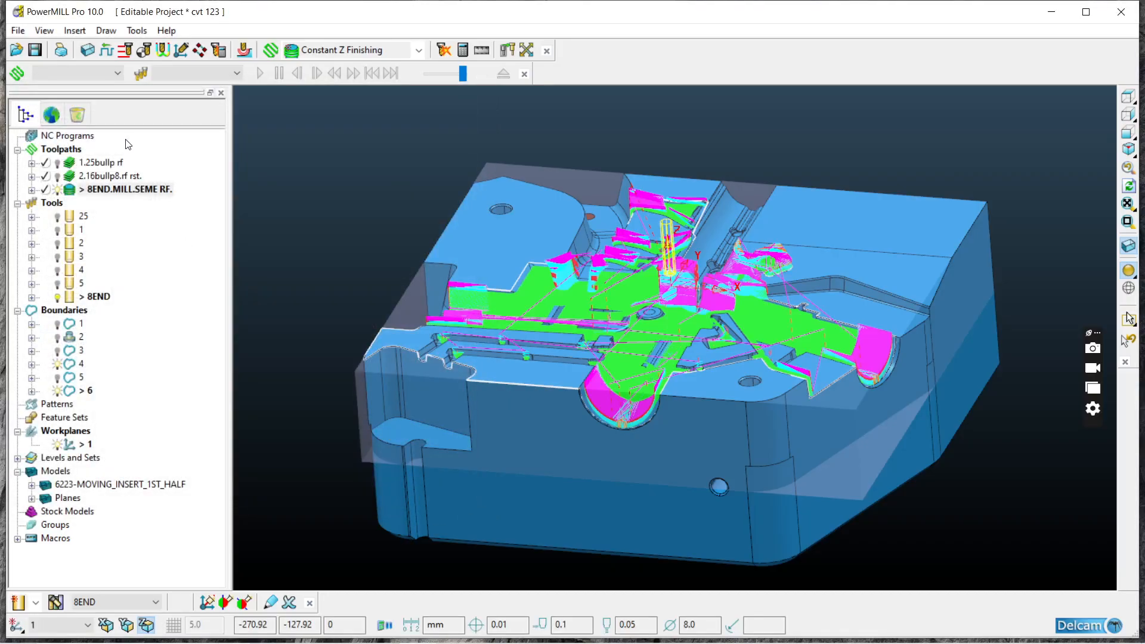
{"action": "left_click", "coordinate": [126, 51]}
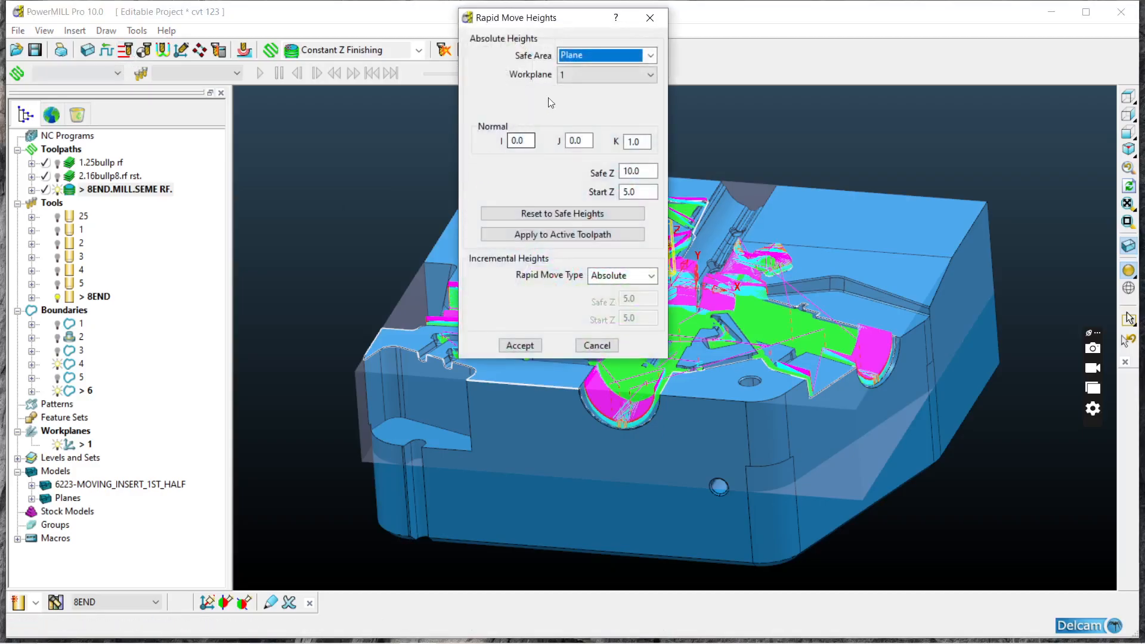
{"action": "left_click", "coordinate": [511, 347]}
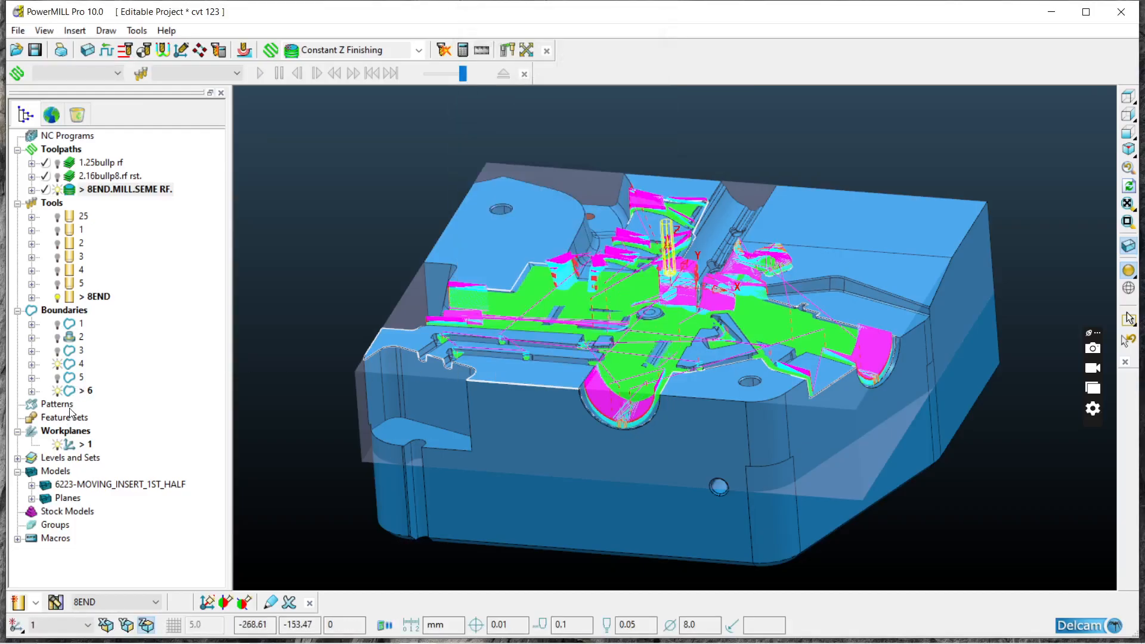
Step: Check the machining time and number of lifts in the statistics of 8END.MILL.SEME RF
{"action": "right_click", "coordinate": [109, 189]}
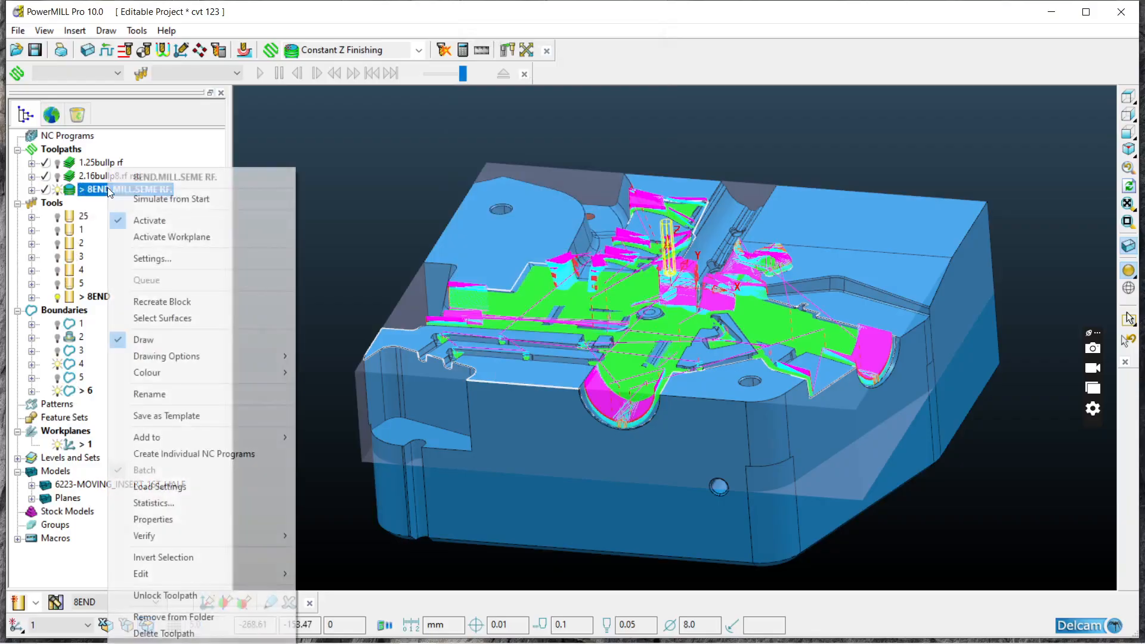
{"action": "left_click", "coordinate": [159, 503]}
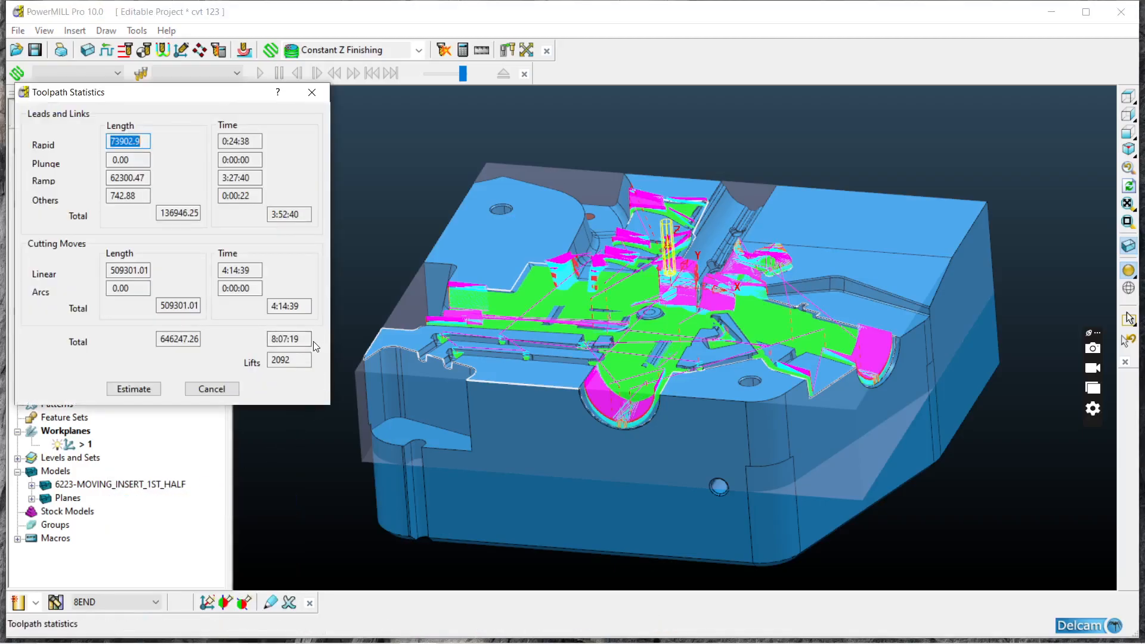
{"action": "left_click", "coordinate": [312, 92]}
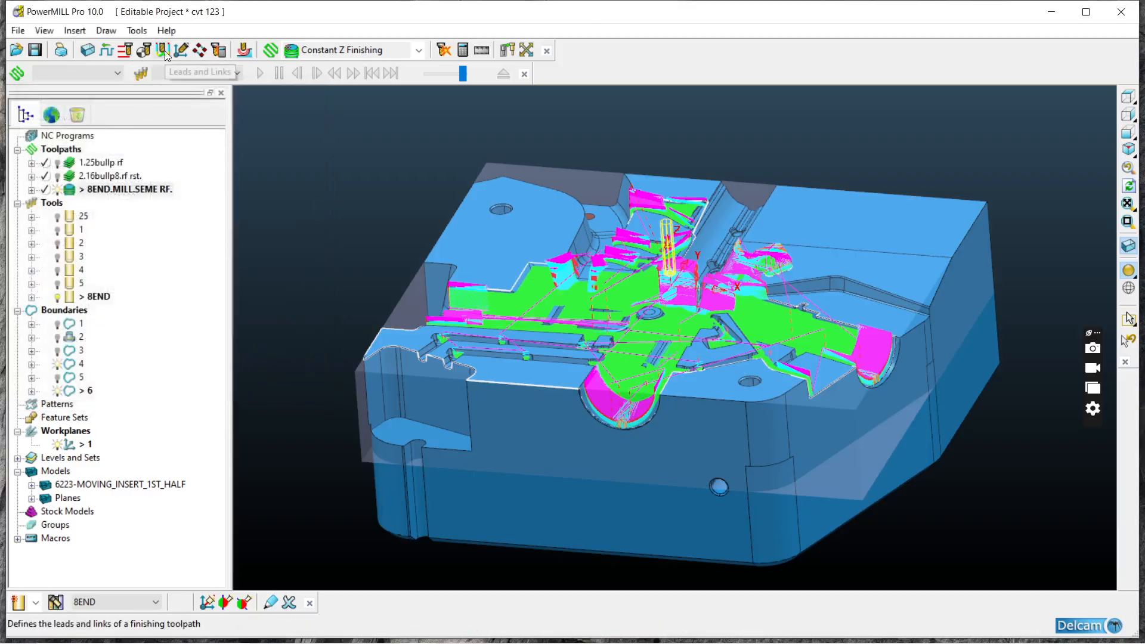
Step: Reopen Leads and Links to examine the link types and the skim and plunge distances
{"action": "left_click", "coordinate": [162, 50]}
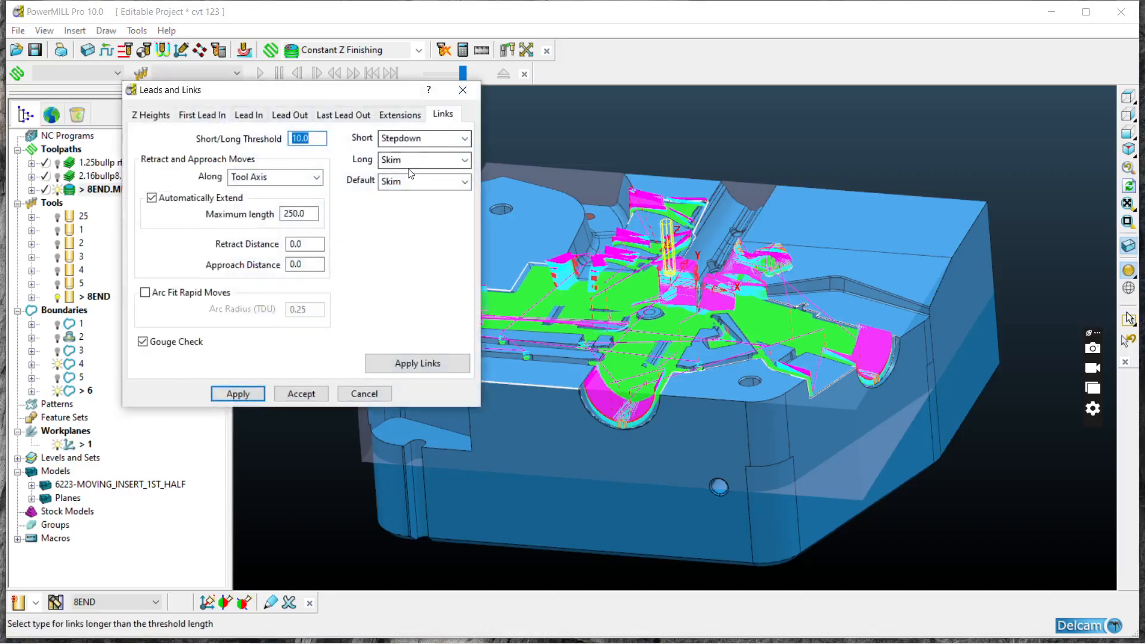
{"action": "left_click", "coordinate": [150, 114]}
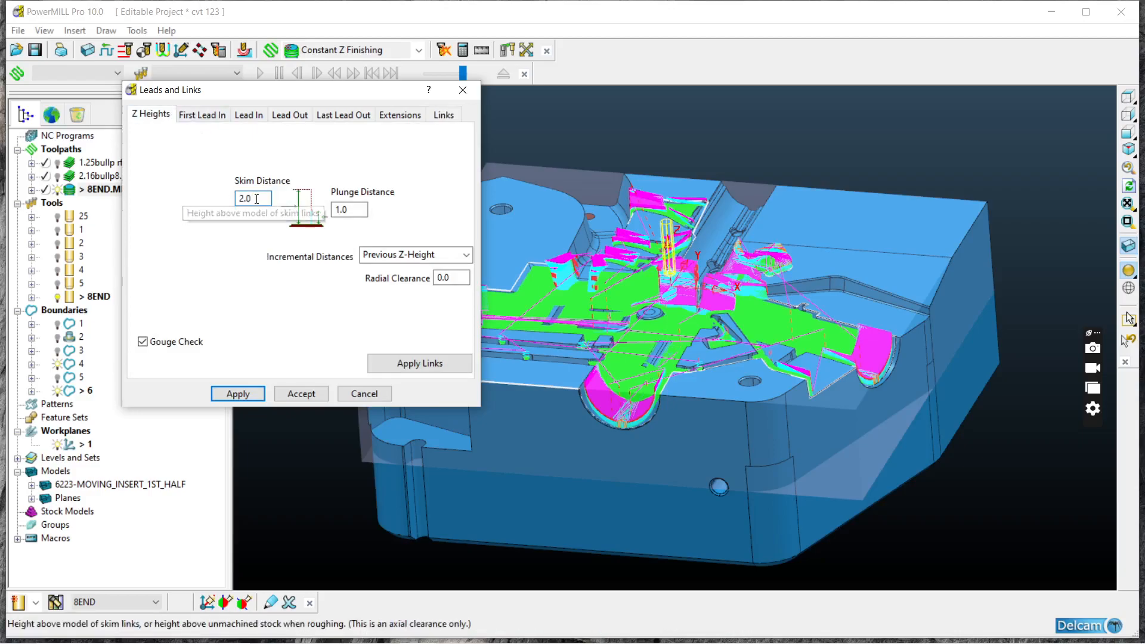
{"action": "key", "text": "Tab"}
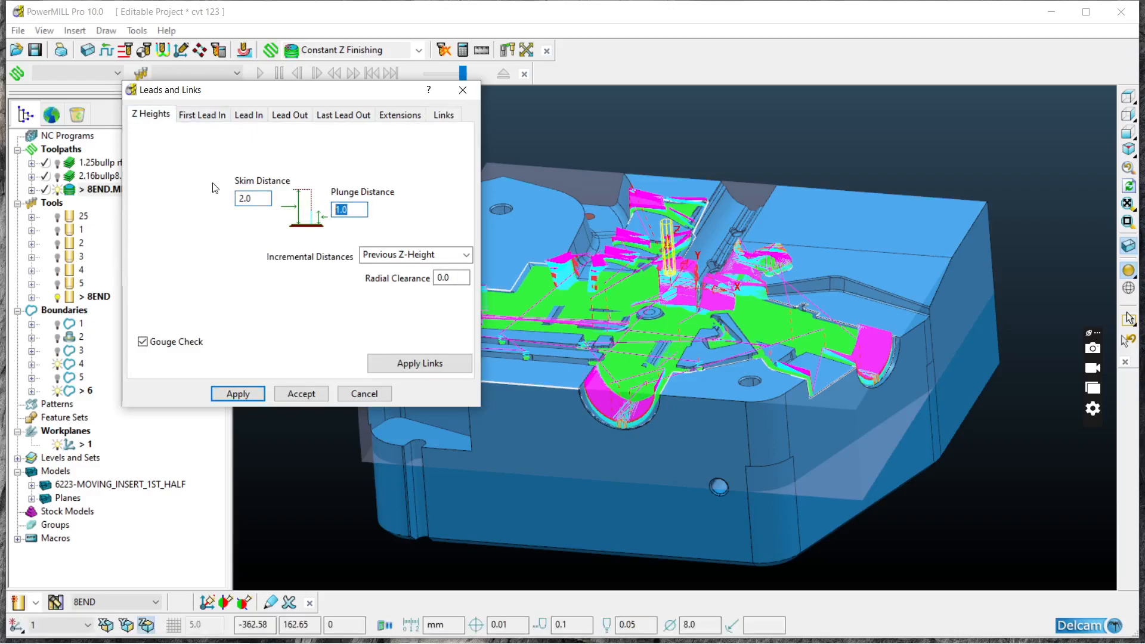
{"action": "key", "text": "shift+Tab"}
{"action": "left_click_drag", "start_coordinate": [273, 92], "coordinate": [443, 139]}
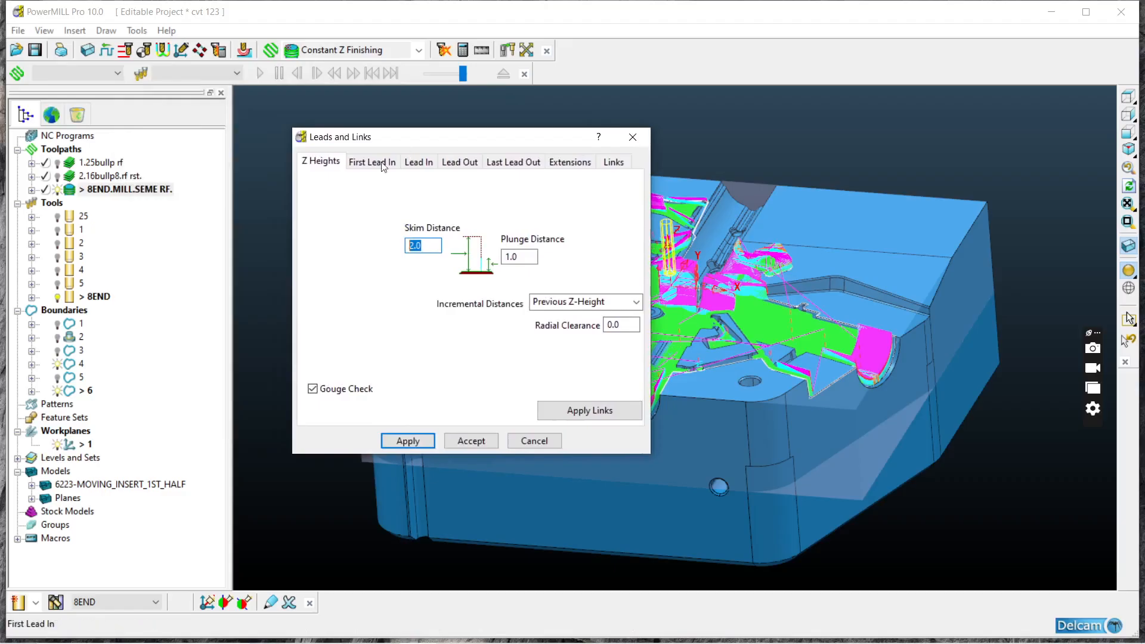
Step: Compare the cutting, plunging and skim feed rates with the skim and plunge distances, and close Feeds and Speeds
{"action": "left_click", "coordinate": [108, 53]}
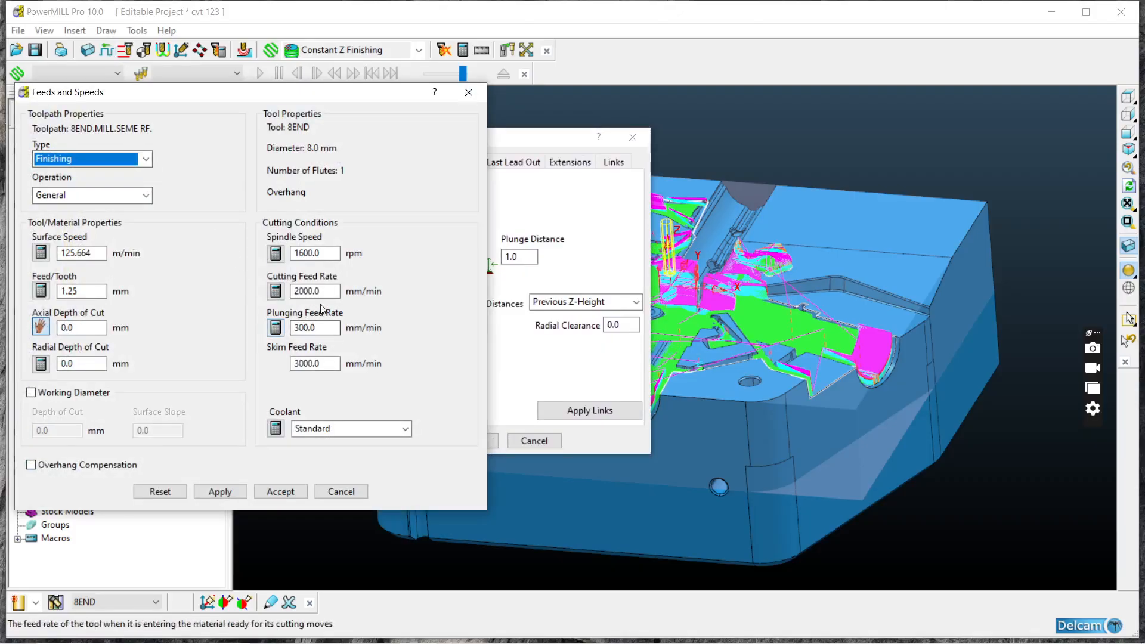
{"action": "left_click_drag", "start_coordinate": [331, 295], "coordinate": [178, 268]}
{"action": "left_click_drag", "start_coordinate": [318, 326], "coordinate": [248, 309]}
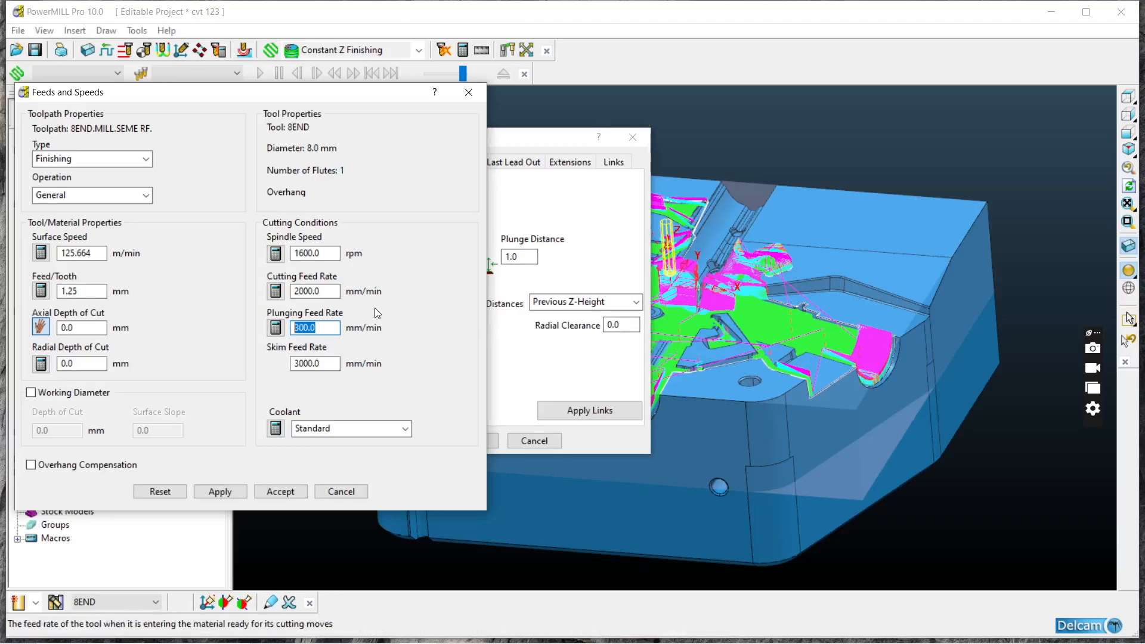
{"action": "left_click_drag", "start_coordinate": [325, 327], "coordinate": [311, 328]}
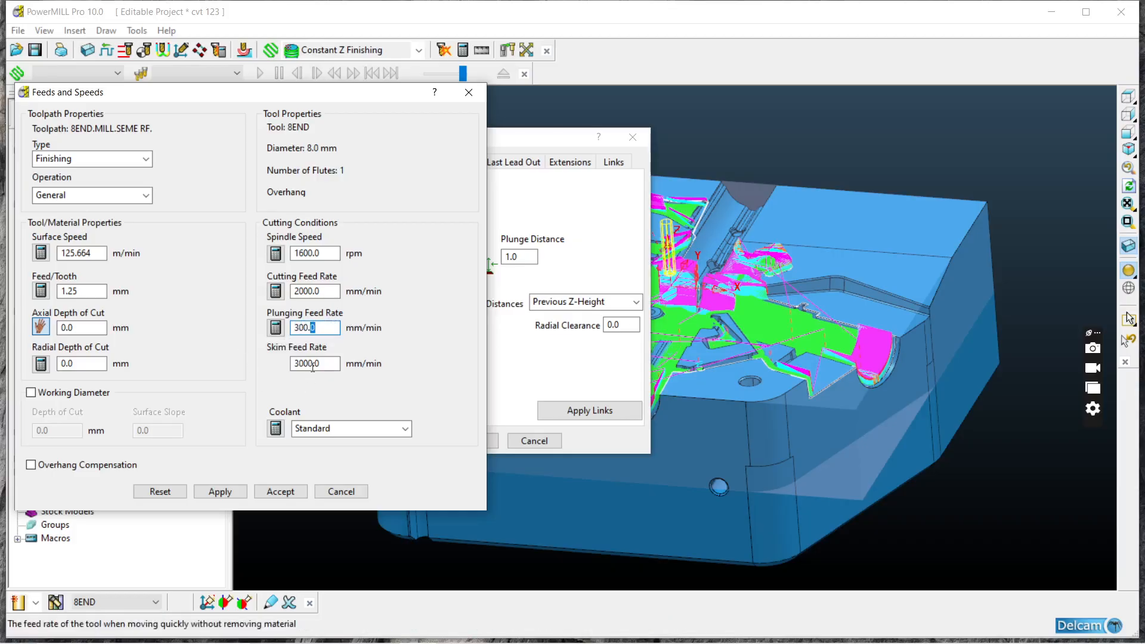
{"action": "left_click_drag", "start_coordinate": [330, 366], "coordinate": [285, 364]}
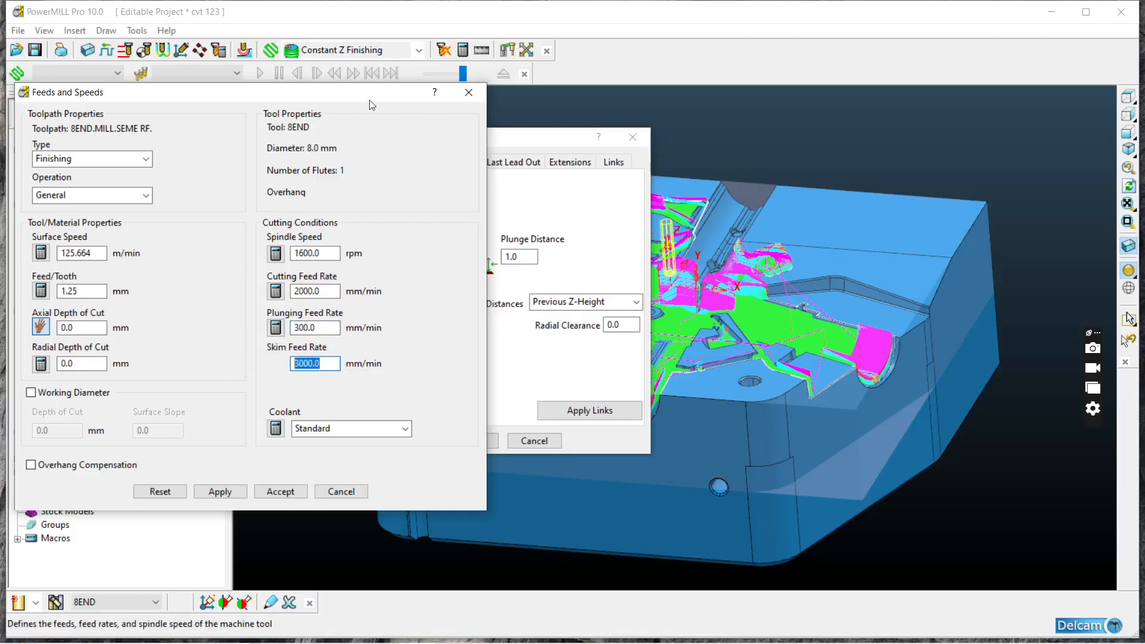
{"action": "left_click_drag", "start_coordinate": [356, 101], "coordinate": [3, 52]}
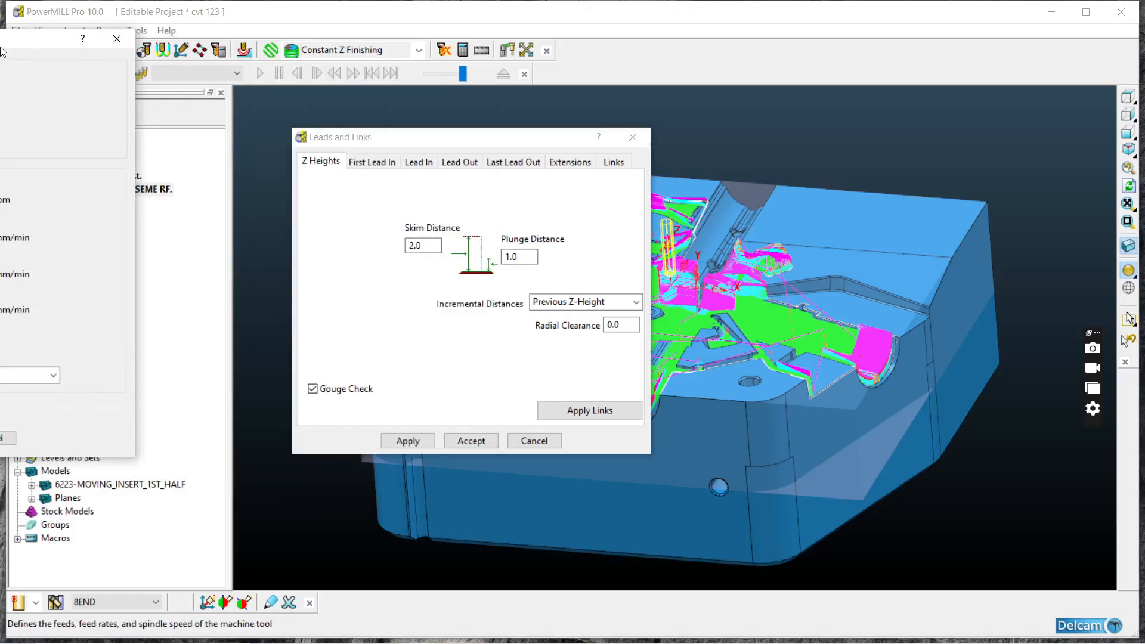
{"action": "left_click", "coordinate": [455, 270]}
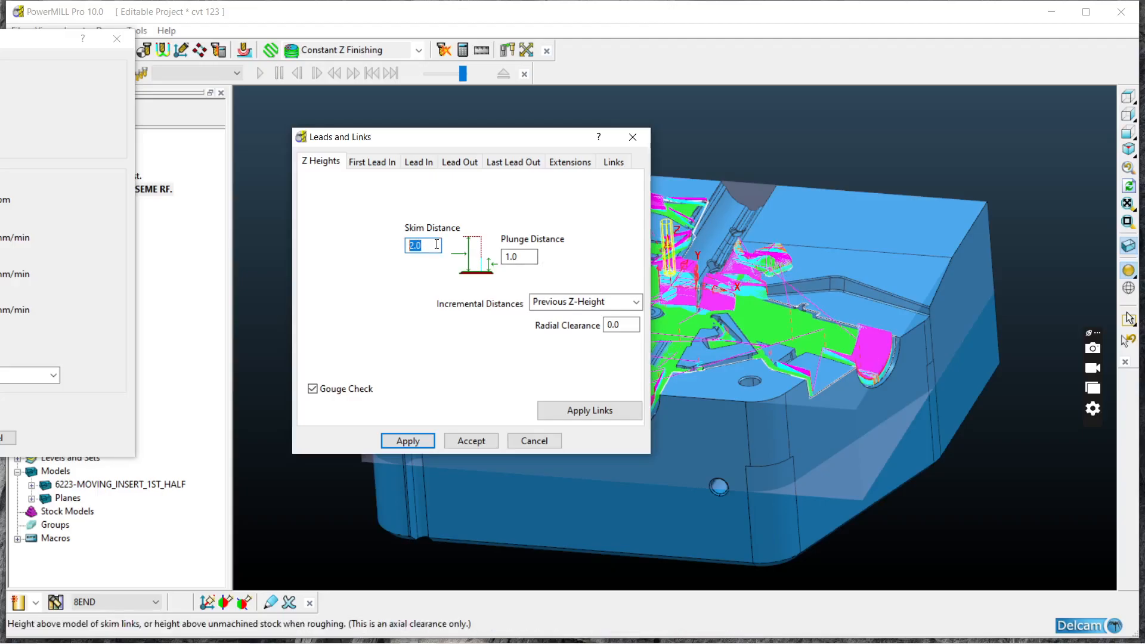
{"action": "left_click_drag", "start_coordinate": [67, 44], "coordinate": [187, 70]}
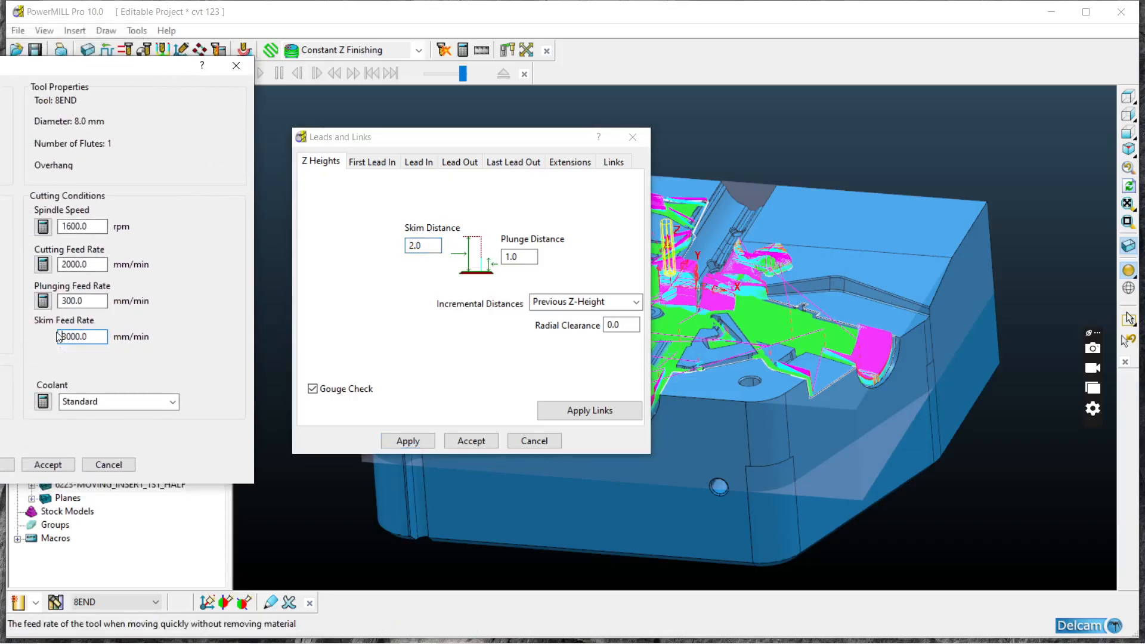
{"action": "left_click", "coordinate": [236, 66]}
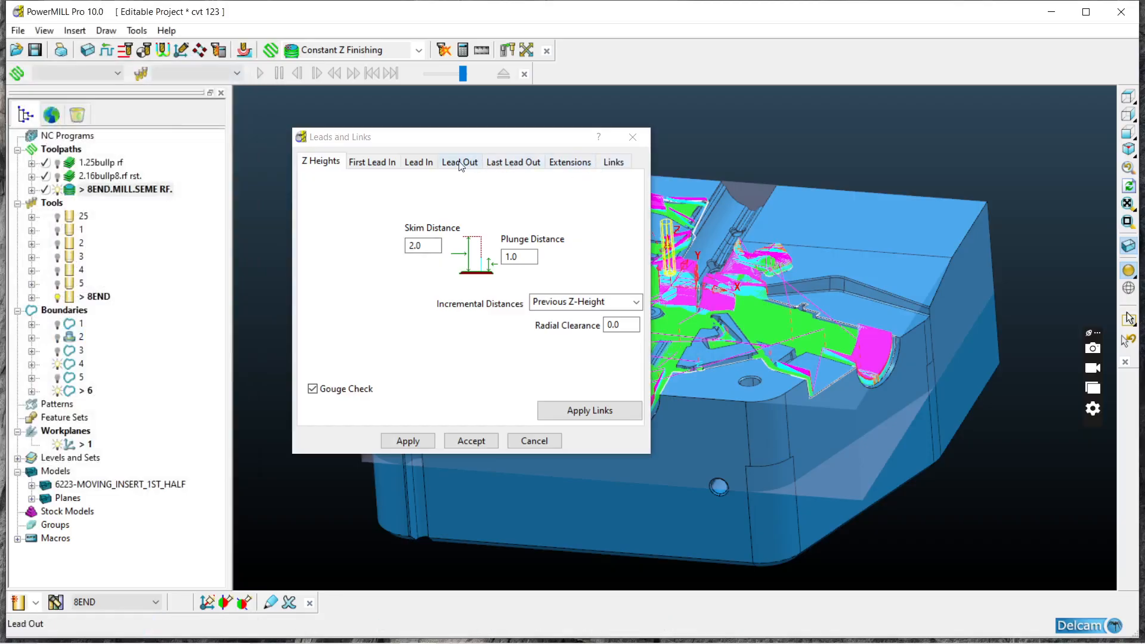
Step: Set the first-choice lead-in to None and apply it to the active toolpath
{"action": "left_click", "coordinate": [383, 162]}
{"action": "left_click", "coordinate": [410, 162]}
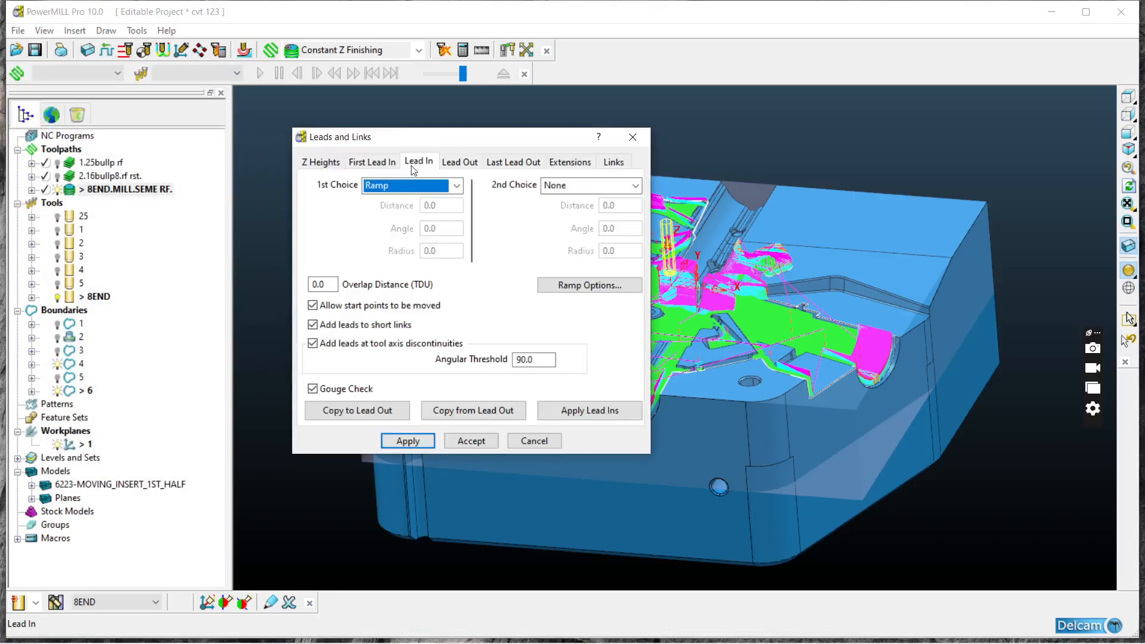
{"action": "left_click", "coordinate": [399, 185]}
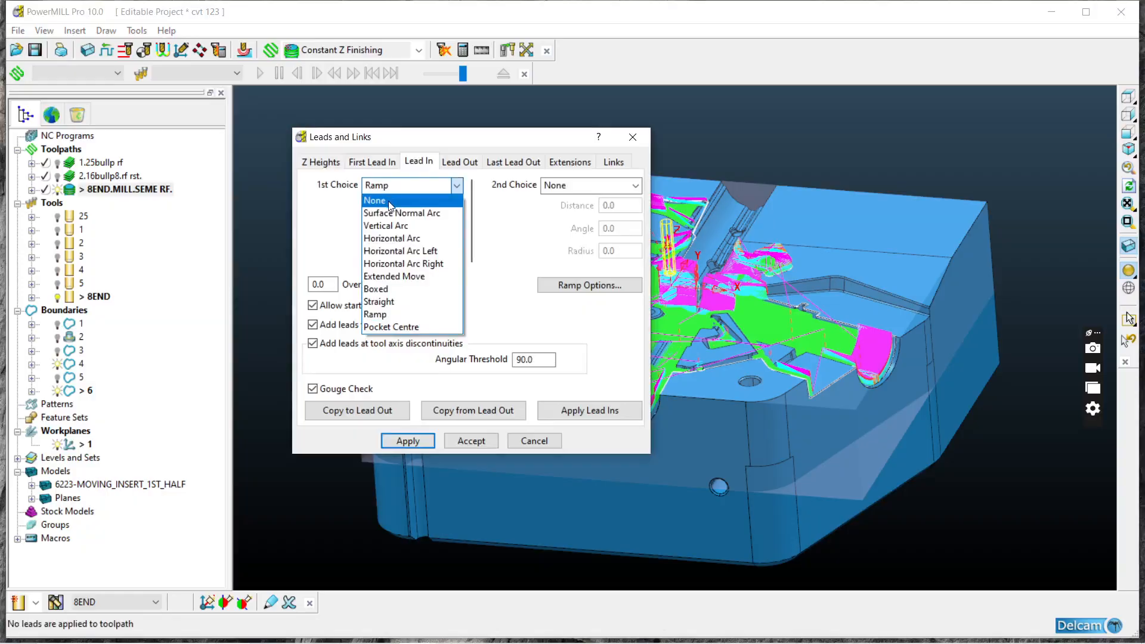
{"action": "left_click", "coordinate": [392, 201]}
{"action": "left_click", "coordinate": [410, 439]}
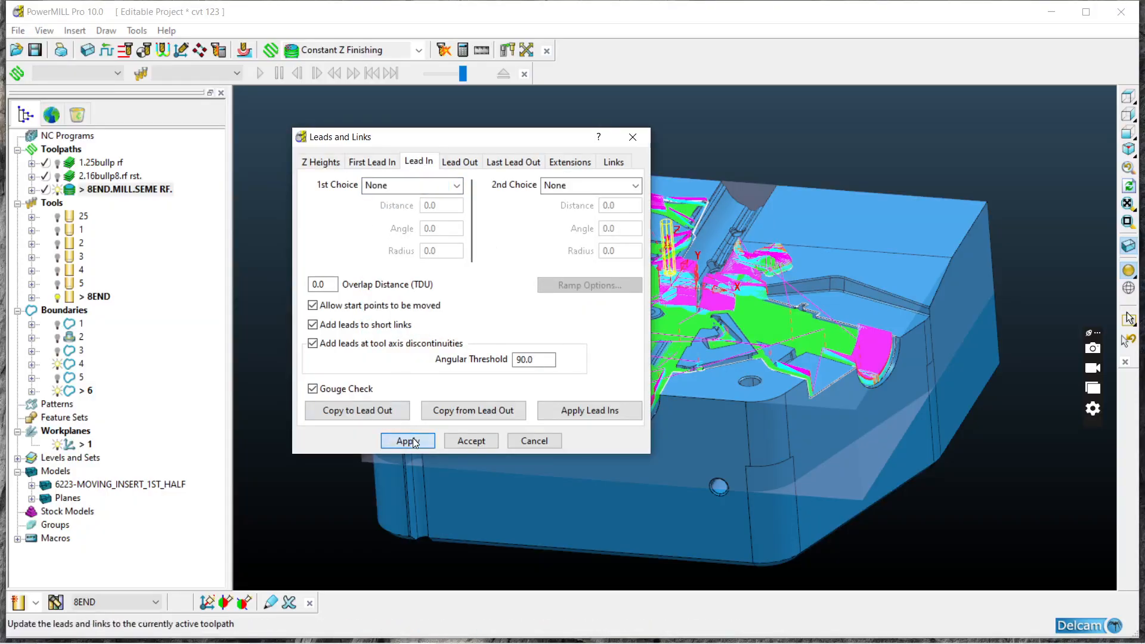
Step: Apply the lead-ins to 8END.MILL.SEME RF., accept the Leads and Links settings, and inspect the toolpath along the cavity walls
{"action": "left_click", "coordinate": [558, 414]}
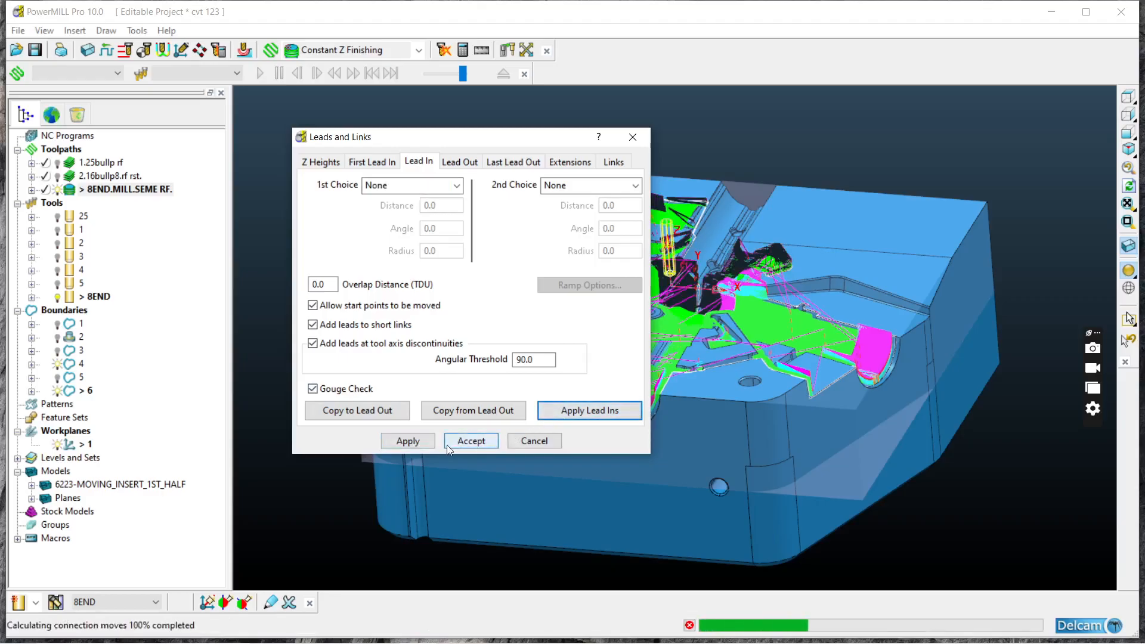
{"action": "left_click", "coordinate": [471, 441]}
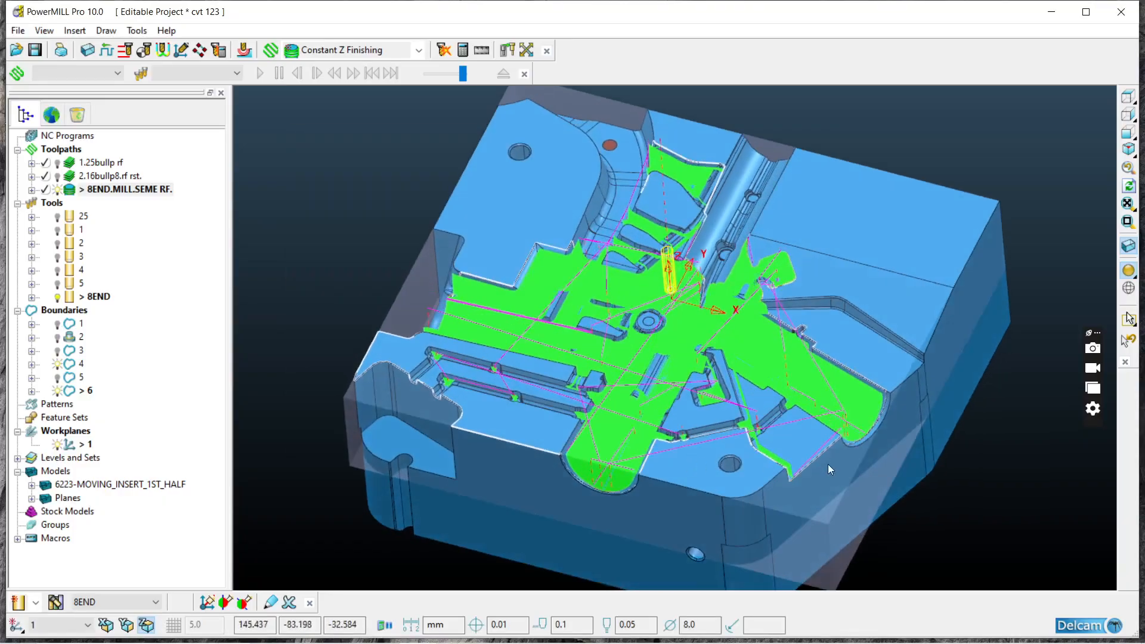
{"action": "scroll", "coordinate": [846, 416], "scroll_direction": "up", "scroll_amount": 5}
{"action": "scroll", "coordinate": [838, 432], "scroll_direction": "down", "scroll_amount": 5}
{"action": "scroll", "coordinate": [512, 222], "scroll_direction": "up", "scroll_amount": 6}
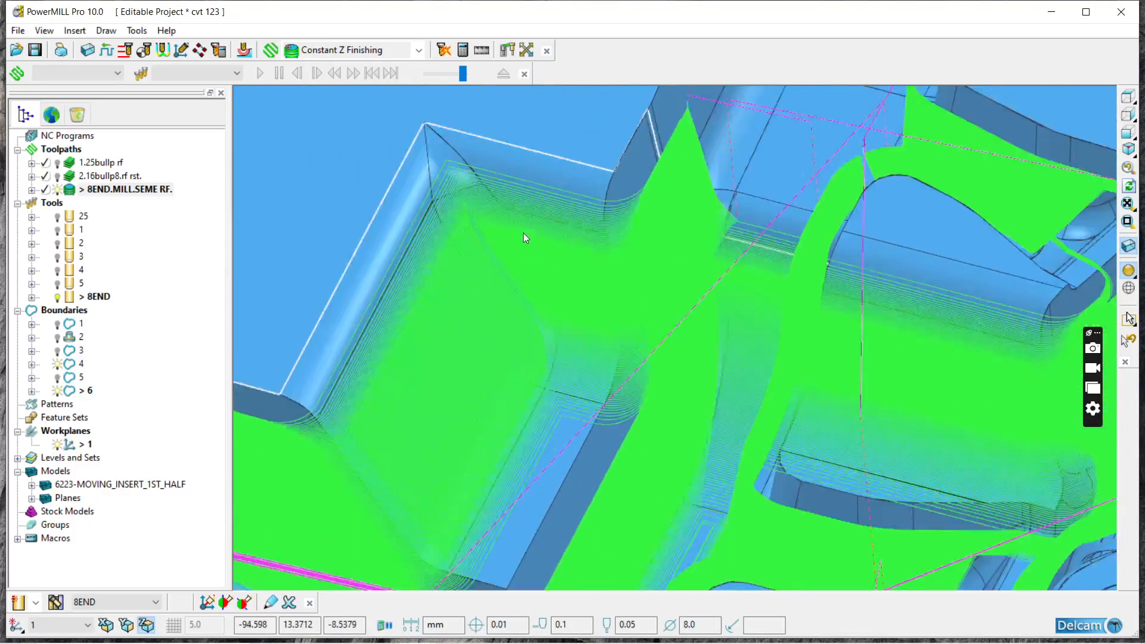
{"action": "scroll", "coordinate": [623, 262], "scroll_direction": "down", "scroll_amount": 3}
{"action": "scroll", "coordinate": [775, 149], "scroll_direction": "down", "scroll_amount": 6}
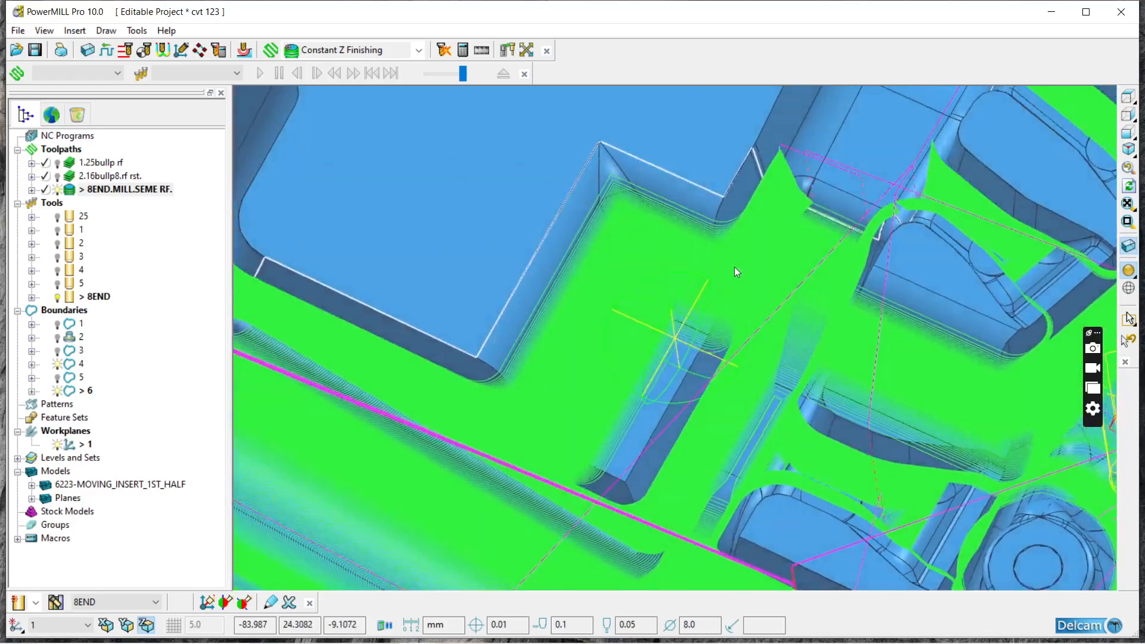
{"action": "middle_click_drag", "start_coordinate": [735, 267], "coordinate": [720, 275]}
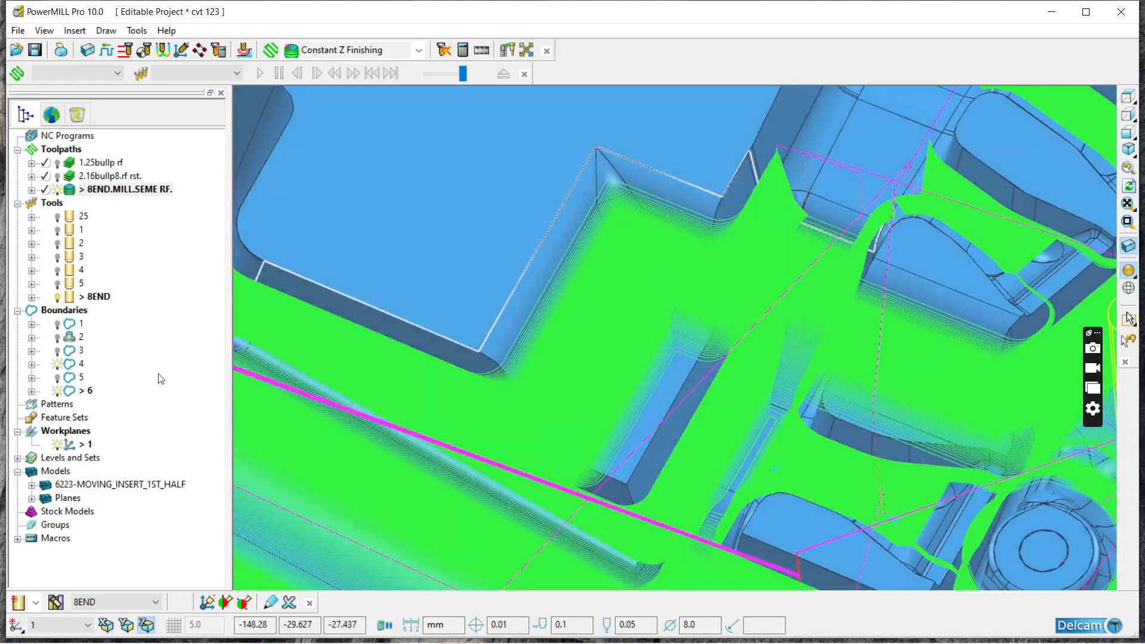
Step: Check the total machining time in the statistics of 8END.MILL.SEME RF. and close them
{"action": "right_click", "coordinate": [132, 189]}
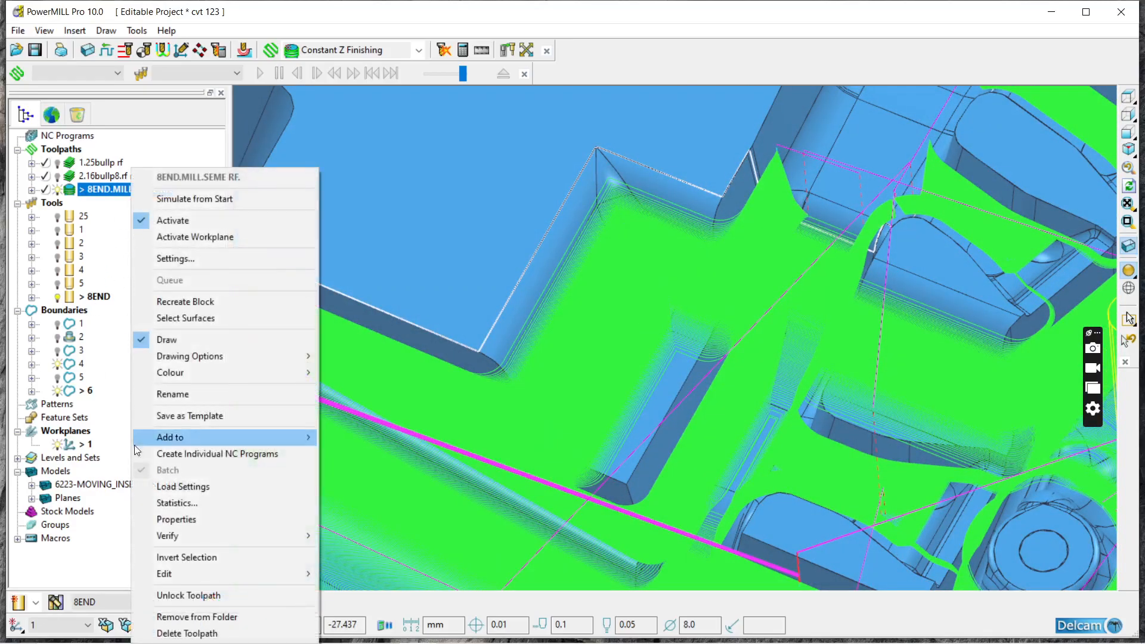
{"action": "left_click", "coordinate": [174, 504]}
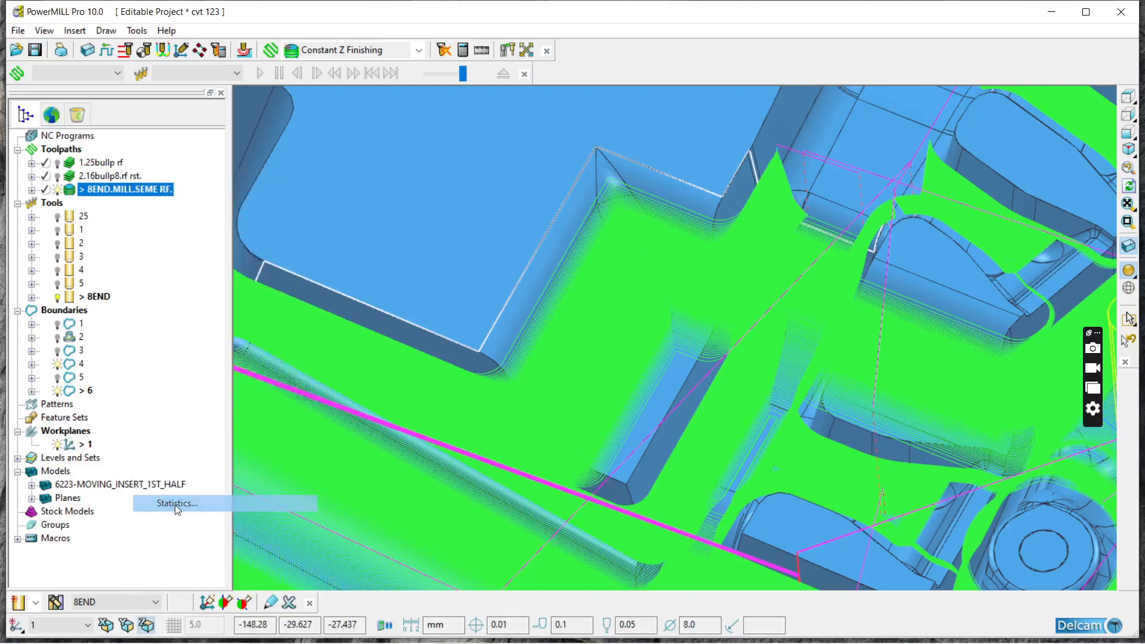
{"action": "left_click", "coordinate": [293, 339]}
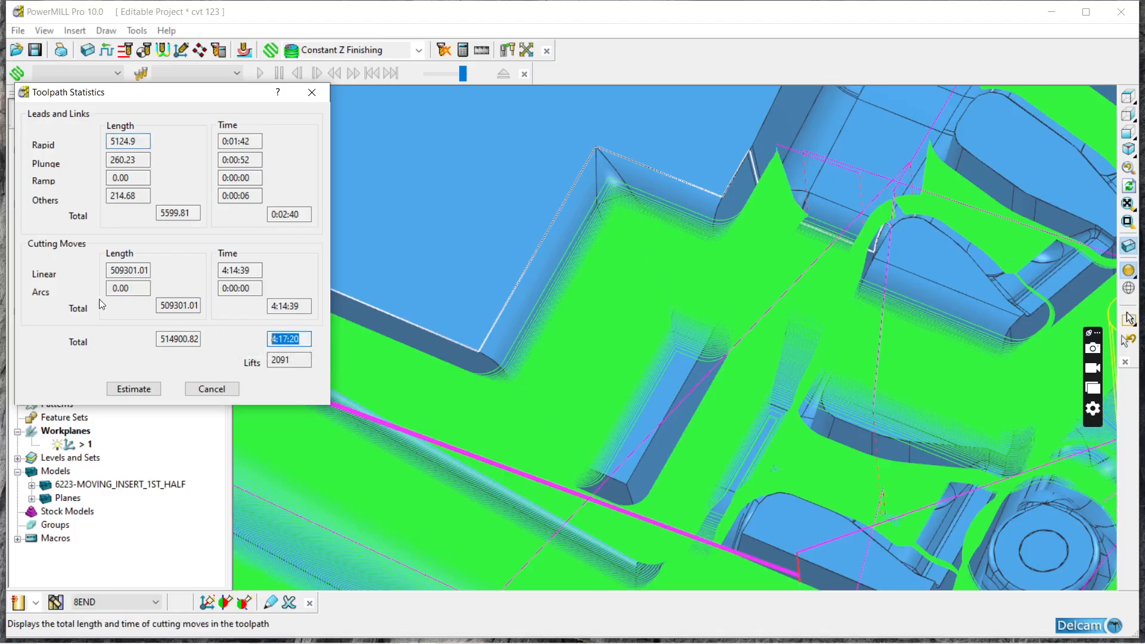
{"action": "left_click", "coordinate": [305, 96]}
Step: Examine the toolpath's coverage of the cavity, toggling the display of 8END.MILL.SEME RF. to compare it with the bare model
{"action": "scroll", "coordinate": [496, 264], "scroll_direction": "down", "scroll_amount": 5}
{"action": "middle_click_drag", "start_coordinate": [593, 411], "coordinate": [901, 388]}
{"action": "scroll", "coordinate": [648, 392], "scroll_direction": "down", "scroll_amount": 3}
{"action": "middle_click_drag", "start_coordinate": [648, 392], "coordinate": [667, 489]}
{"action": "scroll", "coordinate": [652, 501], "scroll_direction": "up", "scroll_amount": 3}
{"action": "scroll", "coordinate": [559, 374], "scroll_direction": "up", "scroll_amount": 2}
{"action": "middle_click_drag", "start_coordinate": [559, 374], "coordinate": [577, 421]}
{"action": "scroll", "coordinate": [529, 391], "scroll_direction": "down", "scroll_amount": 5}
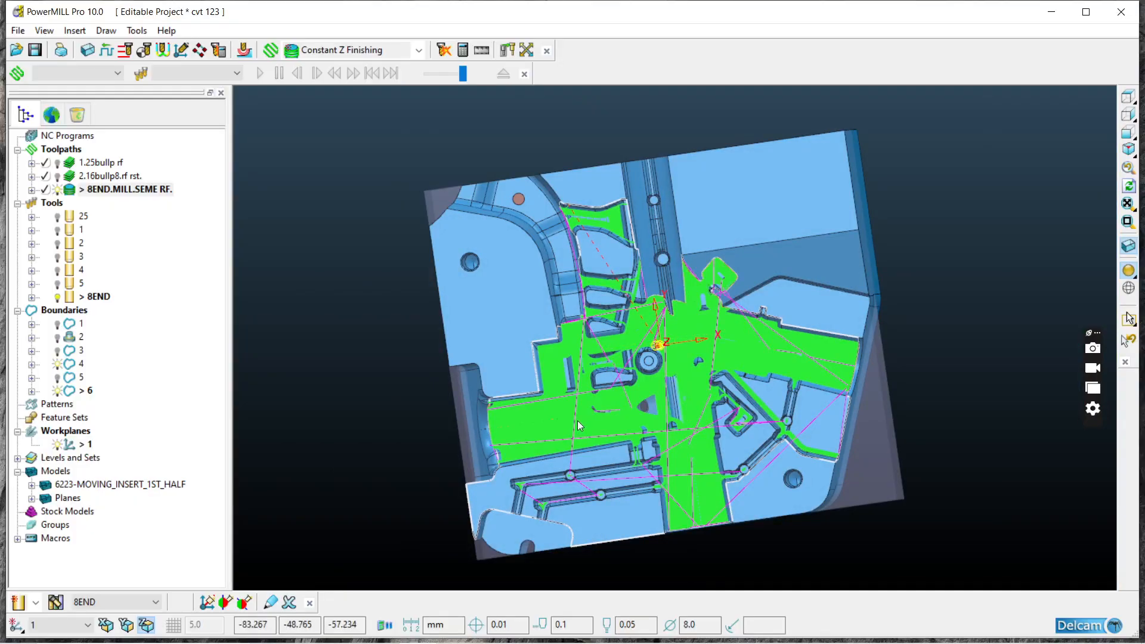
{"action": "scroll", "coordinate": [632, 362], "scroll_direction": "up", "scroll_amount": 3}
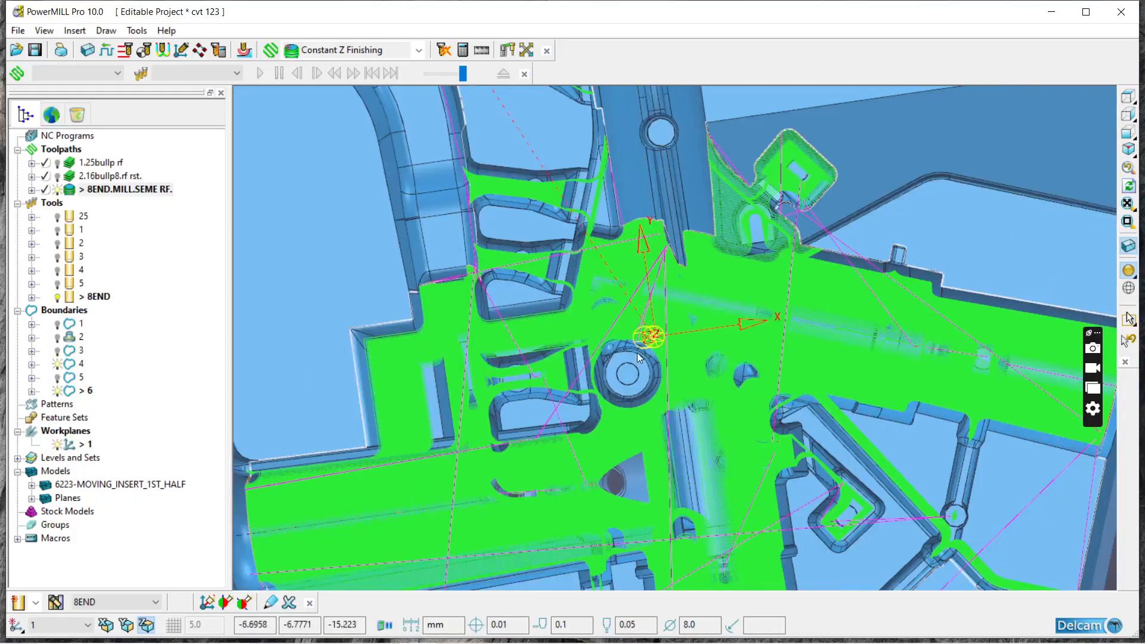
{"action": "left_click", "coordinate": [56, 189]}
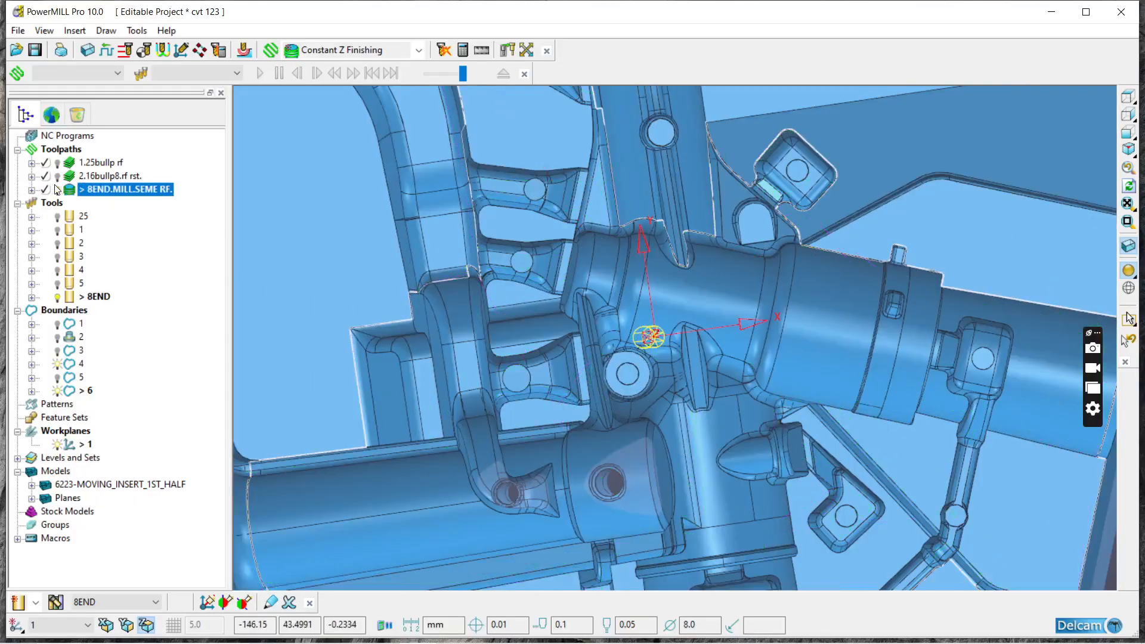
{"action": "scroll", "coordinate": [620, 339], "scroll_direction": "down", "scroll_amount": 3}
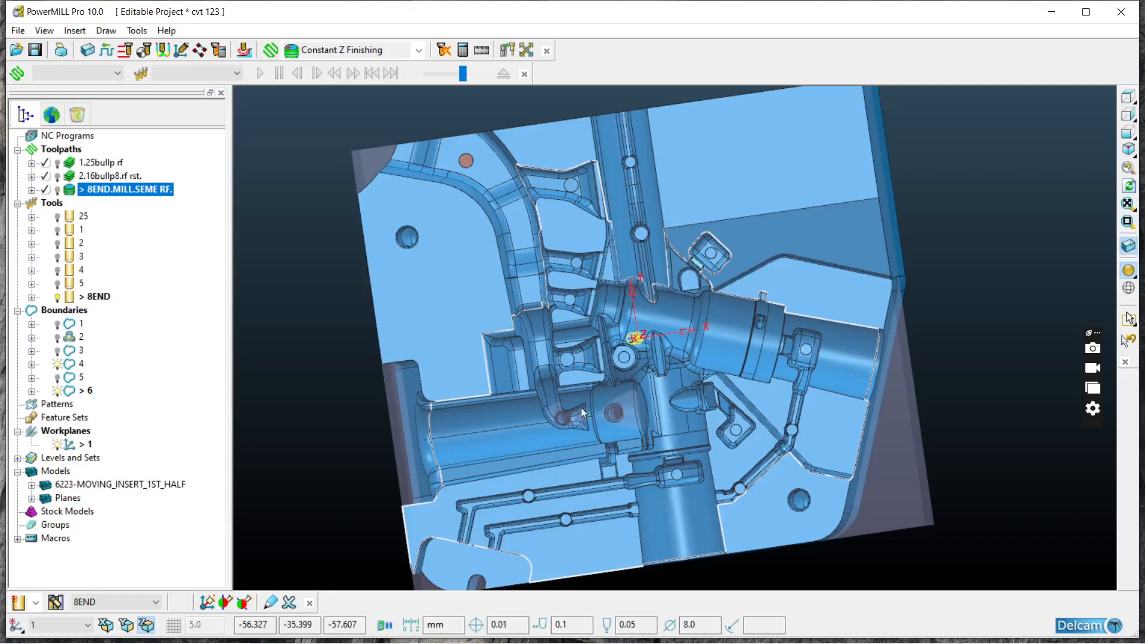
{"action": "left_click", "coordinate": [58, 189]}
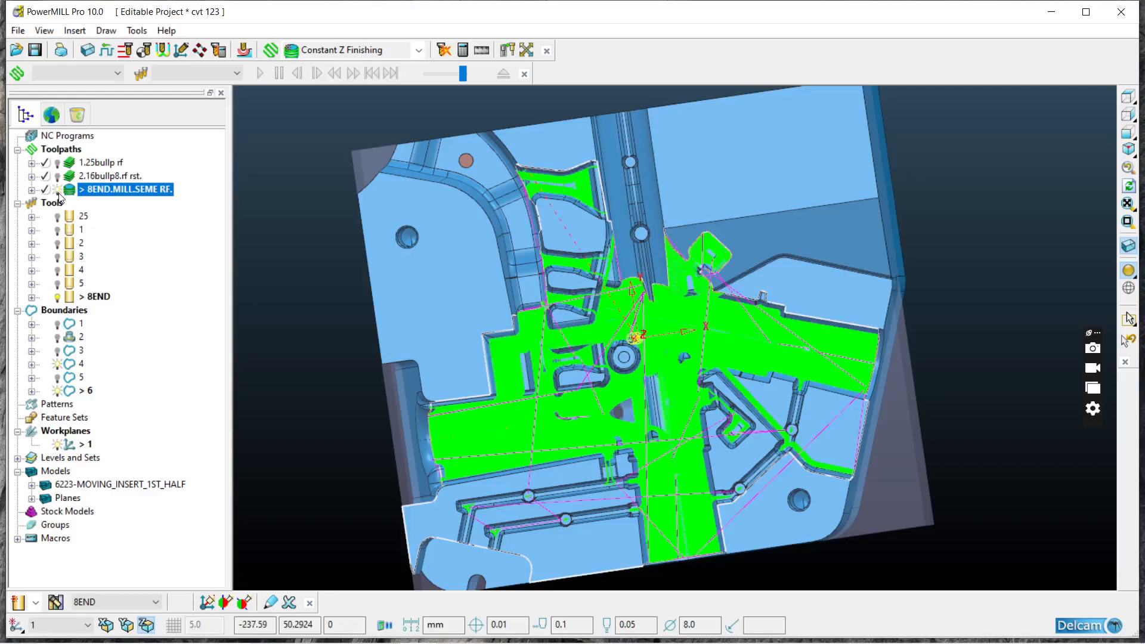
{"action": "scroll", "coordinate": [512, 417], "scroll_direction": "up", "scroll_amount": 4}
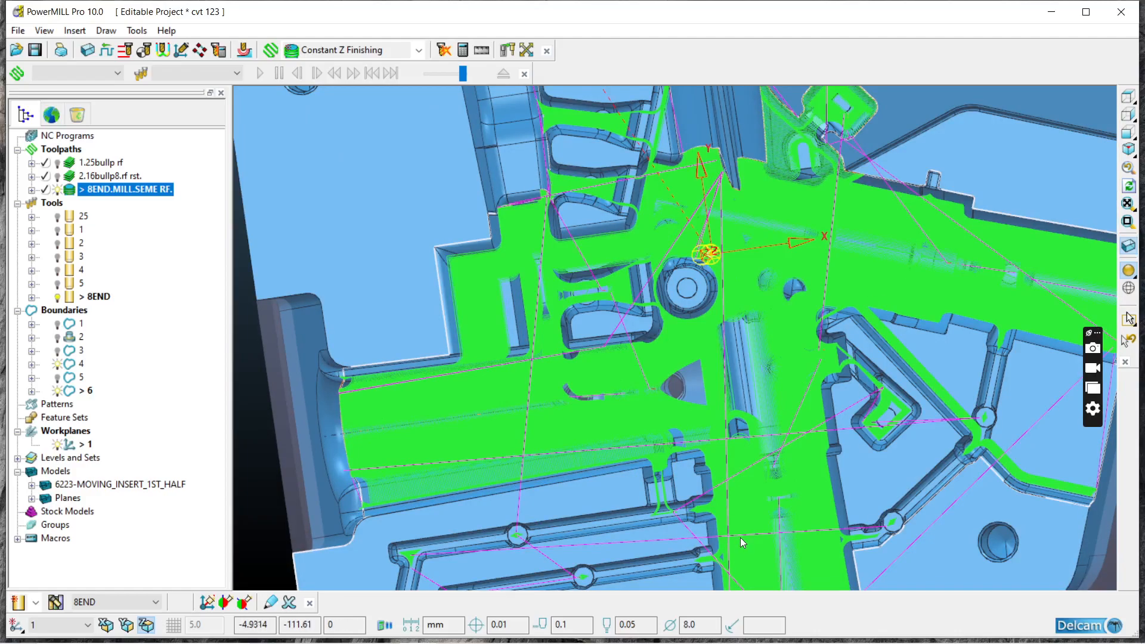
Step: Hide the 8END.MILL.SEME RF. toolpath and inspect the two narrow channels with round pads near the insert's front edge
{"action": "left_click", "coordinate": [57, 190]}
{"action": "scroll", "coordinate": [599, 471], "scroll_direction": "down", "scroll_amount": 3}
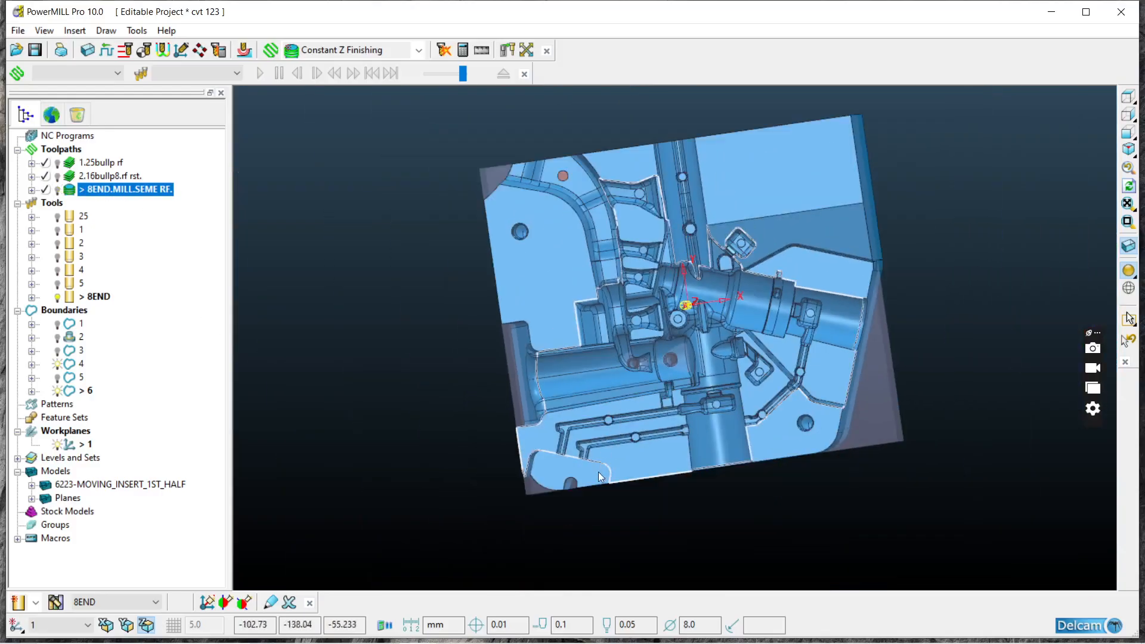
{"action": "scroll", "coordinate": [645, 407], "scroll_direction": "up", "scroll_amount": 5}
{"action": "scroll", "coordinate": [645, 412], "scroll_direction": "up", "scroll_amount": 2}
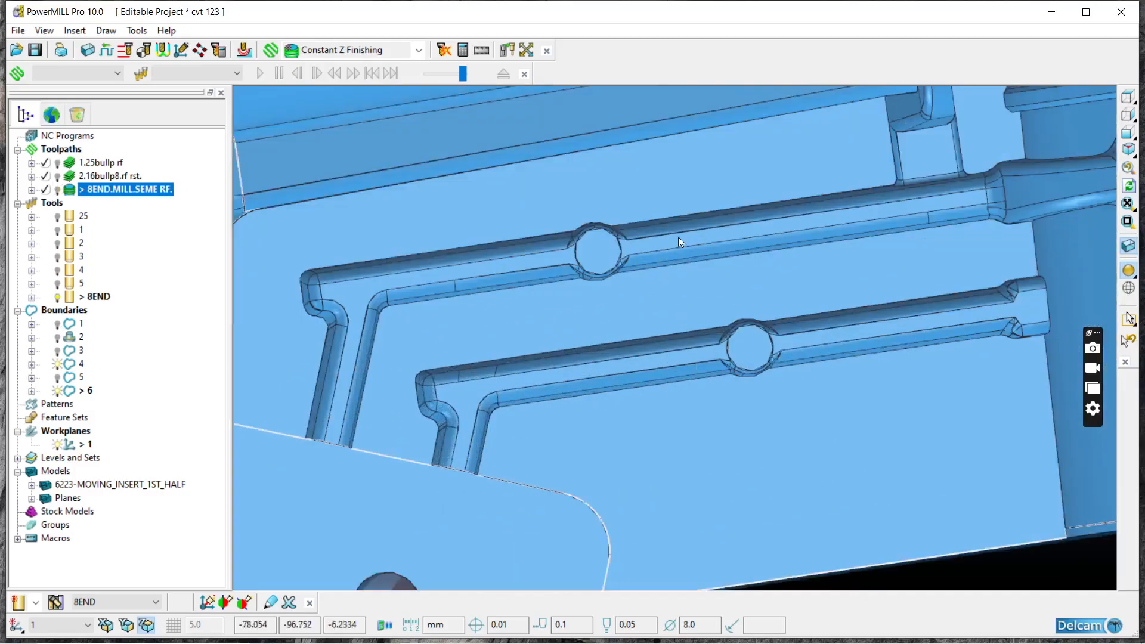
{"action": "scroll", "coordinate": [585, 303], "scroll_direction": "down", "scroll_amount": 3}
{"action": "middle_click_drag", "start_coordinate": [739, 272], "coordinate": [652, 286]}
{"action": "scroll", "coordinate": [640, 323], "scroll_direction": "up", "scroll_amount": 3}
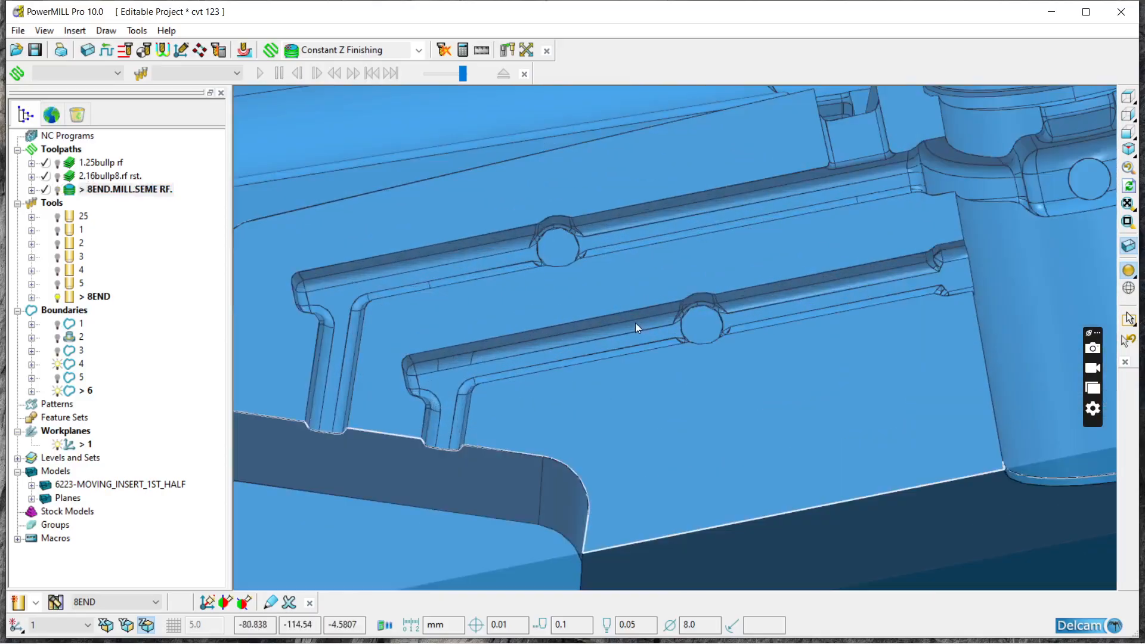
{"action": "scroll", "coordinate": [632, 310], "scroll_direction": "up", "scroll_amount": 3}
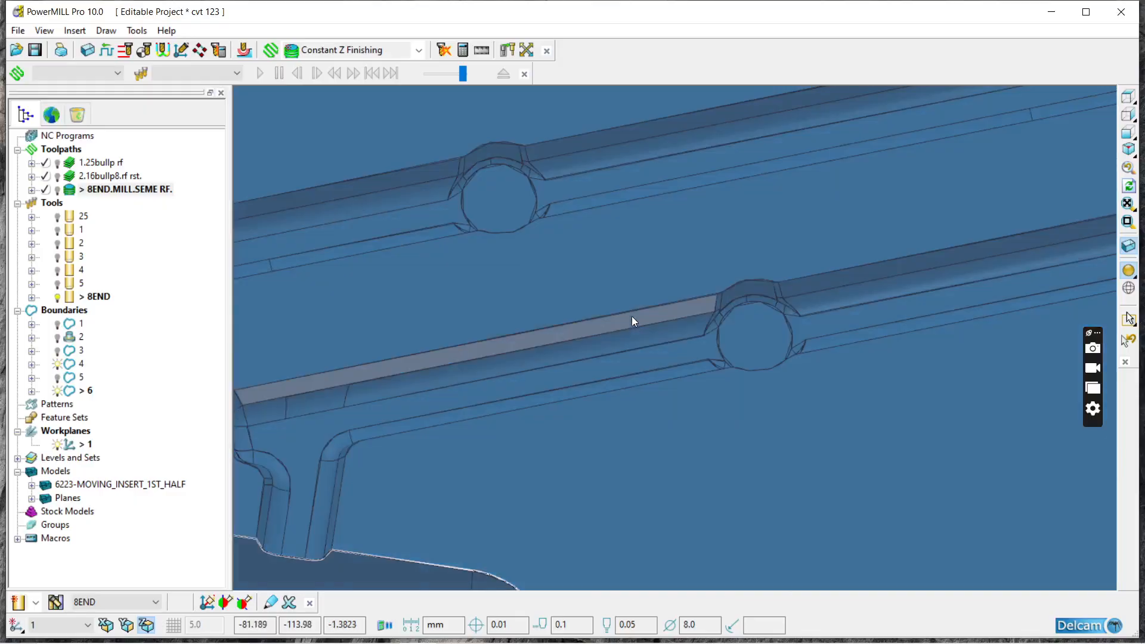
Step: Measure the front channel's width by calculating a block around its selected side walls with an expansion of 0, and close the block settings
{"action": "mouse_move", "coordinate": [659, 330]}
{"action": "middle_mouse_down"}
{"action": "mouse_move", "coordinate": [670, 442]}
{"action": "mouse_move", "coordinate": [677, 310]}
{"action": "mouse_move", "coordinate": [622, 286]}
{"action": "mouse_move", "coordinate": [656, 450]}
{"action": "mouse_move", "coordinate": [694, 234]}
{"action": "mouse_move", "coordinate": [691, 254]}
{"action": "middle_mouse_up"}
{"action": "mouse_move", "coordinate": [847, 239]}
{"action": "middle_mouse_down"}
{"action": "mouse_move", "coordinate": [846, 322]}
{"action": "mouse_move", "coordinate": [828, 373]}
{"action": "mouse_move", "coordinate": [654, 351]}
{"action": "middle_mouse_up"}
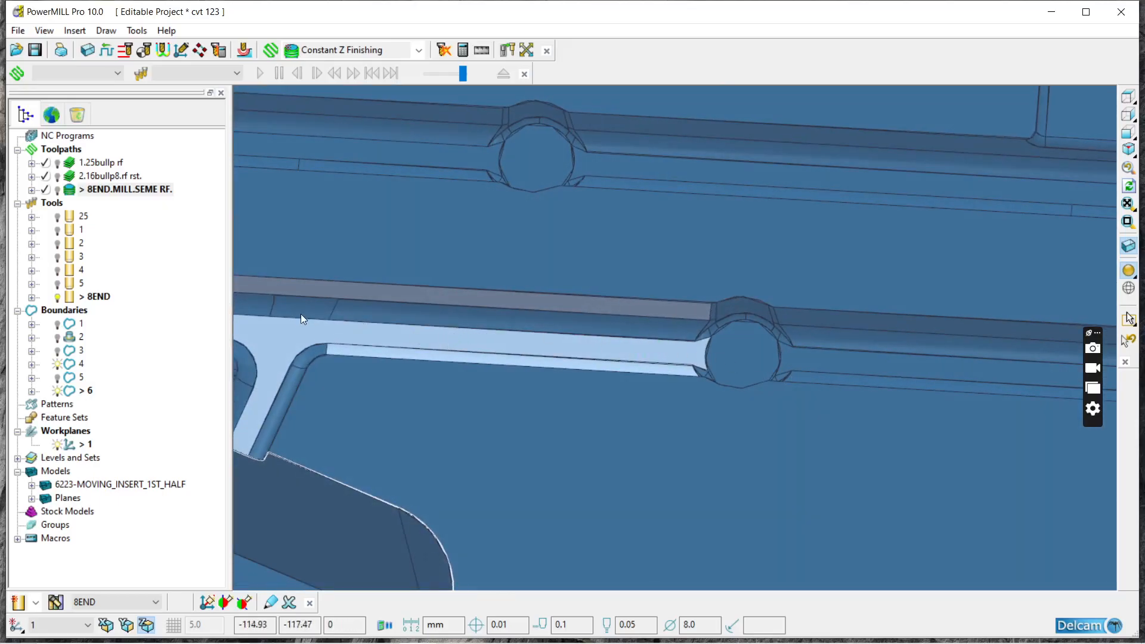
{"action": "middle_click_drag", "start_coordinate": [659, 400], "coordinate": [666, 261]}
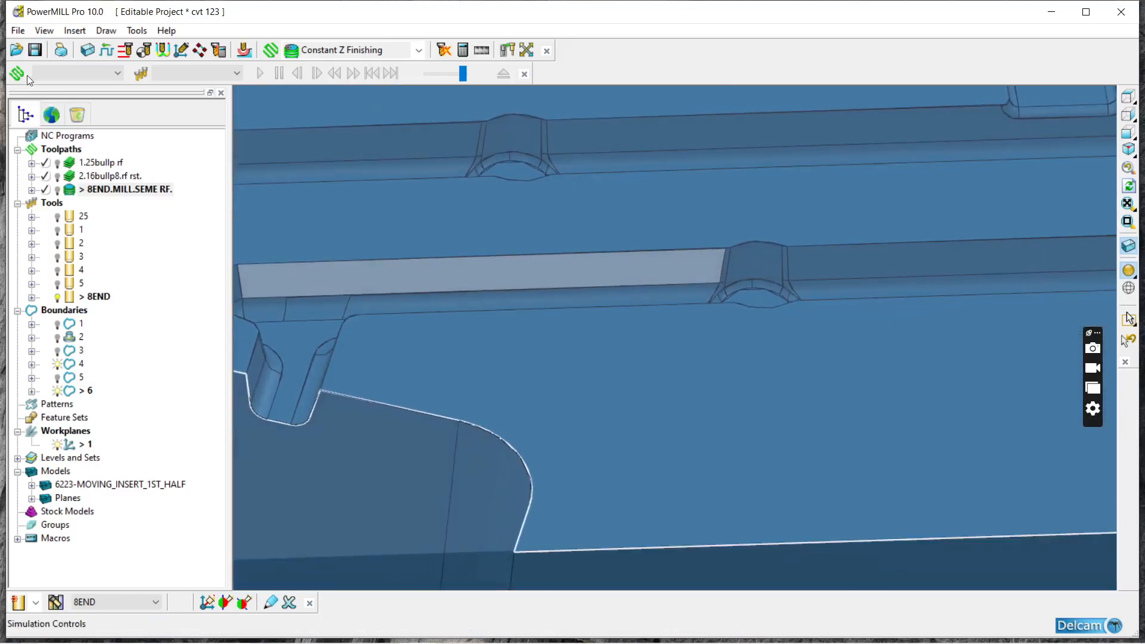
{"action": "left_click", "coordinate": [91, 52]}
{"action": "left_click", "coordinate": [383, 392]}
{"action": "mouse_move", "coordinate": [535, 351]}
{"action": "middle_mouse_down"}
{"action": "mouse_move", "coordinate": [571, 334]}
{"action": "mouse_move", "coordinate": [586, 485]}
{"action": "mouse_move", "coordinate": [670, 480]}
{"action": "mouse_move", "coordinate": [719, 407]}
{"action": "mouse_move", "coordinate": [713, 380]}
{"action": "middle_mouse_up"}
{"action": "left_click_drag", "start_coordinate": [278, 393], "coordinate": [195, 381]}
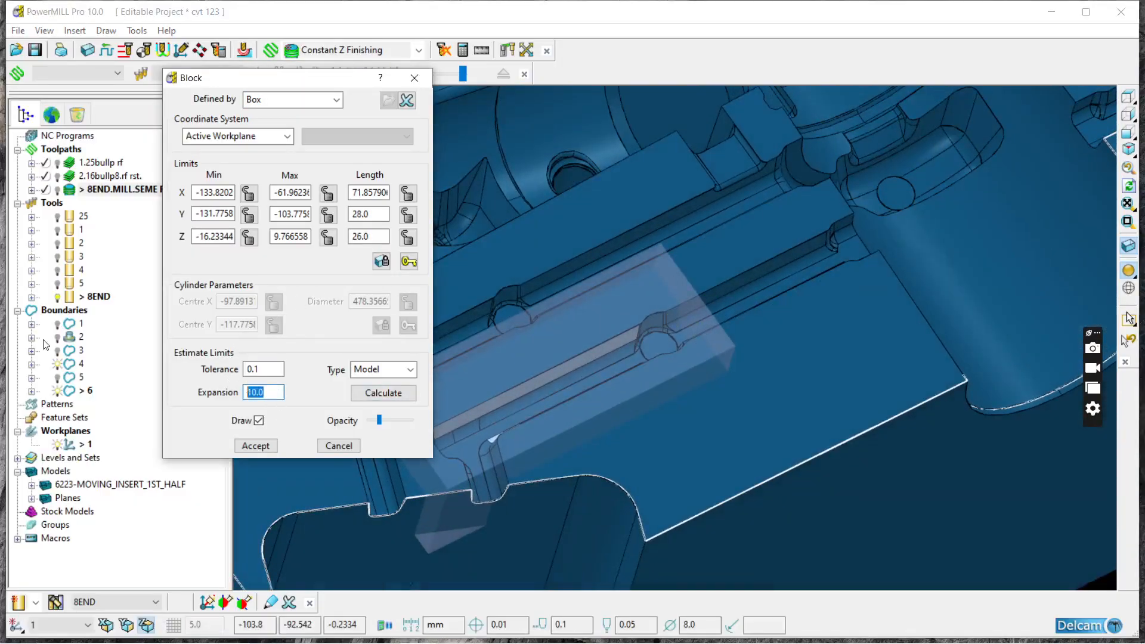
{"action": "type", "text": "0"}
{"action": "left_click", "coordinate": [375, 393]}
{"action": "middle_click_drag", "start_coordinate": [710, 323], "coordinate": [685, 377]}
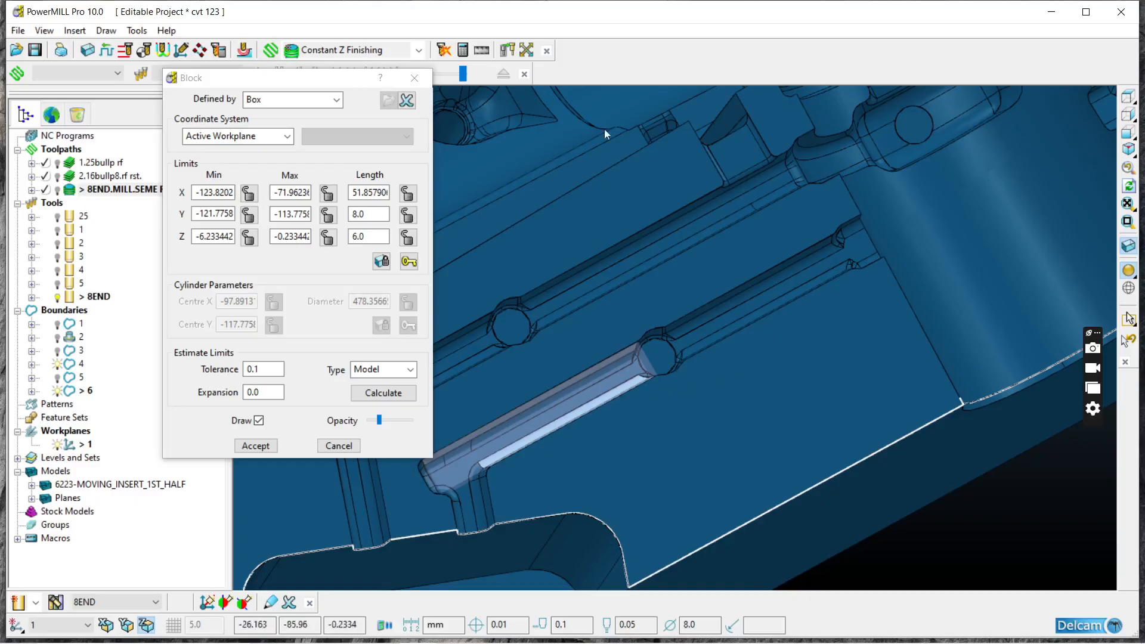
{"action": "left_click", "coordinate": [414, 78]}
Step: Examine the narrow channels and small pockets across the whole insert from the top and at an angle
{"action": "scroll", "coordinate": [406, 138], "scroll_direction": "down", "scroll_amount": 8}
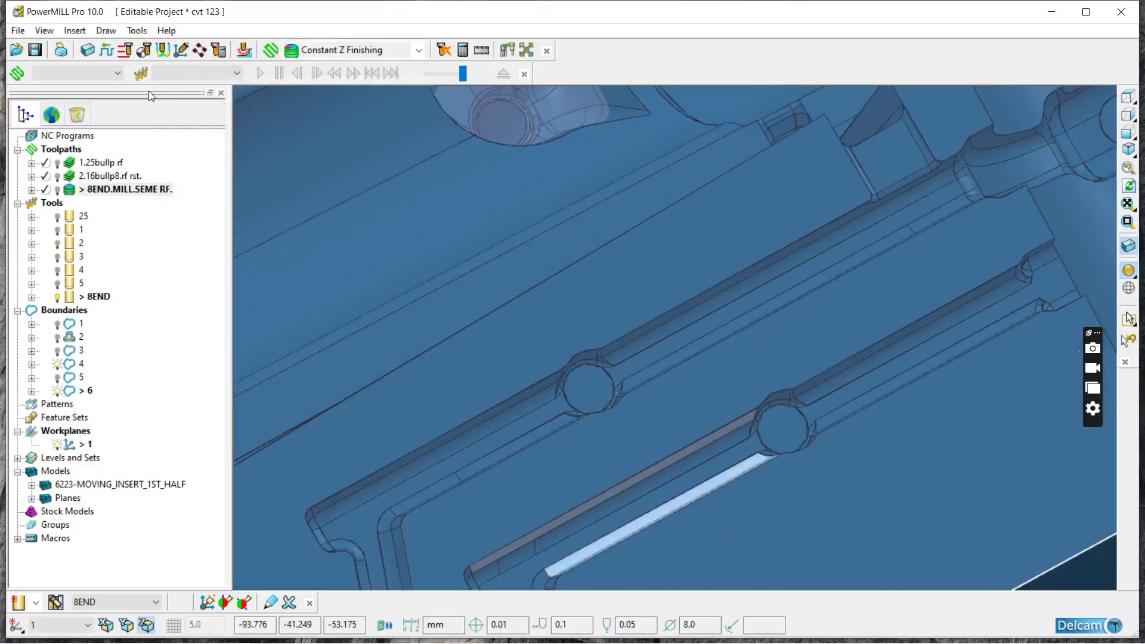
{"action": "scroll", "coordinate": [448, 213], "scroll_direction": "up", "scroll_amount": 5}
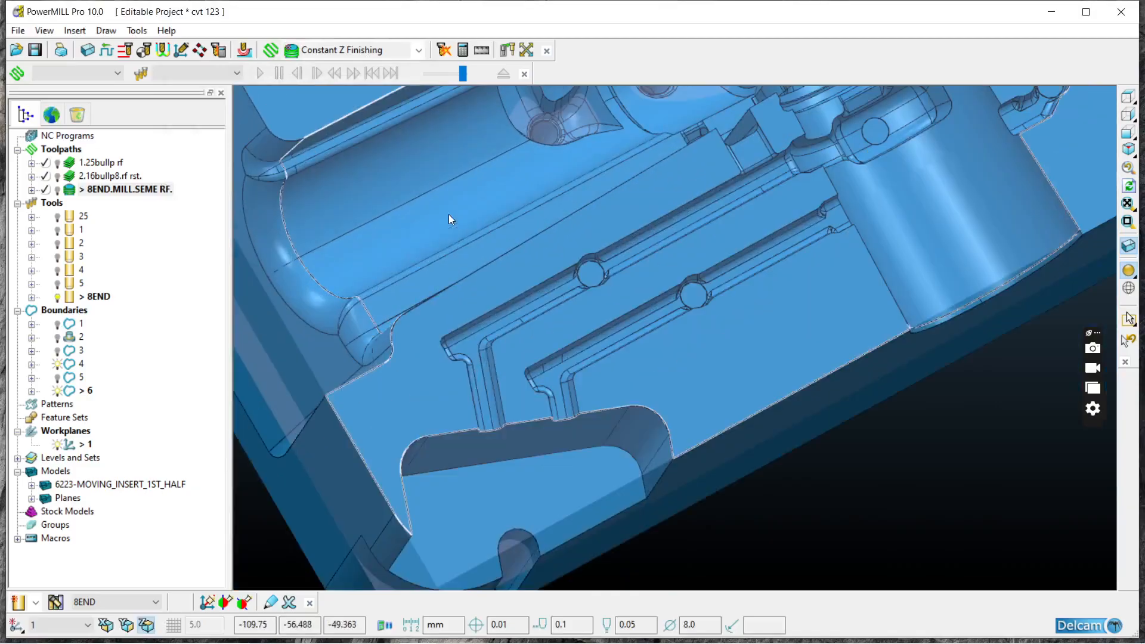
{"action": "mouse_move", "coordinate": [488, 319]}
{"action": "middle_mouse_down"}
{"action": "mouse_move", "coordinate": [448, 227]}
{"action": "mouse_move", "coordinate": [438, 152]}
{"action": "mouse_move", "coordinate": [480, 282]}
{"action": "mouse_move", "coordinate": [566, 278]}
{"action": "middle_mouse_up"}
{"action": "mouse_move", "coordinate": [903, 155]}
{"action": "middle_mouse_down"}
{"action": "mouse_move", "coordinate": [749, 166]}
{"action": "mouse_move", "coordinate": [846, 158]}
{"action": "middle_mouse_up"}
{"action": "left_click", "coordinate": [1127, 98]}
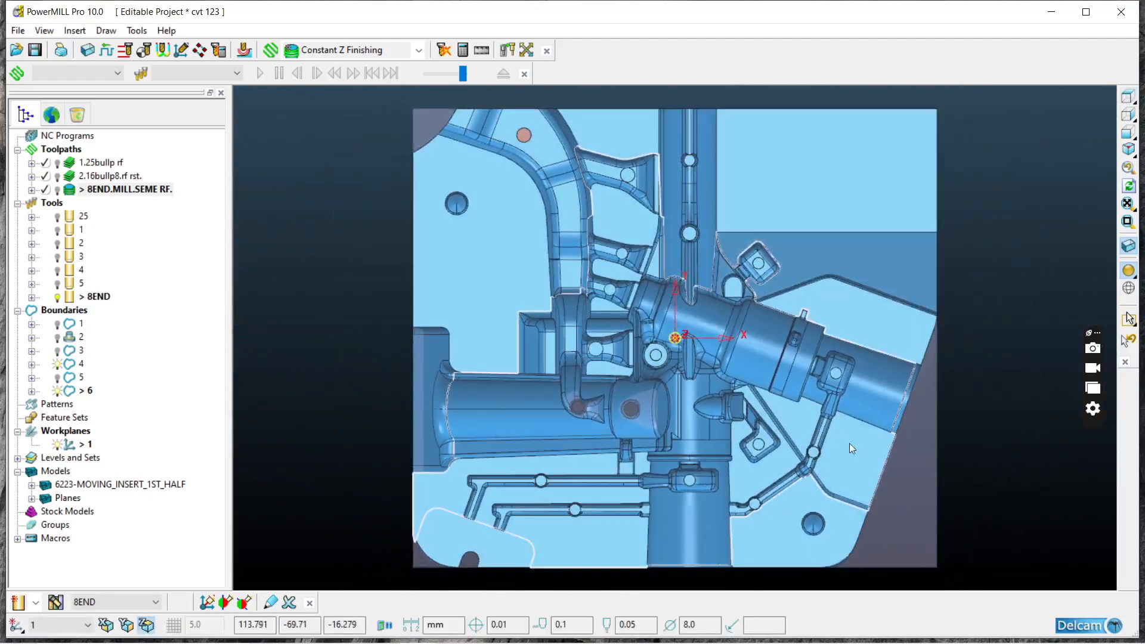
{"action": "mouse_move", "coordinate": [682, 120]}
{"action": "middle_mouse_down"}
{"action": "mouse_move", "coordinate": [698, 213]}
{"action": "mouse_move", "coordinate": [703, 82]}
{"action": "mouse_move", "coordinate": [674, 128]}
{"action": "middle_mouse_up"}
{"action": "middle_click_drag", "start_coordinate": [592, 272], "coordinate": [668, 370]}
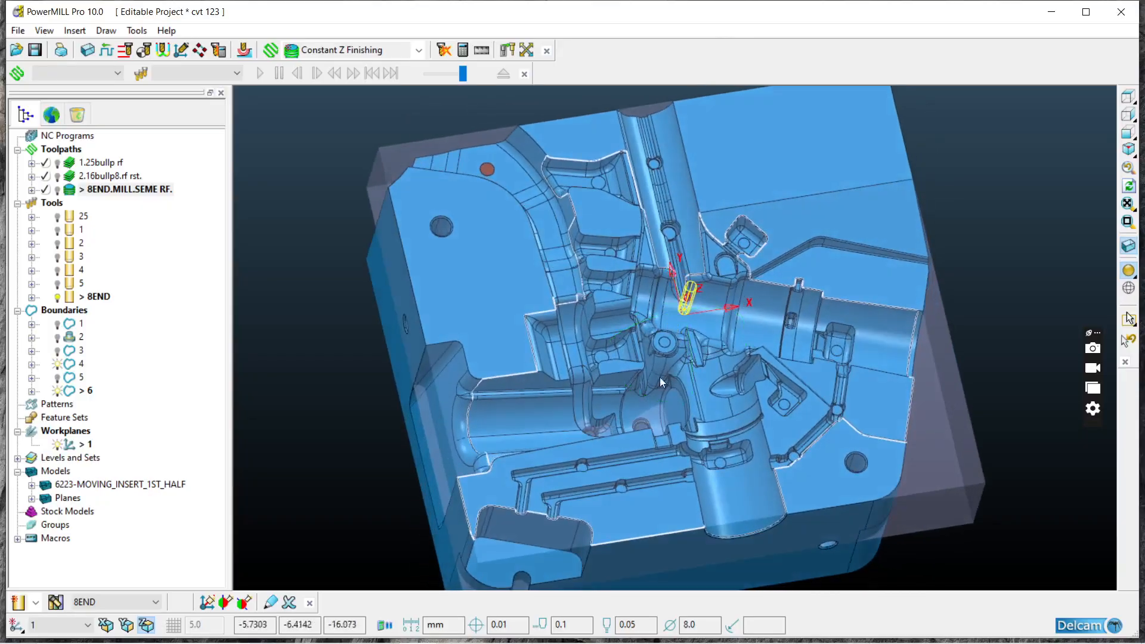
{"action": "scroll", "coordinate": [809, 433], "scroll_direction": "up", "scroll_amount": 3}
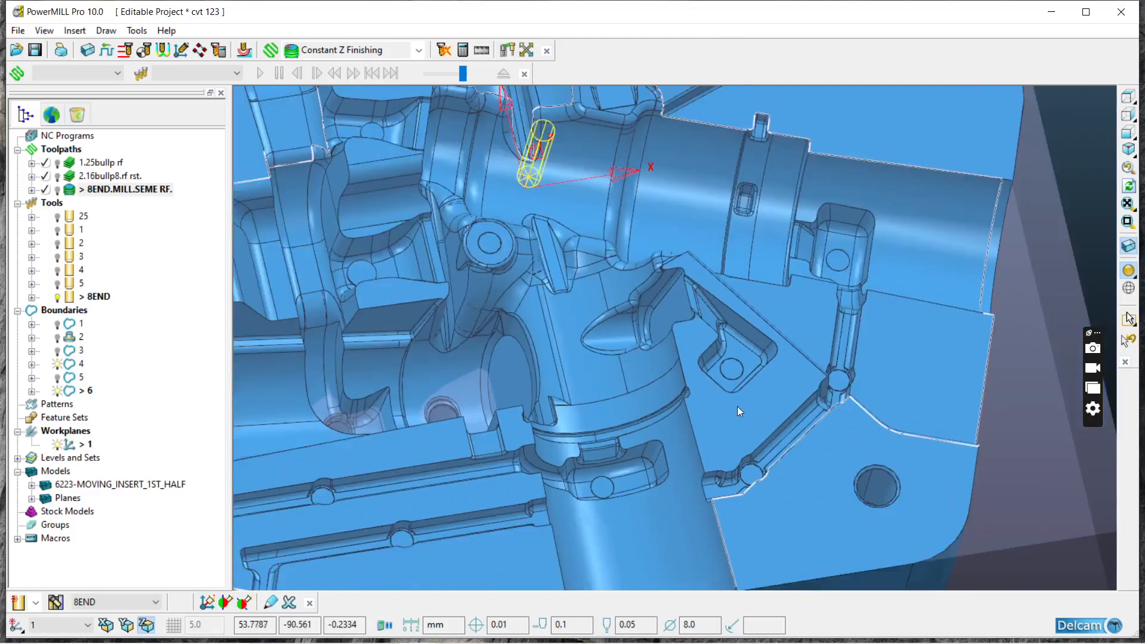
{"action": "scroll", "coordinate": [806, 358], "scroll_direction": "down", "scroll_amount": 4}
{"action": "scroll", "coordinate": [739, 193], "scroll_direction": "up", "scroll_amount": 4}
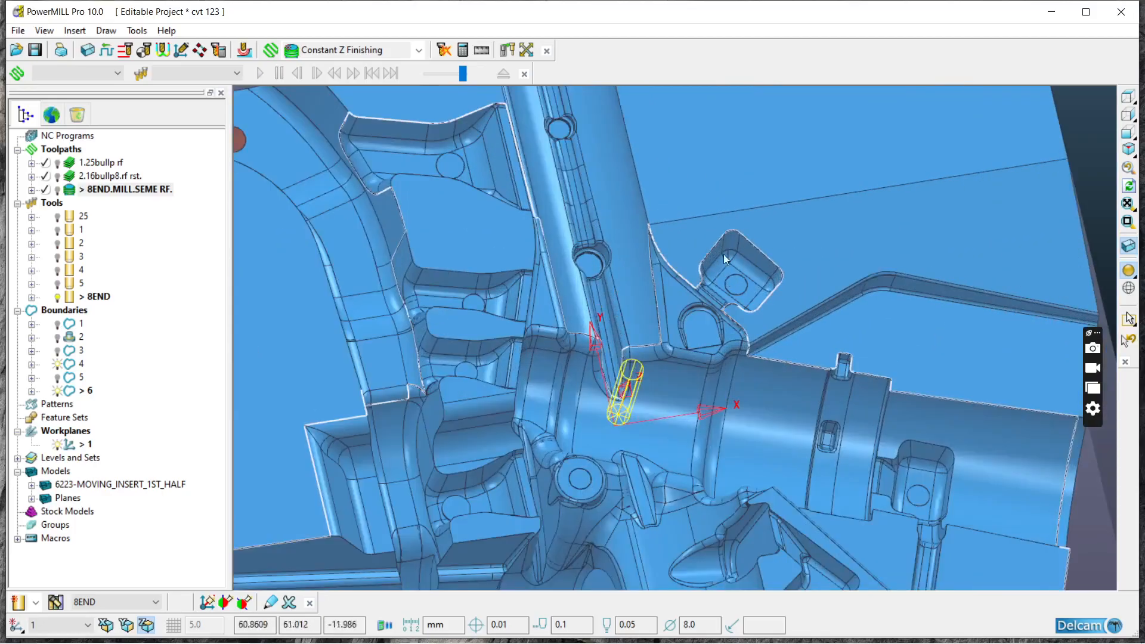
{"action": "scroll", "coordinate": [718, 271], "scroll_direction": "down", "scroll_amount": 2}
{"action": "scroll", "coordinate": [712, 277], "scroll_direction": "down", "scroll_amount": 1}
Step: Select the surfaces of the two narrow channels near the insert's front edge, leaving out the outer flat faces and the large front cylinder
{"action": "left_click", "coordinate": [1127, 96]}
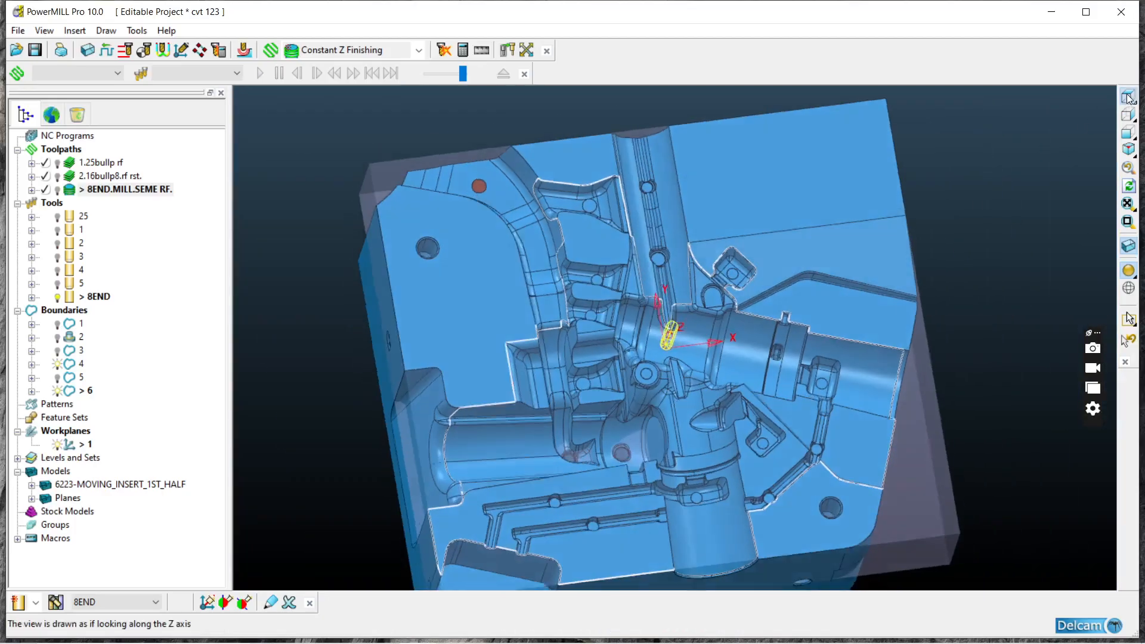
{"action": "scroll", "coordinate": [483, 513], "scroll_direction": "up", "scroll_amount": 2}
{"action": "scroll", "coordinate": [471, 470], "scroll_direction": "up", "scroll_amount": 2}
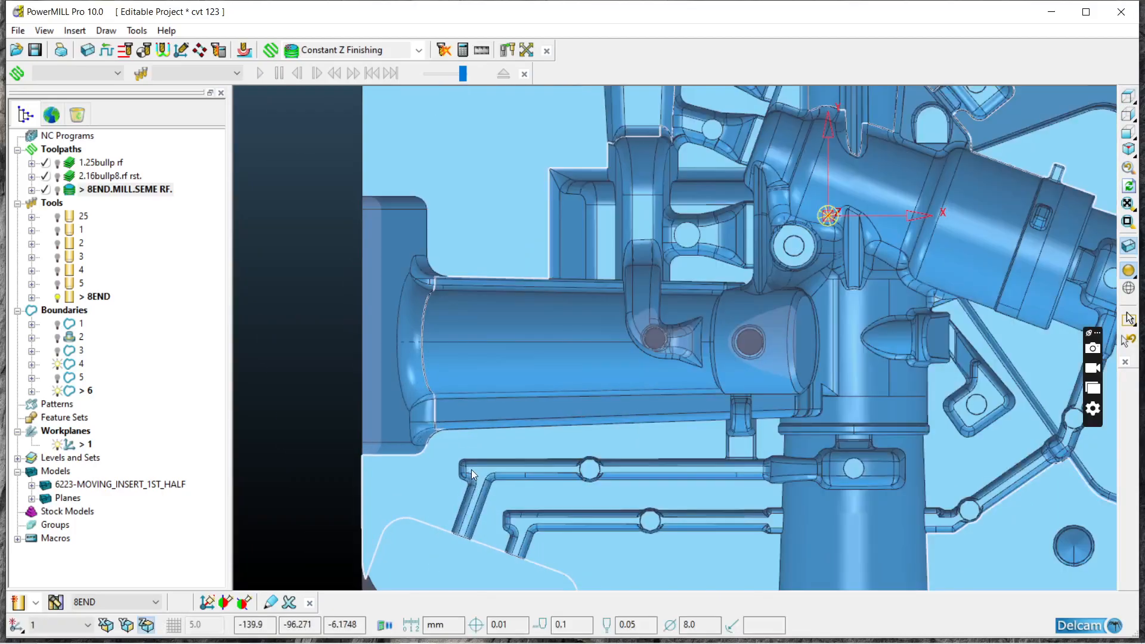
{"action": "left_click_drag", "start_coordinate": [445, 450], "coordinate": [785, 582]}
{"action": "left_click", "coordinate": [612, 551], "text": "ctrl"}
{"action": "left_click", "coordinate": [534, 568], "text": "ctrl"}
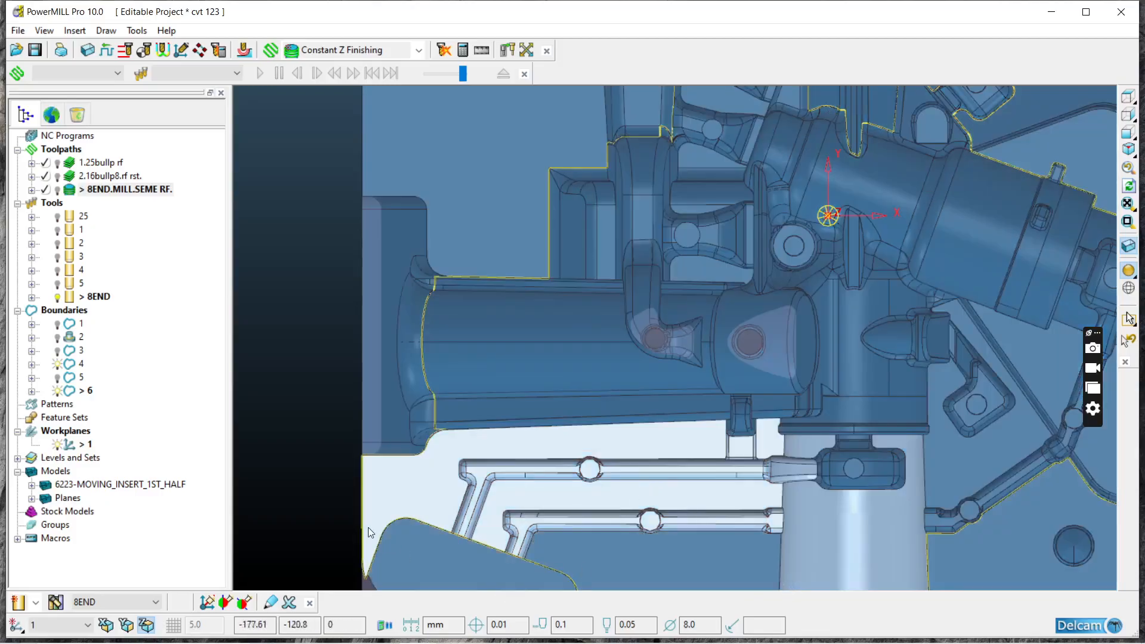
{"action": "left_click", "coordinate": [385, 510], "text": "ctrl"}
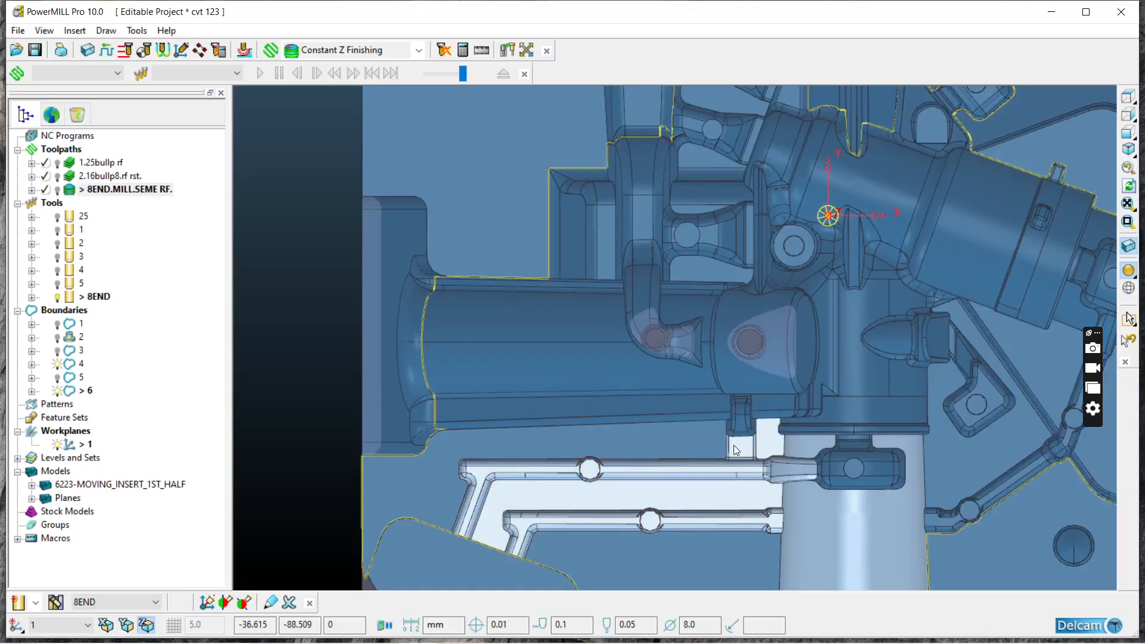
{"action": "left_click", "coordinate": [785, 448], "text": "ctrl"}
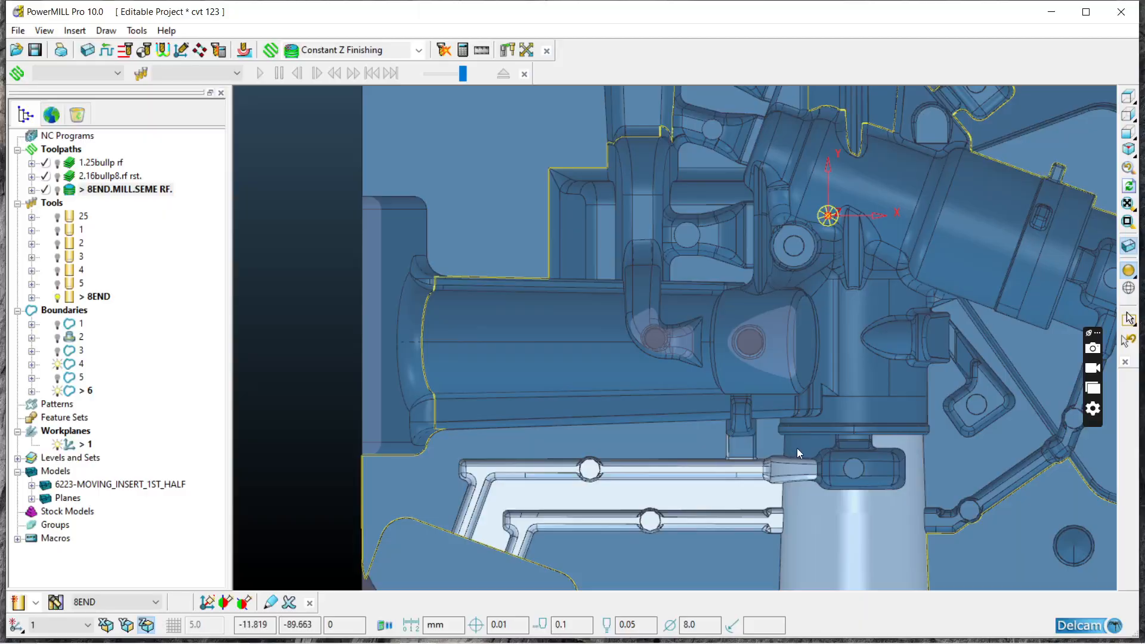
{"action": "left_click", "coordinate": [837, 537], "text": "ctrl"}
Step: Add the diagonal narrow channel on the other side of the front cylinder to the selection, without the flat faces around it
{"action": "scroll", "coordinate": [752, 414], "scroll_direction": "down", "scroll_amount": 2}
{"action": "scroll", "coordinate": [1007, 499], "scroll_direction": "up", "scroll_amount": 3}
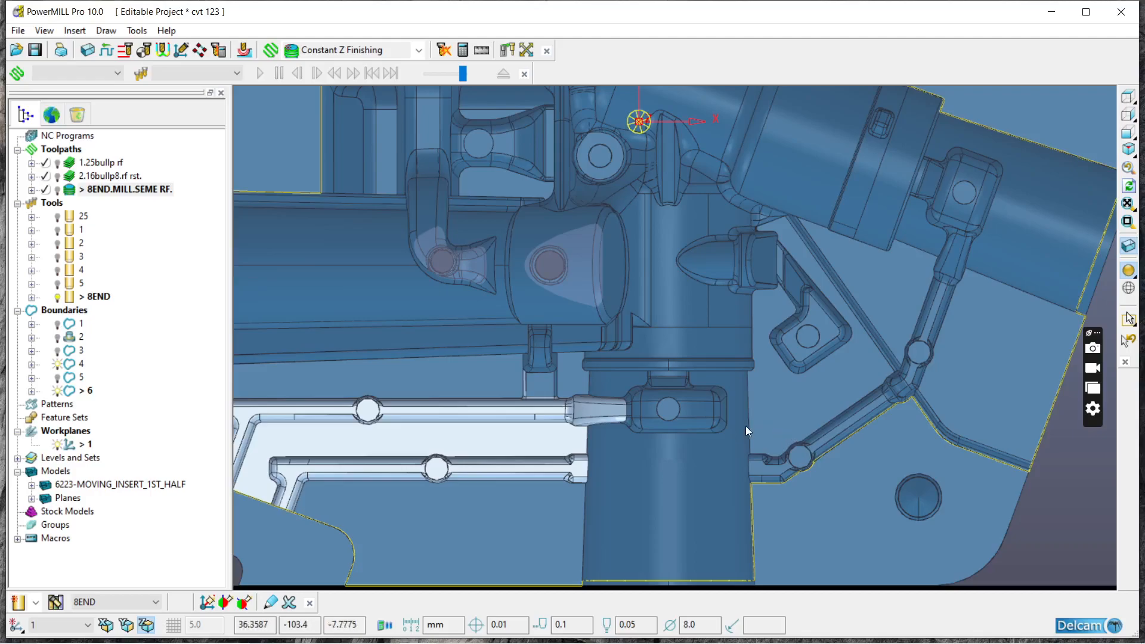
{"action": "left_click", "coordinate": [879, 479]}
{"action": "left_click", "coordinate": [848, 448]}
{"action": "left_click", "coordinate": [790, 378]}
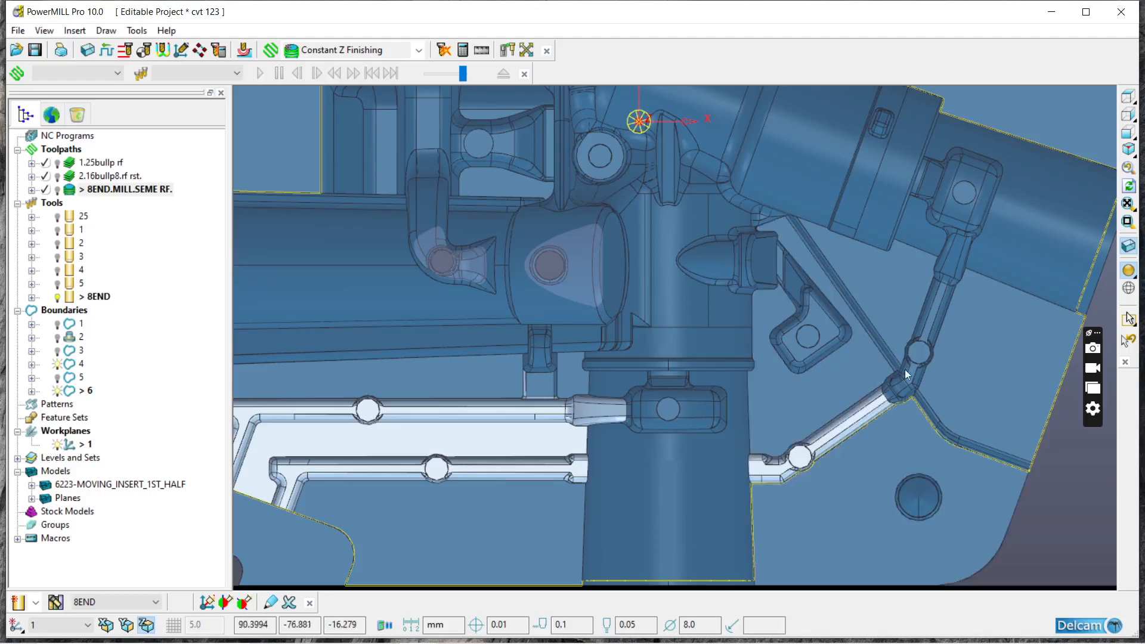
Step: Add the bend surfaces at the upper end of the diagonal channel and deselect the large flat faces beside it
{"action": "middle_click_drag", "start_coordinate": [950, 336], "coordinate": [907, 270]}
{"action": "scroll", "coordinate": [864, 316], "scroll_direction": "up", "scroll_amount": 5}
{"action": "scroll", "coordinate": [839, 352], "scroll_direction": "down", "scroll_amount": 5}
{"action": "middle_click_drag", "start_coordinate": [839, 340], "coordinate": [854, 299]}
{"action": "scroll", "coordinate": [855, 295], "scroll_direction": "up", "scroll_amount": 3}
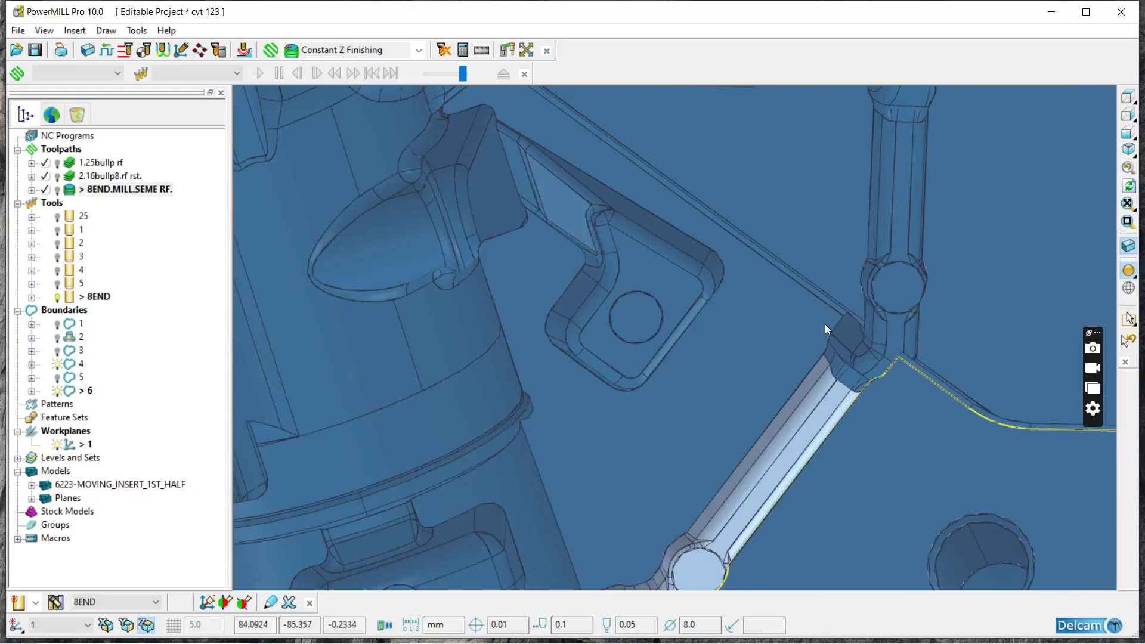
{"action": "left_click", "coordinate": [897, 399]}
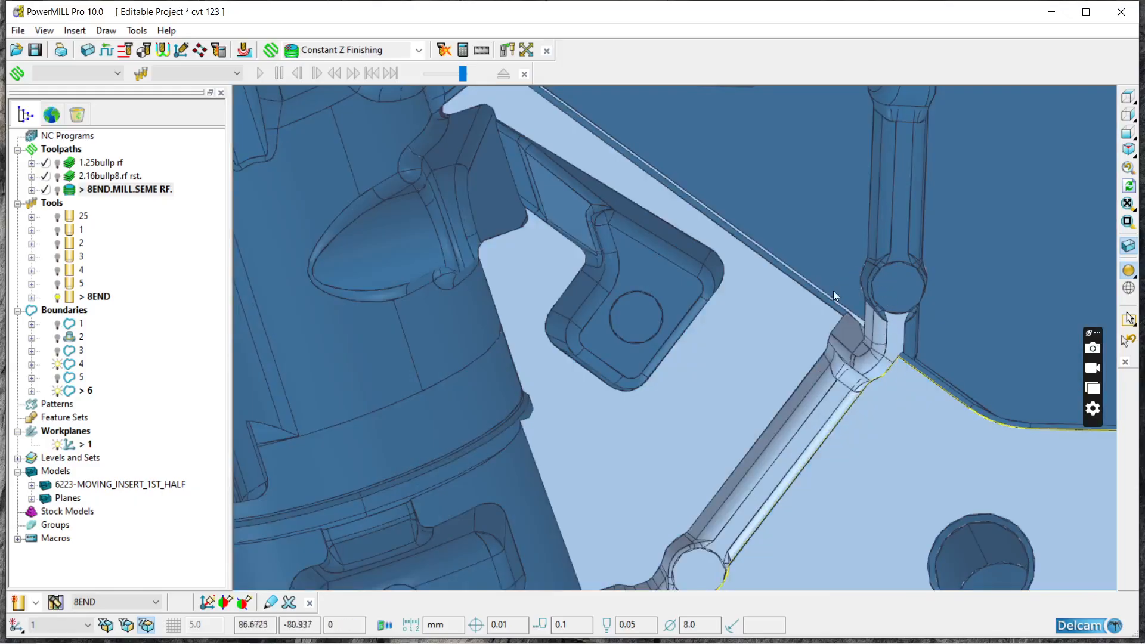
{"action": "left_click", "coordinate": [766, 346]}
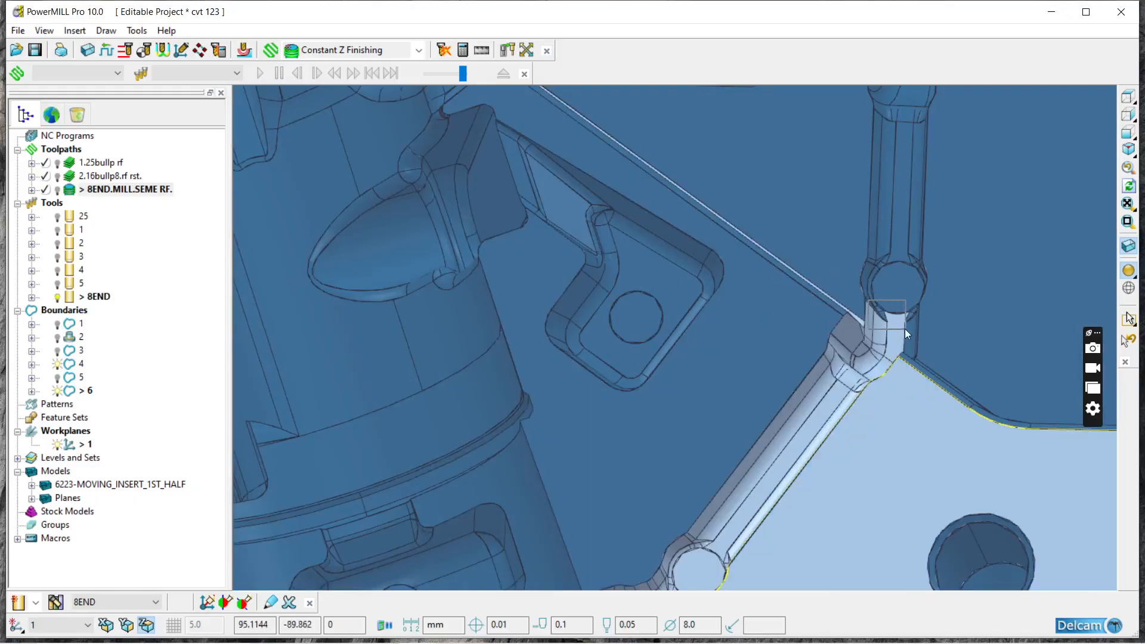
{"action": "scroll", "coordinate": [839, 356], "scroll_direction": "down", "scroll_amount": 5}
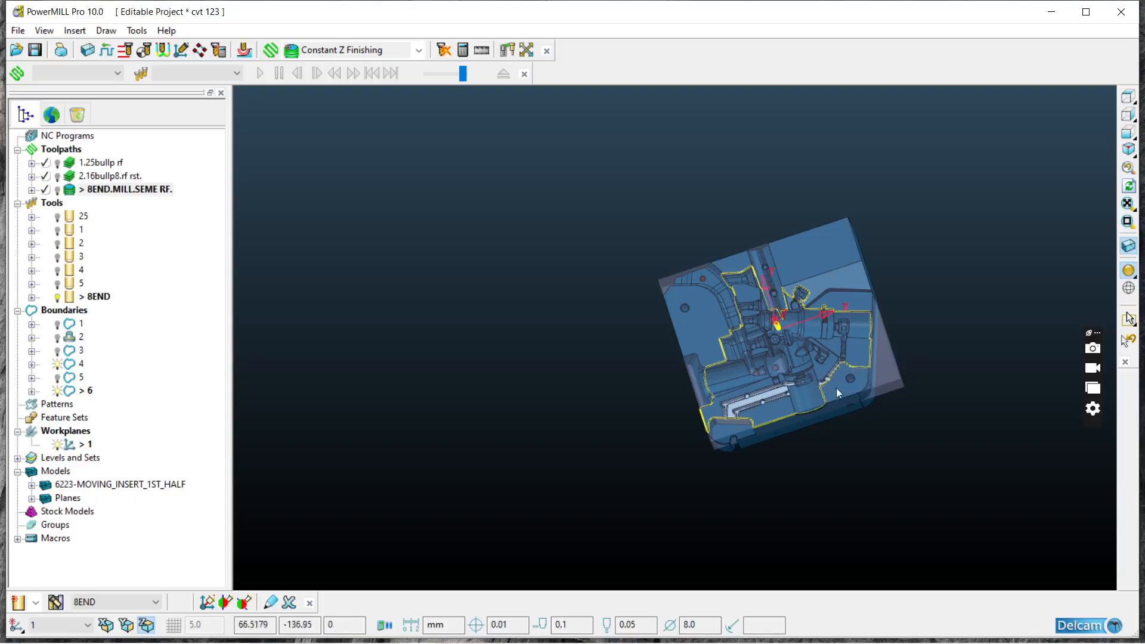
{"action": "scroll", "coordinate": [828, 390], "scroll_direction": "up", "scroll_amount": 6}
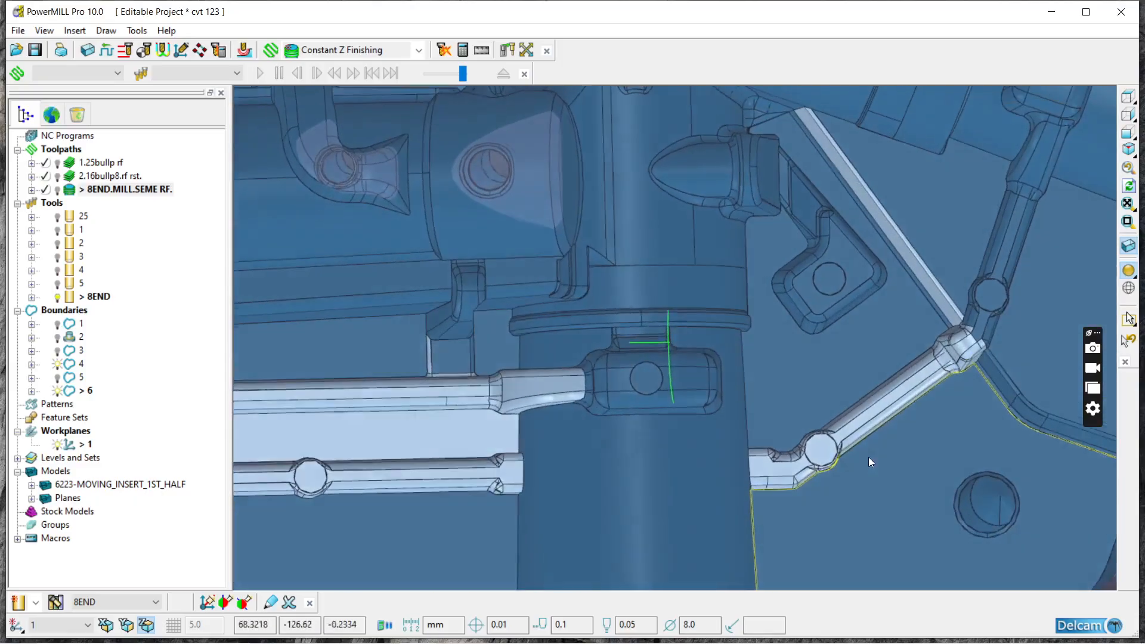
{"action": "scroll", "coordinate": [718, 423], "scroll_direction": "down", "scroll_amount": 4}
{"action": "middle_click_drag", "start_coordinate": [717, 424], "coordinate": [832, 219]}
{"action": "scroll", "coordinate": [719, 288], "scroll_direction": "up", "scroll_amount": 4}
{"action": "middle_click_drag", "start_coordinate": [778, 286], "coordinate": [760, 391]}
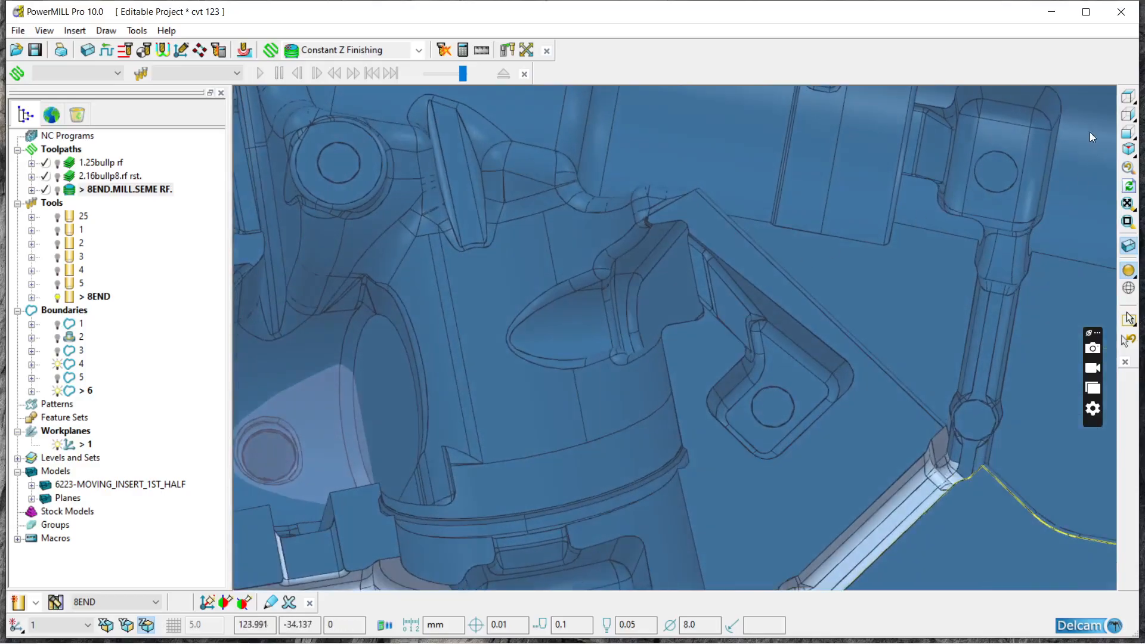
Step: Add the small L-shaped pocket and the thin diagonal ledge beside it to the selection, leaving out the surrounding flat face
{"action": "left_click", "coordinate": [1127, 96]}
{"action": "scroll", "coordinate": [799, 446], "scroll_direction": "up", "scroll_amount": 5}
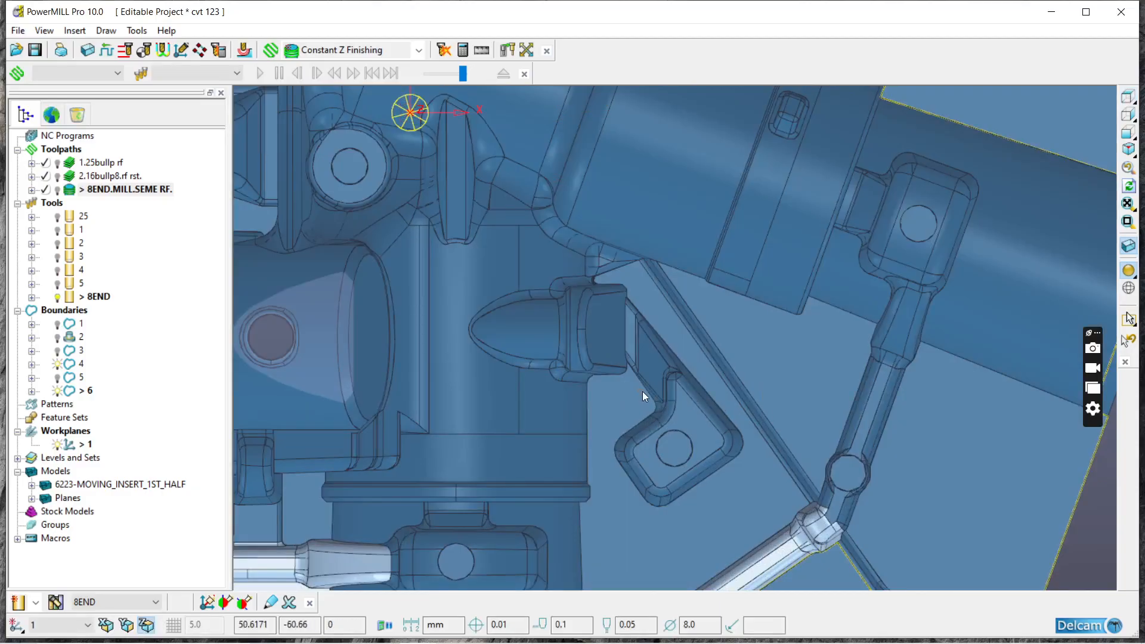
{"action": "left_click_drag", "start_coordinate": [625, 377], "coordinate": [740, 535]}
{"action": "left_click_drag", "start_coordinate": [637, 350], "coordinate": [637, 351], "text": "ctrl"}
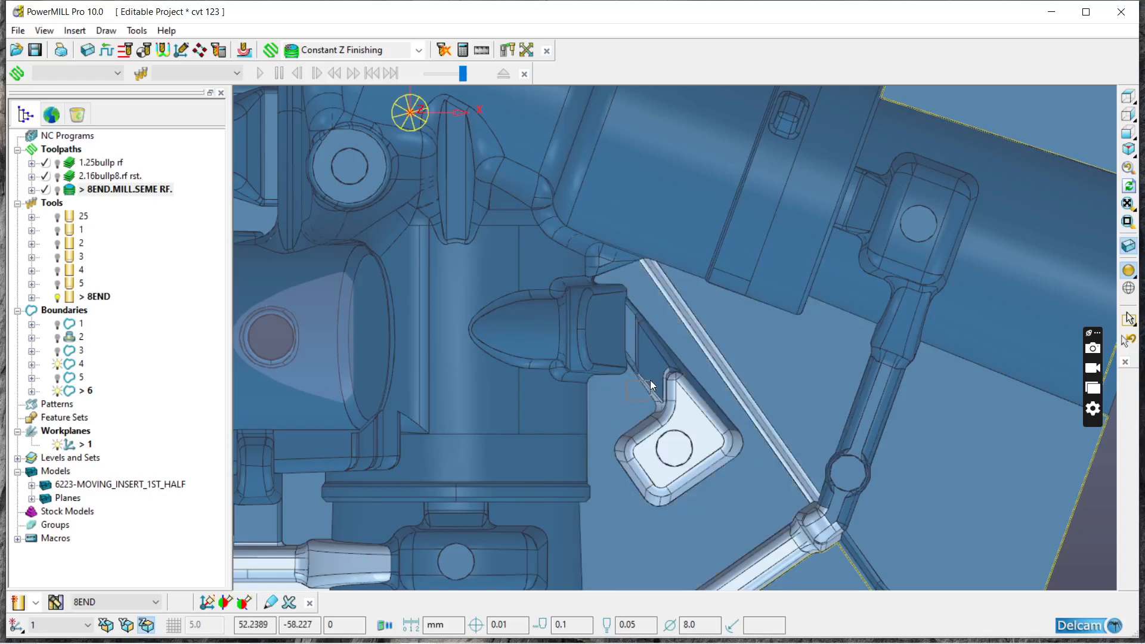
Step: Add the tilted square pocket and its short neck behind the angled cylinder, deselecting the adjacent flat faces and the round-ended recess
{"action": "middle_click_drag", "start_coordinate": [571, 486], "coordinate": [624, 156]}
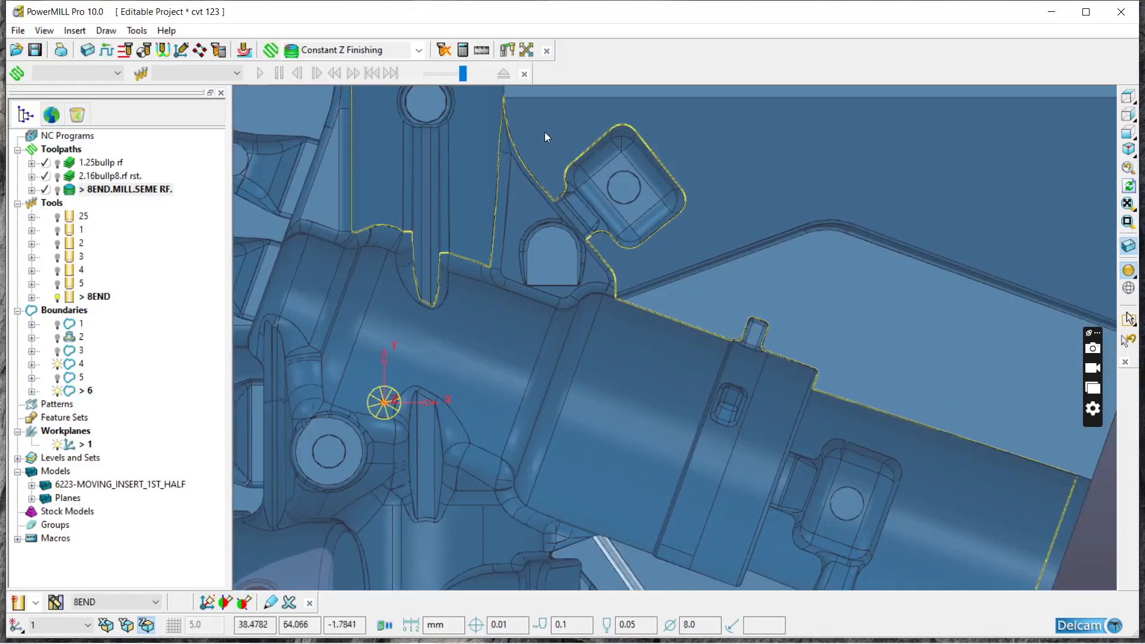
{"action": "left_click_drag", "start_coordinate": [566, 132], "coordinate": [685, 253]}
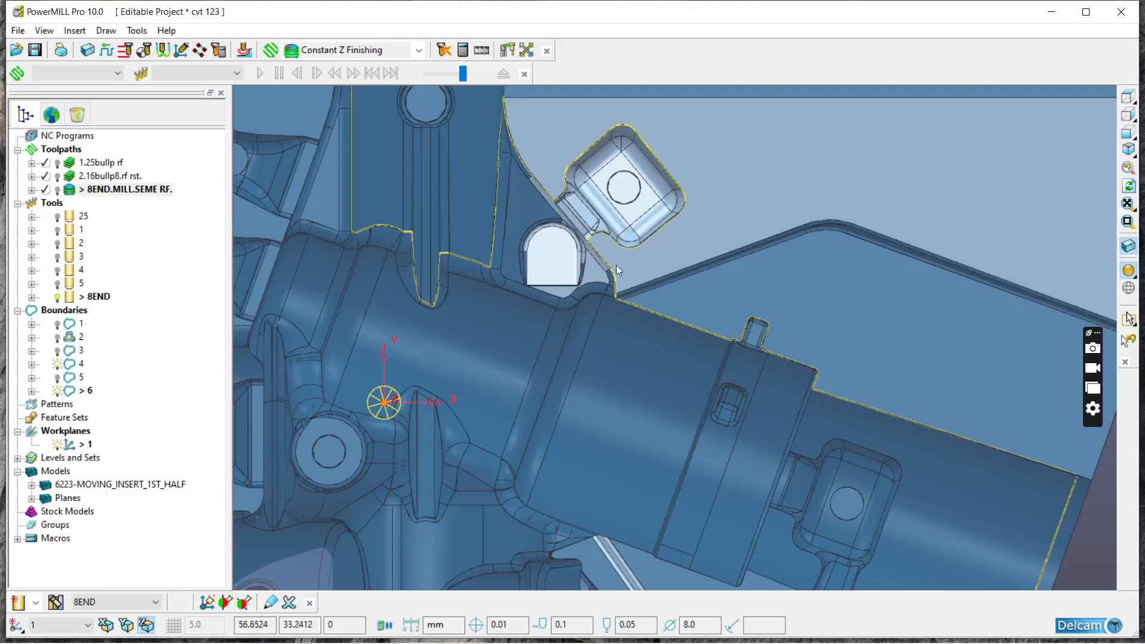
{"action": "left_click", "coordinate": [671, 242], "text": "ctrl"}
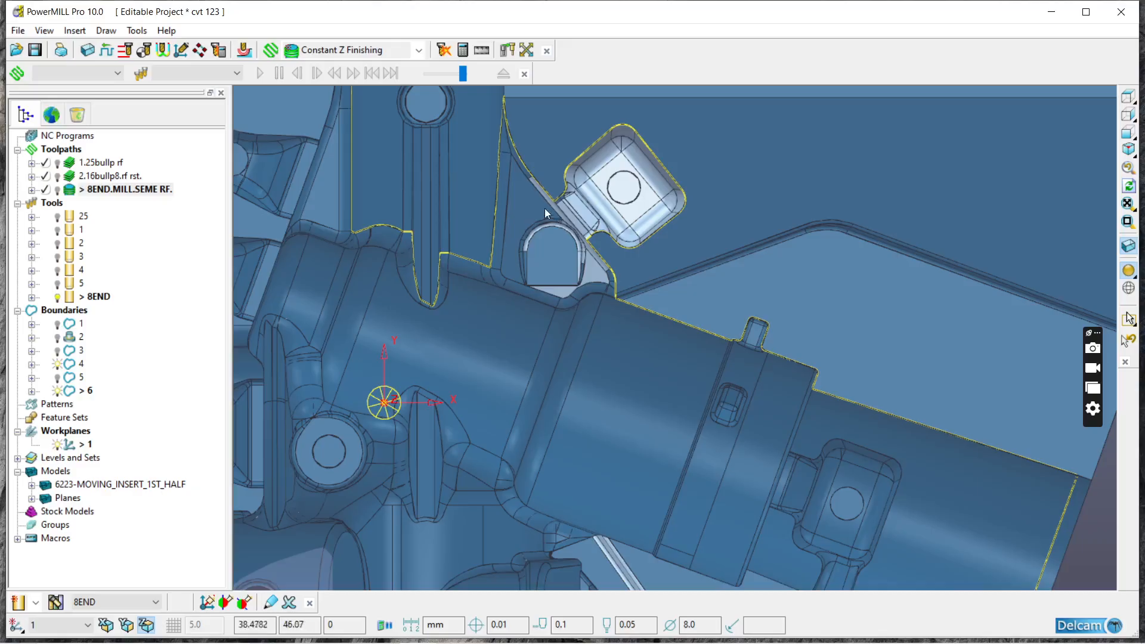
{"action": "left_click", "coordinate": [548, 248], "text": "ctrl"}
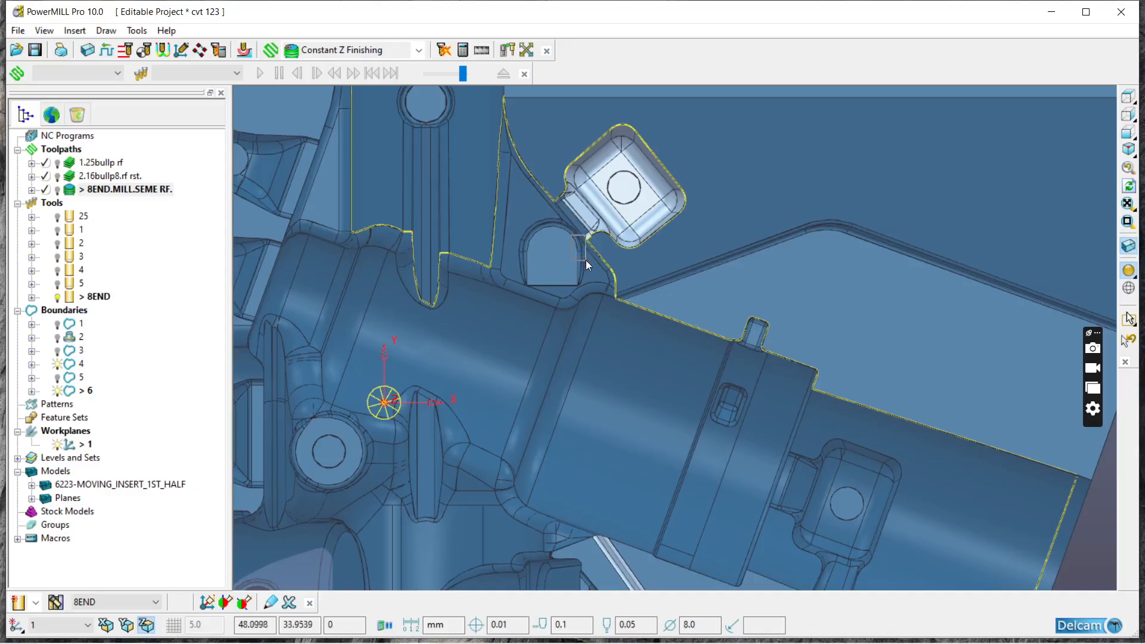
{"action": "scroll", "coordinate": [556, 217], "scroll_direction": "down", "scroll_amount": 6}
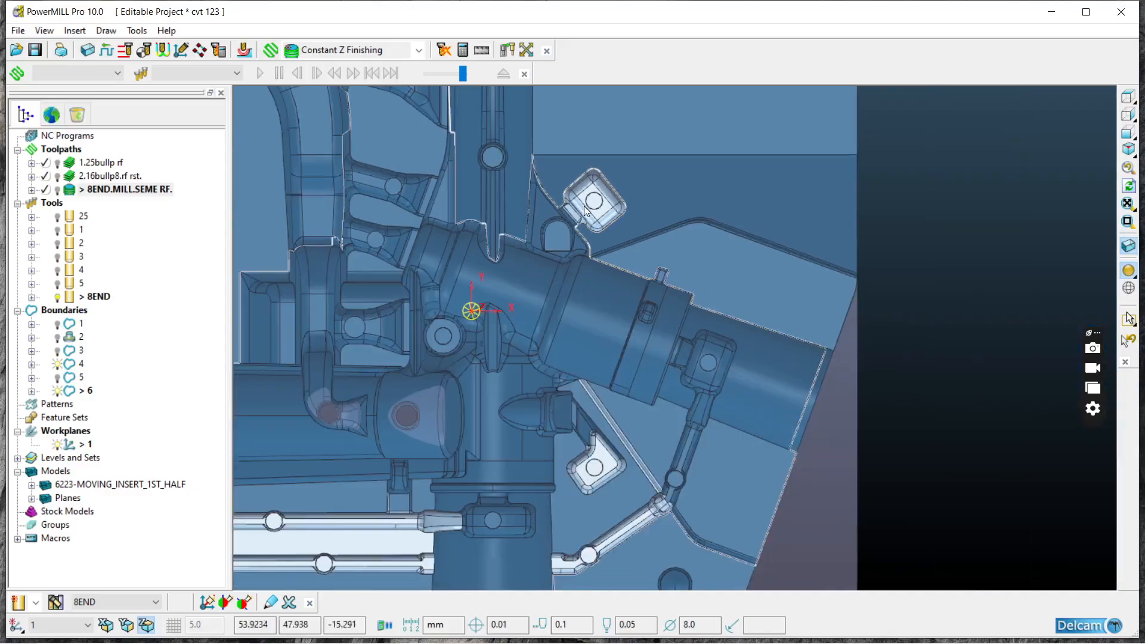
Step: Examine the ring band and the two small slots on the angled cylinder up close from several directions
{"action": "mouse_move", "coordinate": [546, 272]}
{"action": "middle_mouse_down"}
{"action": "mouse_move", "coordinate": [589, 124]}
{"action": "mouse_move", "coordinate": [564, 281]}
{"action": "middle_mouse_up"}
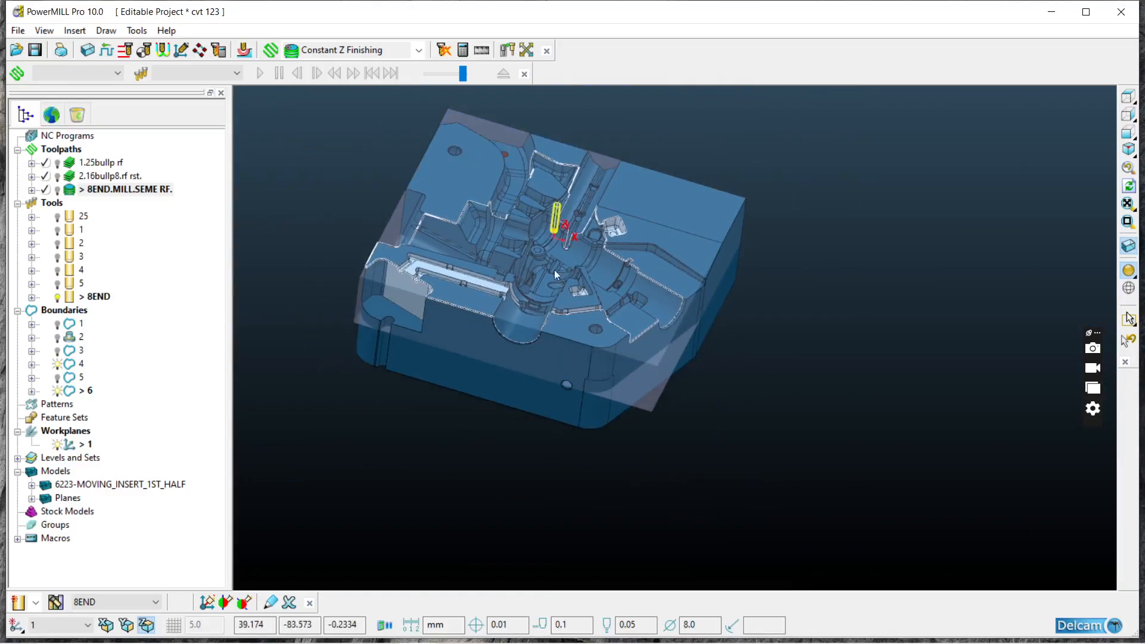
{"action": "scroll", "coordinate": [506, 184], "scroll_direction": "up", "scroll_amount": 5}
{"action": "middle_click_drag", "start_coordinate": [505, 184], "coordinate": [727, 374]}
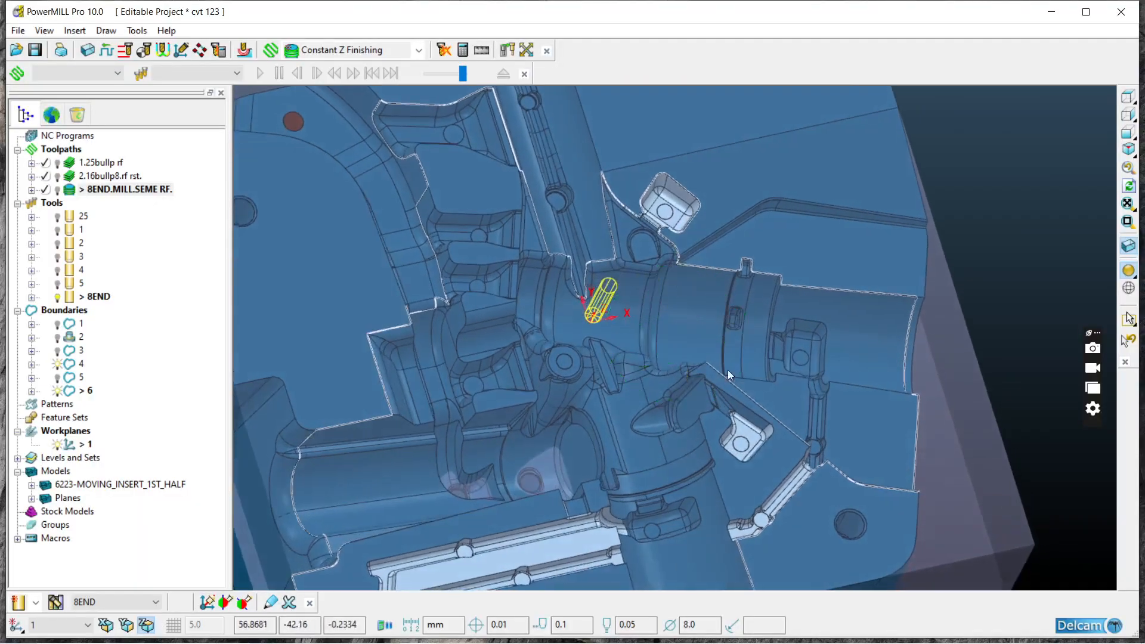
{"action": "scroll", "coordinate": [726, 334], "scroll_direction": "up", "scroll_amount": 3}
{"action": "middle_click_drag", "start_coordinate": [717, 252], "coordinate": [781, 291]}
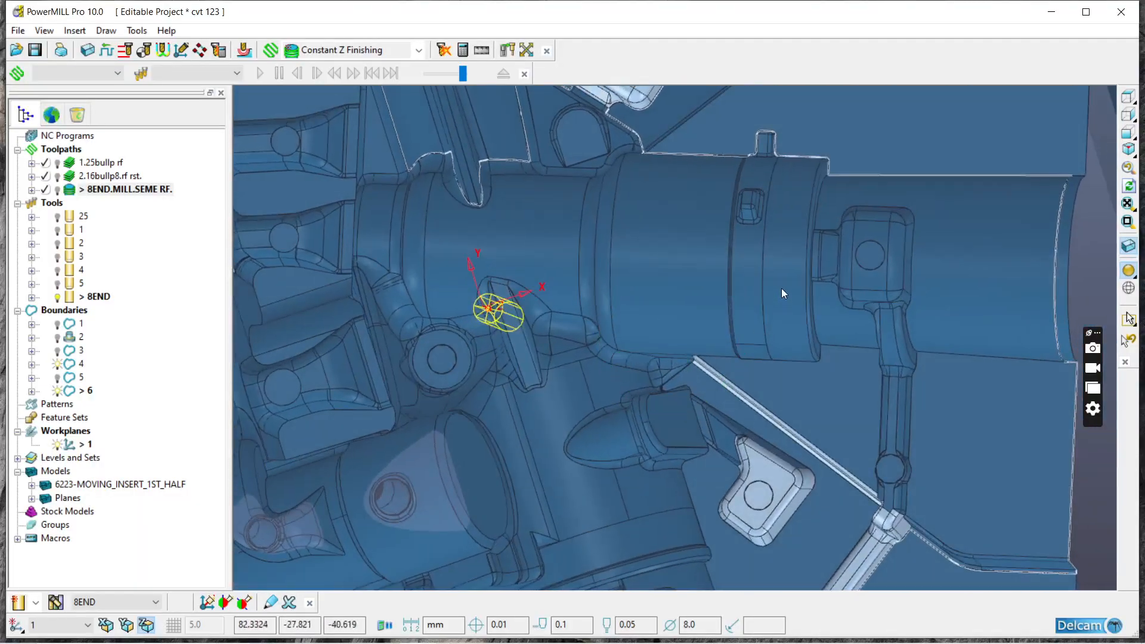
{"action": "scroll", "coordinate": [769, 285], "scroll_direction": "up", "scroll_amount": 2}
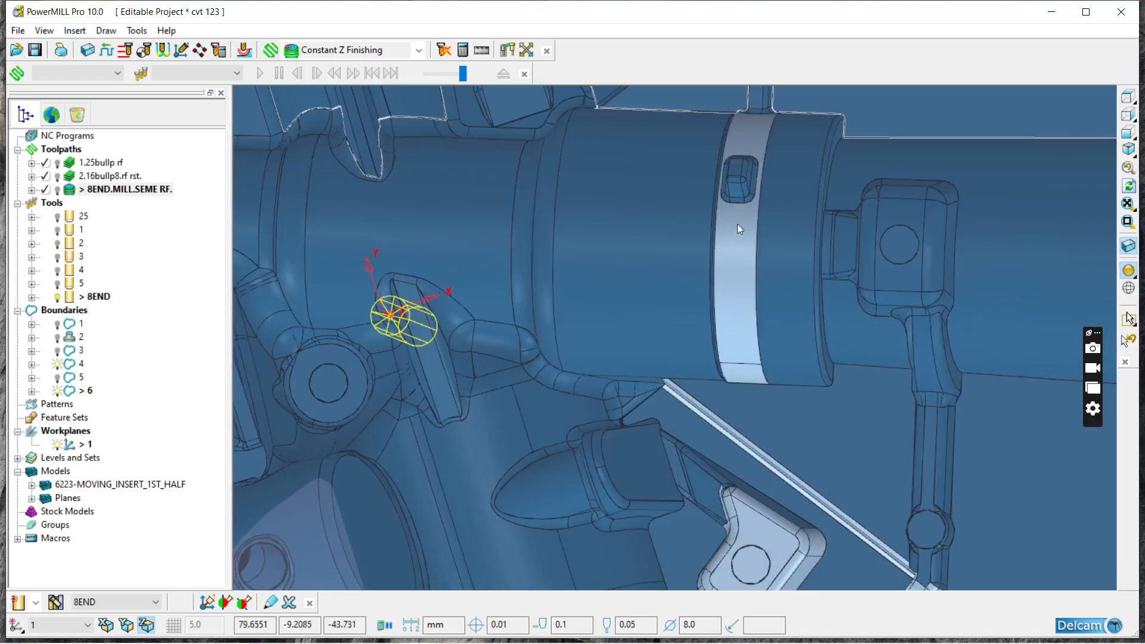
{"action": "middle_click_drag", "start_coordinate": [738, 224], "coordinate": [695, 127]}
{"action": "middle_click_drag", "start_coordinate": [722, 344], "coordinate": [686, 326]}
{"action": "scroll", "coordinate": [731, 301], "scroll_direction": "up", "scroll_amount": 3}
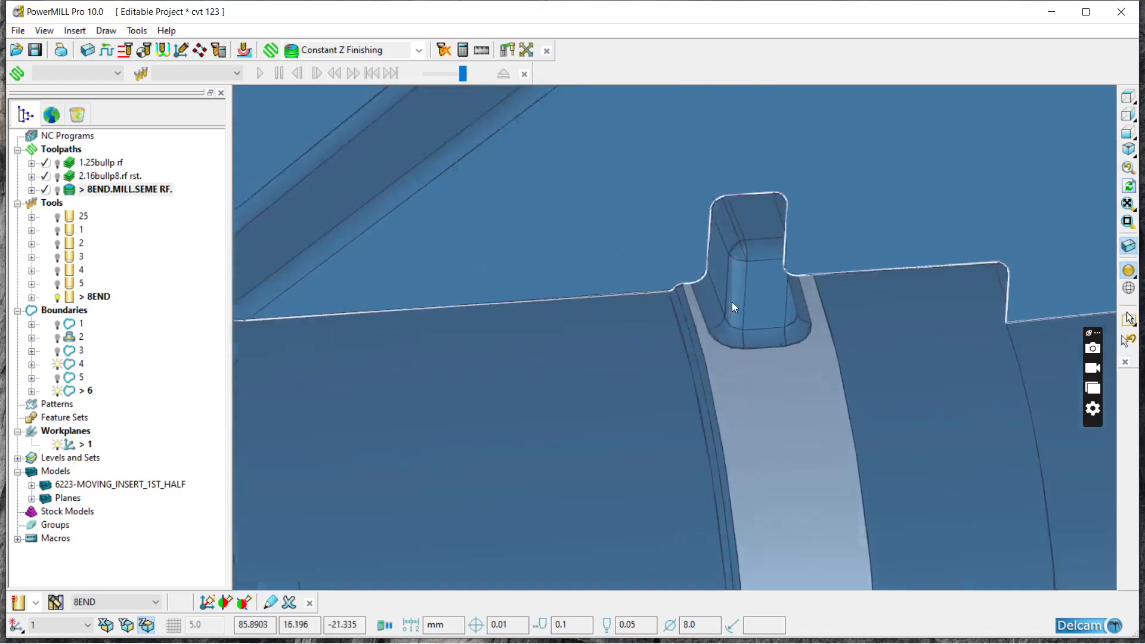
{"action": "scroll", "coordinate": [657, 347], "scroll_direction": "up", "scroll_amount": 3}
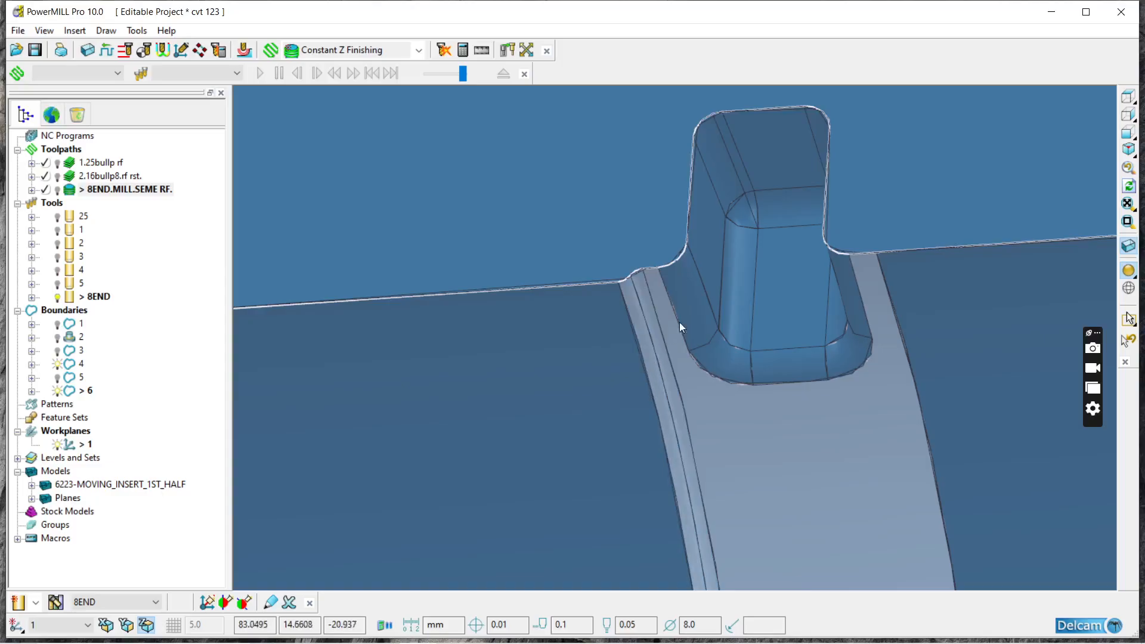
{"action": "middle_click_drag", "start_coordinate": [711, 278], "coordinate": [677, 284]}
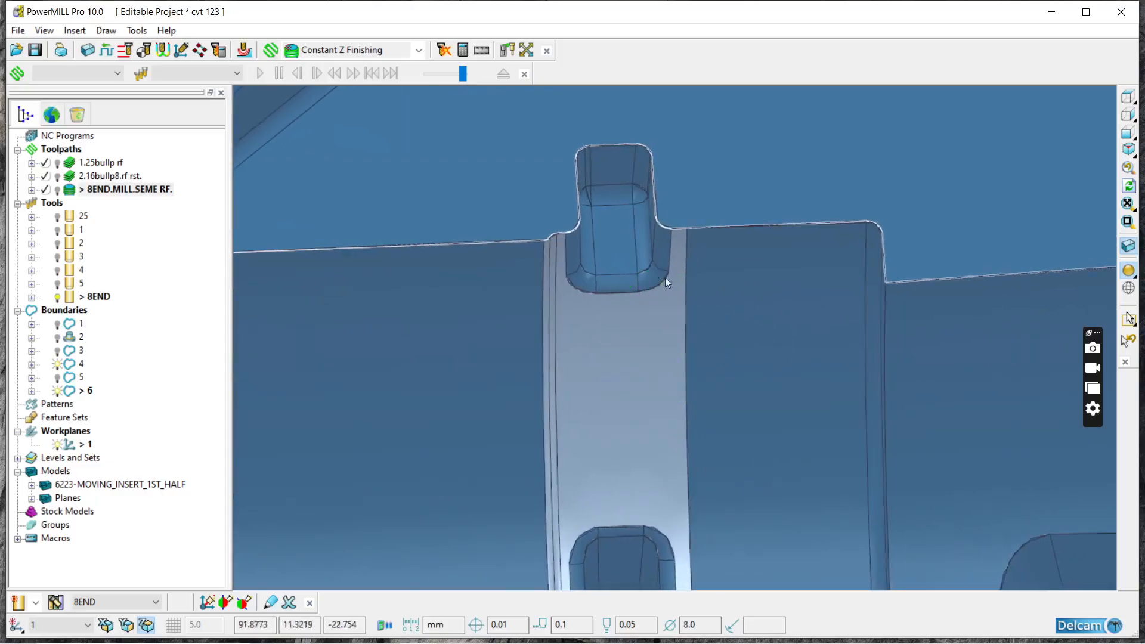
{"action": "scroll", "coordinate": [677, 284], "scroll_direction": "up", "scroll_amount": 2}
{"action": "scroll", "coordinate": [560, 244], "scroll_direction": "down", "scroll_amount": 2}
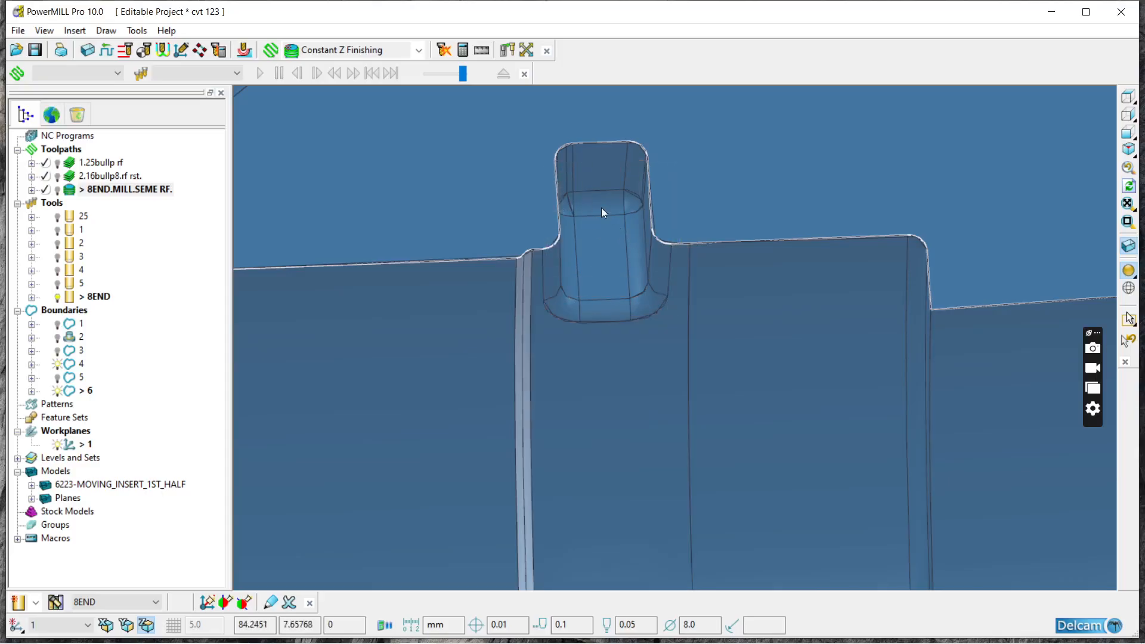
Step: Add the angled cylinder's two small slots and ring band, plus the rounded pocket and its connecting channel, to the selection
{"action": "left_click_drag", "start_coordinate": [520, 148], "coordinate": [707, 416]}
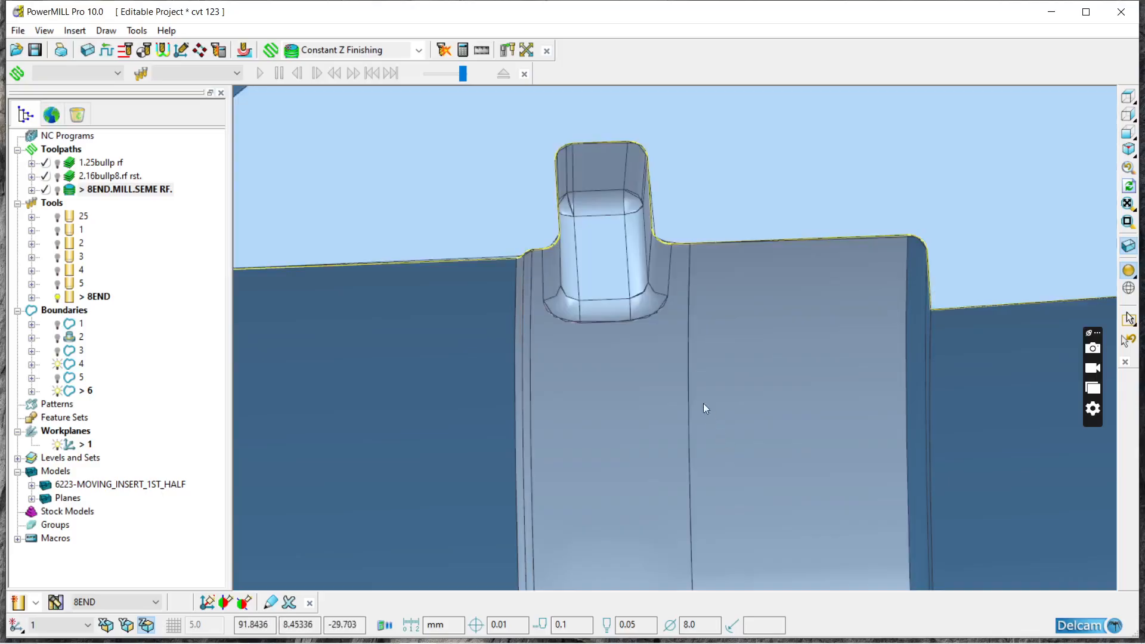
{"action": "scroll", "coordinate": [707, 411], "scroll_direction": "down", "scroll_amount": 6}
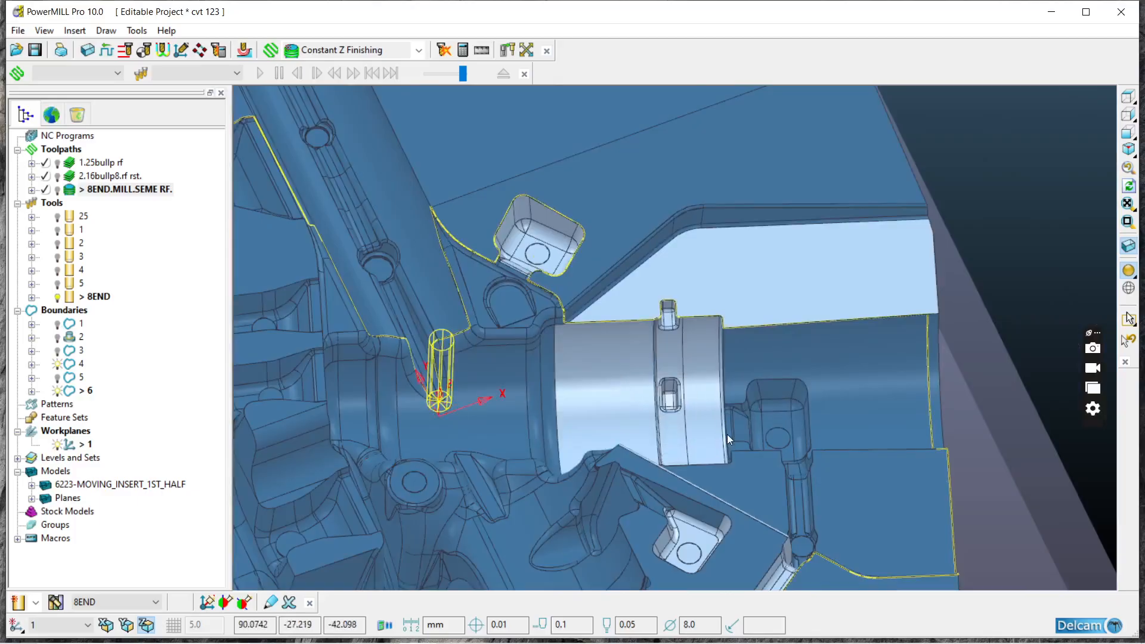
{"action": "left_click_drag", "start_coordinate": [721, 380], "coordinate": [867, 563]}
Step: Deselect the large faces of the angled cylinder and the flat parting faces around its slots, pocket and channel
{"action": "left_click", "coordinate": [614, 384], "text": "ctrl"}
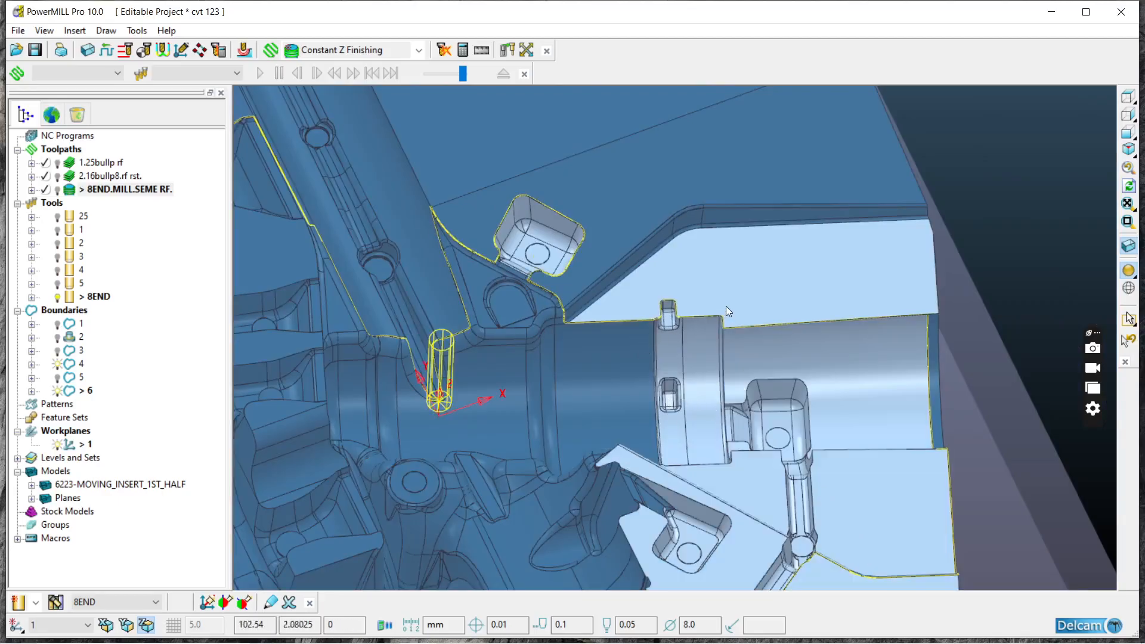
{"action": "left_click", "coordinate": [725, 306], "text": "ctrl"}
{"action": "left_click", "coordinate": [820, 375], "text": "ctrl"}
{"action": "left_click", "coordinate": [719, 374], "text": "ctrl"}
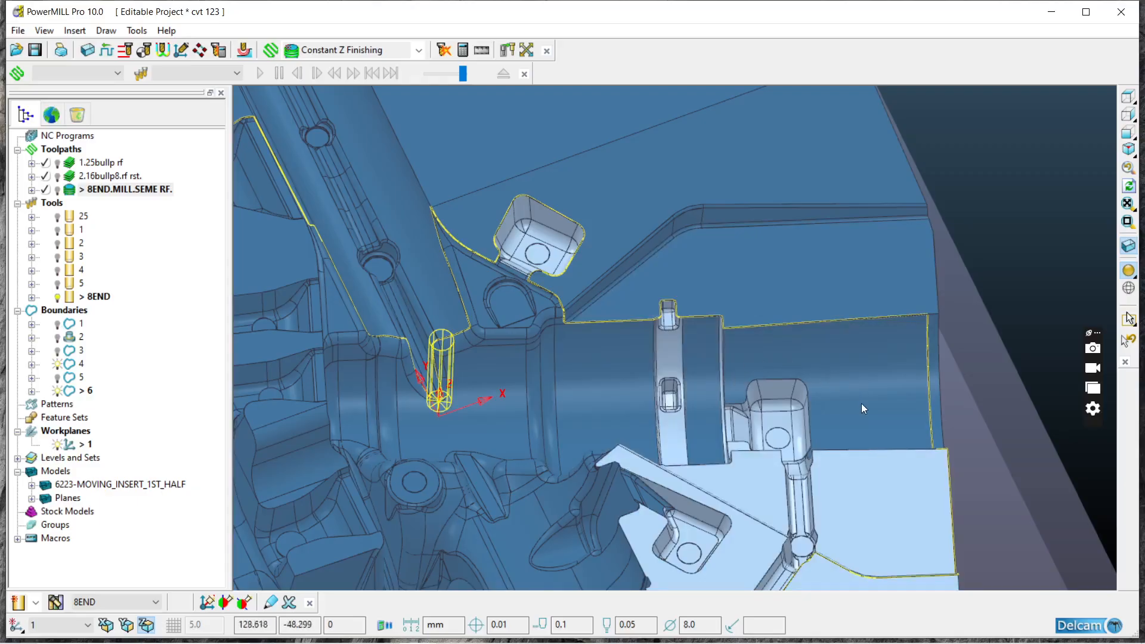
{"action": "left_click", "coordinate": [724, 408], "text": "ctrl"}
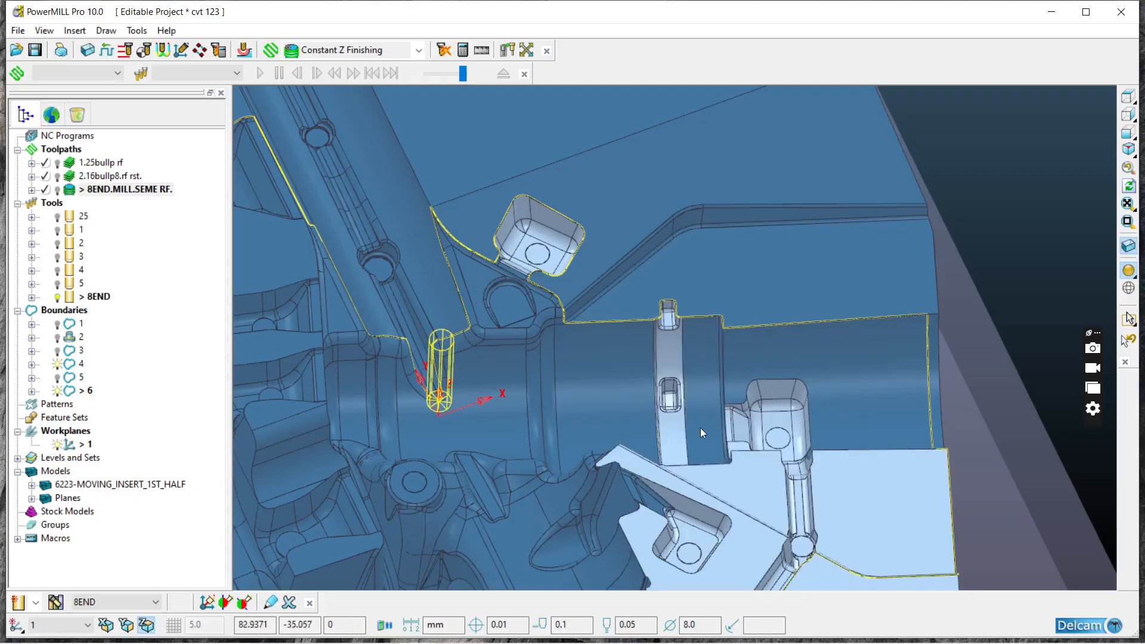
{"action": "left_click", "coordinate": [775, 494], "text": "ctrl"}
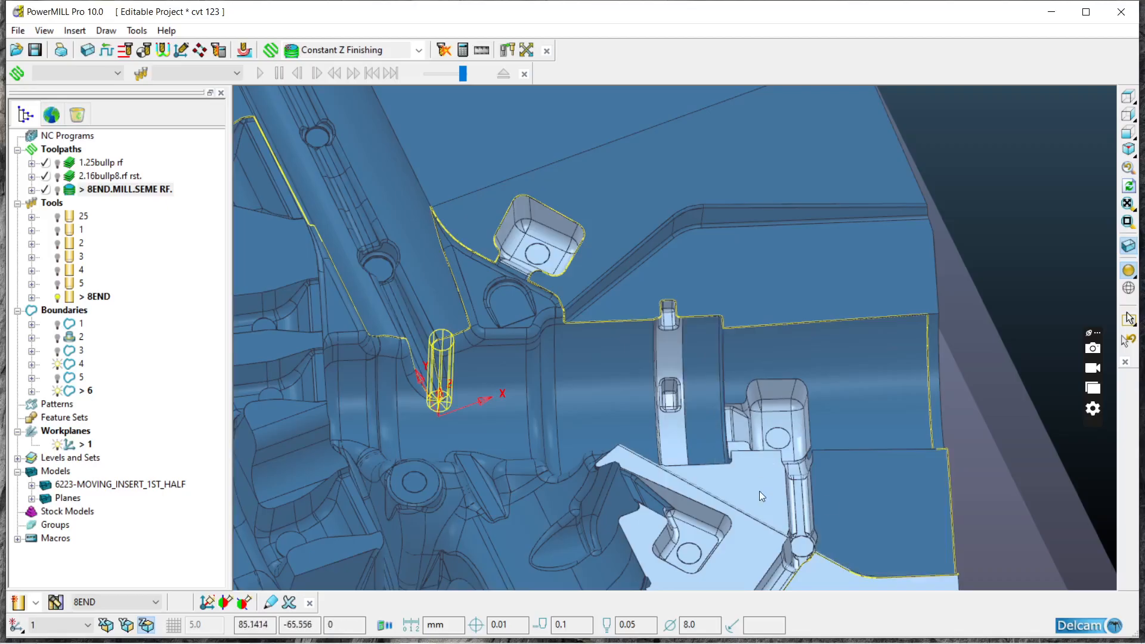
{"action": "left_click", "coordinate": [656, 466], "text": "ctrl"}
{"action": "middle_click_drag", "start_coordinate": [685, 460], "coordinate": [750, 392]}
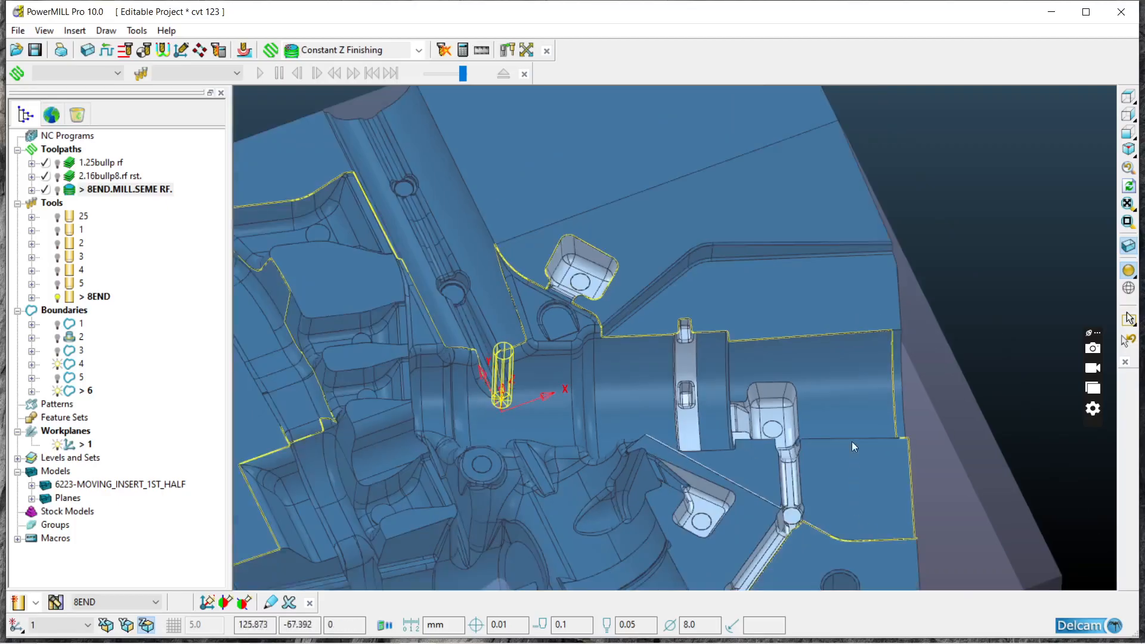
{"action": "left_click", "coordinate": [1128, 96]}
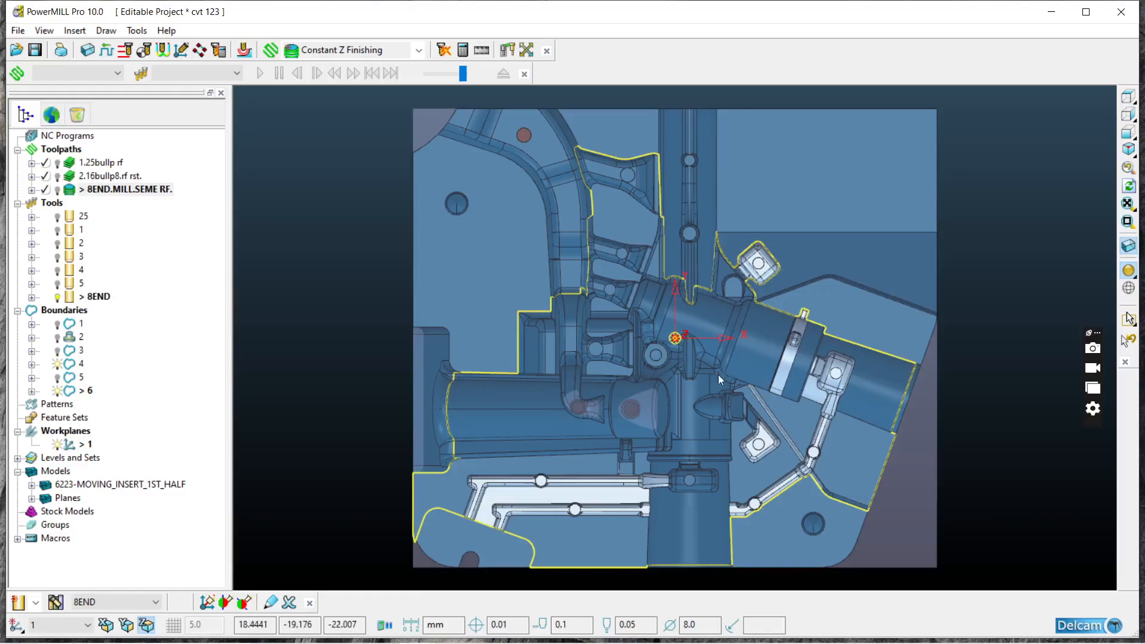
Step: Examine the selected ring band, rounded pocket and connecting channel on the angled cylinder up close and from several angles
{"action": "middle_click_drag", "start_coordinate": [867, 379], "coordinate": [692, 338]}
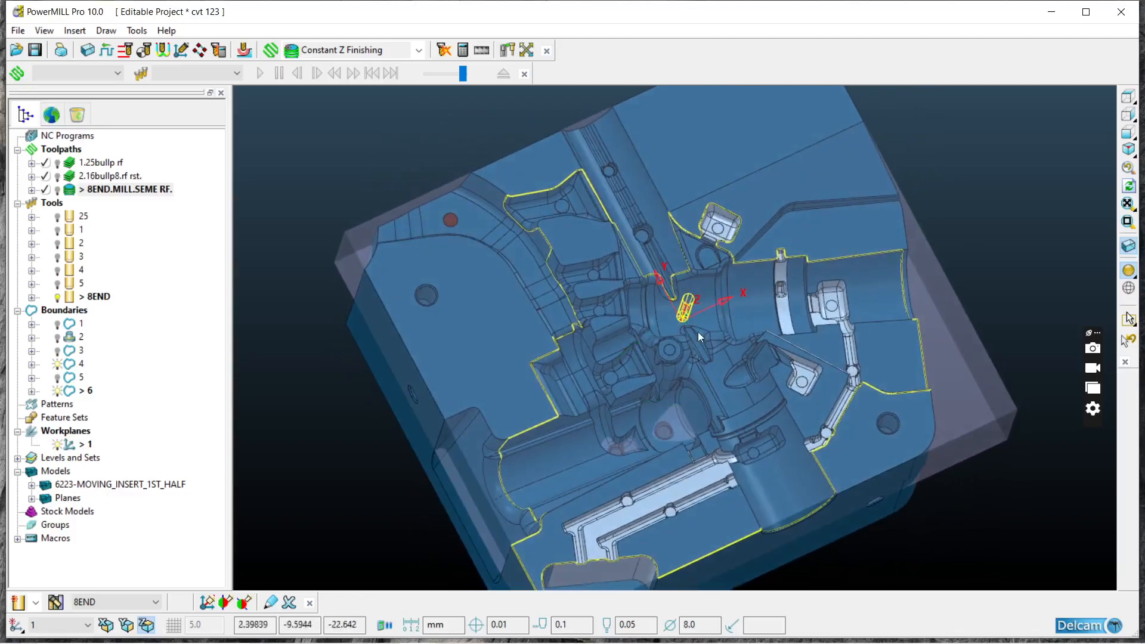
{"action": "scroll", "coordinate": [871, 309], "scroll_direction": "up", "scroll_amount": 3}
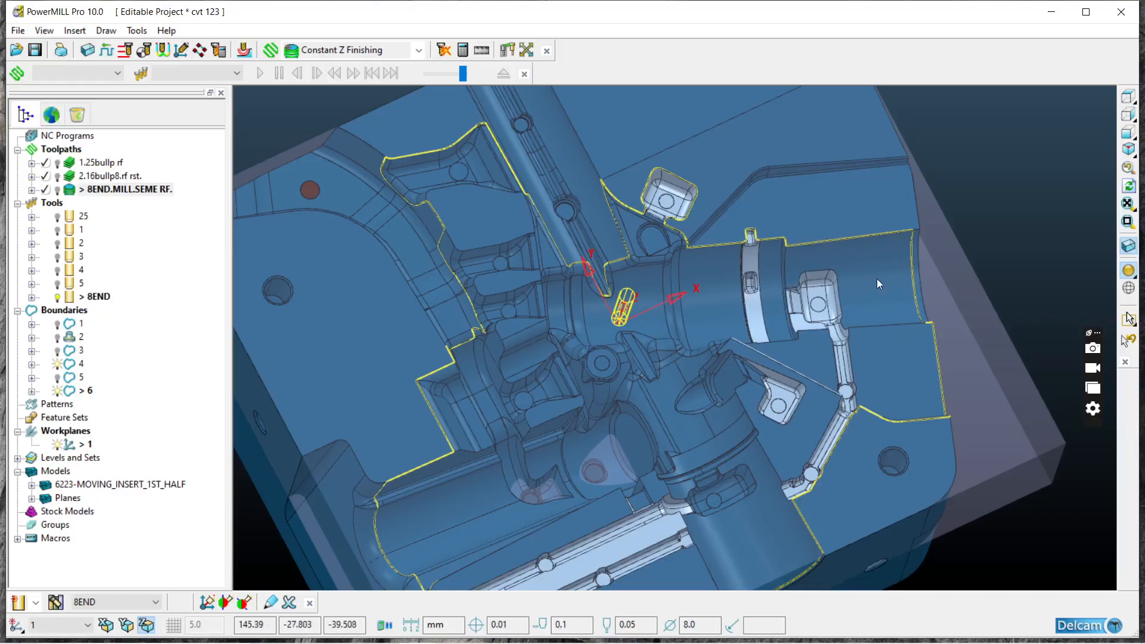
{"action": "scroll", "coordinate": [770, 299], "scroll_direction": "up", "scroll_amount": 5}
{"action": "scroll", "coordinate": [628, 230], "scroll_direction": "down", "scroll_amount": 4}
{"action": "middle_click_drag", "start_coordinate": [779, 264], "coordinate": [837, 283]}
{"action": "scroll", "coordinate": [841, 279], "scroll_direction": "up", "scroll_amount": 3}
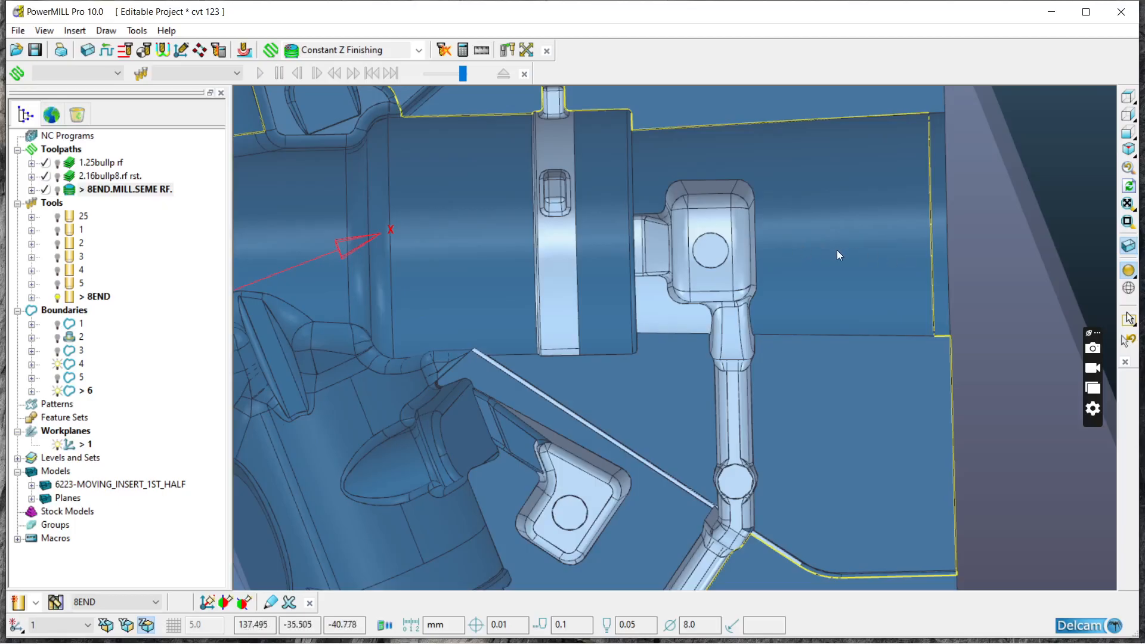
{"action": "middle_click_drag", "start_coordinate": [717, 288], "coordinate": [764, 308]}
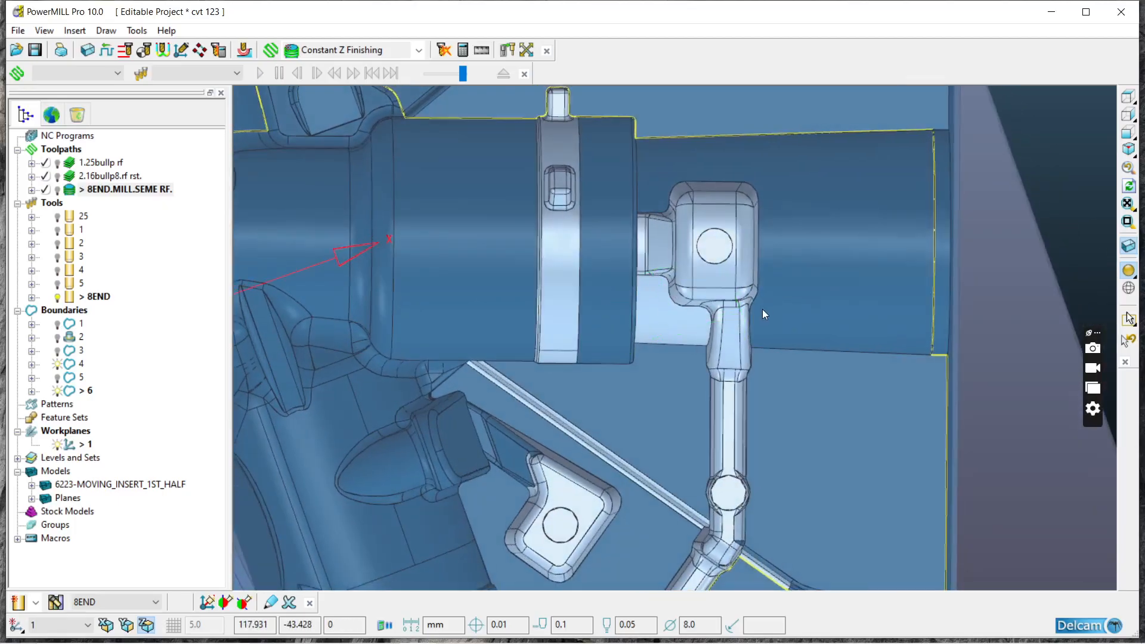
{"action": "middle_click_drag", "start_coordinate": [662, 305], "coordinate": [624, 252]}
{"action": "scroll", "coordinate": [643, 174], "scroll_direction": "down", "scroll_amount": 4}
{"action": "middle_click_drag", "start_coordinate": [612, 208], "coordinate": [581, 260]}
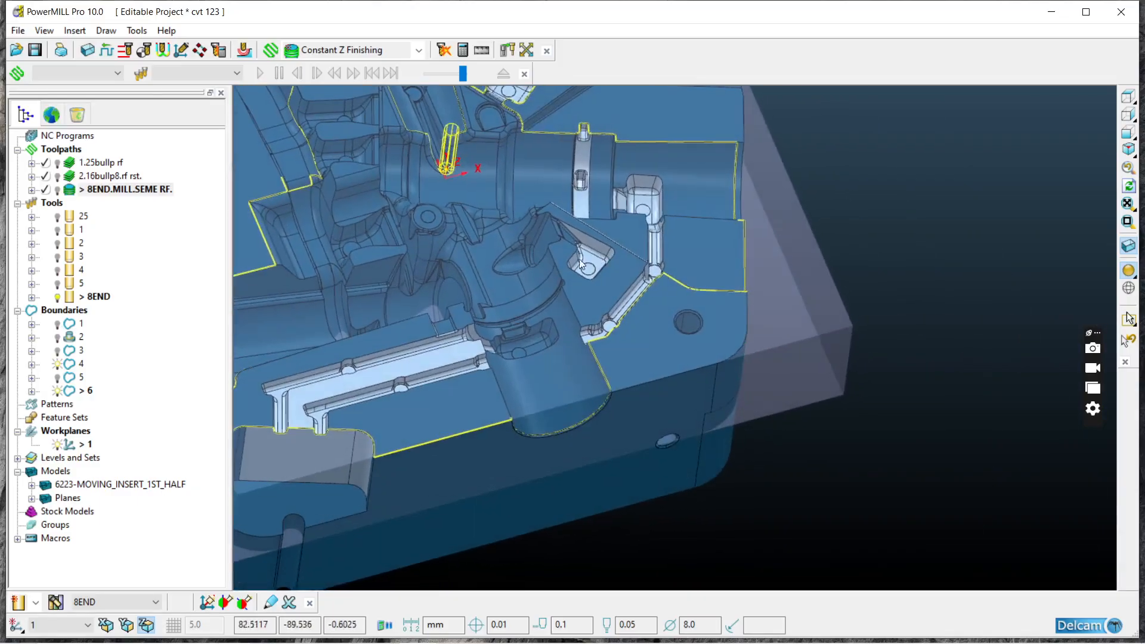
Step: Check the selected surfaces around the corner recess, the parallel channels and the tilted square pocket from different directions
{"action": "scroll", "coordinate": [454, 314], "scroll_direction": "down", "scroll_amount": 5}
{"action": "scroll", "coordinate": [397, 343], "scroll_direction": "up", "scroll_amount": 10}
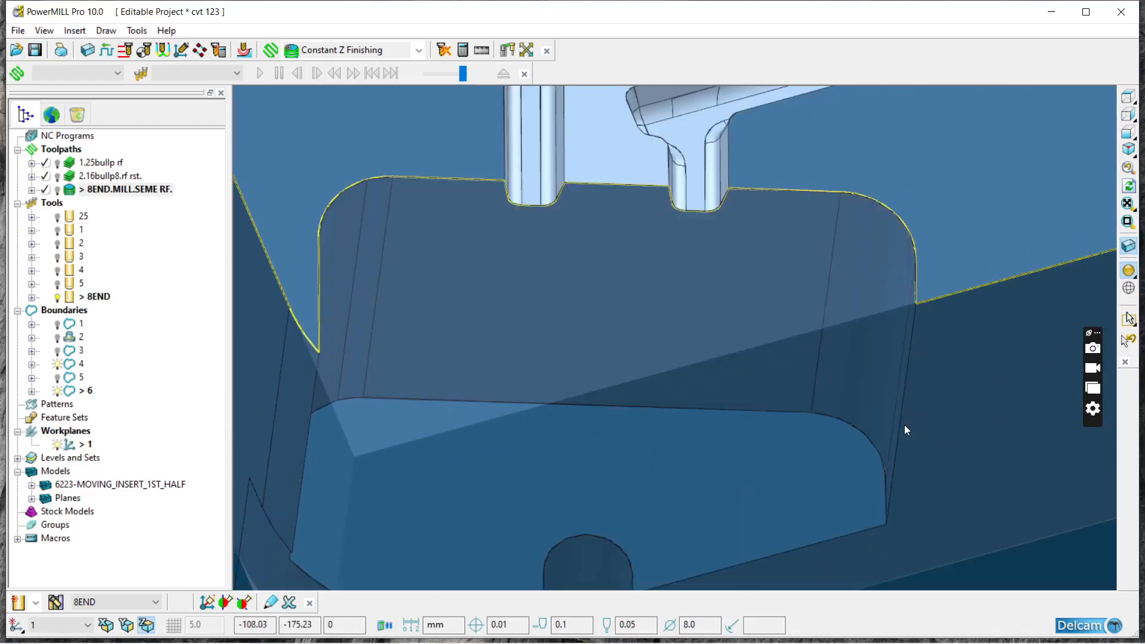
{"action": "scroll", "coordinate": [749, 420], "scroll_direction": "down", "scroll_amount": 4}
{"action": "middle_click_drag", "start_coordinate": [882, 274], "coordinate": [831, 349]}
{"action": "scroll", "coordinate": [327, 314], "scroll_direction": "down", "scroll_amount": 3}
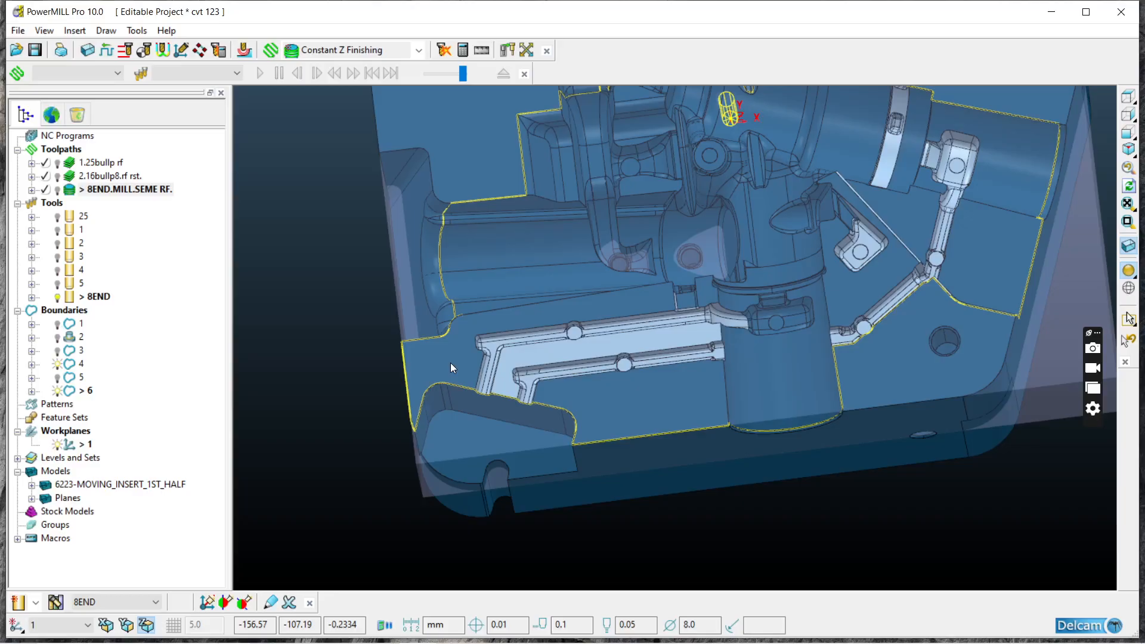
{"action": "middle_click_drag", "start_coordinate": [920, 423], "coordinate": [768, 171]}
{"action": "scroll", "coordinate": [767, 166], "scroll_direction": "up", "scroll_amount": 5}
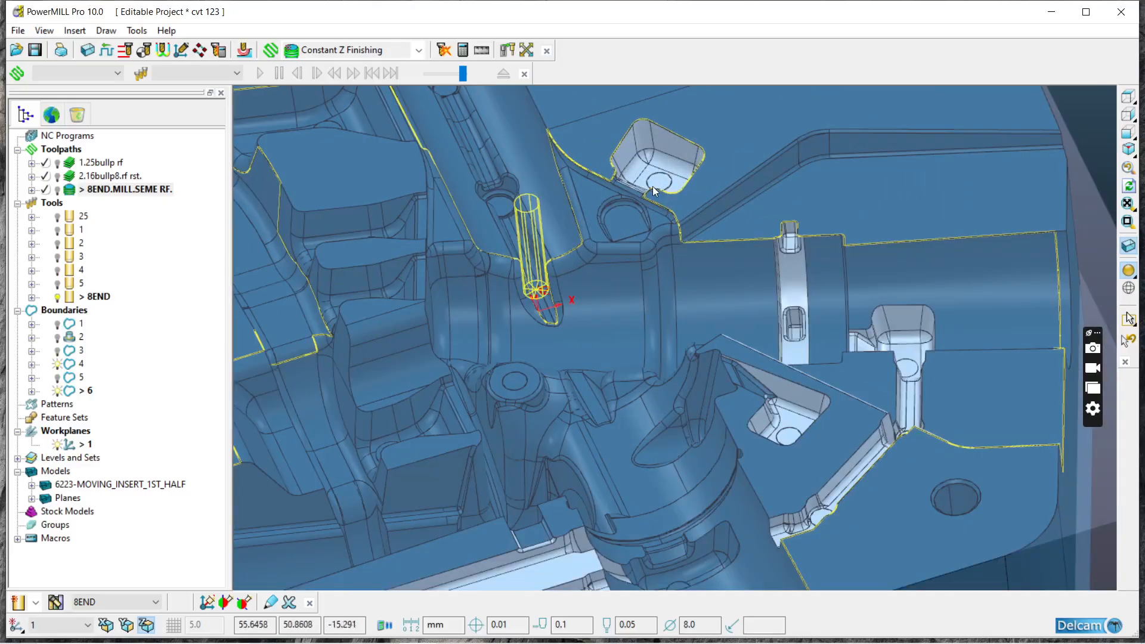
{"action": "scroll", "coordinate": [697, 283], "scroll_direction": "down", "scroll_amount": 3}
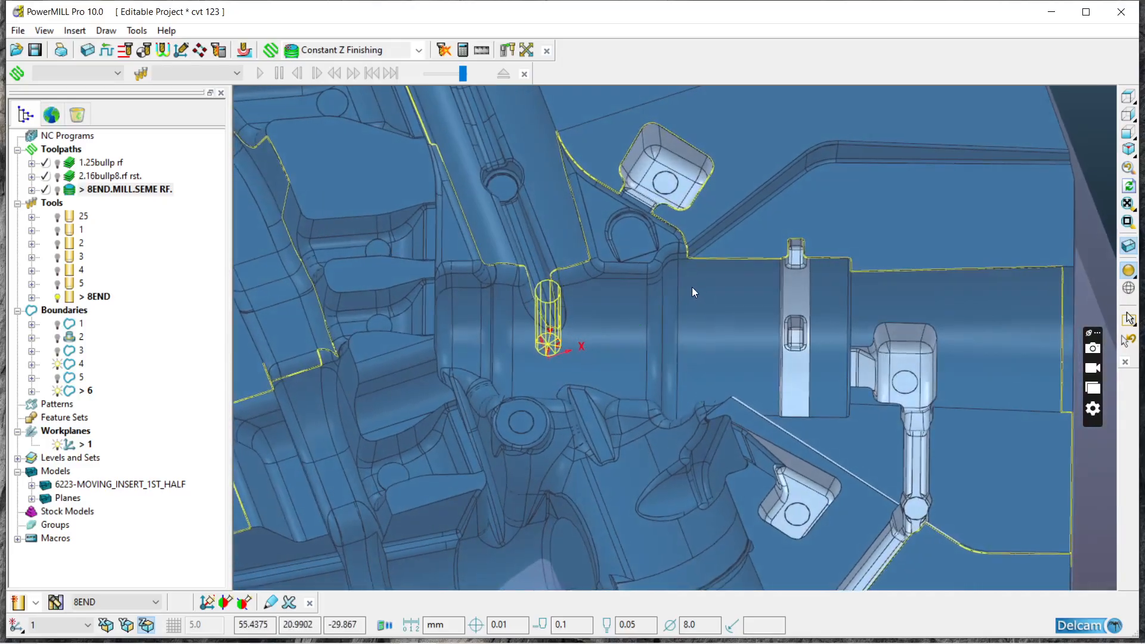
{"action": "scroll", "coordinate": [689, 284], "scroll_direction": "down", "scroll_amount": 3}
{"action": "middle_click_drag", "start_coordinate": [521, 262], "coordinate": [507, 351]}
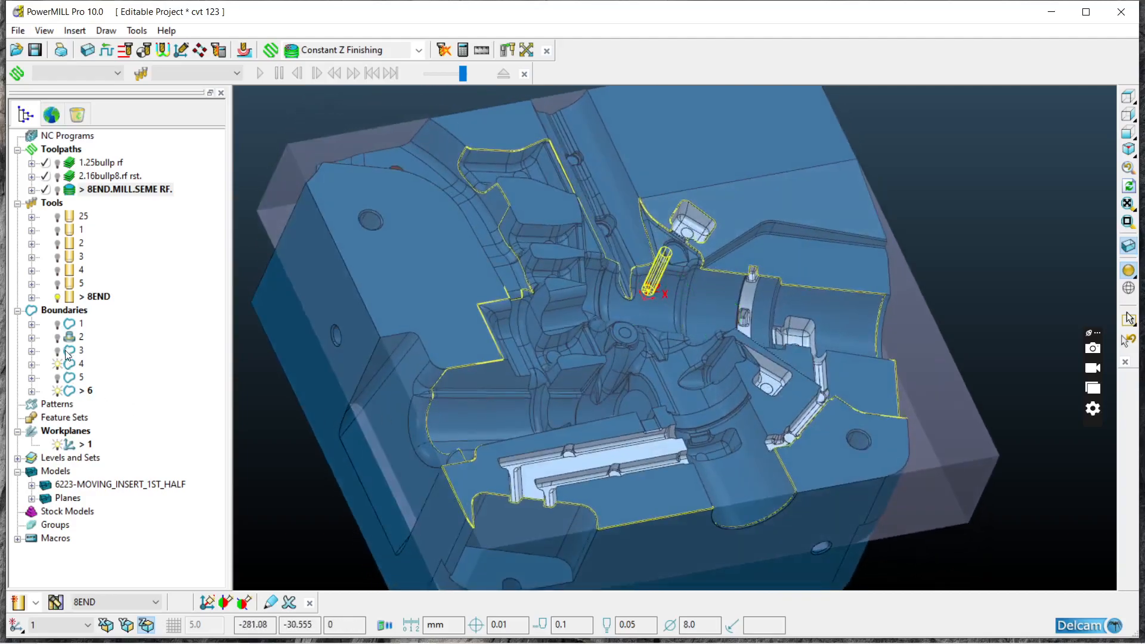
Step: Create a user-defined boundary from the selected model surfaces and accept it
{"action": "right_click", "coordinate": [64, 310]}
{"action": "mouse_move", "coordinate": [118, 374]}
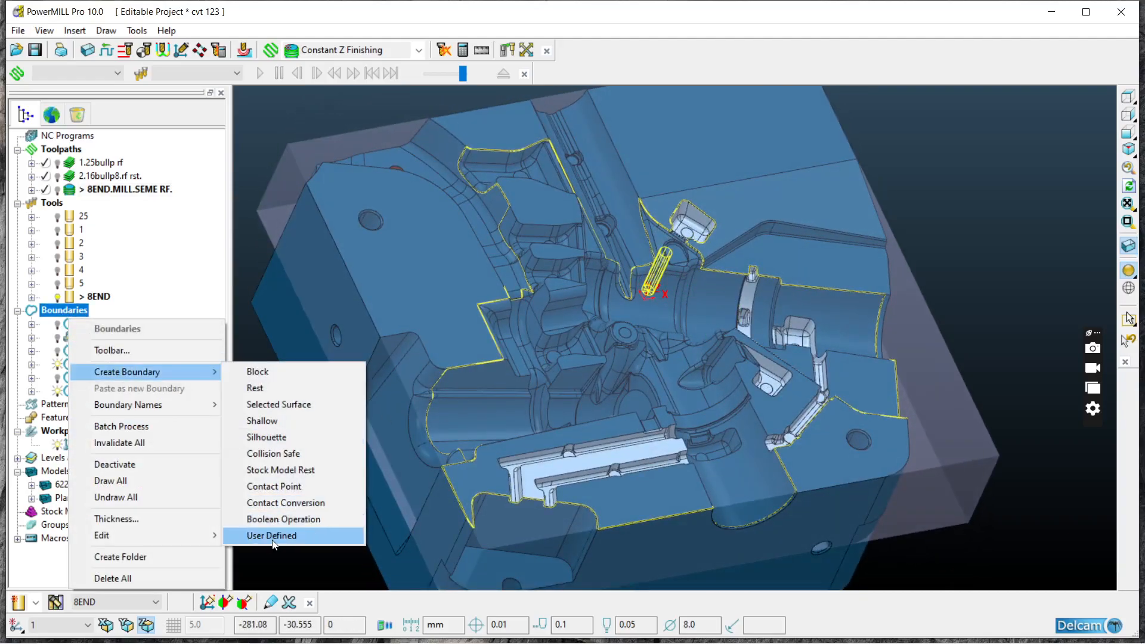
{"action": "left_click", "coordinate": [271, 536]}
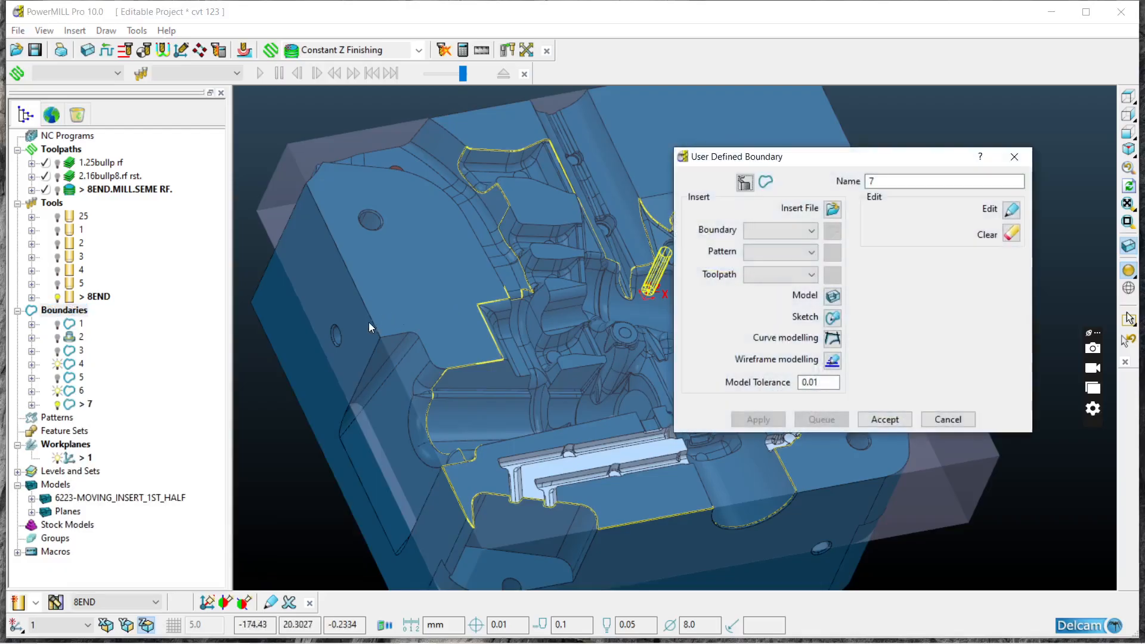
{"action": "left_click", "coordinate": [832, 297]}
{"action": "left_click", "coordinate": [884, 419]}
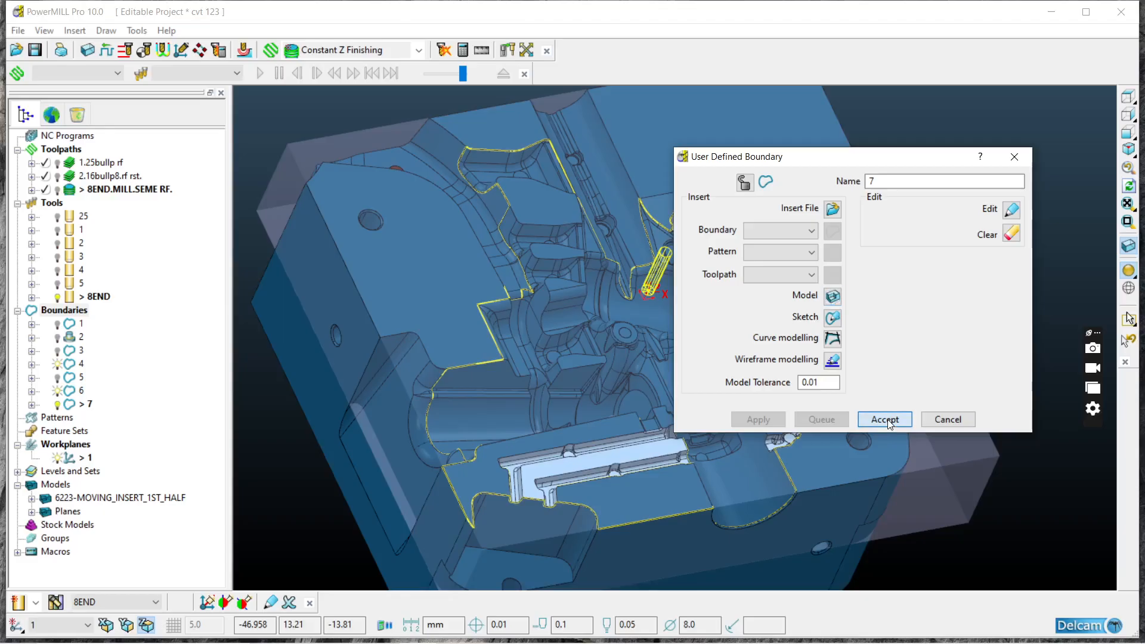
Step: Inspect the new outlines around the pockets and channels, and create another user-defined boundary from the selected model surfaces
{"action": "middle_click_drag", "start_coordinate": [807, 309], "coordinate": [627, 425]}
{"action": "scroll", "coordinate": [528, 363], "scroll_direction": "down", "scroll_amount": 1}
{"action": "scroll", "coordinate": [445, 434], "scroll_direction": "up", "scroll_amount": 2}
{"action": "middle_click_drag", "start_coordinate": [445, 435], "coordinate": [538, 499]}
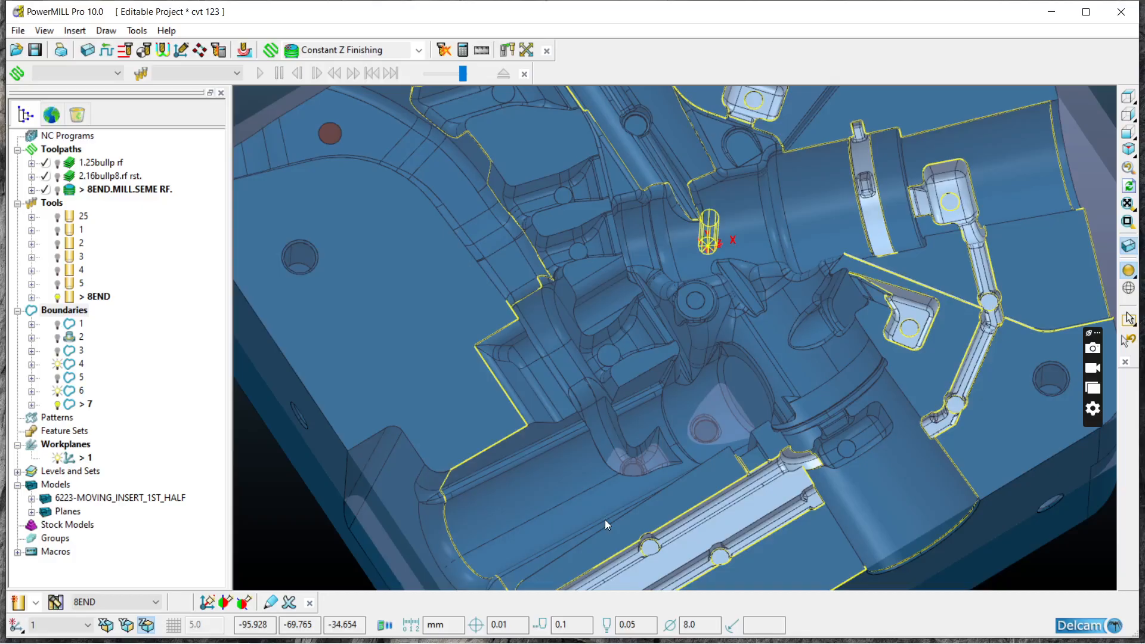
{"action": "scroll", "coordinate": [560, 484], "scroll_direction": "down", "scroll_amount": 3}
{"action": "middle_click_drag", "start_coordinate": [711, 480], "coordinate": [622, 414]}
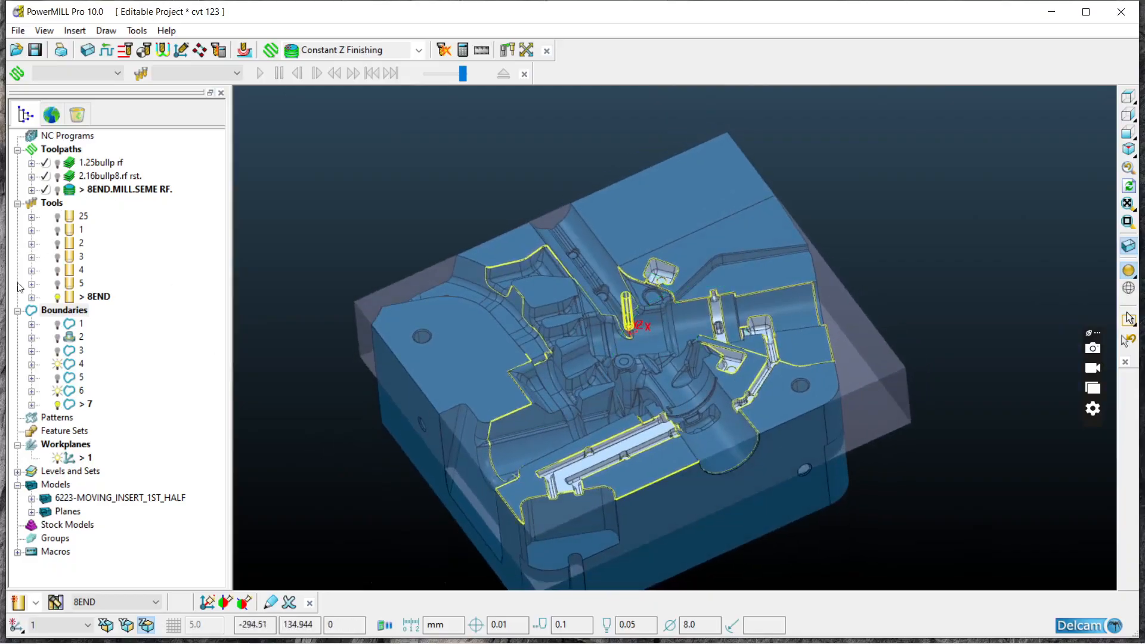
{"action": "right_click", "coordinate": [64, 310]}
{"action": "mouse_move", "coordinate": [109, 371]}
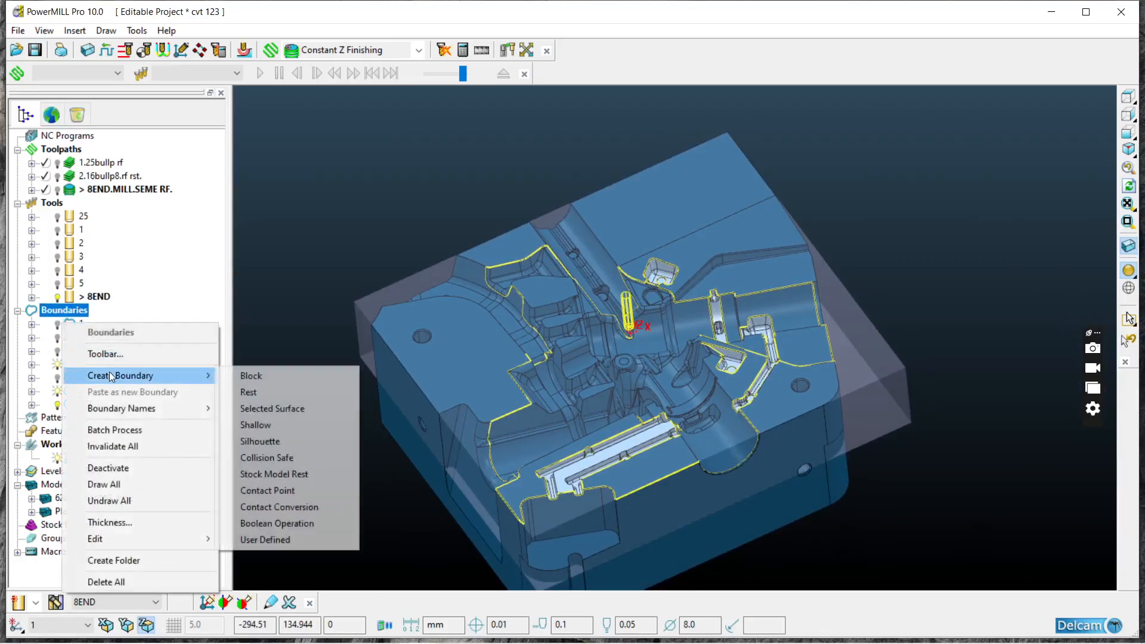
{"action": "left_click", "coordinate": [268, 539]}
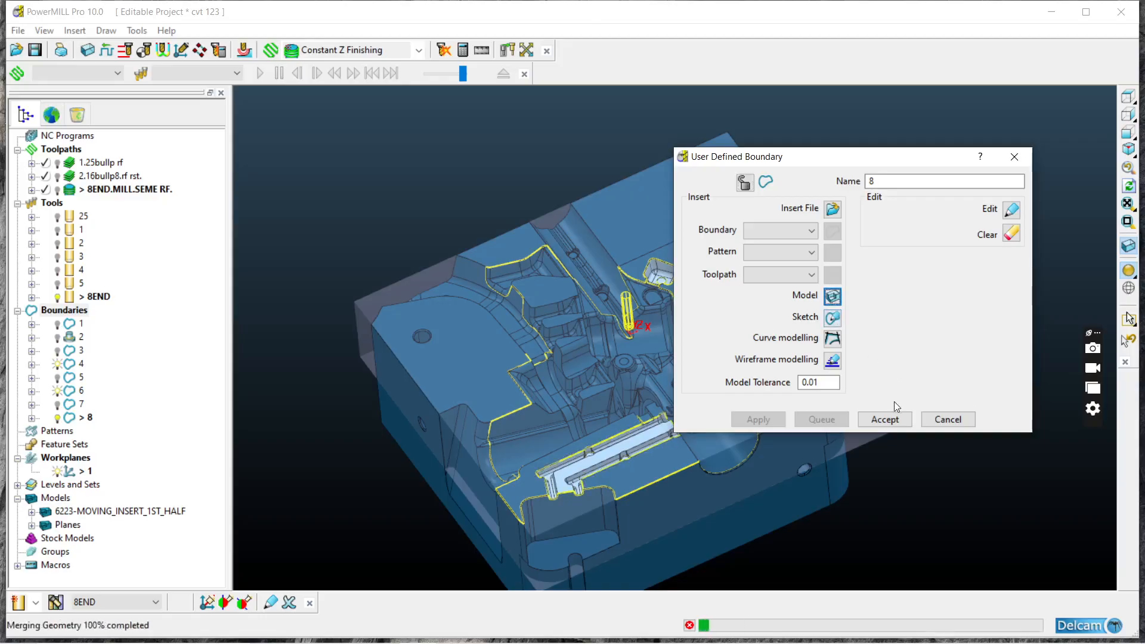
{"action": "left_click", "coordinate": [887, 419]}
Step: Turn off the model shading and hide boundaries 4 and 6 to view boundary 8 alone from above
{"action": "left_click", "coordinate": [1128, 271]}
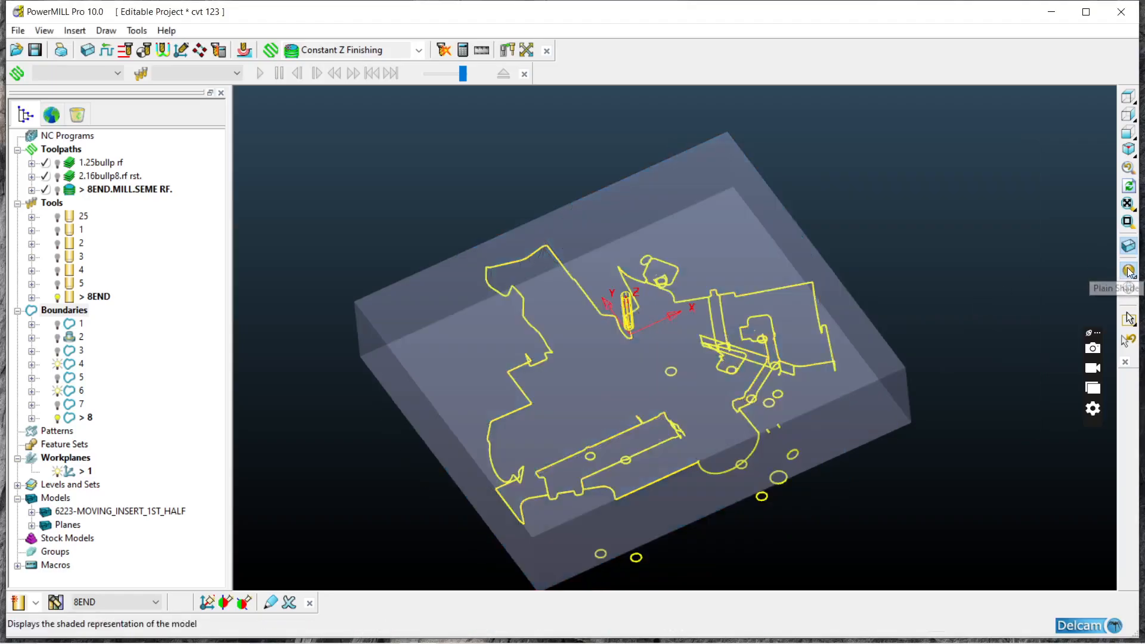
{"action": "middle_click_drag", "start_coordinate": [869, 312], "coordinate": [684, 389]}
{"action": "left_click", "coordinate": [58, 365]}
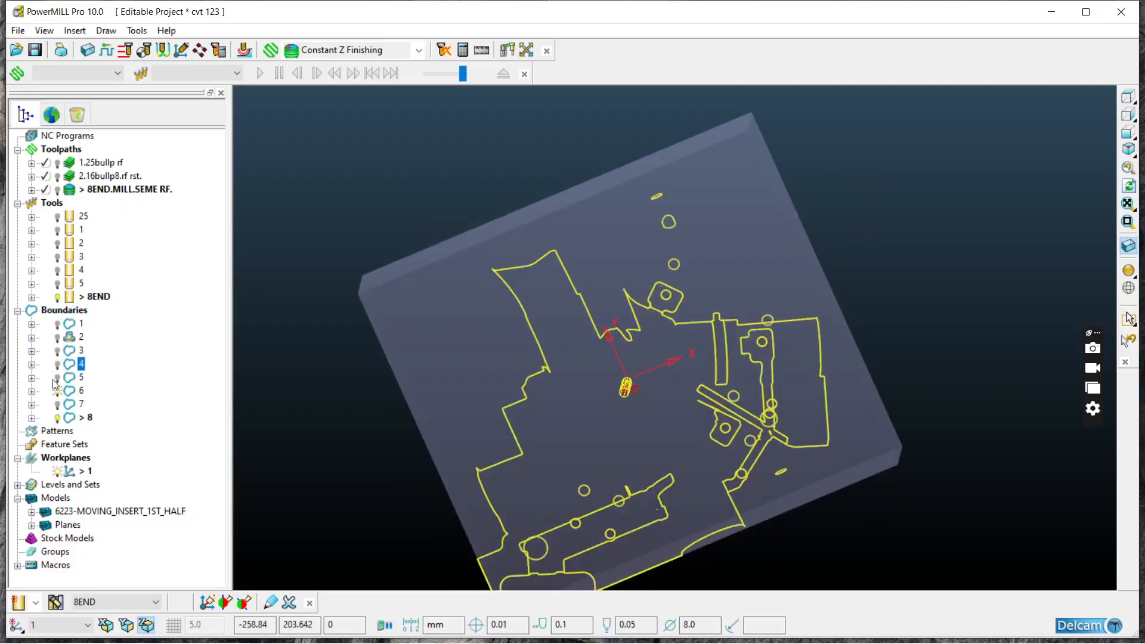
{"action": "left_click", "coordinate": [58, 392]}
{"action": "middle_click_drag", "start_coordinate": [467, 386], "coordinate": [785, 300]}
{"action": "left_click", "coordinate": [1127, 97]}
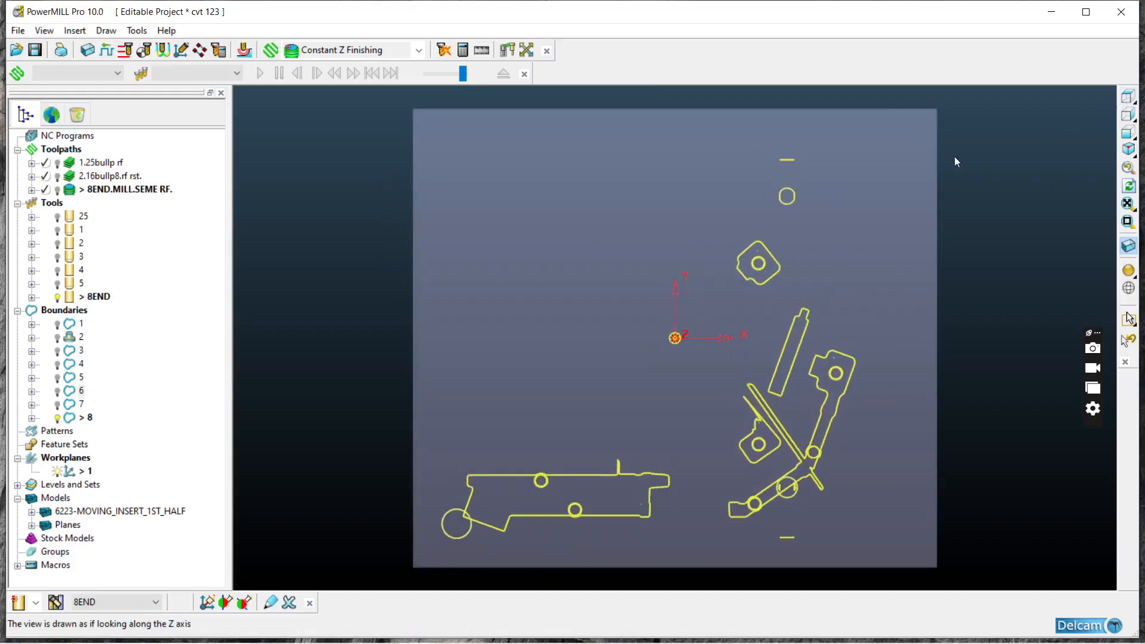
Step: Select the outer pocket, channel and ring band outlines of boundary 8 and remove the stray circles and short lines
{"action": "scroll", "coordinate": [468, 209], "scroll_direction": "down", "scroll_amount": 3}
{"action": "left_click_drag", "start_coordinate": [444, 195], "coordinate": [941, 553]}
{"action": "left_click", "coordinate": [571, 341]}
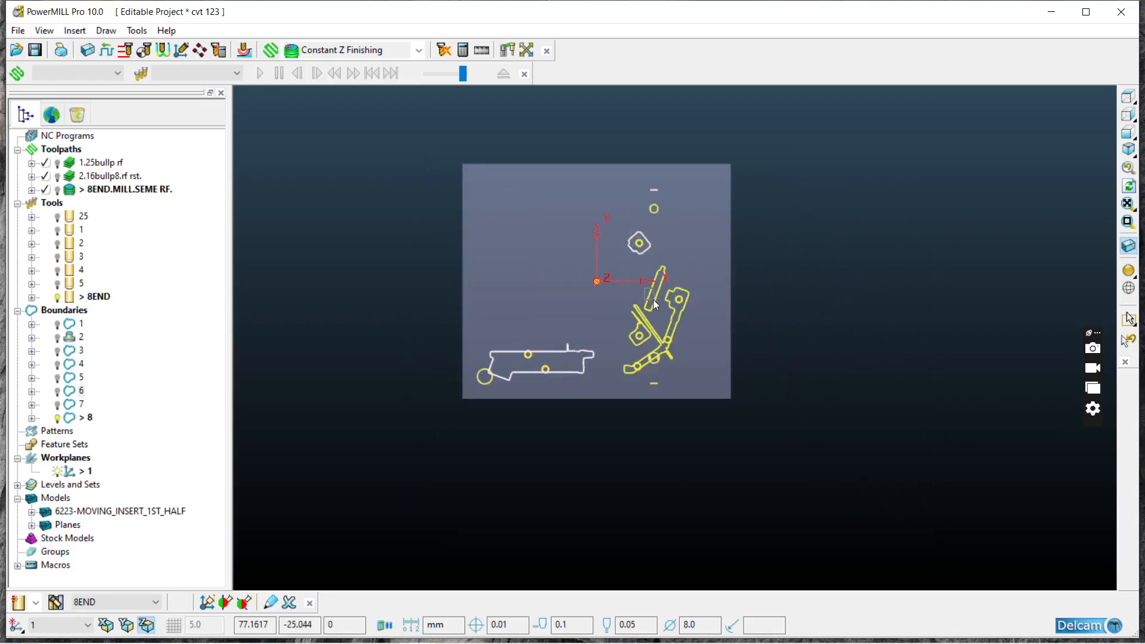
{"action": "left_click", "coordinate": [684, 318]}
{"action": "scroll", "coordinate": [641, 342], "scroll_direction": "up", "scroll_amount": 5}
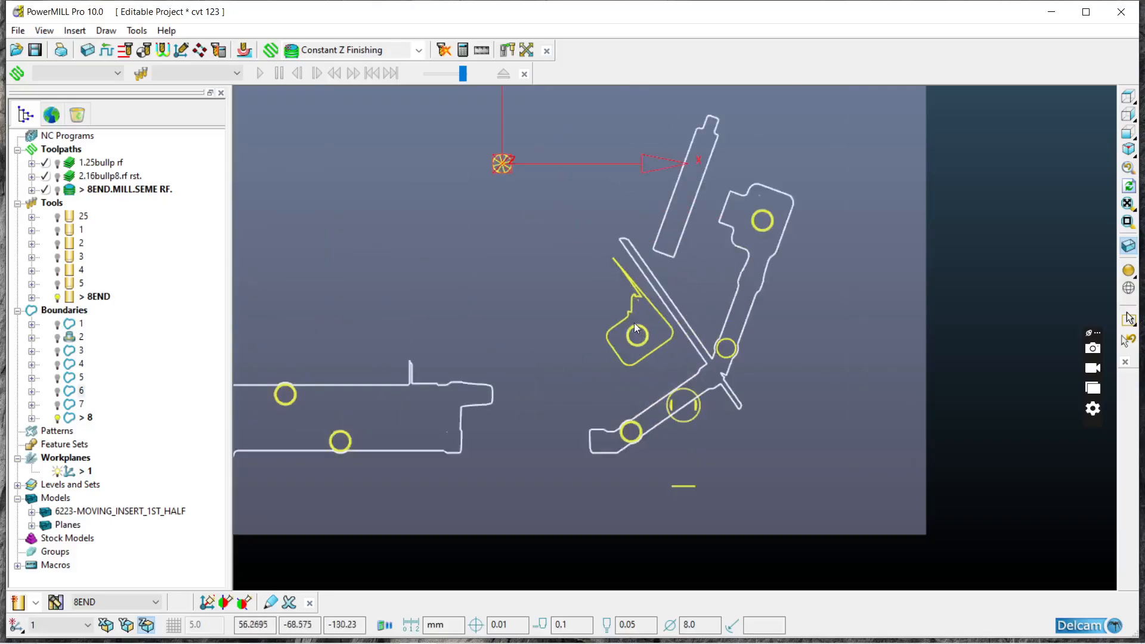
{"action": "left_click", "coordinate": [612, 343]}
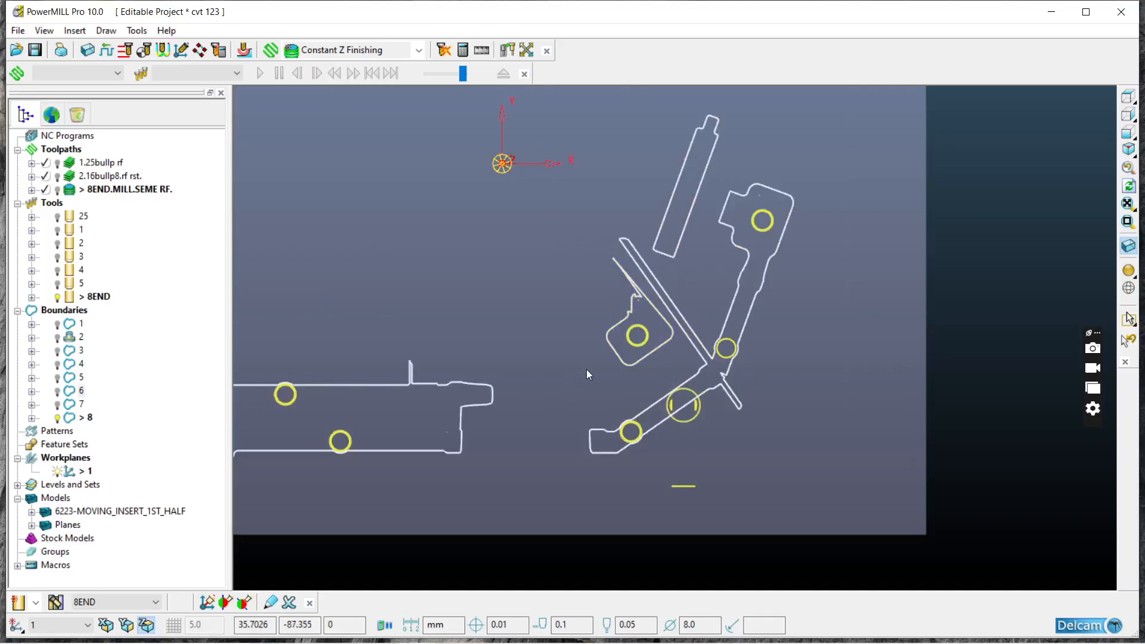
{"action": "middle_click_drag", "start_coordinate": [817, 416], "coordinate": [717, 343]}
Step: Edit the points of boundary 8 and delete those forming the thin spike above the small angled pocket
{"action": "scroll", "coordinate": [642, 263], "scroll_direction": "up", "scroll_amount": 4}
{"action": "scroll", "coordinate": [631, 286], "scroll_direction": "up", "scroll_amount": 5}
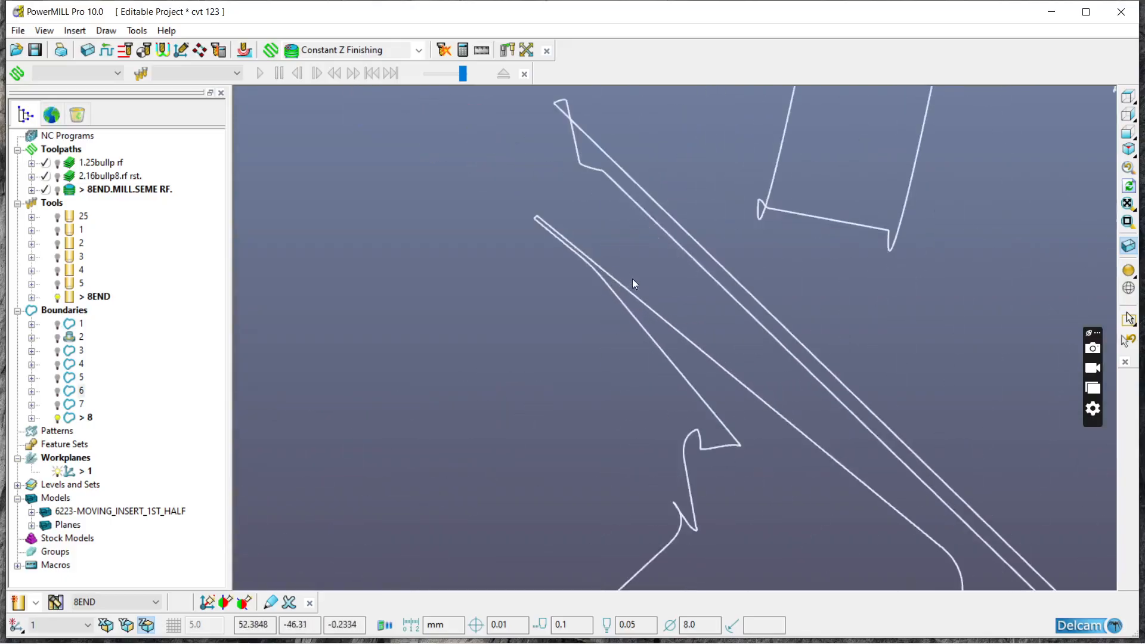
{"action": "right_click", "coordinate": [613, 281]}
{"action": "mouse_move", "coordinate": [650, 497]}
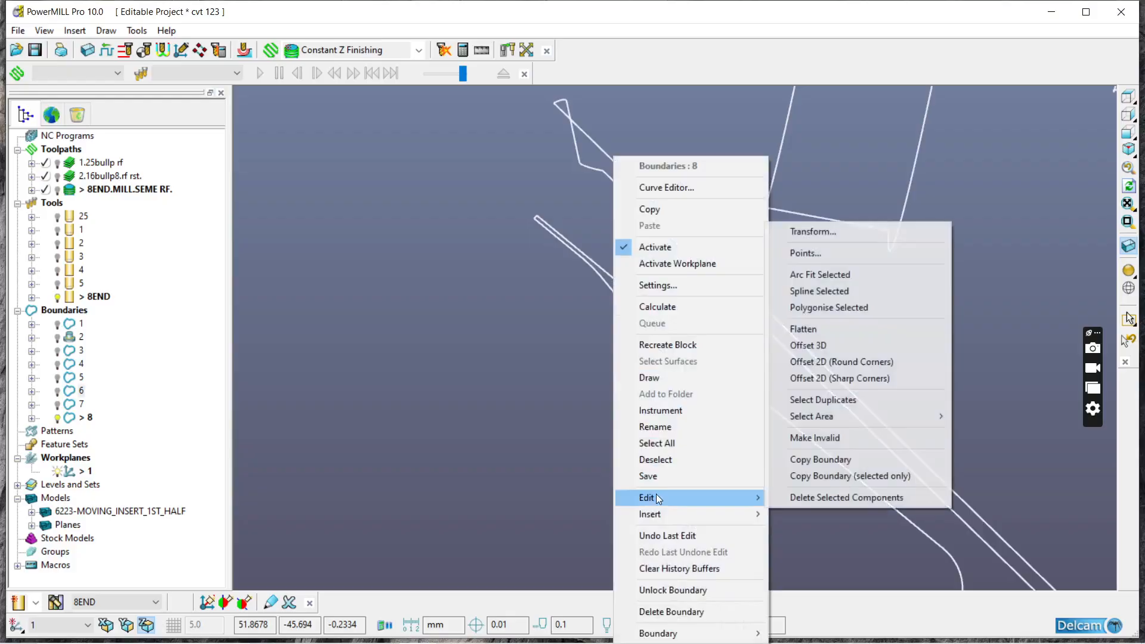
{"action": "left_click", "coordinate": [828, 253]}
{"action": "left_click_drag", "start_coordinate": [522, 200], "coordinate": [633, 398]}
{"action": "left_click", "coordinate": [178, 251]}
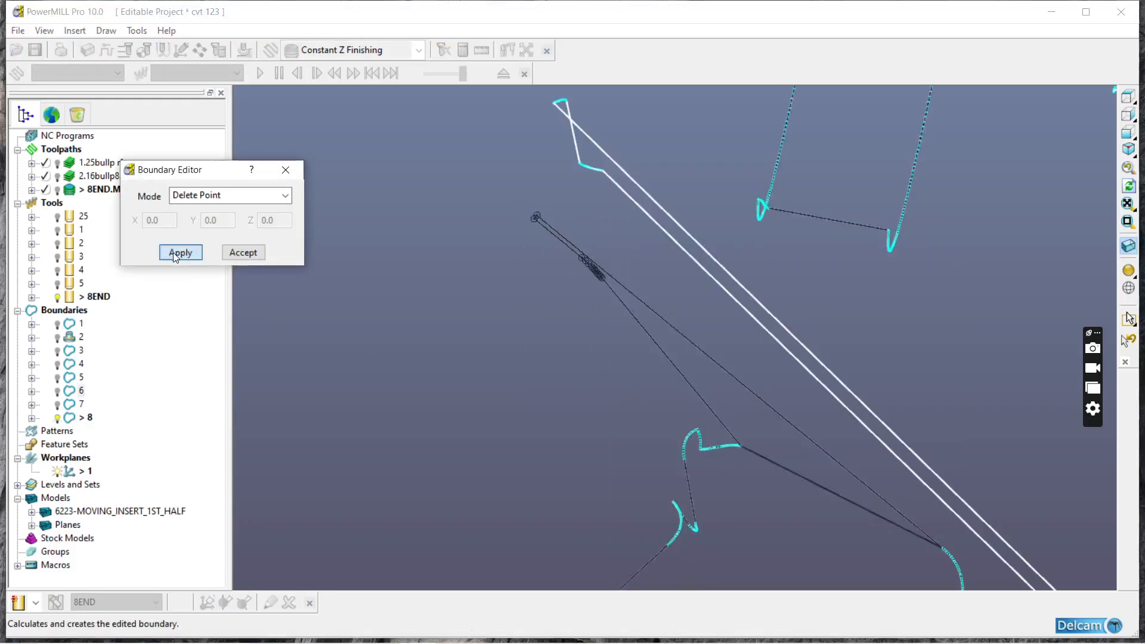
Step: Delete the boundary points at the free end of the long narrow diagonal strip
{"action": "scroll", "coordinate": [615, 416], "scroll_direction": "down", "scroll_amount": 2}
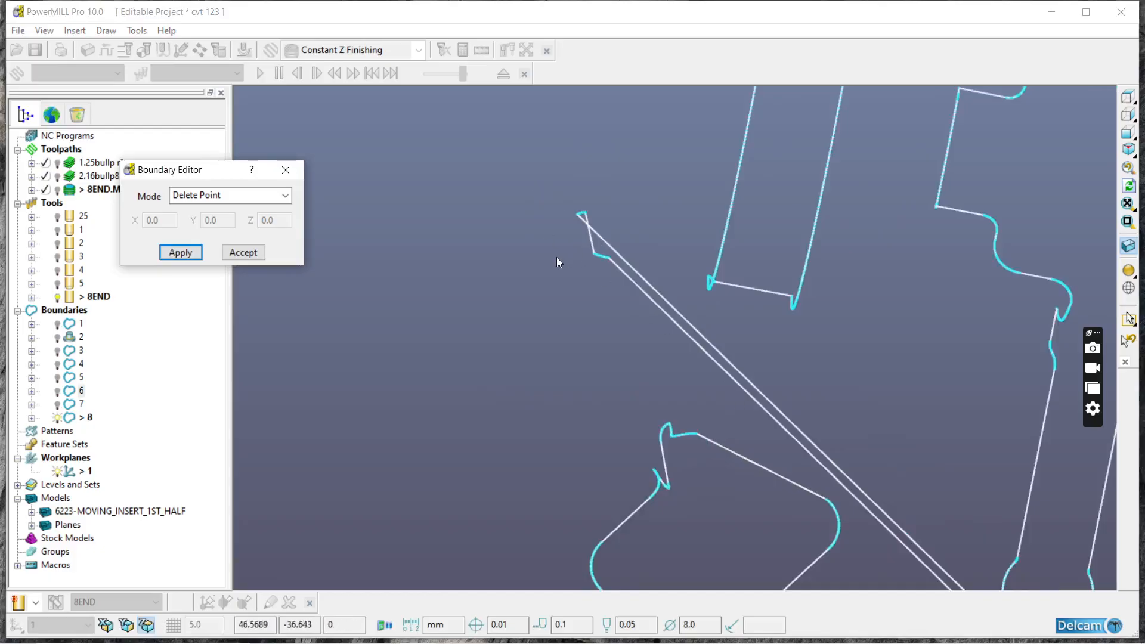
{"action": "scroll", "coordinate": [566, 257], "scroll_direction": "down", "scroll_amount": 2}
{"action": "scroll", "coordinate": [579, 263], "scroll_direction": "up", "scroll_amount": 4}
{"action": "left_click_drag", "start_coordinate": [527, 128], "coordinate": [639, 353]}
{"action": "left_click", "coordinate": [180, 252]}
Step: Delete the boundary points of the sharp notch where the diagonal strip meets the connecting channel
{"action": "scroll", "coordinate": [526, 274], "scroll_direction": "down", "scroll_amount": 2}
{"action": "scroll", "coordinate": [747, 477], "scroll_direction": "up", "scroll_amount": 4}
{"action": "scroll", "coordinate": [780, 465], "scroll_direction": "up", "scroll_amount": 2}
{"action": "left_click_drag", "start_coordinate": [819, 411], "coordinate": [789, 499]}
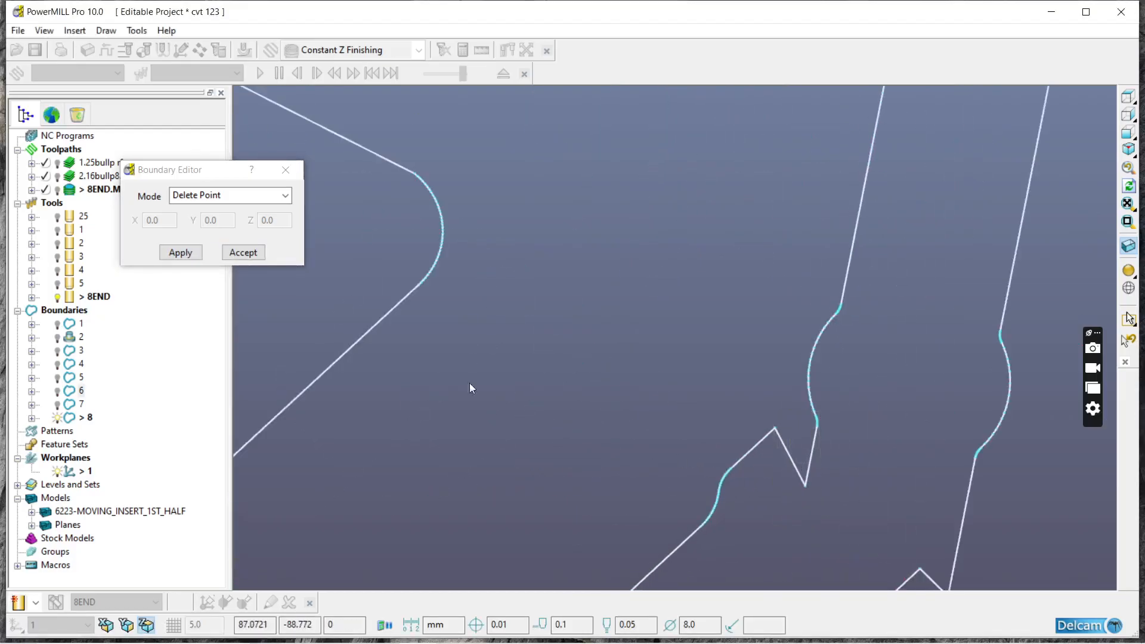
{"action": "left_click", "coordinate": [177, 252]}
Step: Shade the model to compare it with the edited boundary, and apply and accept the point edits
{"action": "left_click", "coordinate": [1128, 270]}
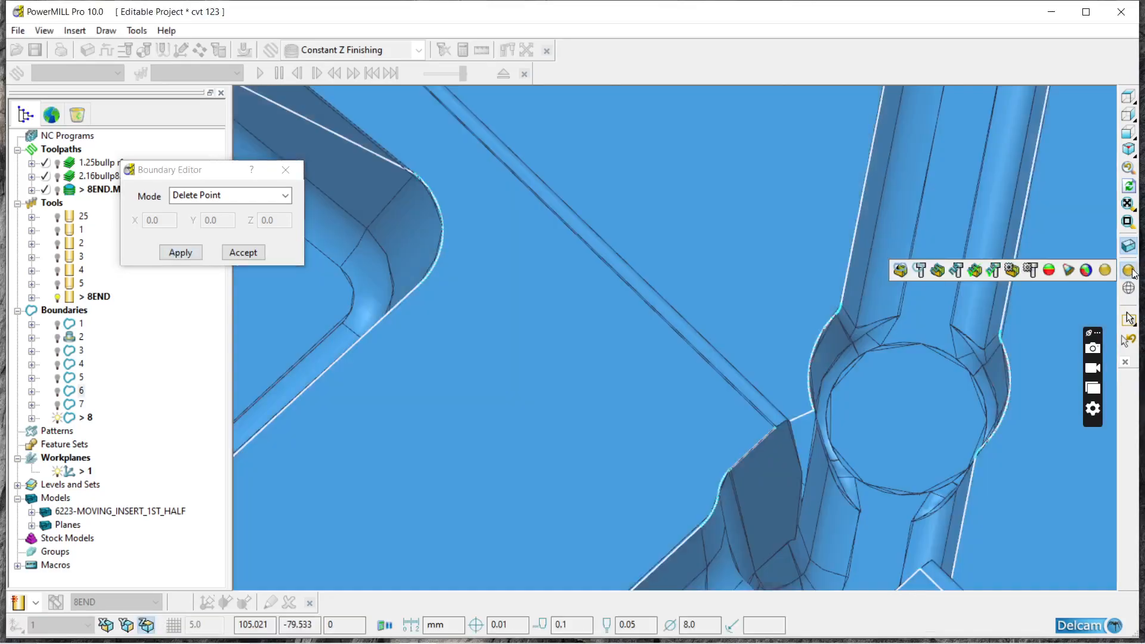
{"action": "scroll", "coordinate": [888, 384], "scroll_direction": "down", "scroll_amount": 8}
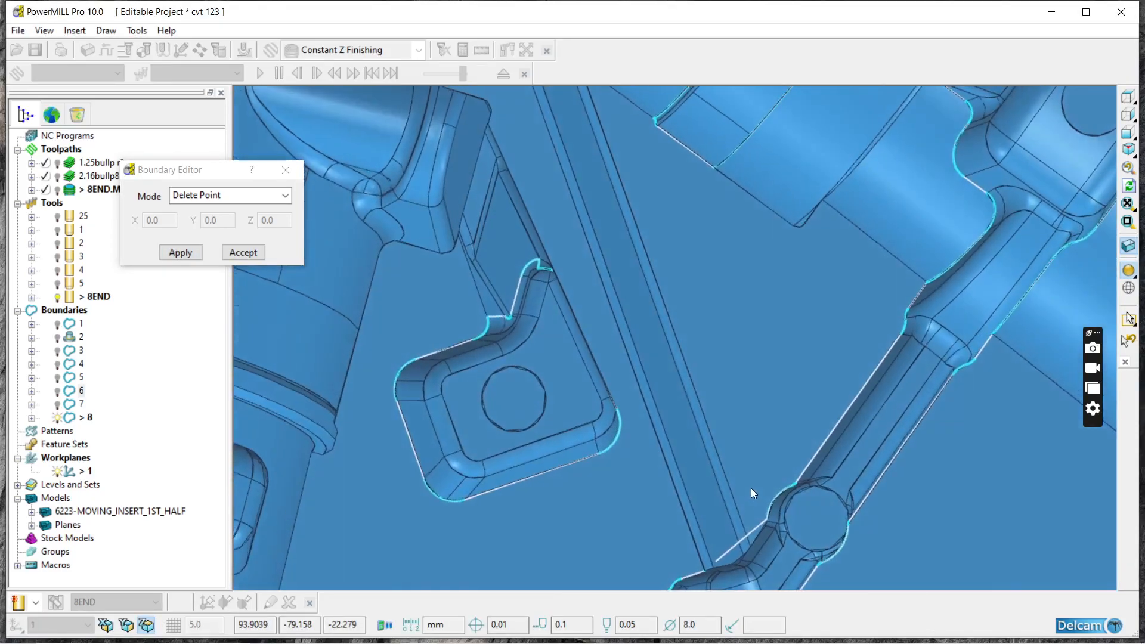
{"action": "scroll", "coordinate": [660, 416], "scroll_direction": "down", "scroll_amount": 2}
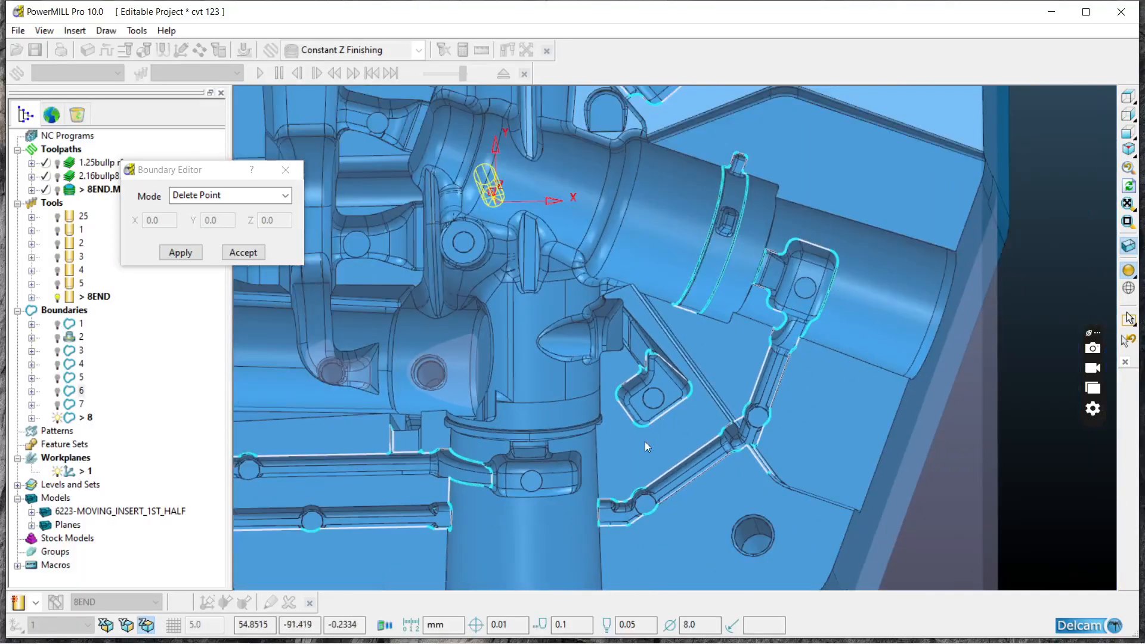
{"action": "left_click", "coordinate": [181, 253]}
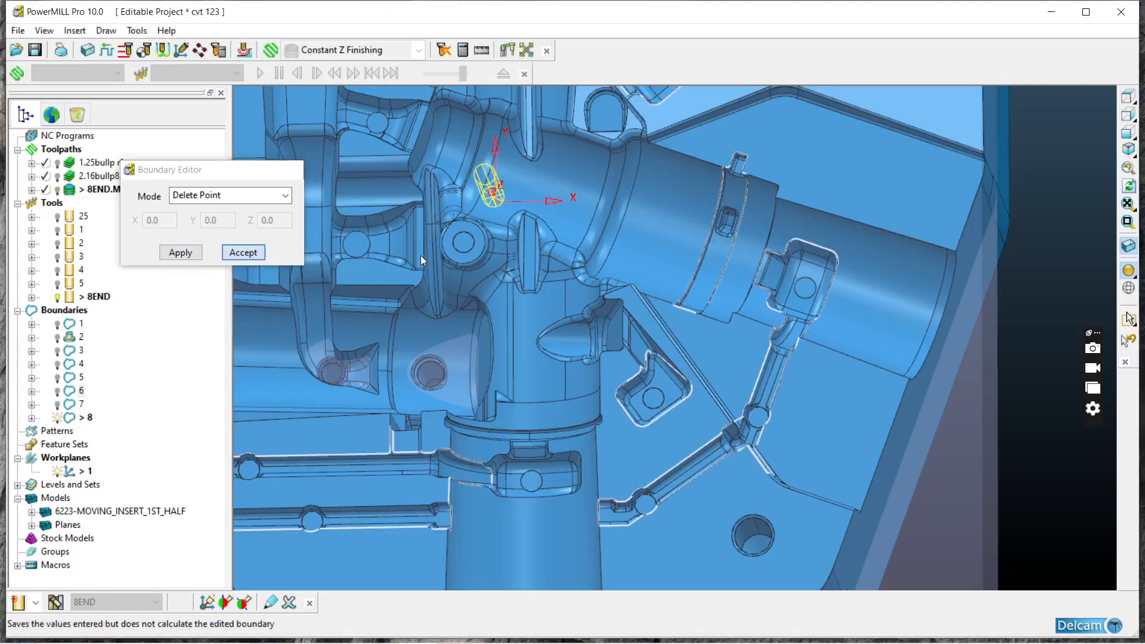
{"action": "left_click", "coordinate": [243, 252]}
Step: Check the edited boundary against the ring band, pockets and parallel channels, first from above and from a tilted view
{"action": "left_click", "coordinate": [1127, 96]}
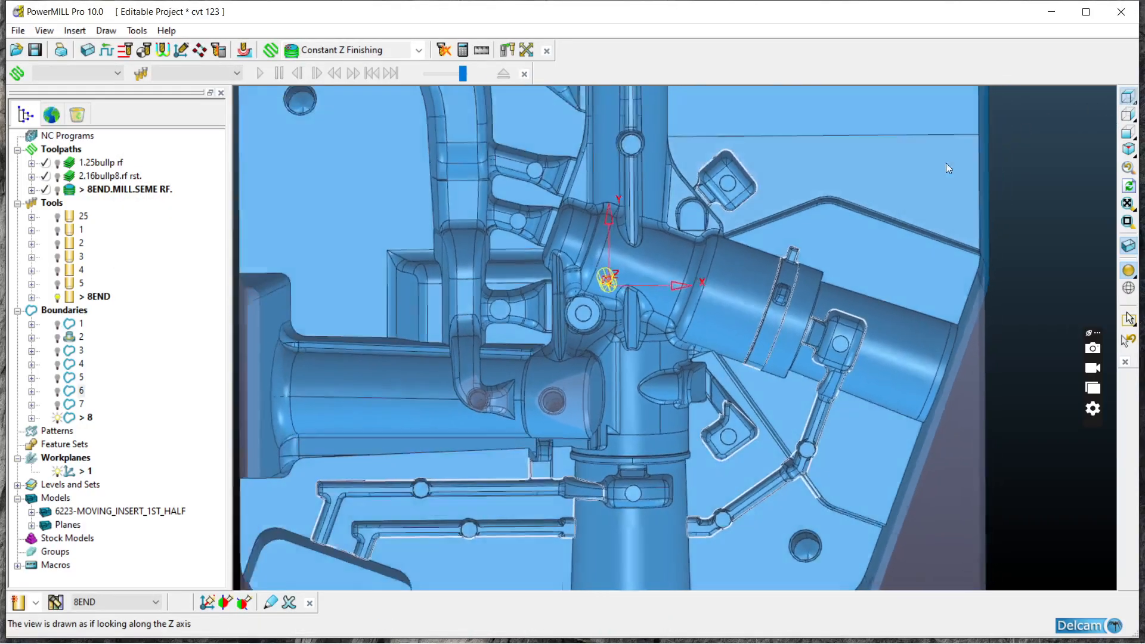
{"action": "scroll", "coordinate": [791, 334], "scroll_direction": "up", "scroll_amount": 3}
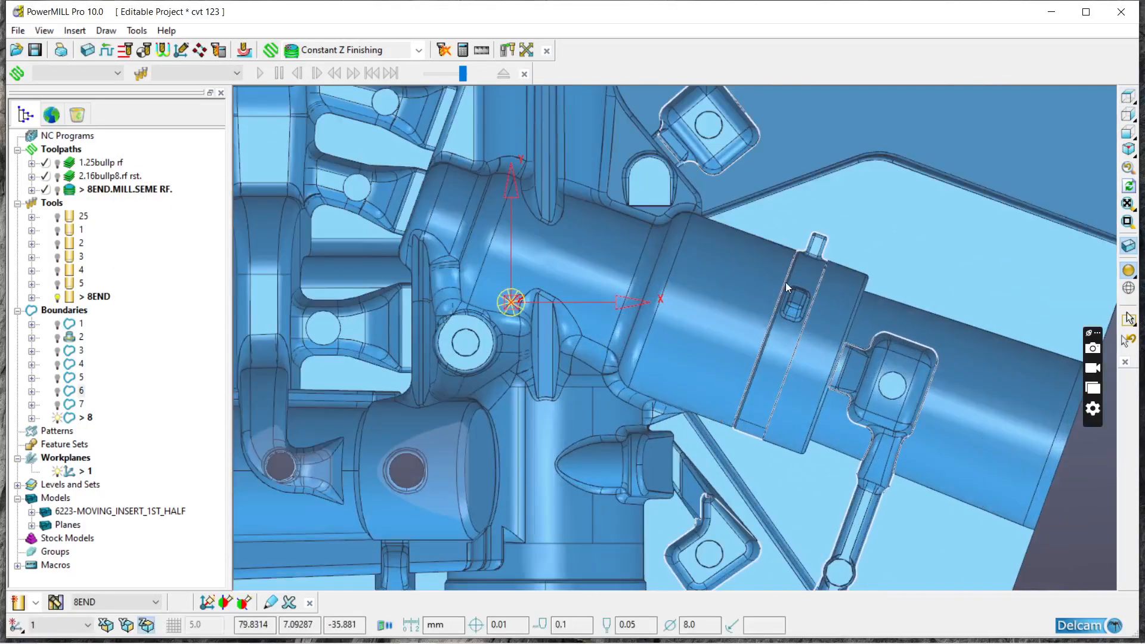
{"action": "scroll", "coordinate": [770, 354], "scroll_direction": "down", "scroll_amount": 4}
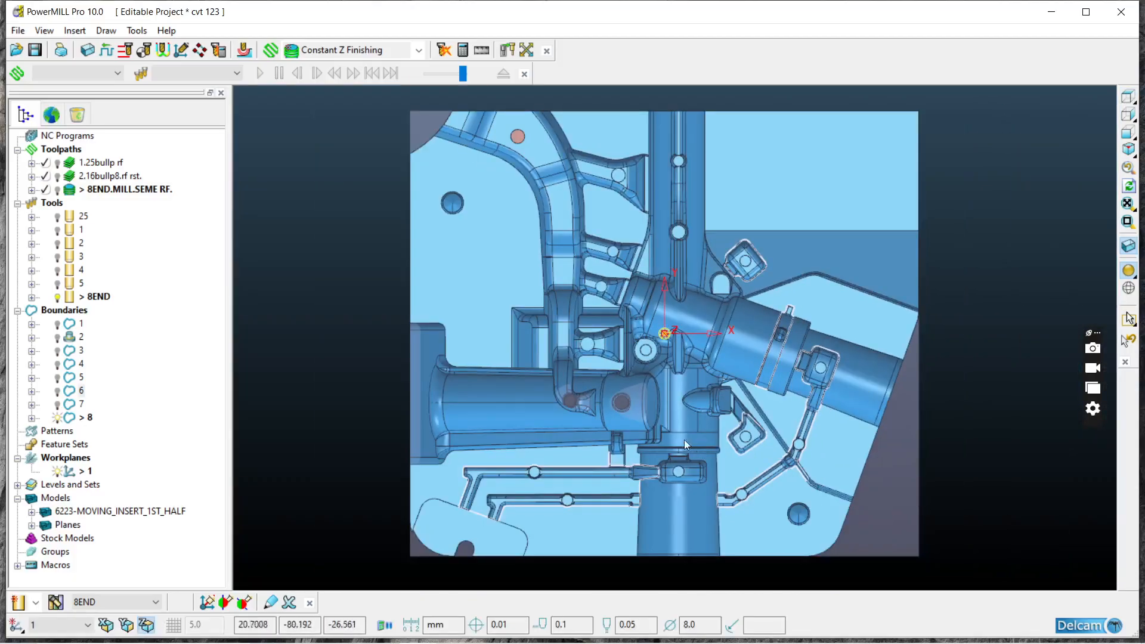
{"action": "middle_click_drag", "start_coordinate": [688, 441], "coordinate": [624, 380]}
{"action": "scroll", "coordinate": [475, 447], "scroll_direction": "up", "scroll_amount": 4}
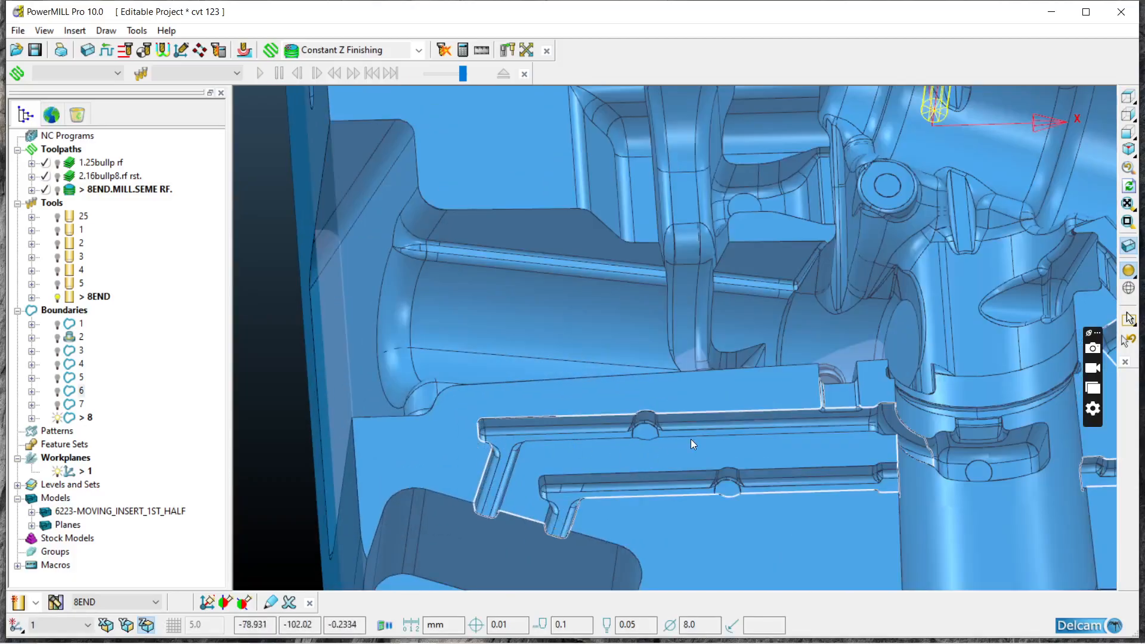
Step: Compare the boundary with the shaded model around the small rectangular recess that opens into the upper parallel channel
{"action": "scroll", "coordinate": [861, 412], "scroll_direction": "up", "scroll_amount": 5}
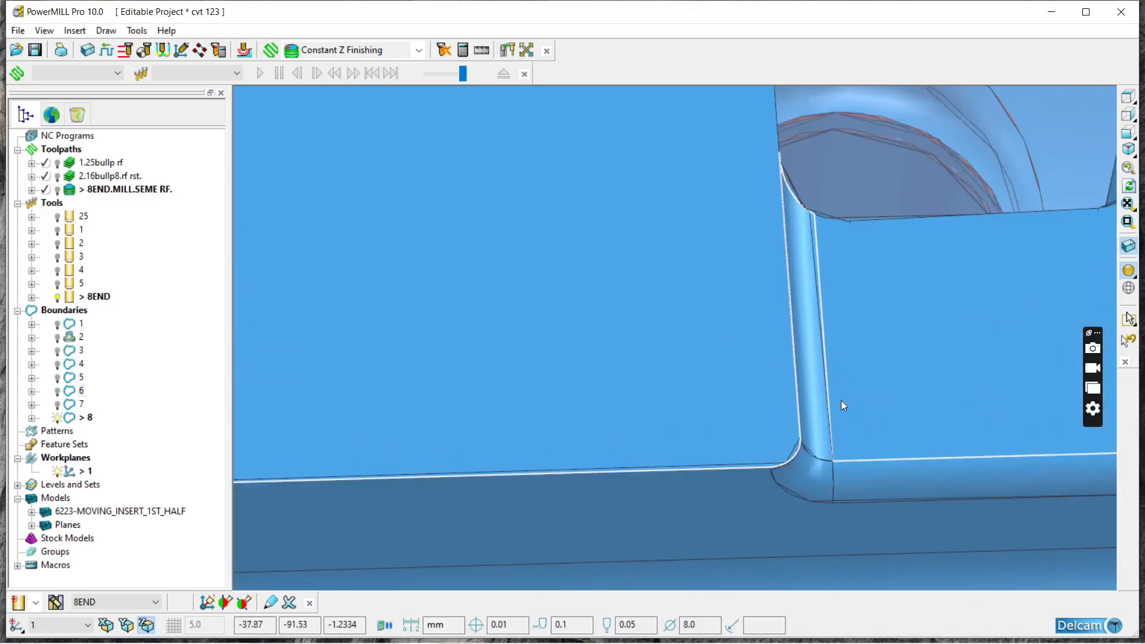
{"action": "scroll", "coordinate": [748, 229], "scroll_direction": "down", "scroll_amount": 4}
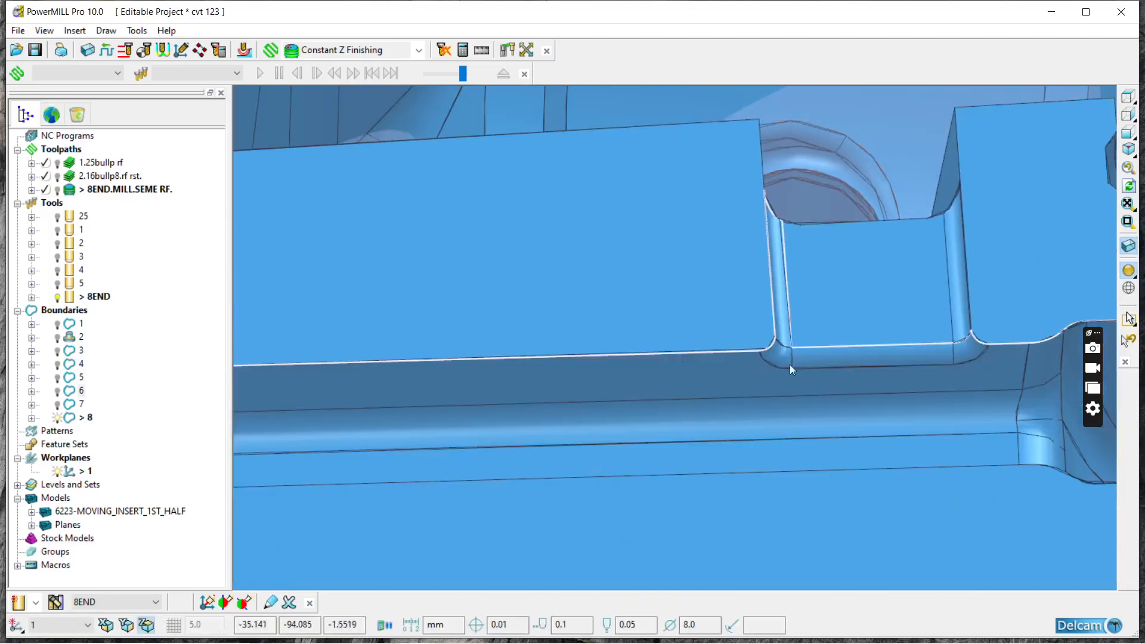
{"action": "left_click", "coordinate": [1128, 270]}
{"action": "scroll", "coordinate": [874, 317], "scroll_direction": "down", "scroll_amount": 1}
{"action": "scroll", "coordinate": [874, 317], "scroll_direction": "down", "scroll_amount": 1}
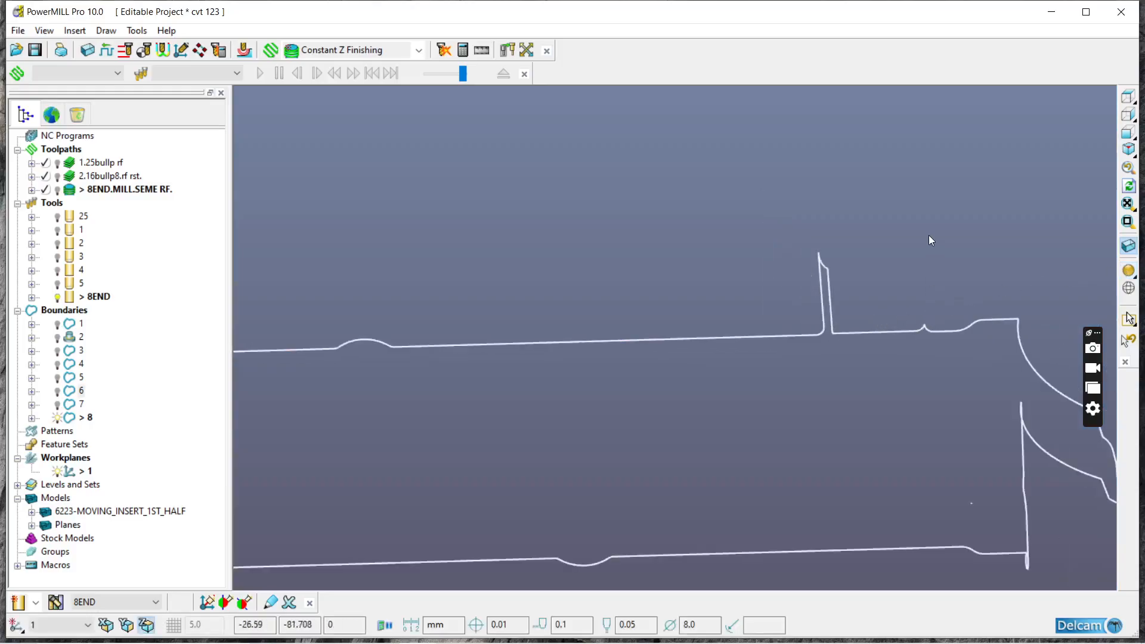
{"action": "left_click", "coordinate": [1128, 270]}
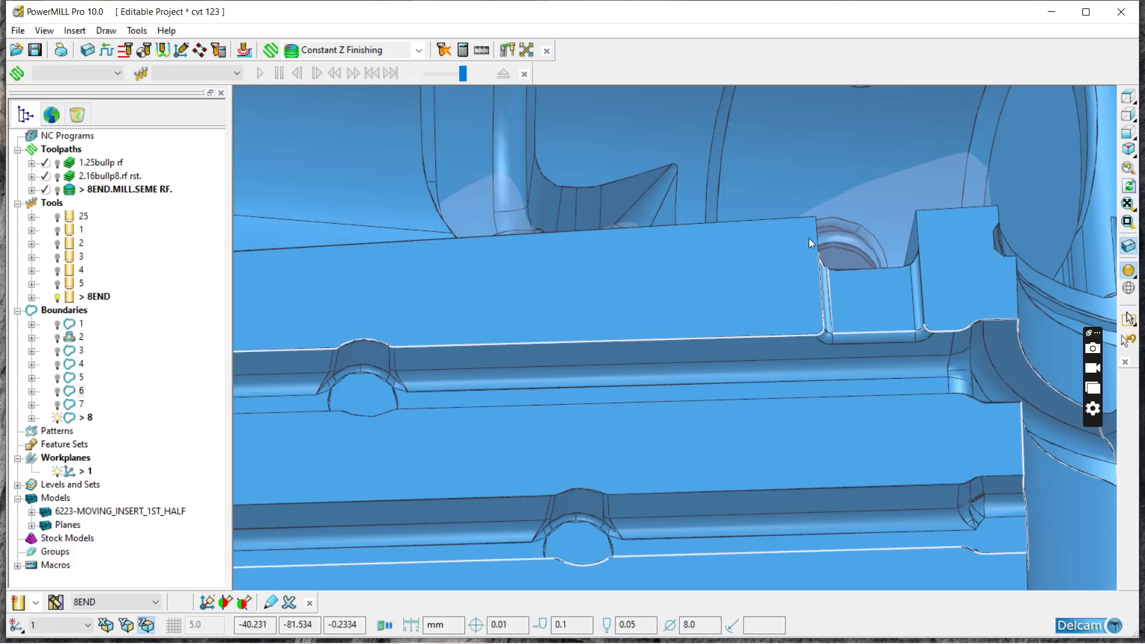
{"action": "left_click", "coordinate": [1127, 270]}
Step: Open boundary 8 in the Curve Editor and cut away the curve across the recess mouth, between the narrow spike and the small peak
{"action": "right_click", "coordinate": [929, 327]}
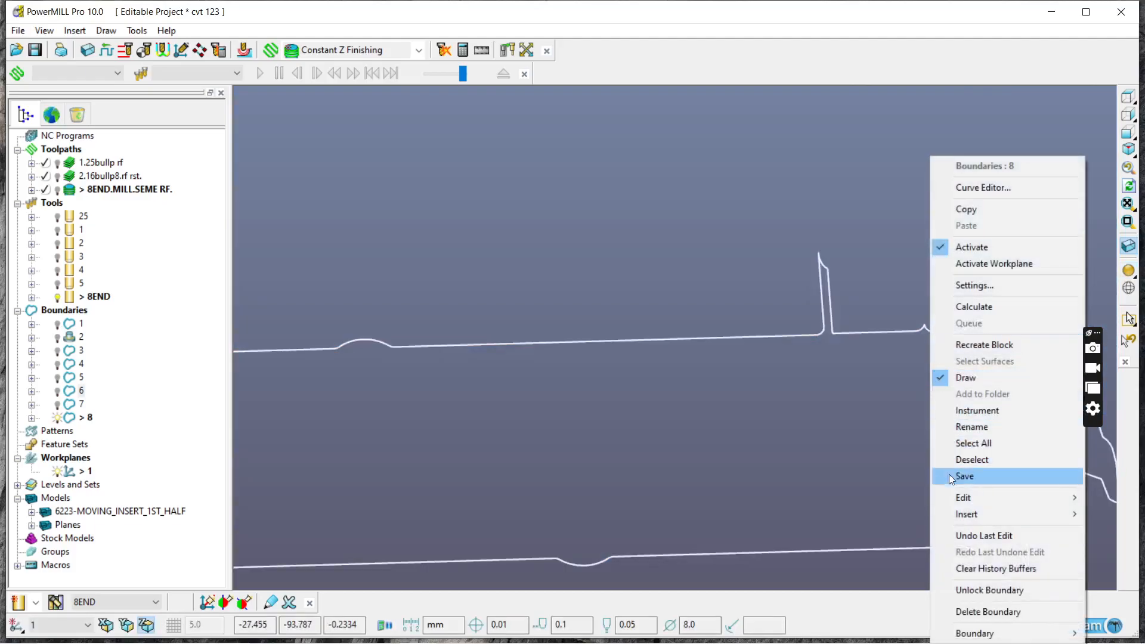
{"action": "left_click", "coordinate": [977, 187]}
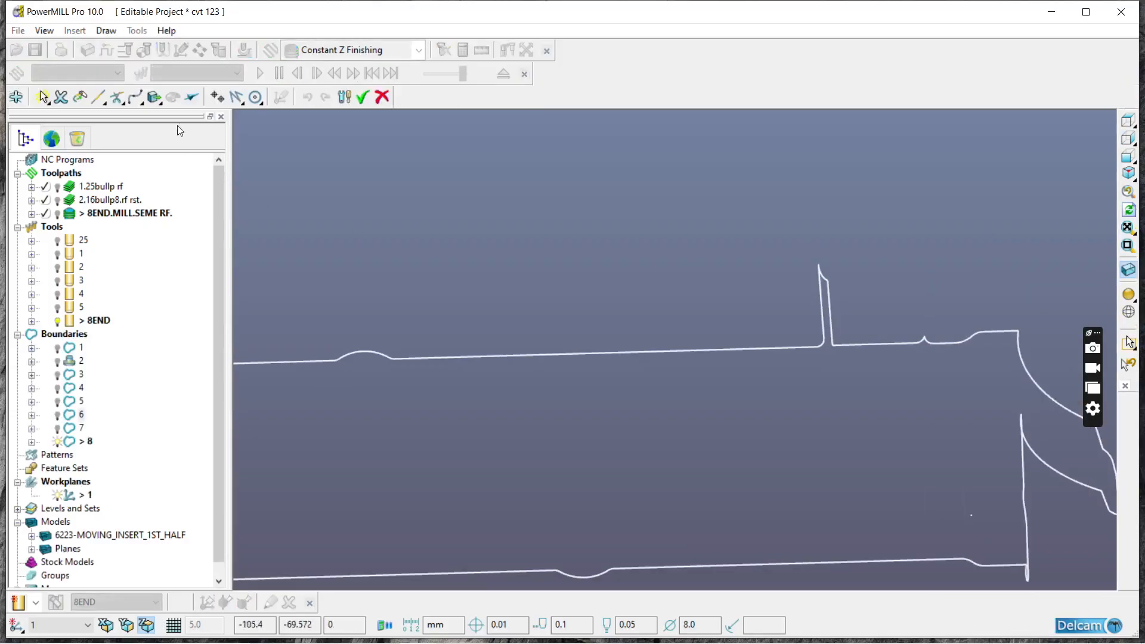
{"action": "left_click", "coordinate": [115, 98]}
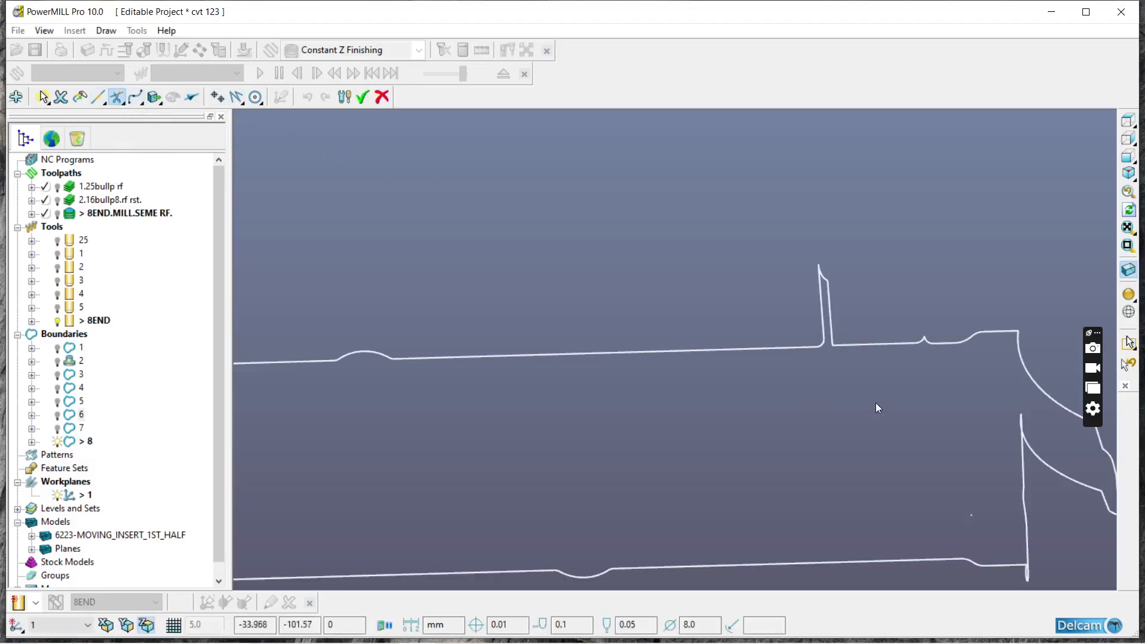
{"action": "scroll", "coordinate": [918, 345], "scroll_direction": "up", "scroll_amount": 3}
{"action": "left_click", "coordinate": [953, 276]}
{"action": "left_click", "coordinate": [958, 273]}
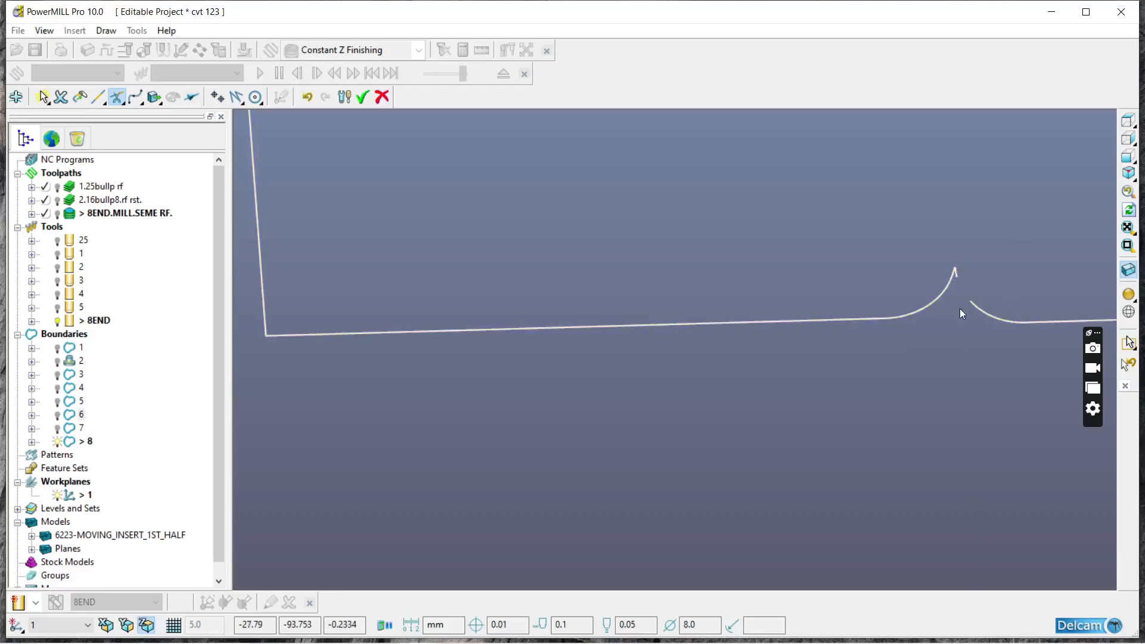
{"action": "left_click", "coordinate": [958, 274]}
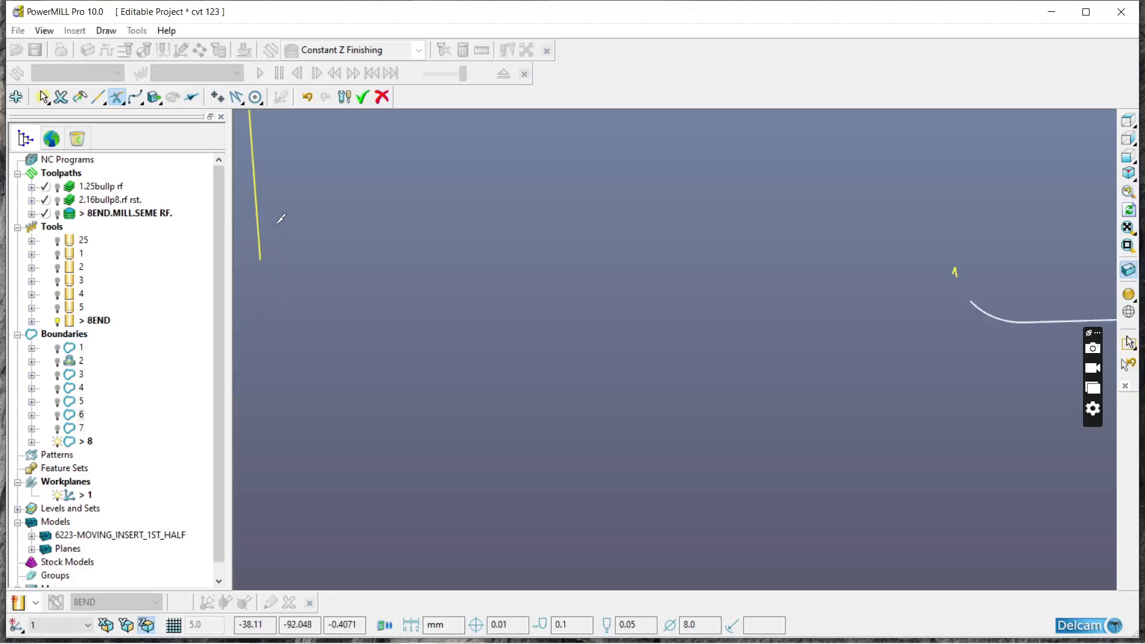
Step: Cut away the tip and inner side of the narrow spike, keeping its outer side, and compare the gap with the shaded model
{"action": "scroll", "coordinate": [549, 370], "scroll_direction": "down", "scroll_amount": 3}
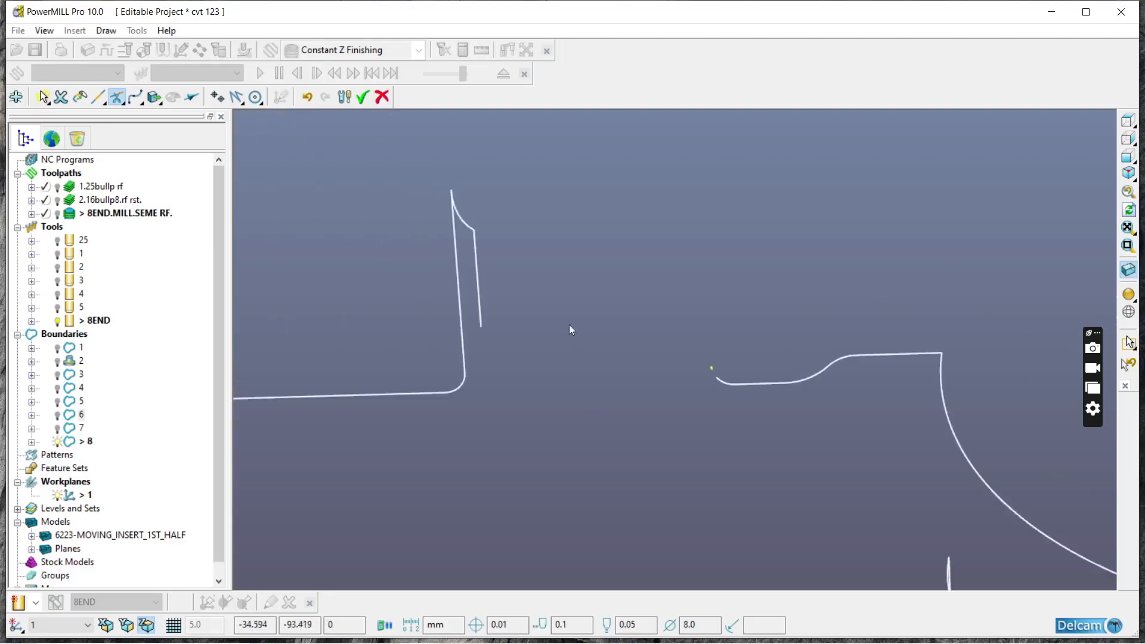
{"action": "left_click", "coordinate": [479, 226]}
{"action": "left_click", "coordinate": [469, 223]}
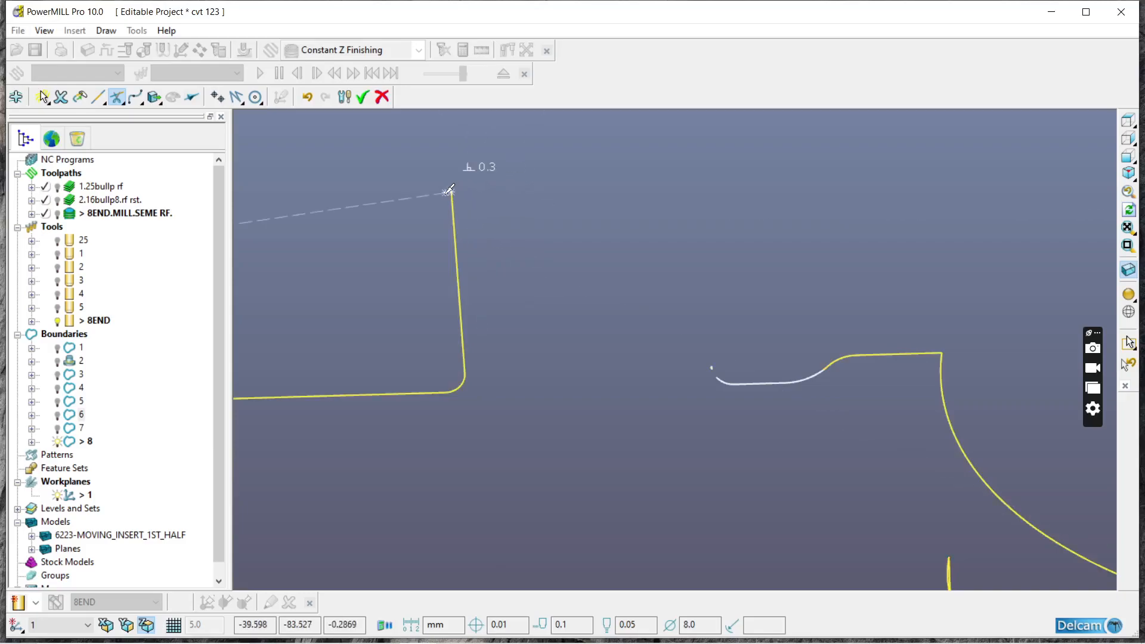
{"action": "left_click", "coordinate": [457, 207]}
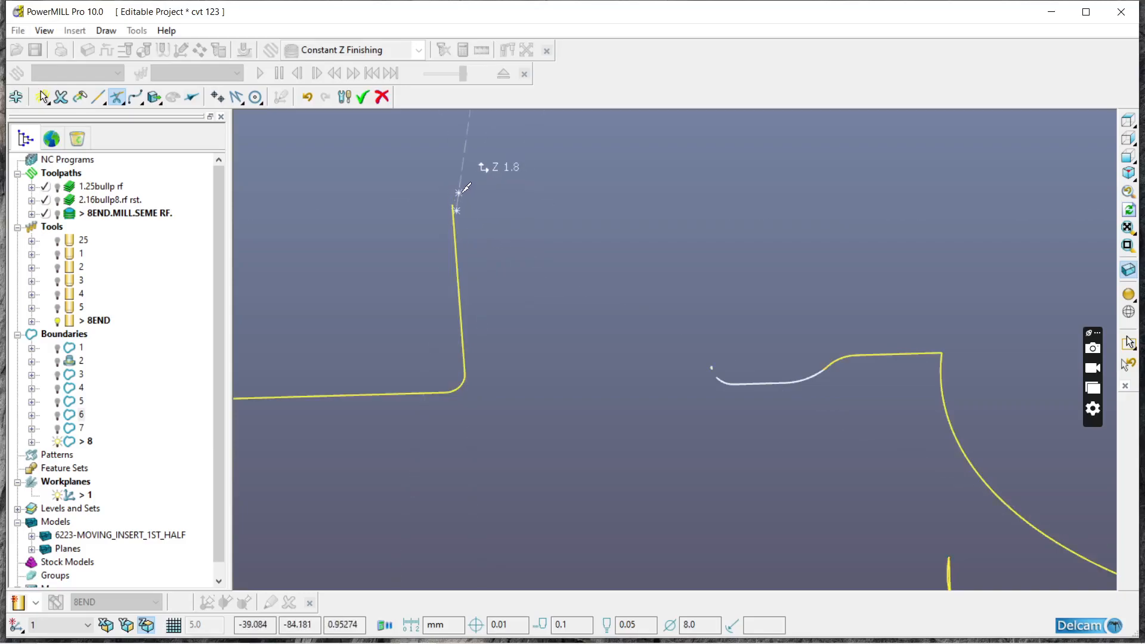
{"action": "scroll", "coordinate": [607, 391], "scroll_direction": "down", "scroll_amount": 4}
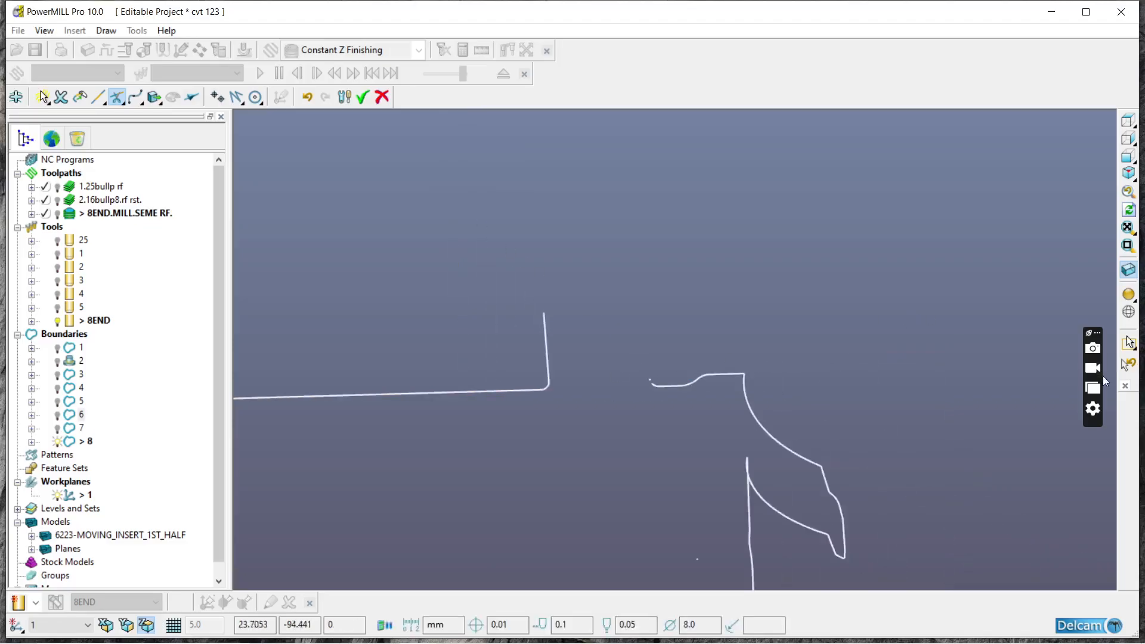
{"action": "left_click", "coordinate": [1128, 297]}
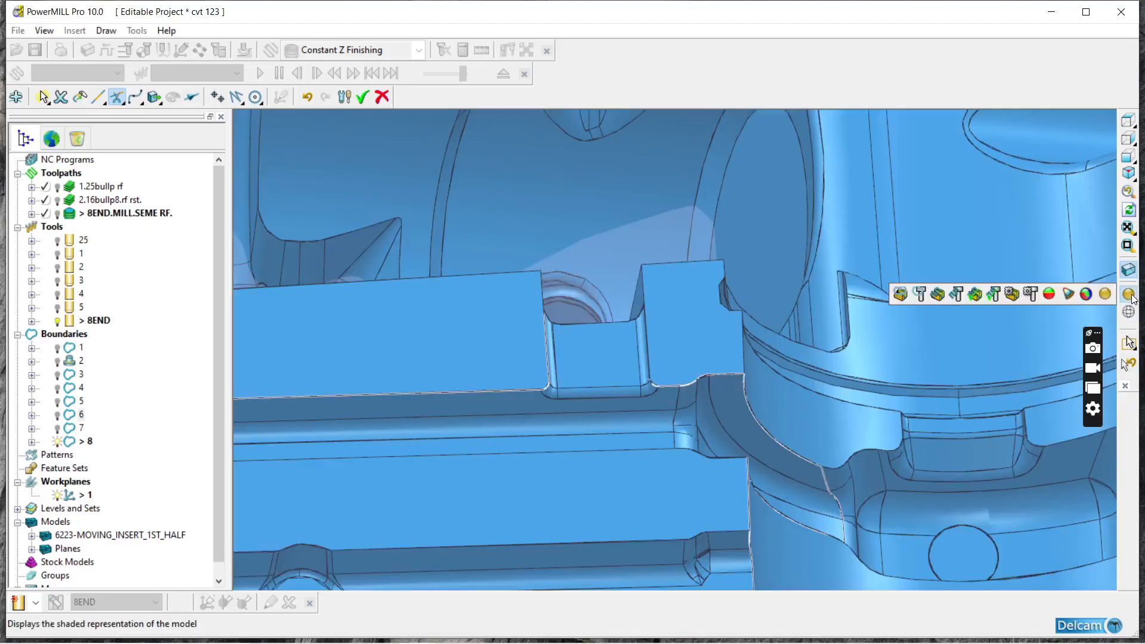
{"action": "left_click", "coordinate": [1128, 296]}
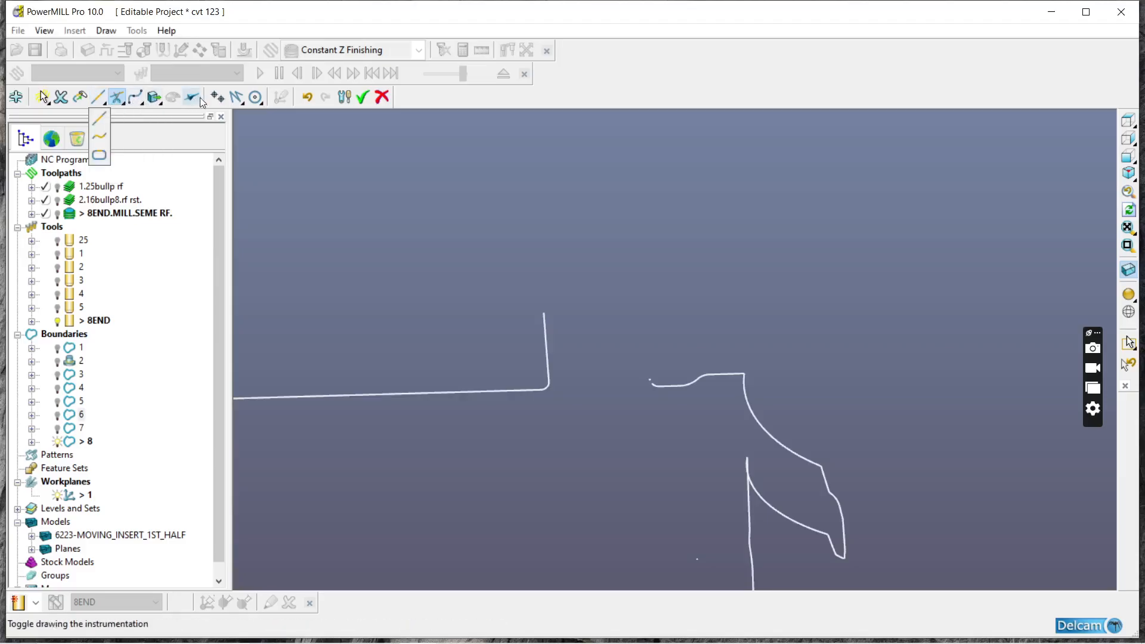
Step: Draw single lines for the recess's far side and outer edge, and extend its remaining side to cross the outer edge
{"action": "mouse_move", "coordinate": [237, 99]}
{"action": "left_click", "coordinate": [237, 139]}
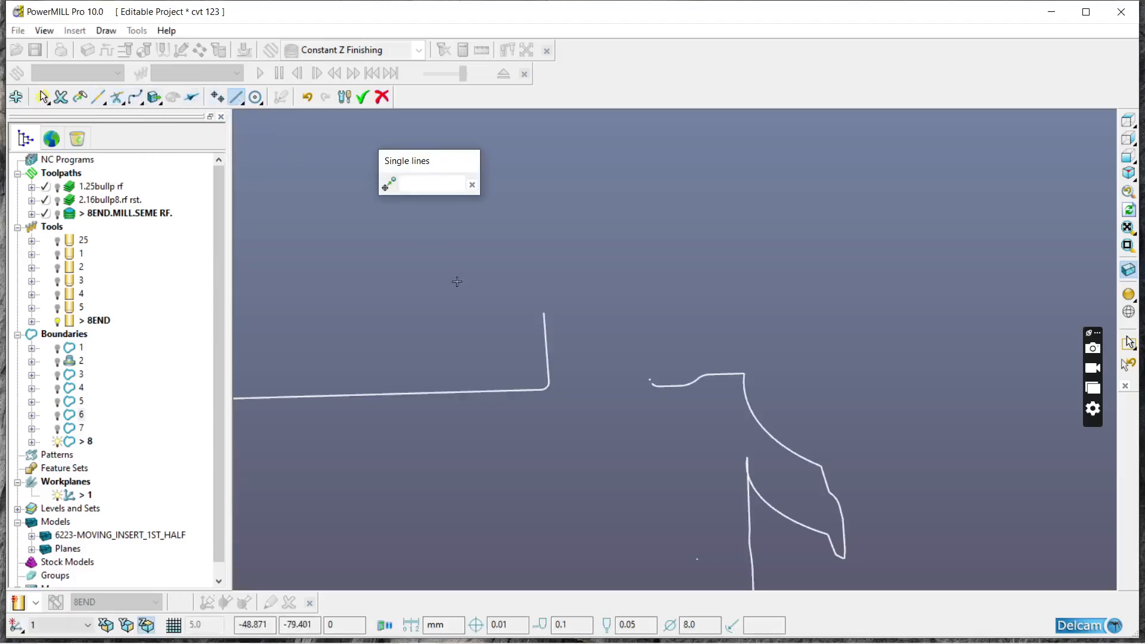
{"action": "left_click", "coordinate": [652, 383]}
{"action": "left_click", "coordinate": [641, 236]}
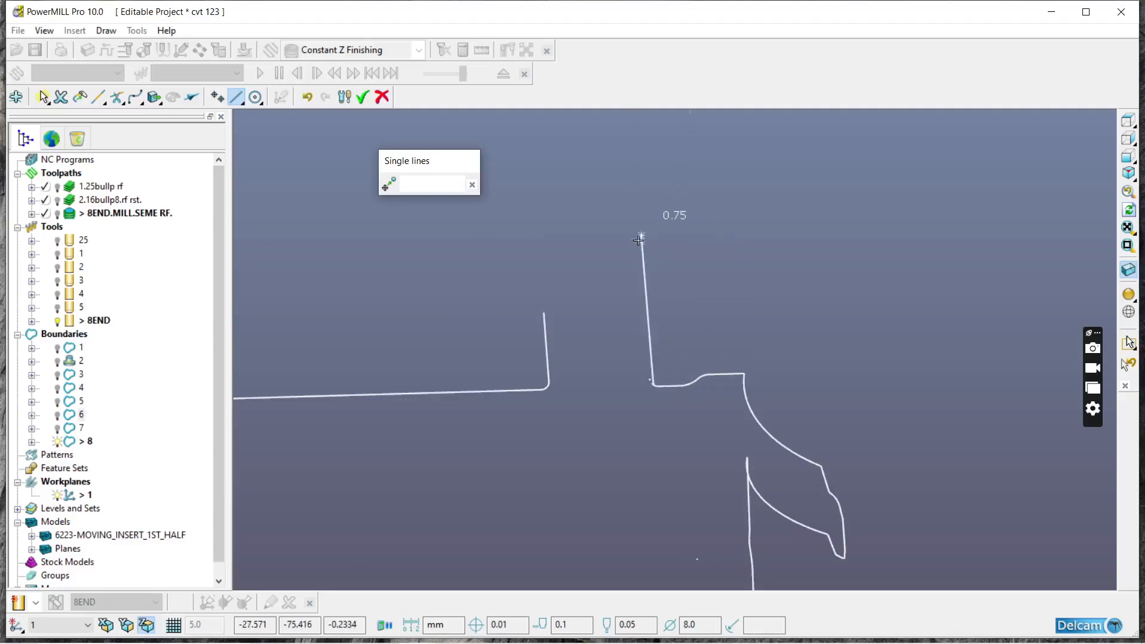
{"action": "left_click", "coordinate": [519, 245]}
{"action": "left_click", "coordinate": [544, 312]}
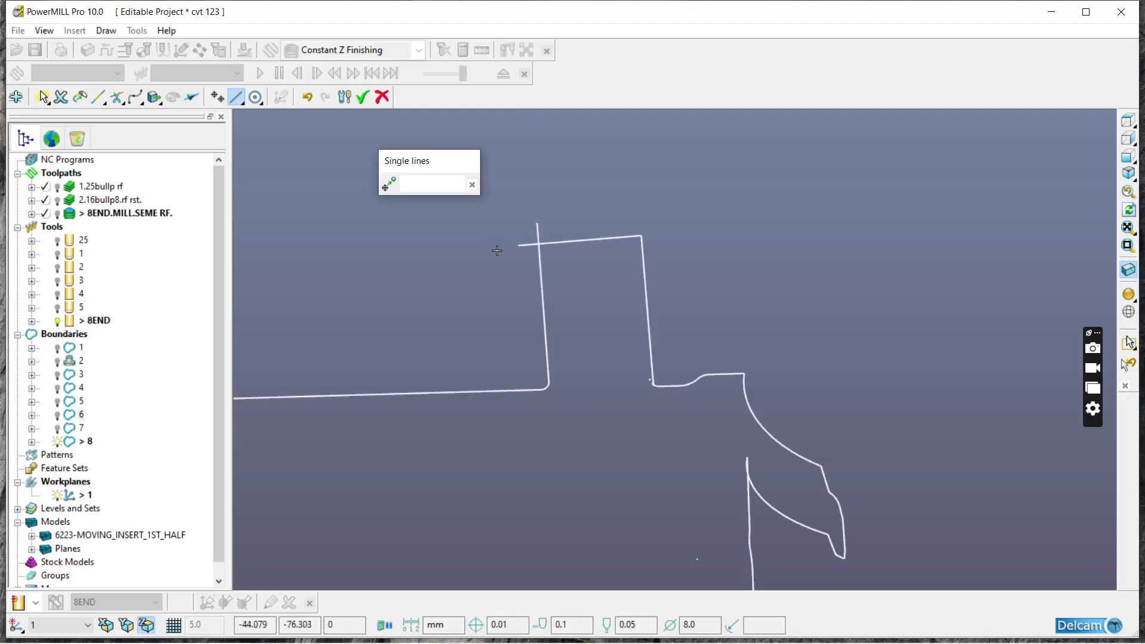
{"action": "left_click", "coordinate": [472, 185]}
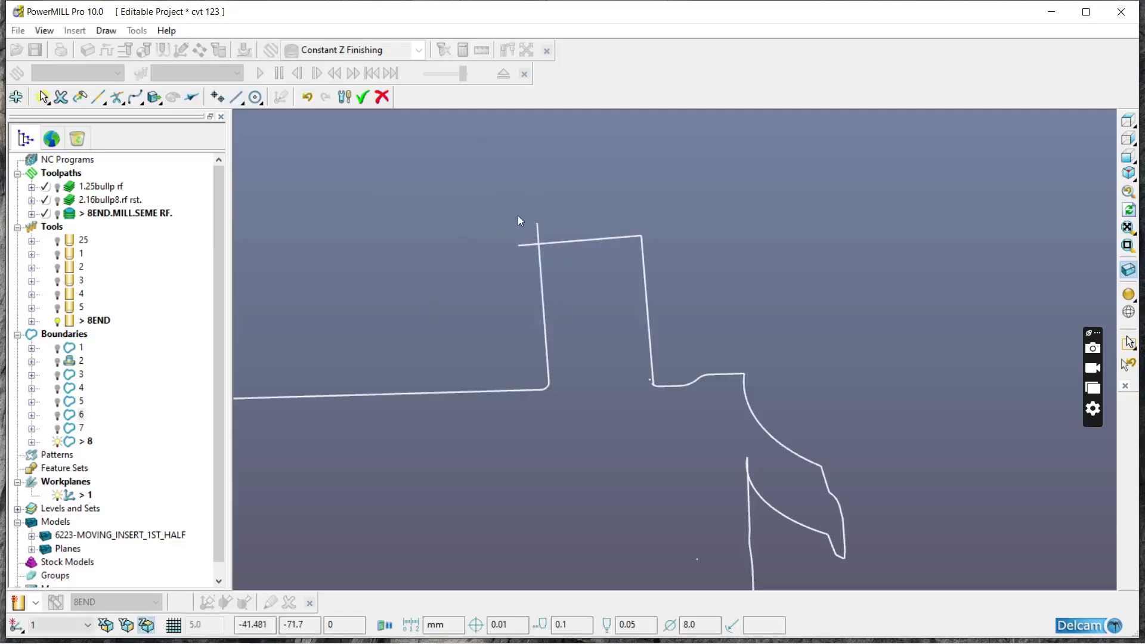
Step: Trim the overhanging line ends where the recess's outer edge crosses its extended side, forming a clean corner
{"action": "scroll", "coordinate": [517, 221], "scroll_direction": "up", "scroll_amount": 3}
{"action": "left_click", "coordinate": [117, 97]}
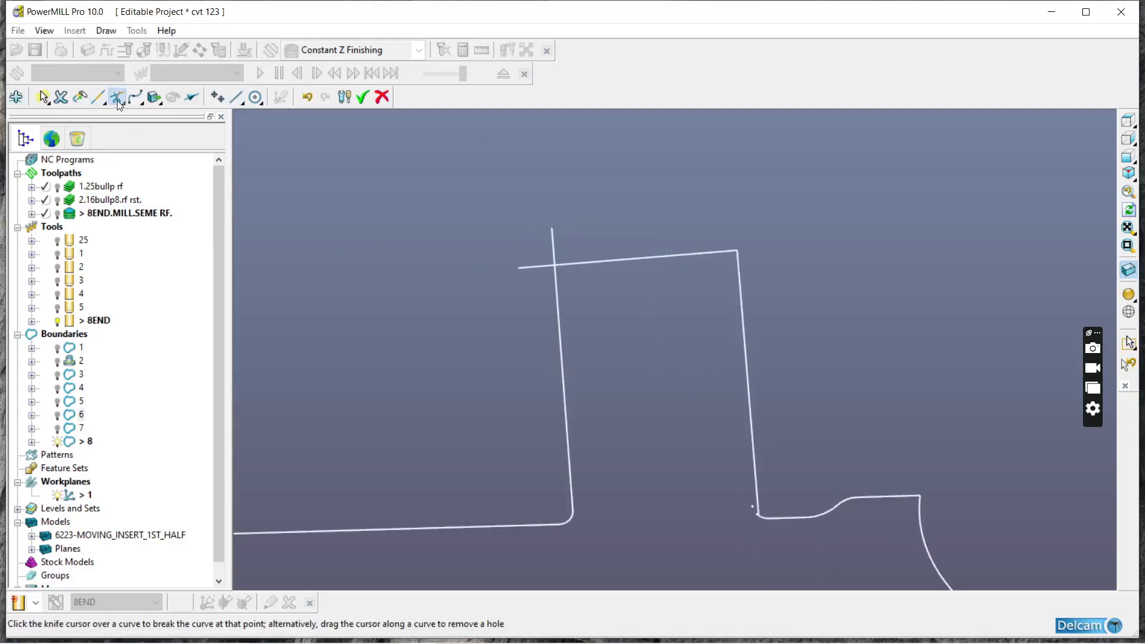
{"action": "left_click", "coordinate": [524, 266]}
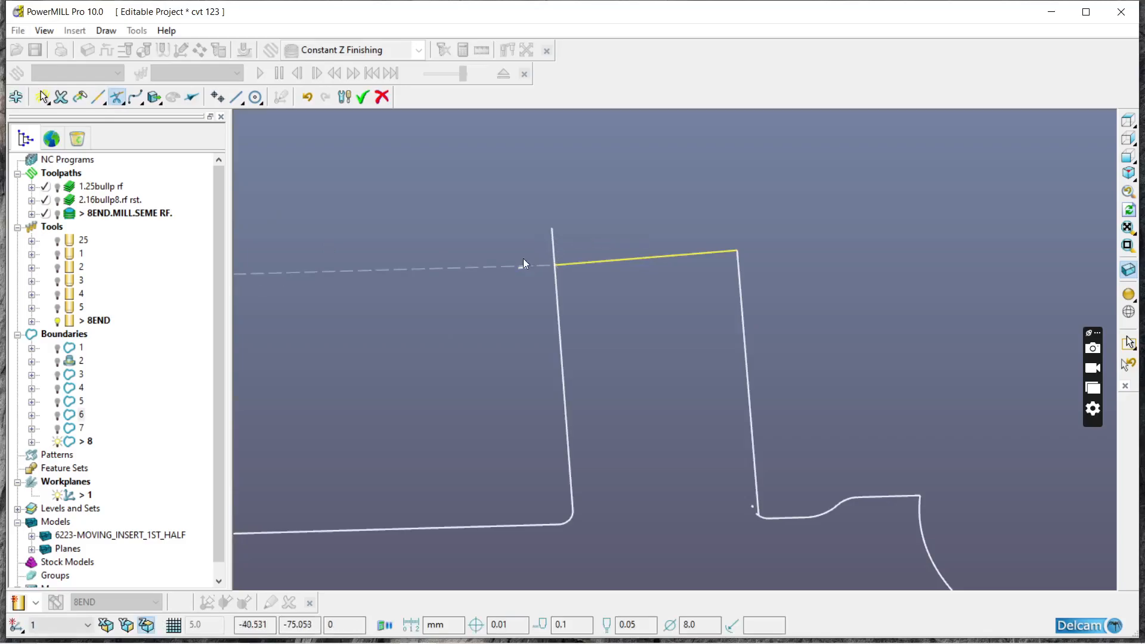
{"action": "left_click", "coordinate": [554, 232]}
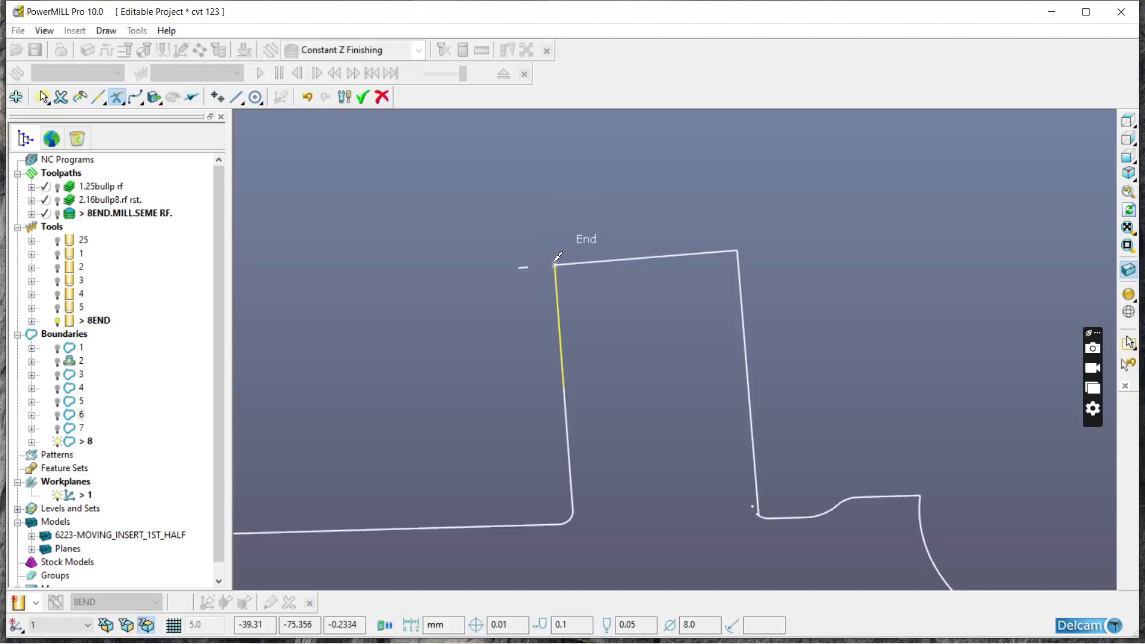
{"action": "scroll", "coordinate": [544, 261], "scroll_direction": "up", "scroll_amount": 10}
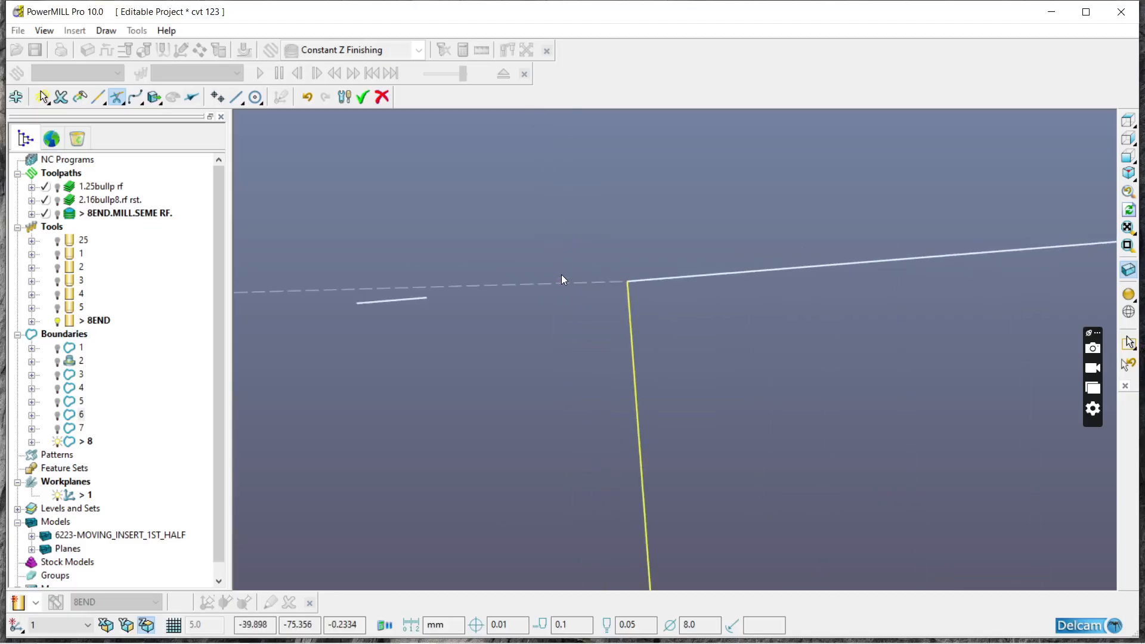
{"action": "scroll", "coordinate": [547, 273], "scroll_direction": "down", "scroll_amount": 8}
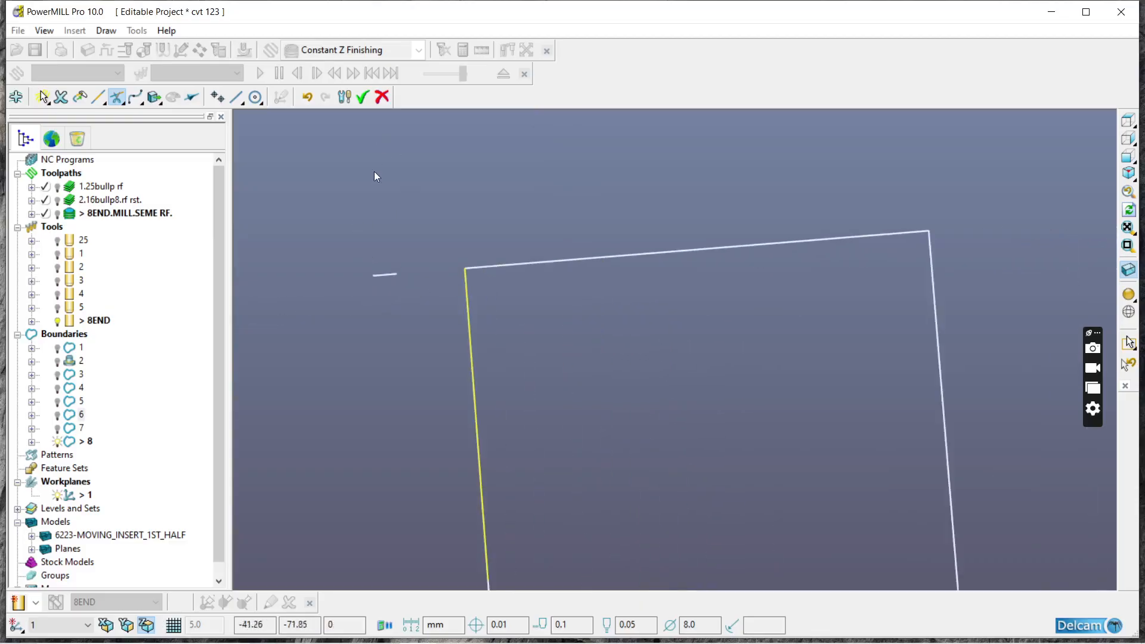
Step: Delete the short leftover line beside the recess's outer corner and the small peak fragment near its mouth
{"action": "left_click", "coordinate": [386, 273]}
{"action": "left_click", "coordinate": [61, 96]}
{"action": "scroll", "coordinate": [481, 271], "scroll_direction": "down", "scroll_amount": 5}
{"action": "scroll", "coordinate": [567, 409], "scroll_direction": "up", "scroll_amount": 6}
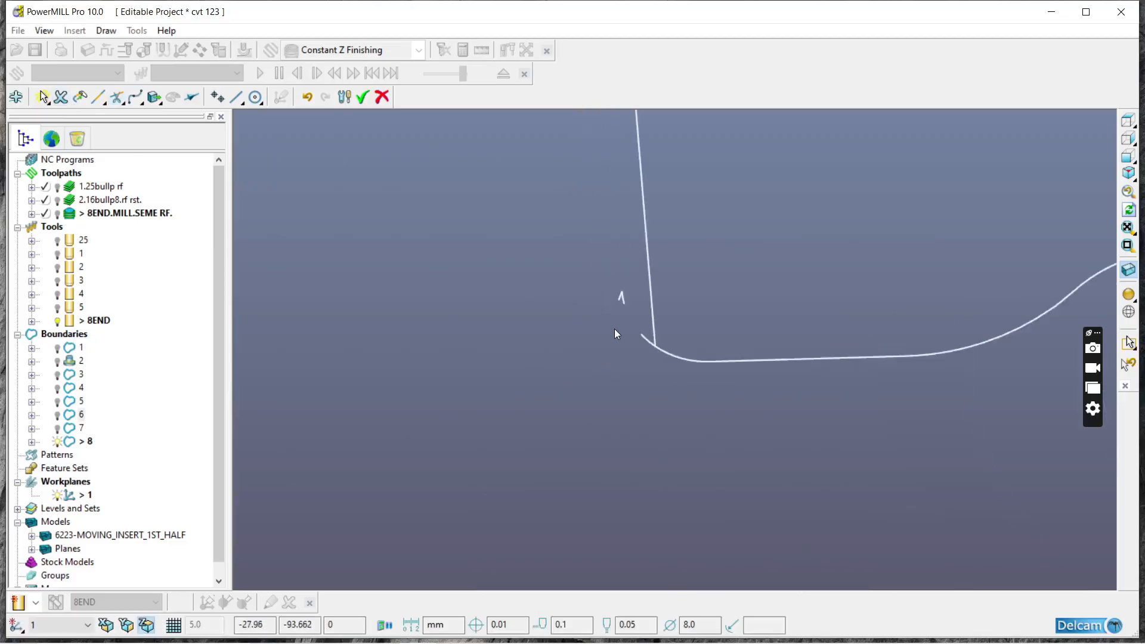
{"action": "left_click", "coordinate": [60, 97]}
Step: Cut off the overhanging arc end where the recess's newly drawn side meets the channel boundary
{"action": "scroll", "coordinate": [645, 351], "scroll_direction": "up", "scroll_amount": 9}
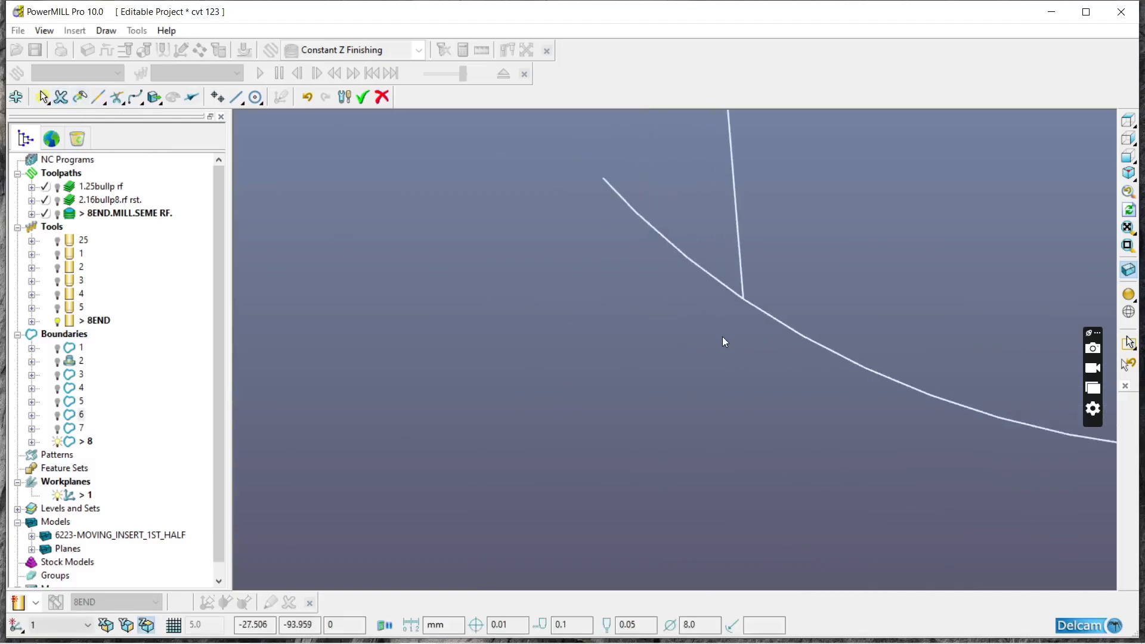
{"action": "scroll", "coordinate": [563, 338], "scroll_direction": "down", "scroll_amount": 2}
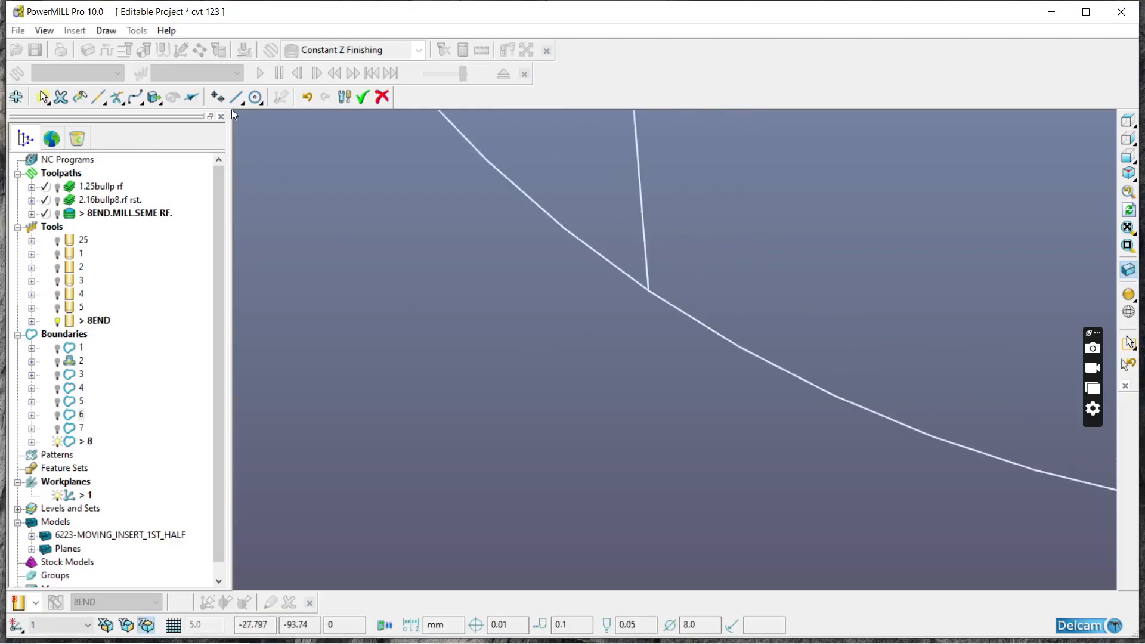
{"action": "mouse_move", "coordinate": [122, 98]}
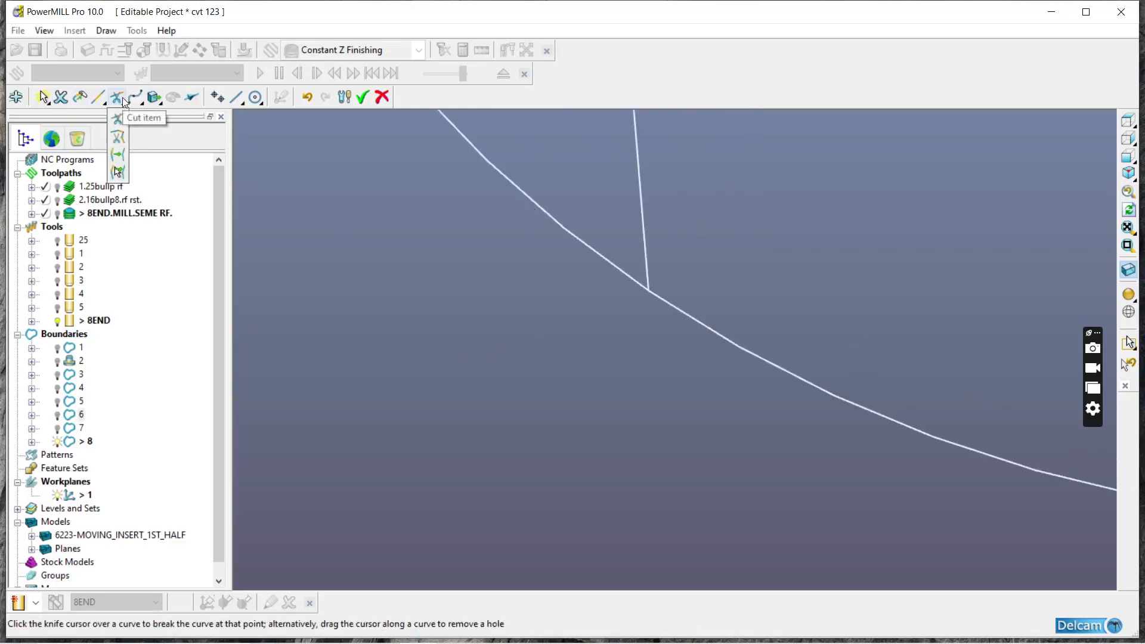
{"action": "left_click", "coordinate": [117, 118]}
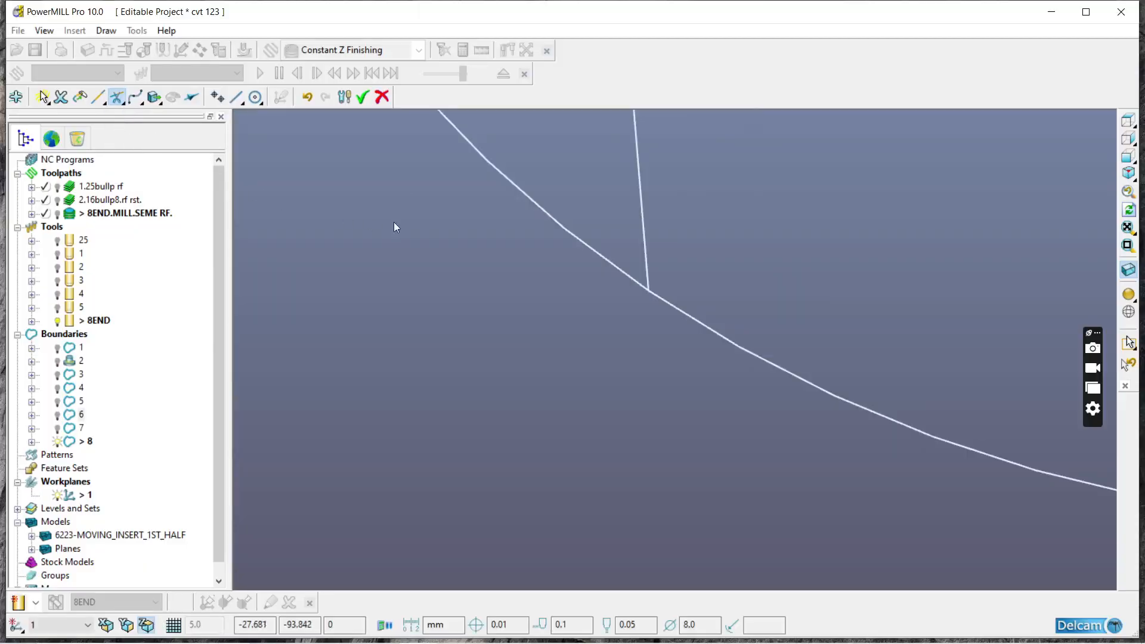
{"action": "scroll", "coordinate": [543, 245], "scroll_direction": "down", "scroll_amount": 2}
{"action": "scroll", "coordinate": [542, 245], "scroll_direction": "down", "scroll_amount": 1}
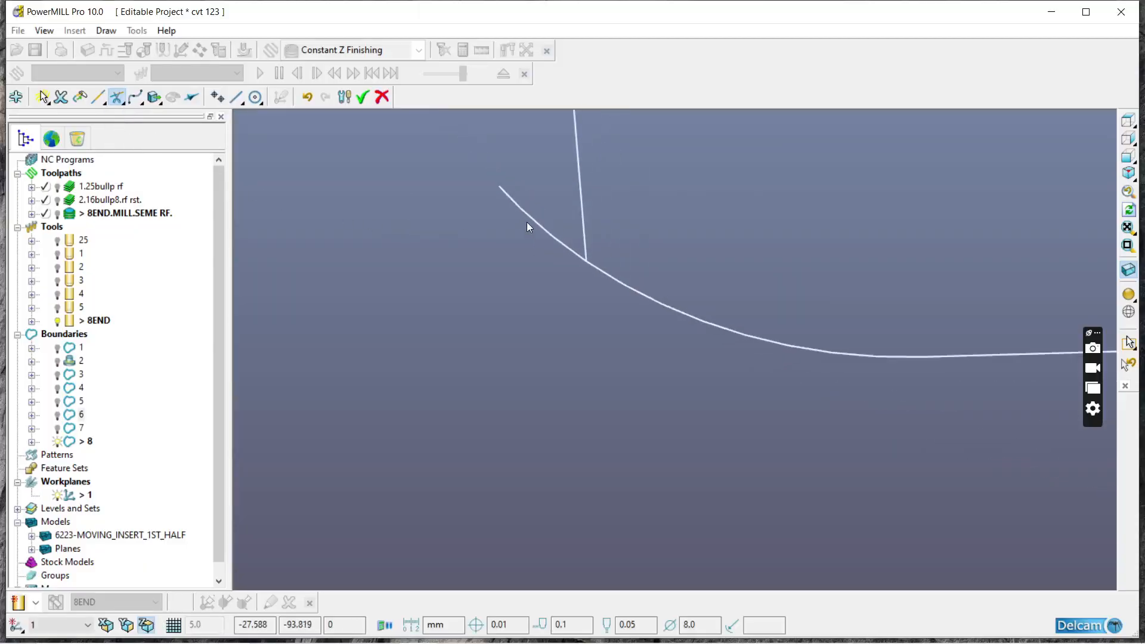
{"action": "left_click", "coordinate": [505, 188]}
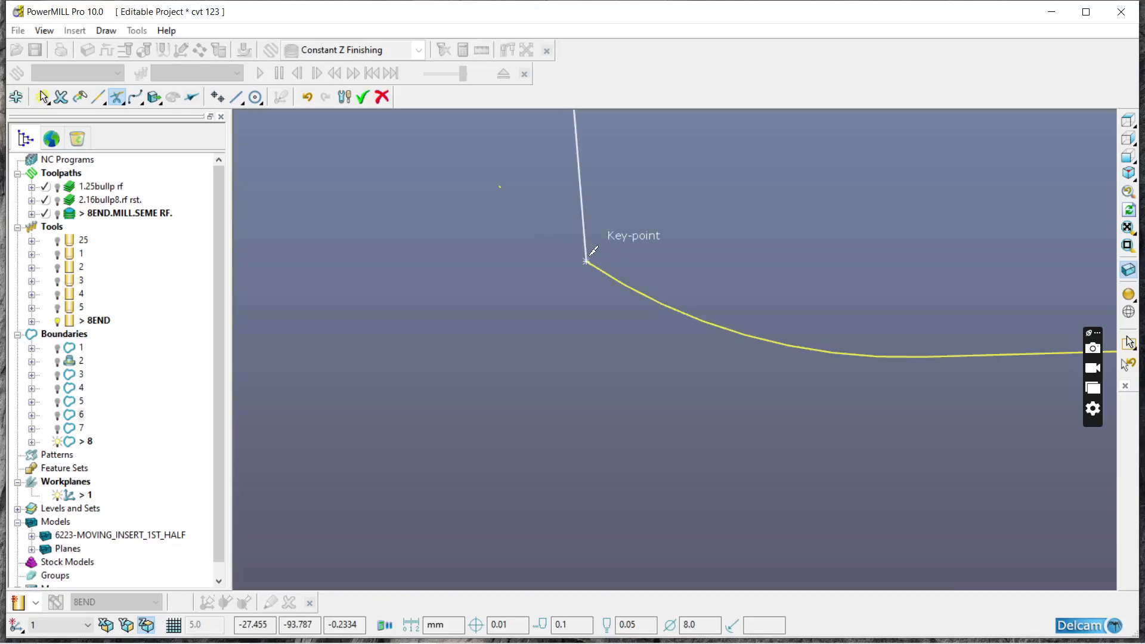
{"action": "scroll", "coordinate": [602, 302], "scroll_direction": "down", "scroll_amount": 5}
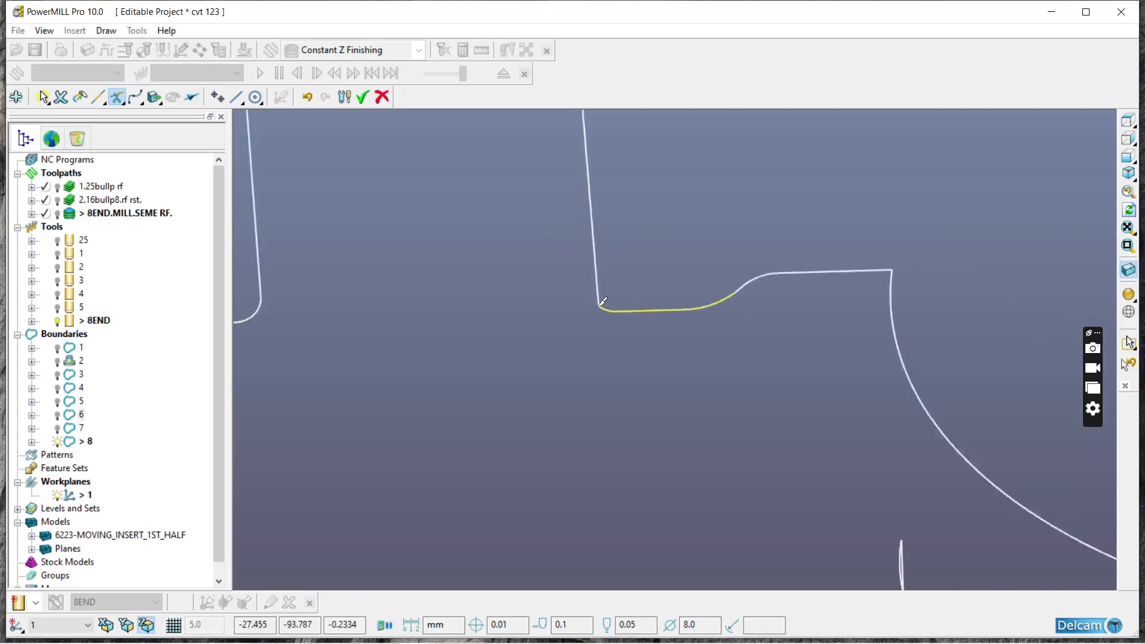
Step: Accept the curve edits and leave the Curve Editor, agreeing to close open segments and delete single lines
{"action": "scroll", "coordinate": [602, 303], "scroll_direction": "down", "scroll_amount": 2}
{"action": "left_click", "coordinate": [98, 96]}
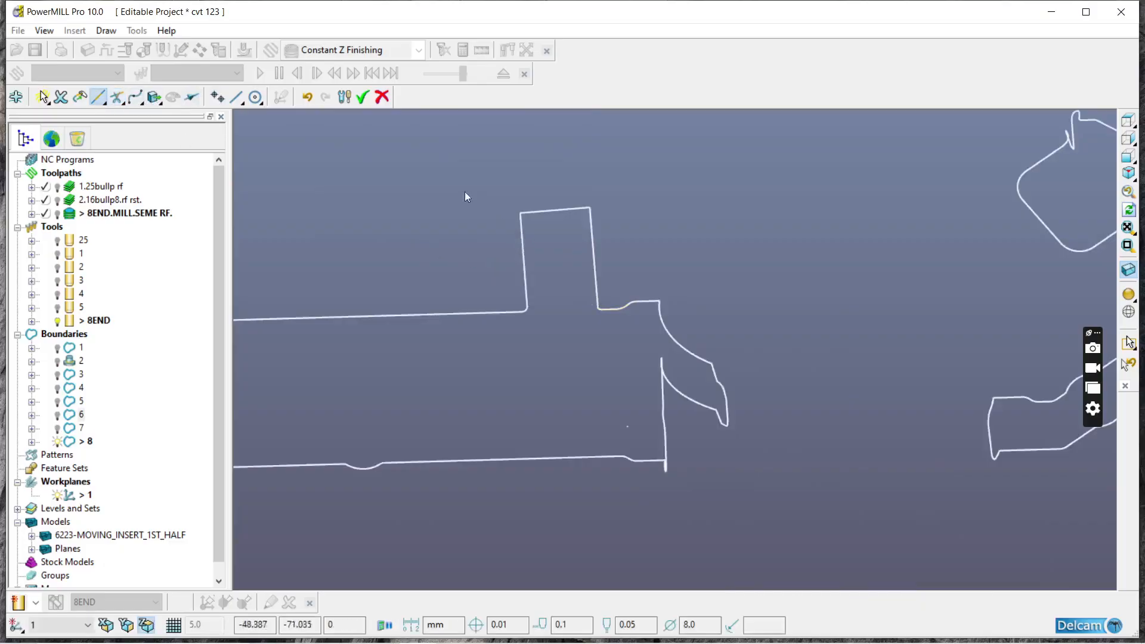
{"action": "mouse_move", "coordinate": [98, 104]}
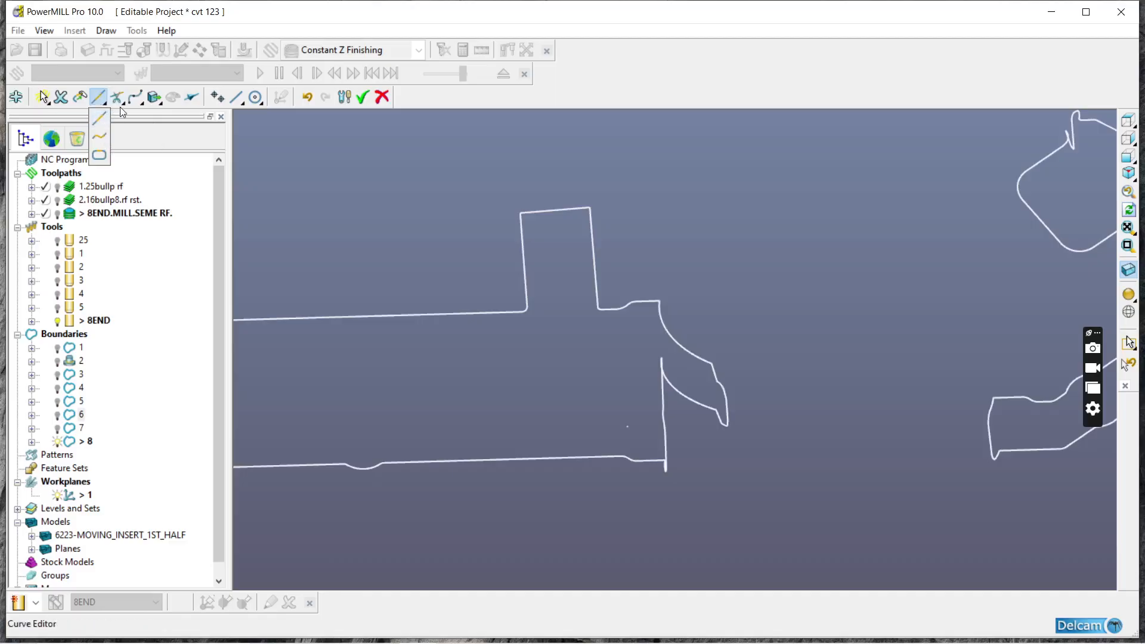
{"action": "left_click", "coordinate": [82, 99]}
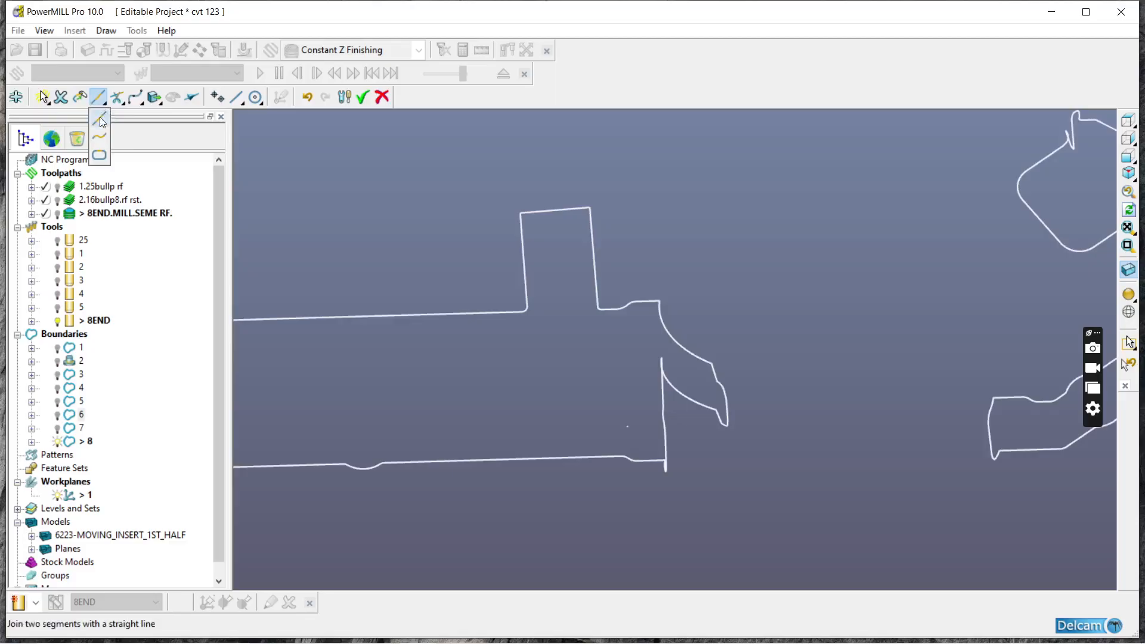
{"action": "left_click", "coordinate": [99, 113]}
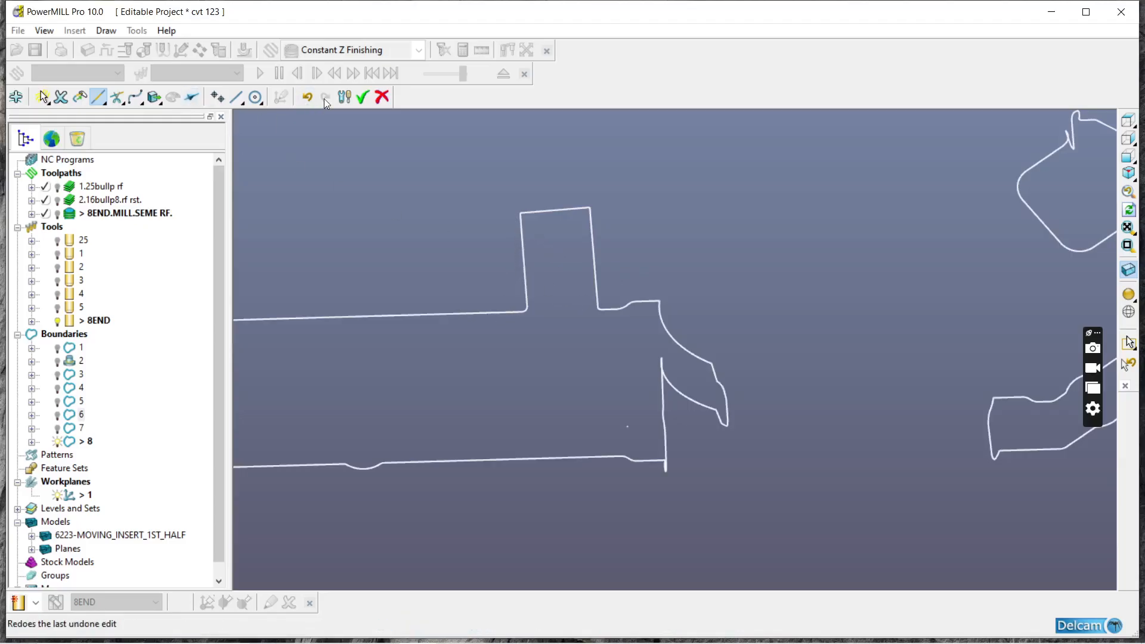
{"action": "left_click", "coordinate": [362, 98]}
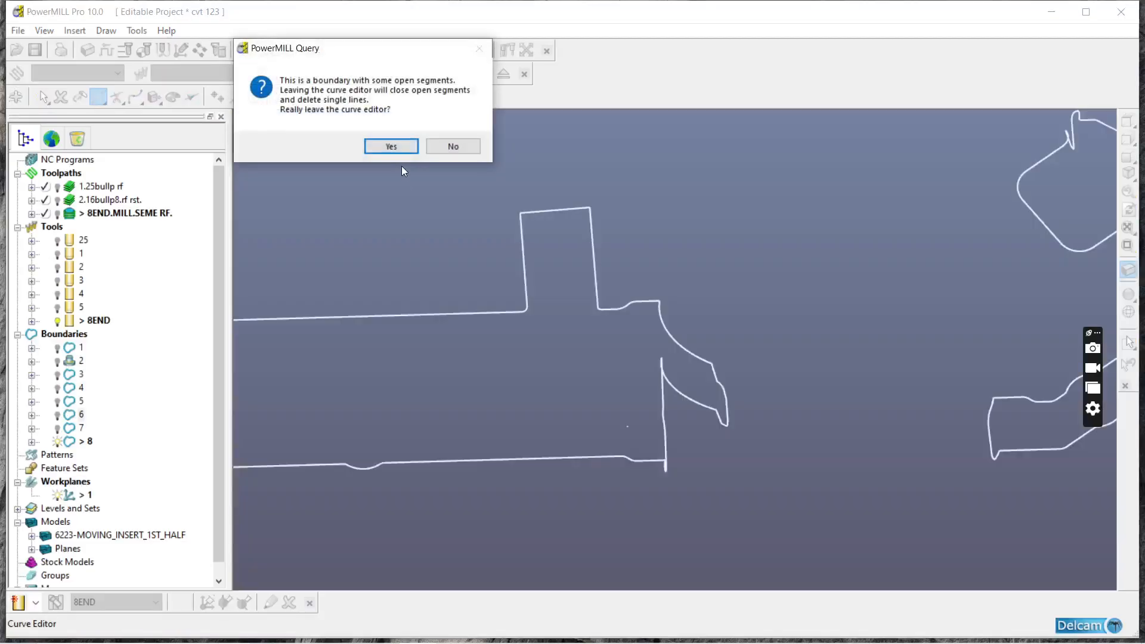
{"action": "left_click", "coordinate": [401, 148]}
{"action": "scroll", "coordinate": [616, 274], "scroll_direction": "down", "scroll_amount": 5}
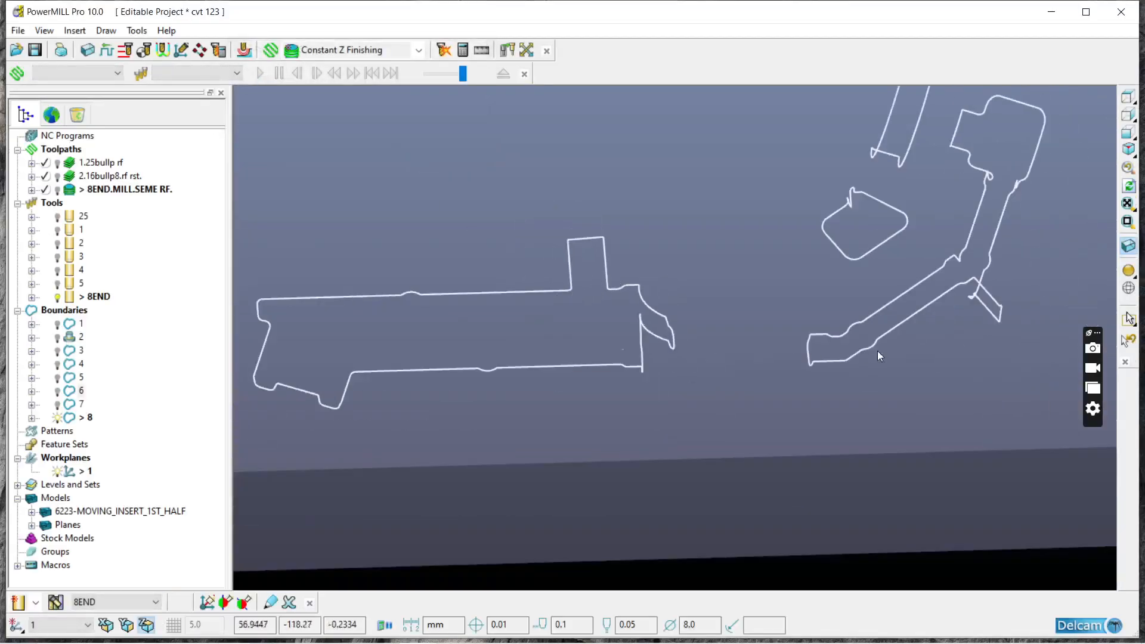
Step: Delete the stray boundary points forming the spike and small zigzag at the bend of the angled channel
{"action": "left_click", "coordinate": [1124, 272]}
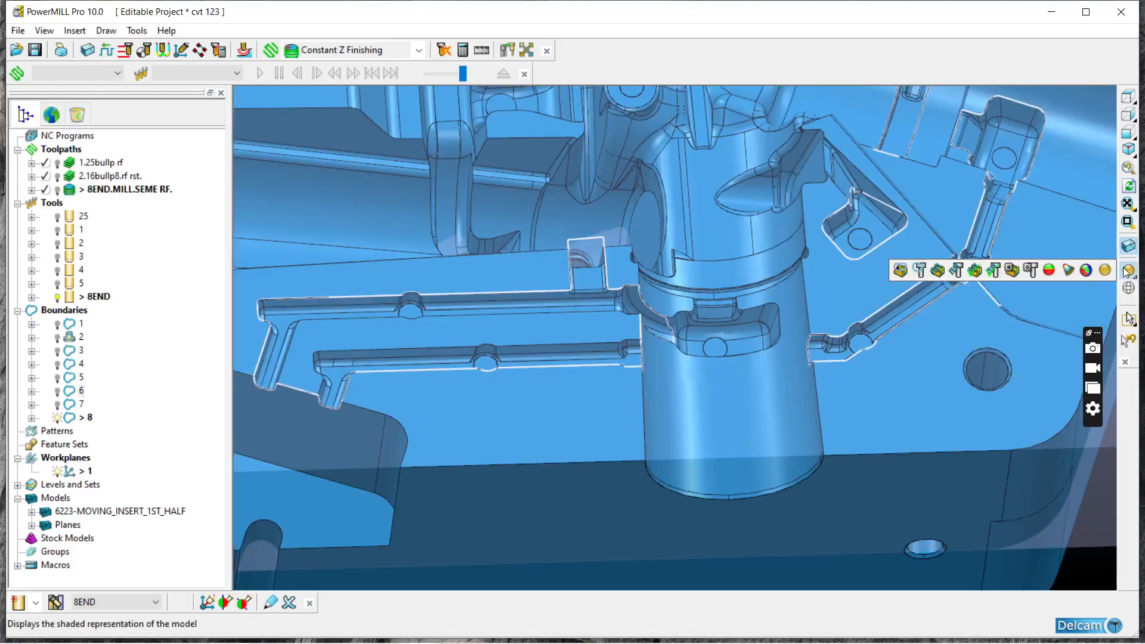
{"action": "left_click", "coordinate": [1124, 272]}
{"action": "middle_click_drag", "start_coordinate": [992, 325], "coordinate": [867, 372]}
{"action": "scroll", "coordinate": [868, 384], "scroll_direction": "up", "scroll_amount": 4}
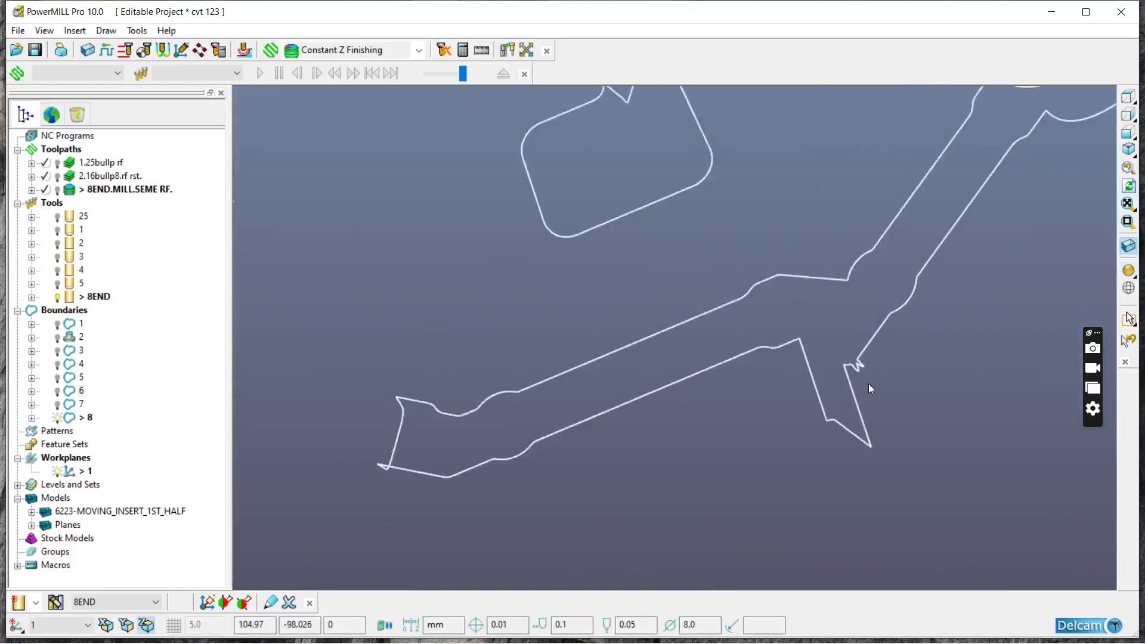
{"action": "right_click", "coordinate": [842, 446]}
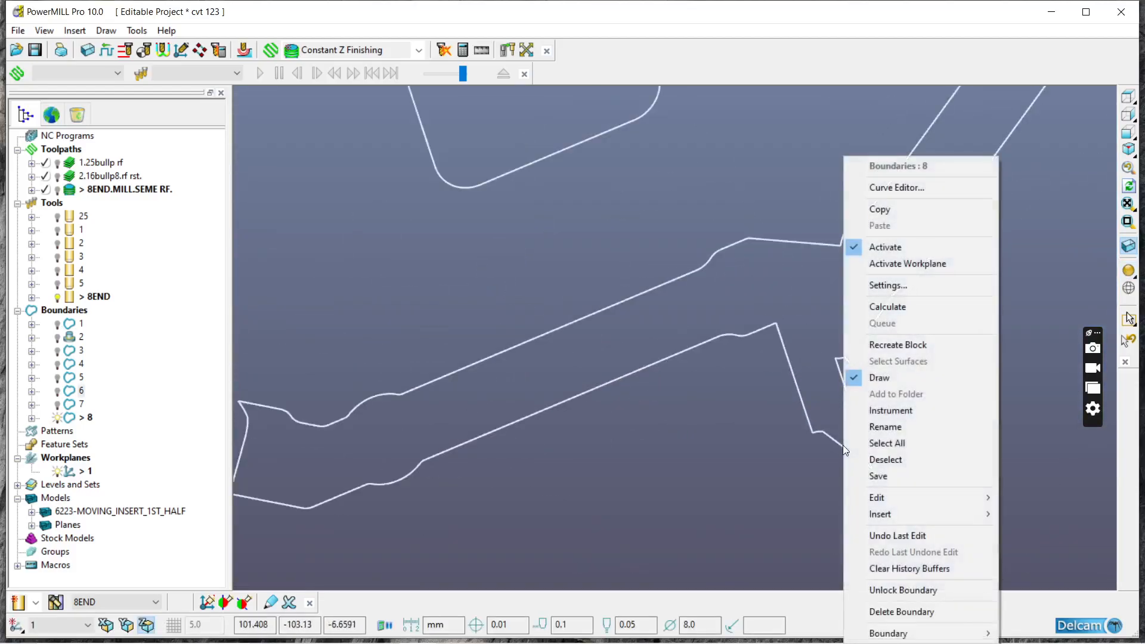
{"action": "mouse_move", "coordinate": [871, 498]}
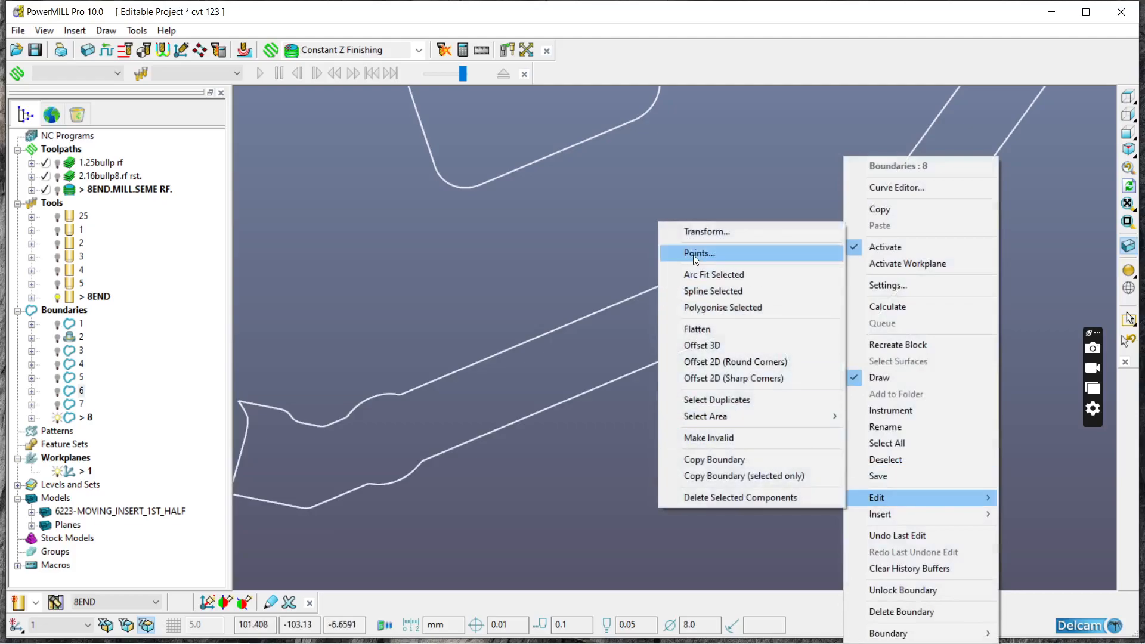
{"action": "left_click", "coordinate": [697, 254]}
{"action": "left_click", "coordinate": [181, 252]}
{"action": "left_click_drag", "start_coordinate": [827, 353], "coordinate": [867, 376]}
{"action": "left_click", "coordinate": [187, 256]}
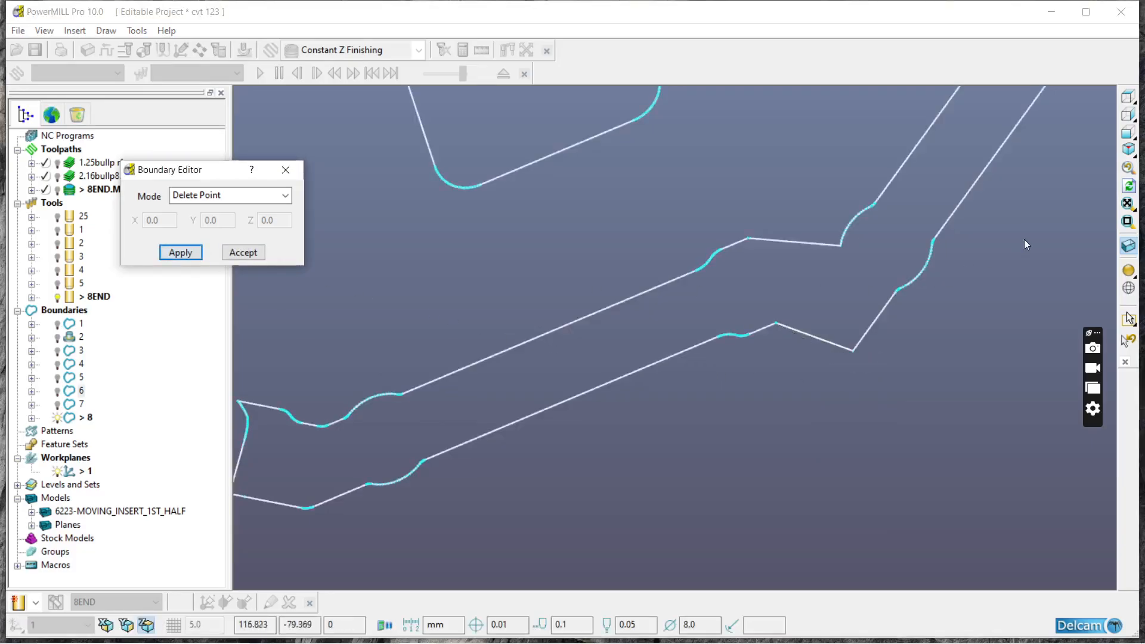
Step: Shade the model to check the edited boundary against the channels, and accept the point edits
{"action": "left_click", "coordinate": [1128, 270]}
{"action": "scroll", "coordinate": [847, 324], "scroll_direction": "down", "scroll_amount": 5}
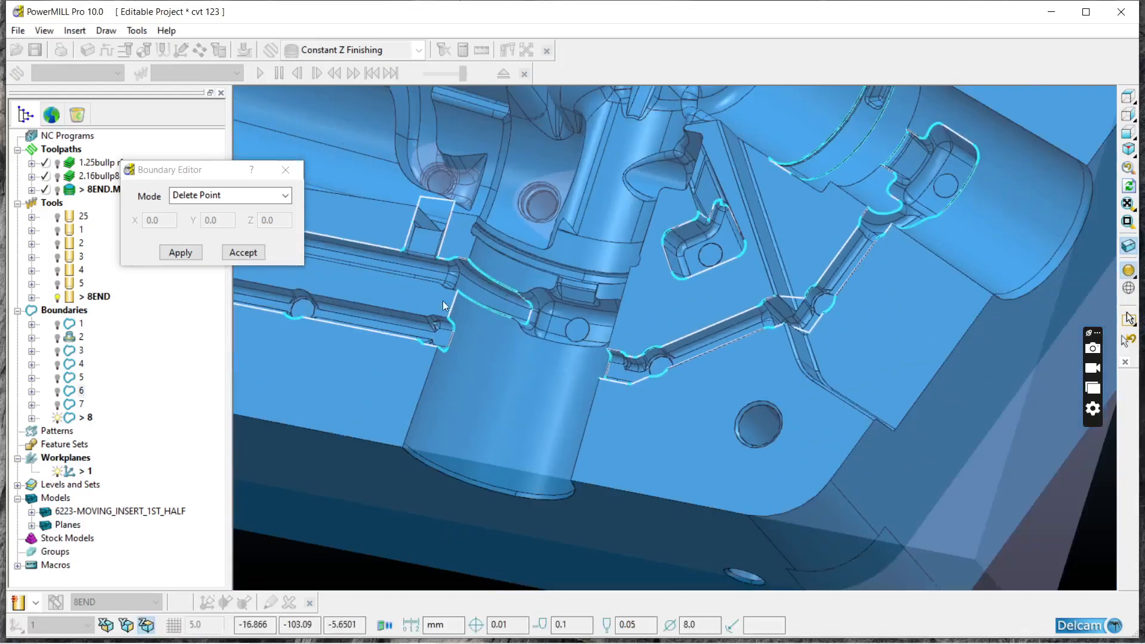
{"action": "left_click", "coordinate": [245, 253]}
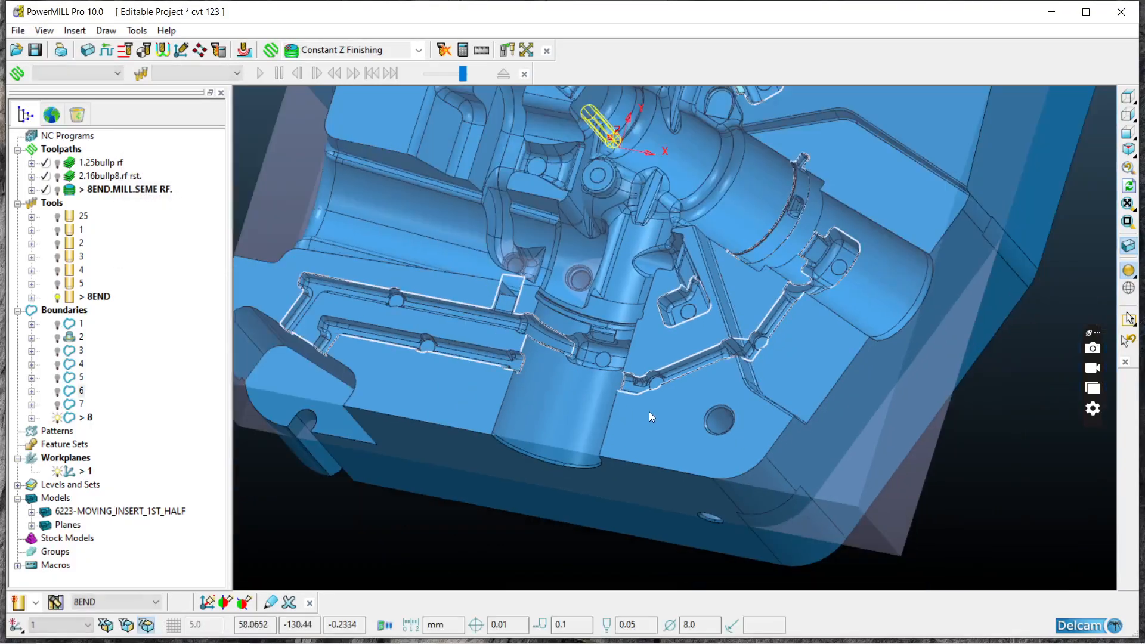
Step: Start a new Constant Z Finishing toolpath and create a 6 mm end mill named 6 for it
{"action": "left_click", "coordinate": [418, 51]}
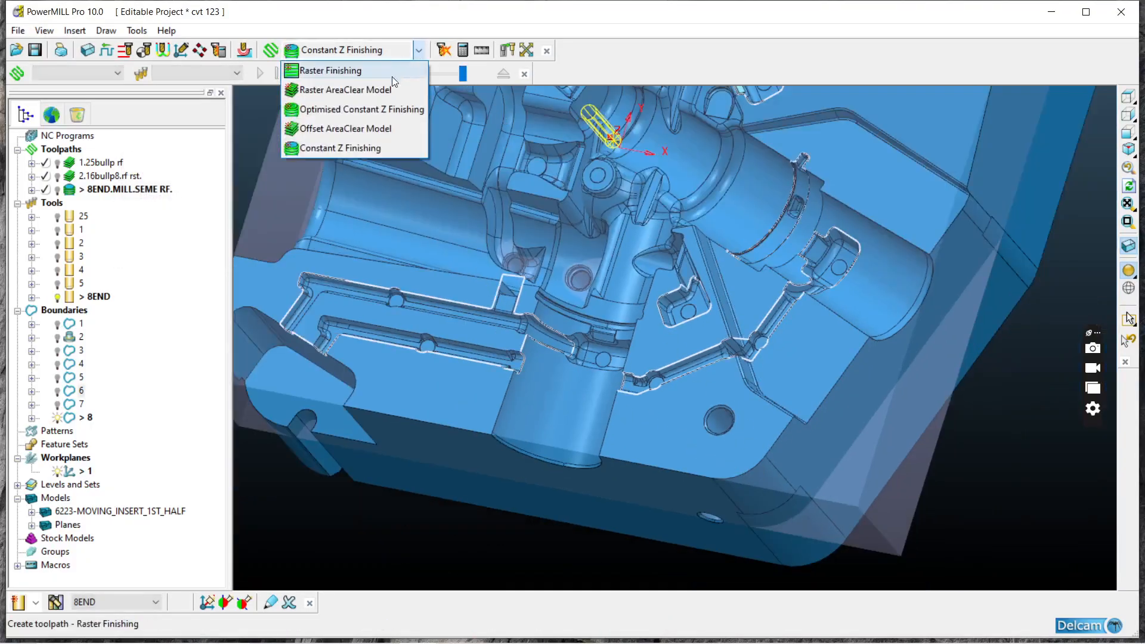
{"action": "left_click", "coordinate": [356, 147]}
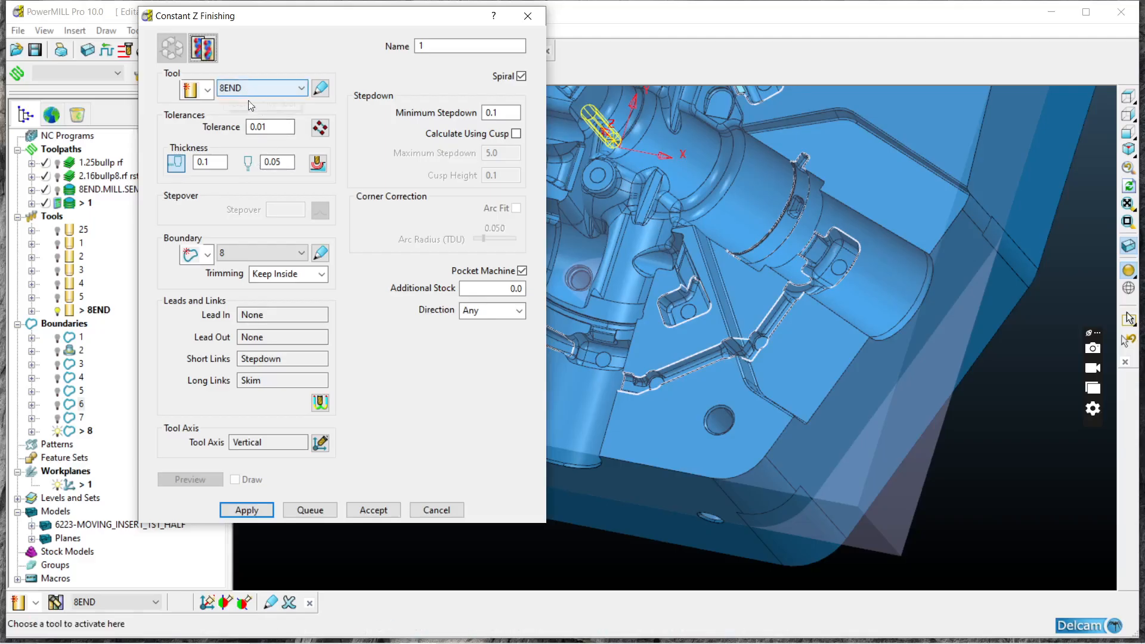
{"action": "left_click", "coordinate": [206, 90]}
{"action": "left_click", "coordinate": [190, 111]}
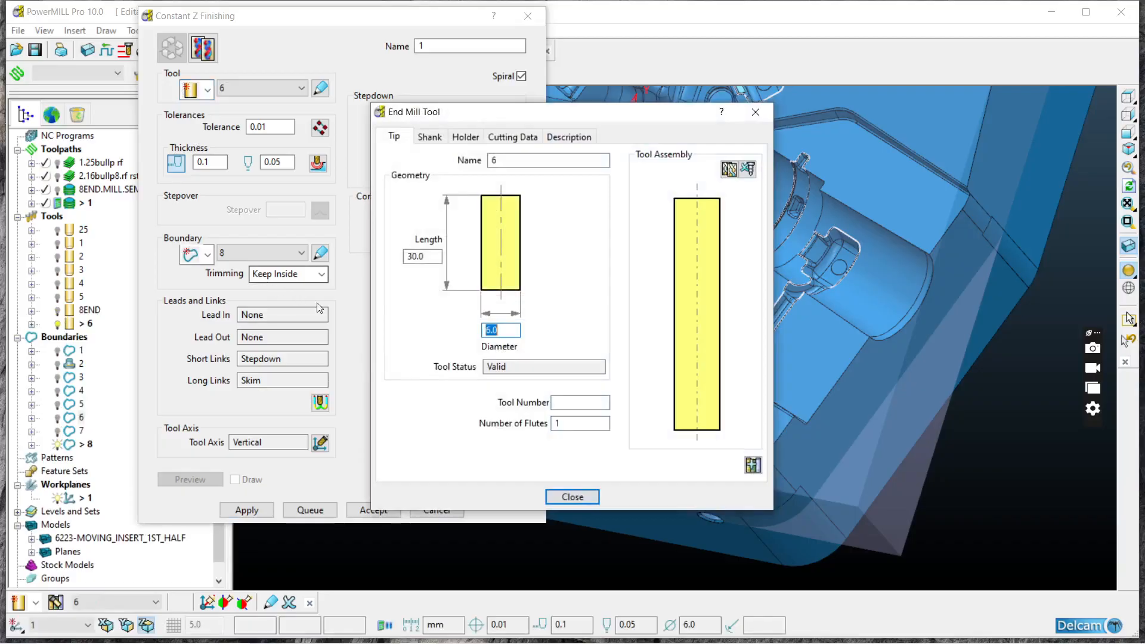
{"action": "left_click", "coordinate": [581, 497]}
Step: Name the Constant Z Finishing toolpath 6end.mill.rf
{"action": "left_click_drag", "start_coordinate": [439, 48], "coordinate": [244, 6]}
{"action": "key", "text": "BackSpace"}
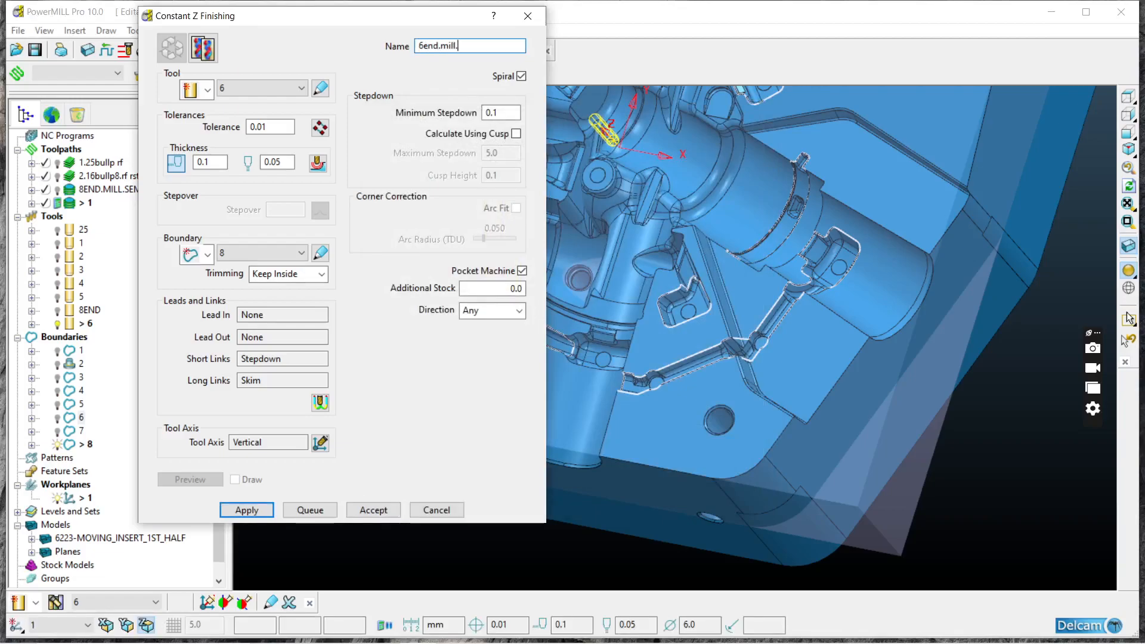
{"action": "type", "text": "6end.mill.rf."}
{"action": "key", "text": "shift+F10"}
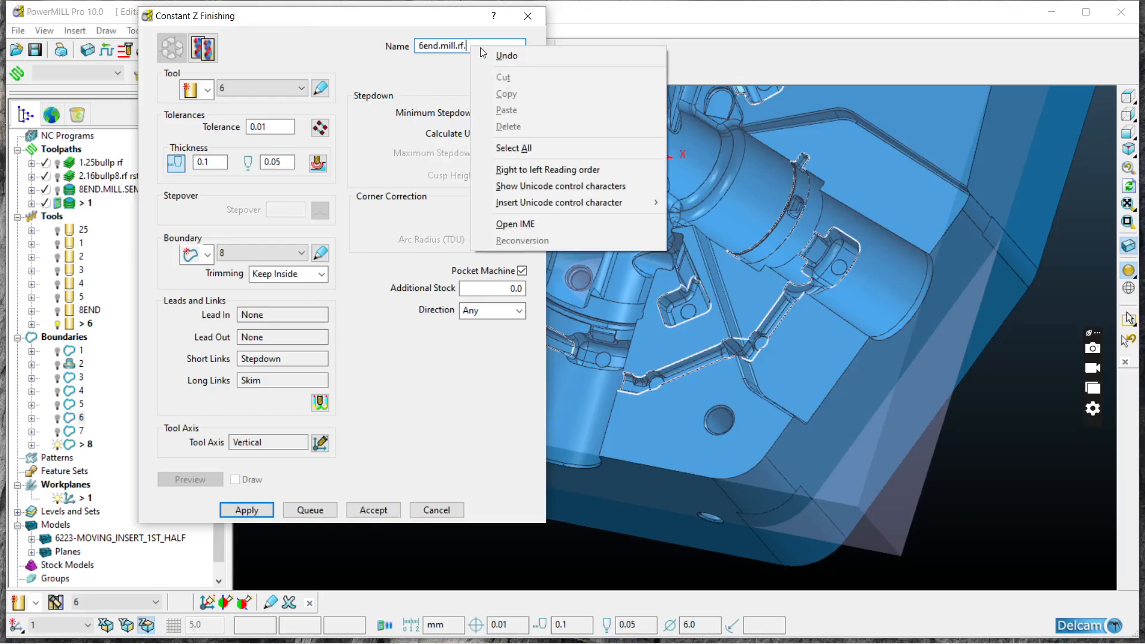
{"action": "left_click", "coordinate": [442, 72]}
Step: Calculate the Constant Z Finishing toolpath with its current stepdown and thickness, and close its settings
{"action": "left_click", "coordinate": [508, 113]}
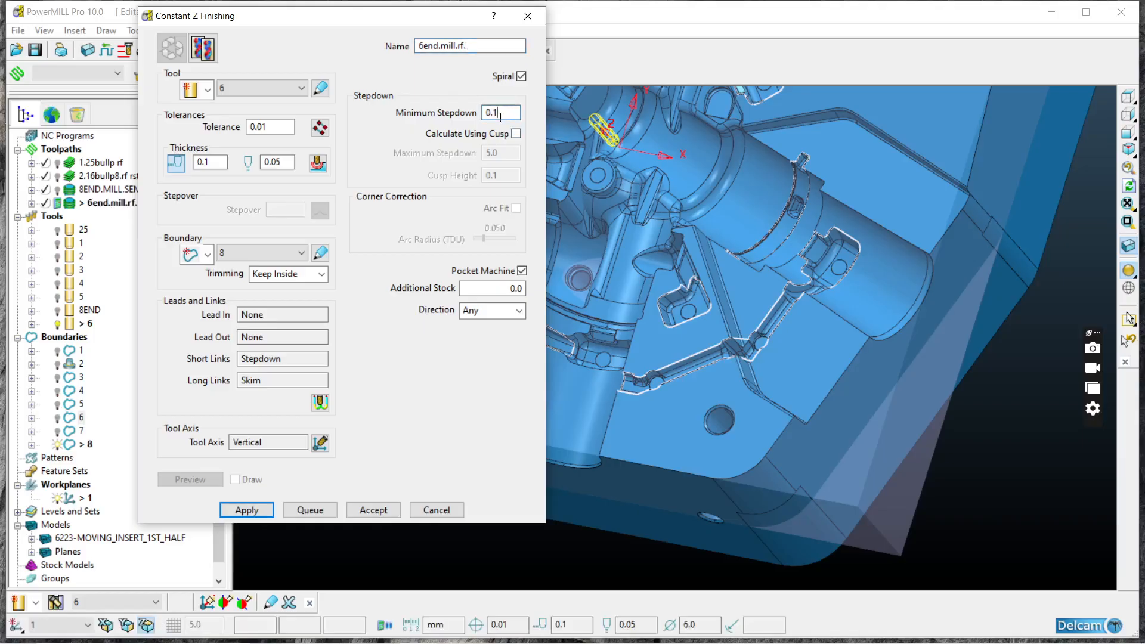
{"action": "left_click", "coordinate": [221, 161]}
{"action": "left_click", "coordinate": [246, 510]}
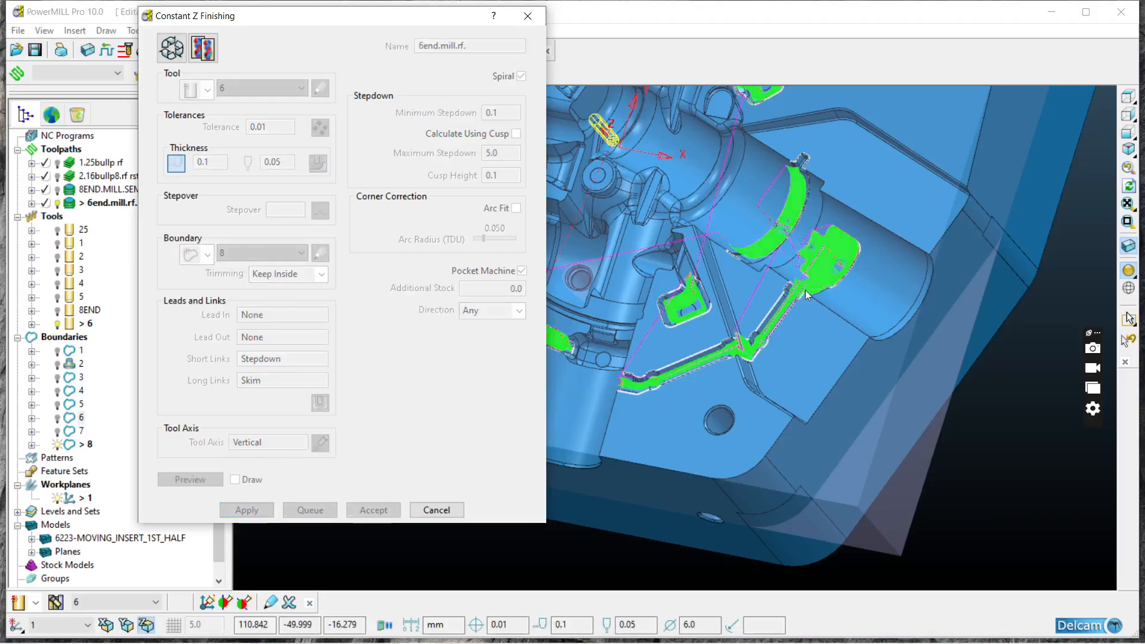
{"action": "left_click", "coordinate": [527, 17]}
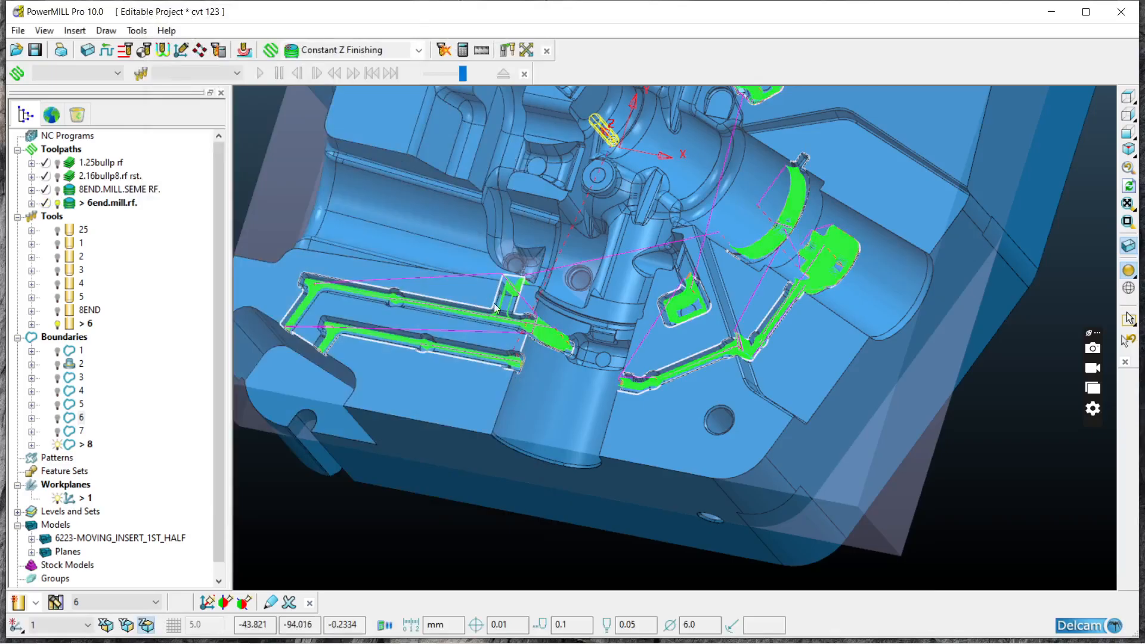
Step: Examine the 6 mm toolpath's passes along the two long channels and in the square side recess
{"action": "middle_click_drag", "start_coordinate": [514, 287], "coordinate": [579, 245]}
{"action": "scroll", "coordinate": [374, 260], "scroll_direction": "up", "scroll_amount": 6}
{"action": "scroll", "coordinate": [374, 249], "scroll_direction": "down", "scroll_amount": 4}
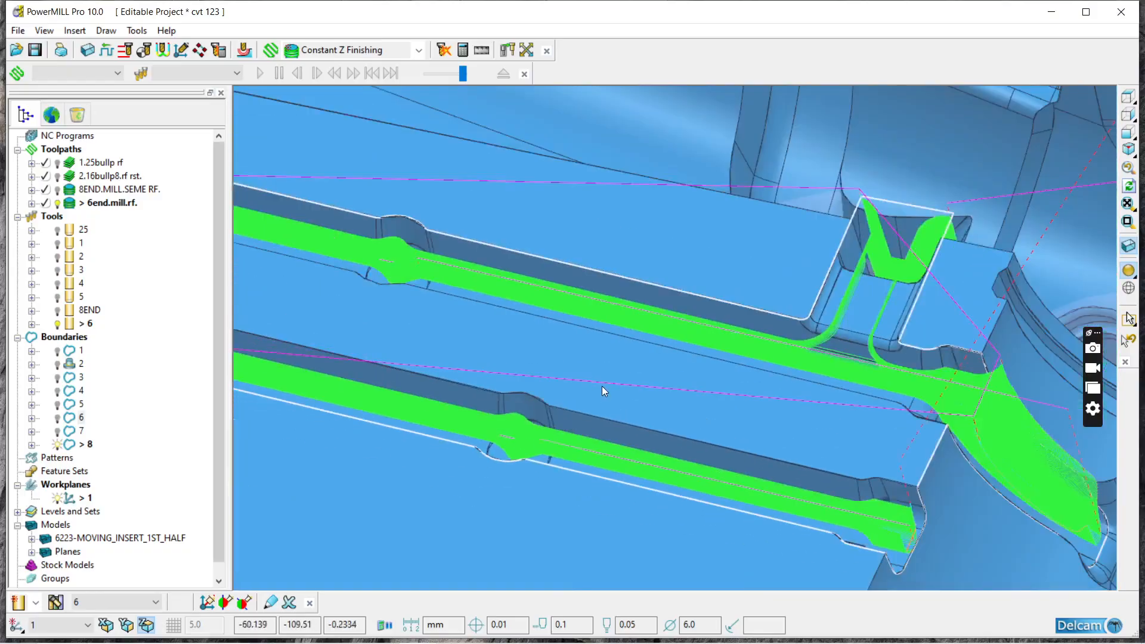
{"action": "middle_click_drag", "start_coordinate": [782, 377], "coordinate": [668, 397]}
{"action": "scroll", "coordinate": [669, 397], "scroll_direction": "up", "scroll_amount": 4}
{"action": "scroll", "coordinate": [686, 341], "scroll_direction": "down", "scroll_amount": 3}
{"action": "middle_click_drag", "start_coordinate": [686, 341], "coordinate": [902, 360]}
{"action": "scroll", "coordinate": [688, 409], "scroll_direction": "up", "scroll_amount": 4}
{"action": "middle_click_drag", "start_coordinate": [813, 391], "coordinate": [813, 444]}
{"action": "scroll", "coordinate": [802, 410], "scroll_direction": "down", "scroll_amount": 3}
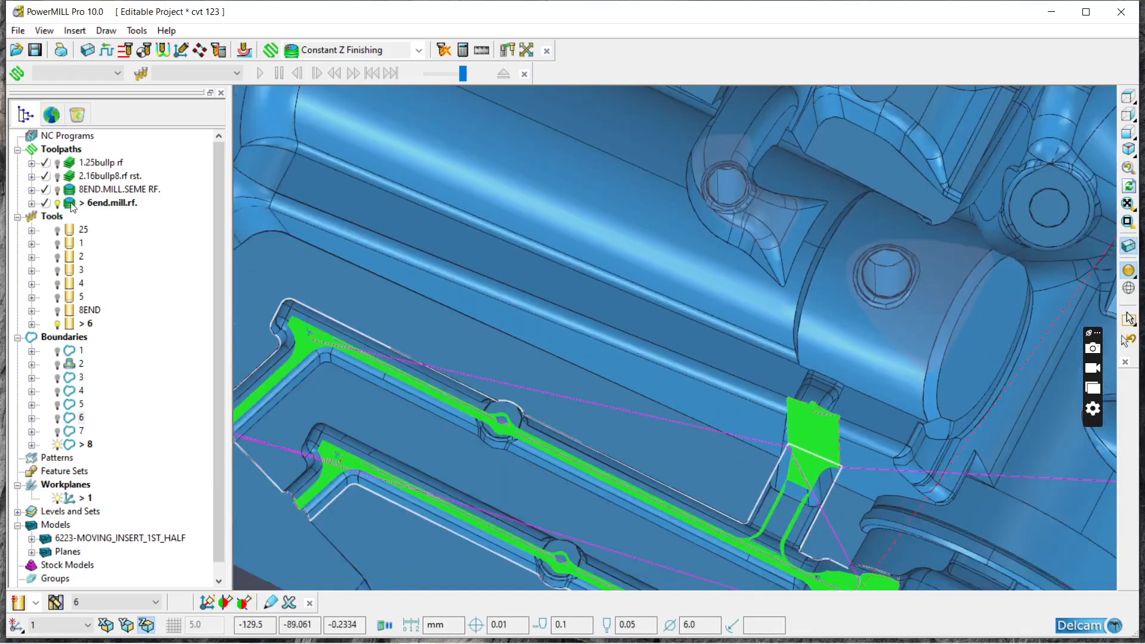
Step: Display toolpaths 1.25bullp rf and 2.16bullp8.rf rst. to compare their coverage with the 6 mm passes around the channels and side recess
{"action": "left_click", "coordinate": [56, 166]}
{"action": "middle_click_drag", "start_coordinate": [757, 423], "coordinate": [759, 379]}
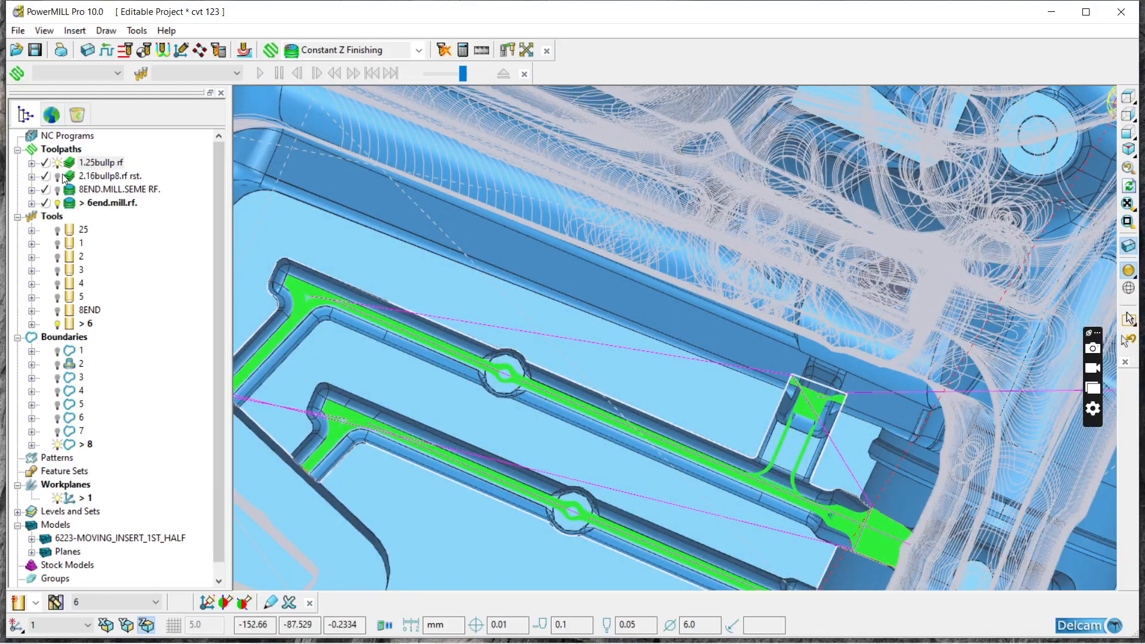
{"action": "left_click", "coordinate": [62, 177]}
{"action": "mouse_move", "coordinate": [746, 335]}
{"action": "middle_mouse_down"}
{"action": "mouse_move", "coordinate": [732, 363]}
{"action": "mouse_move", "coordinate": [764, 324]}
{"action": "middle_mouse_up"}
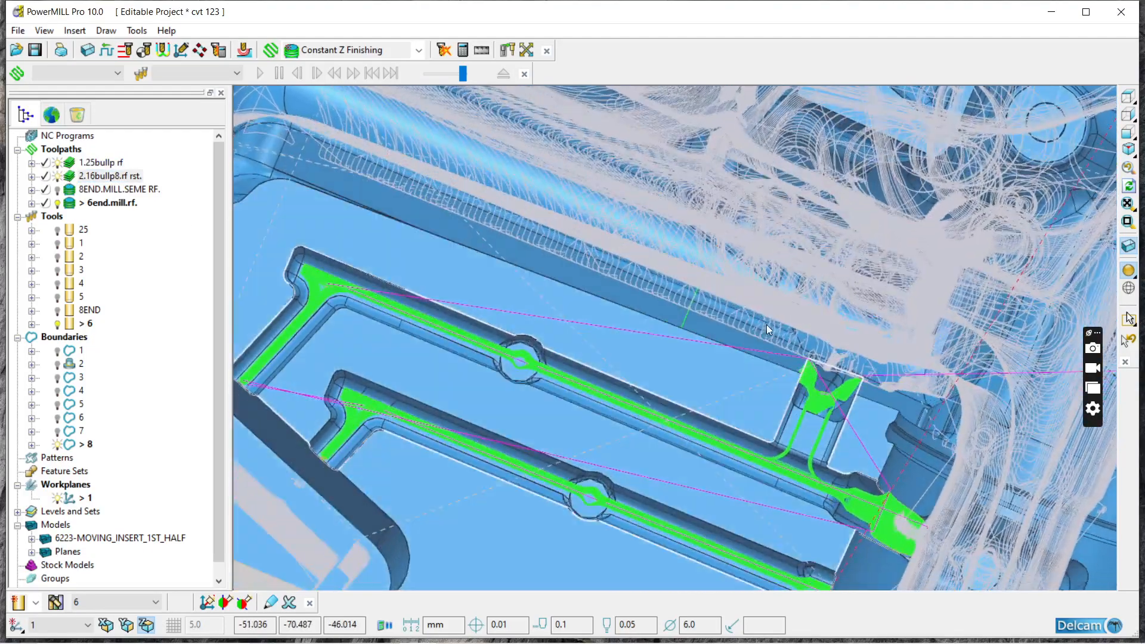
{"action": "scroll", "coordinate": [892, 389], "scroll_direction": "up", "scroll_amount": 4}
{"action": "middle_click_drag", "start_coordinate": [859, 383], "coordinate": [781, 357]}
{"action": "scroll", "coordinate": [741, 338], "scroll_direction": "down", "scroll_amount": 4}
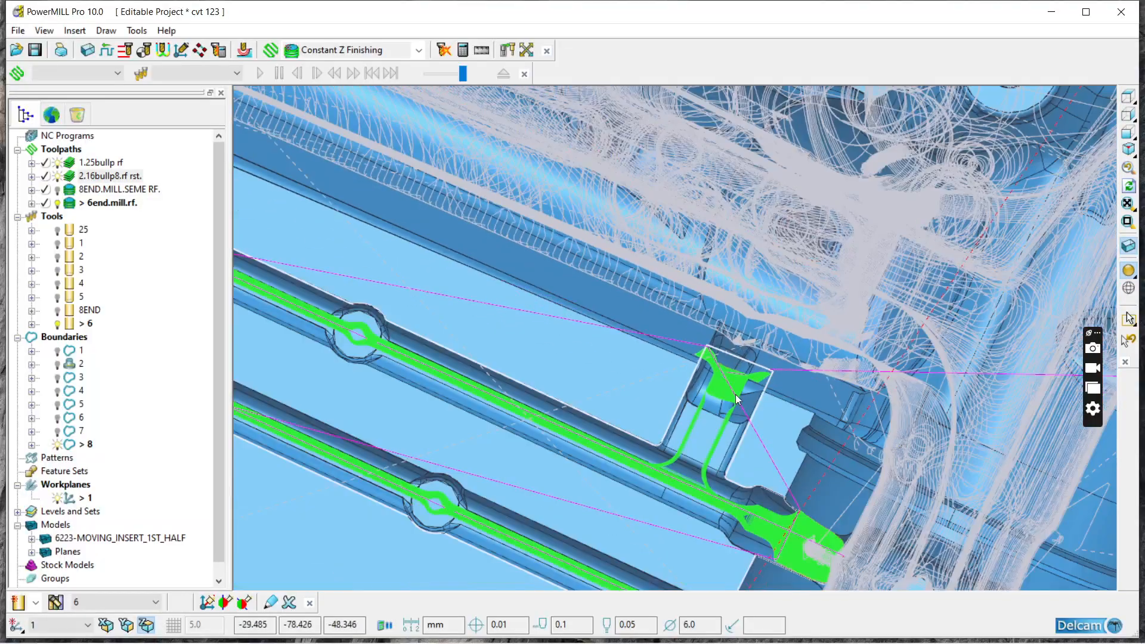
{"action": "middle_click_drag", "start_coordinate": [735, 395], "coordinate": [719, 374]}
{"action": "scroll", "coordinate": [719, 411], "scroll_direction": "down", "scroll_amount": 2}
{"action": "scroll", "coordinate": [758, 473], "scroll_direction": "up", "scroll_amount": 4}
{"action": "middle_click_drag", "start_coordinate": [786, 495], "coordinate": [895, 466]}
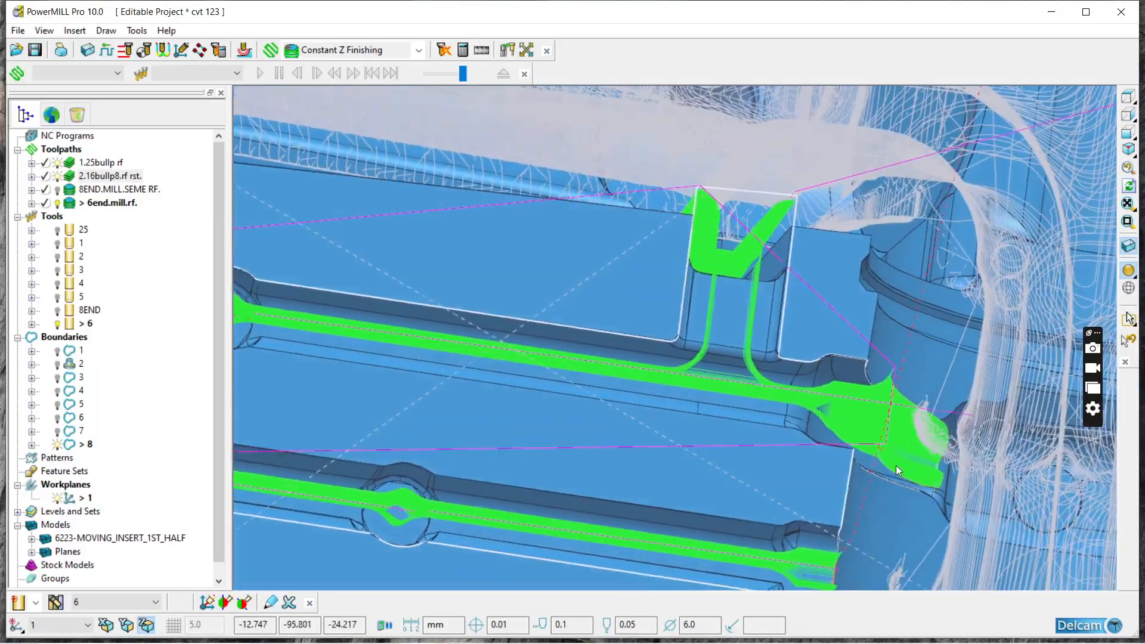
{"action": "scroll", "coordinate": [656, 355], "scroll_direction": "down", "scroll_amount": 3}
{"action": "middle_click_drag", "start_coordinate": [656, 355], "coordinate": [625, 410]}
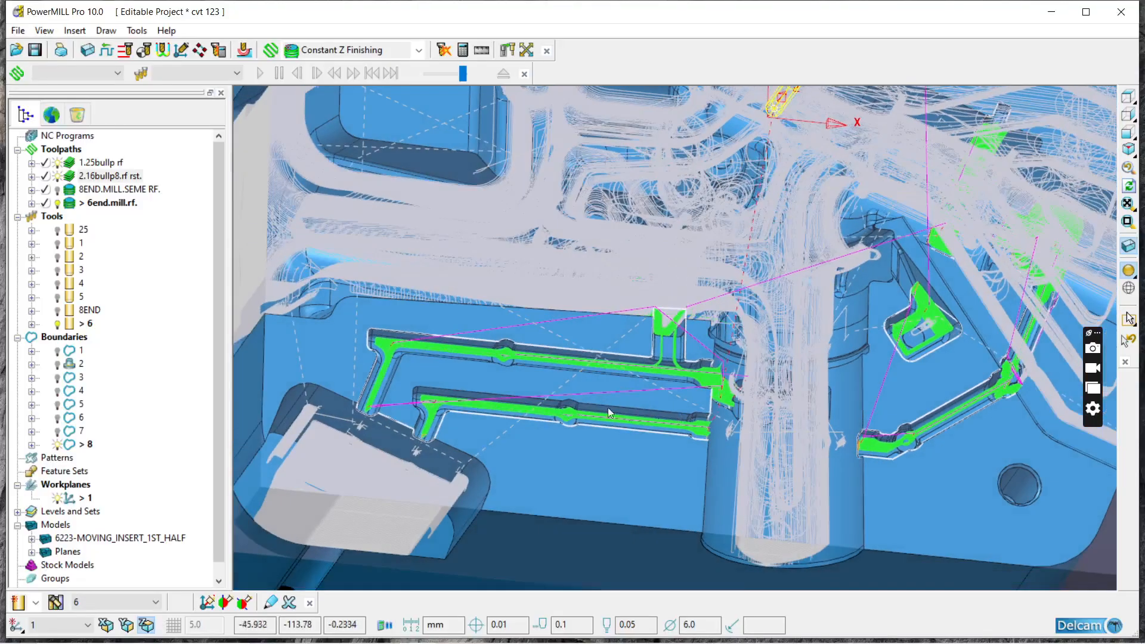
{"action": "scroll", "coordinate": [624, 411], "scroll_direction": "down", "scroll_amount": 3}
{"action": "middle_click_drag", "start_coordinate": [766, 350], "coordinate": [747, 299]}
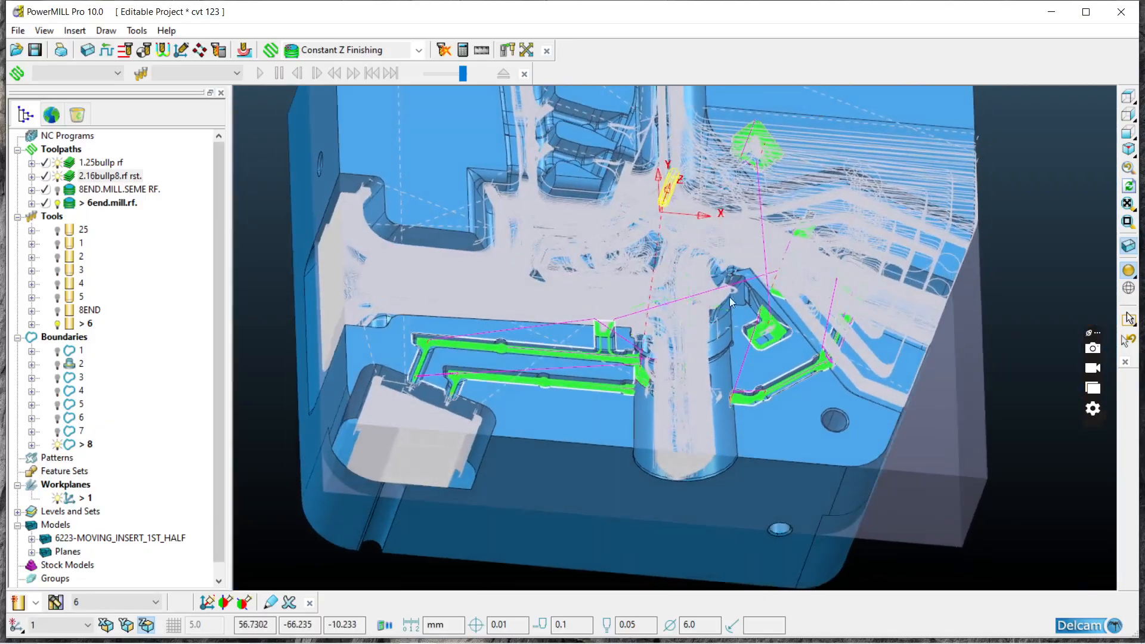
{"action": "scroll", "coordinate": [756, 146], "scroll_direction": "up", "scroll_amount": 6}
{"action": "scroll", "coordinate": [750, 186], "scroll_direction": "down", "scroll_amount": 6}
{"action": "middle_click_drag", "start_coordinate": [852, 315], "coordinate": [859, 302]}
Step: Hide toolpath 1.25bullp rf and inspect the remaining rest-roughing and 6 mm passes around the small pocket and angled channel
{"action": "left_click", "coordinate": [55, 163]}
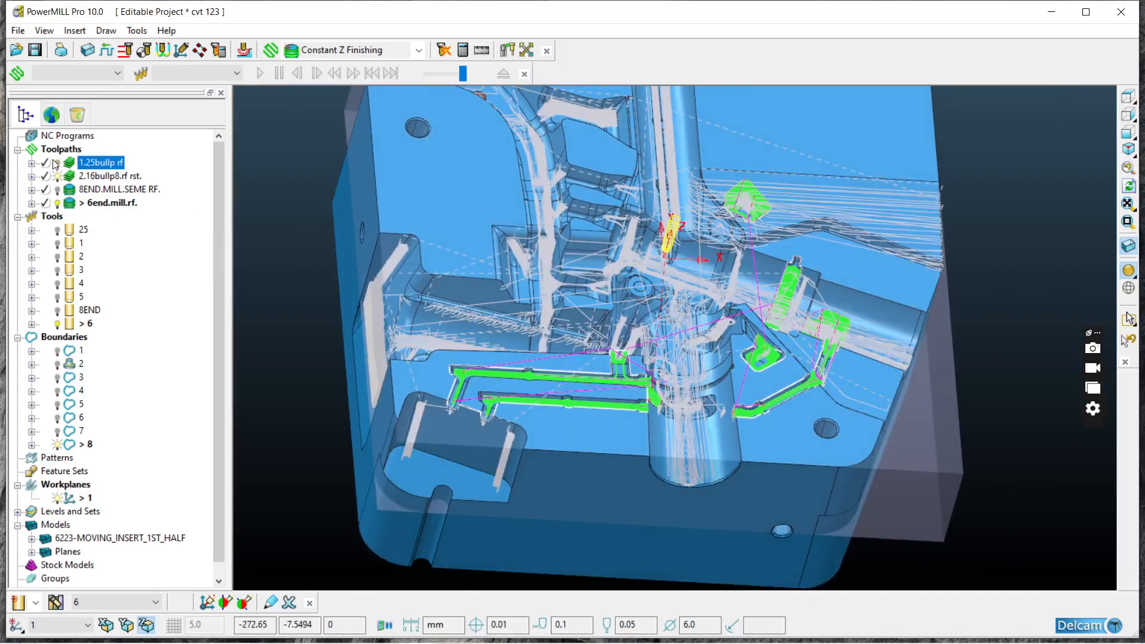
{"action": "middle_click_drag", "start_coordinate": [682, 327], "coordinate": [713, 391]}
{"action": "scroll", "coordinate": [779, 273], "scroll_direction": "up", "scroll_amount": 5}
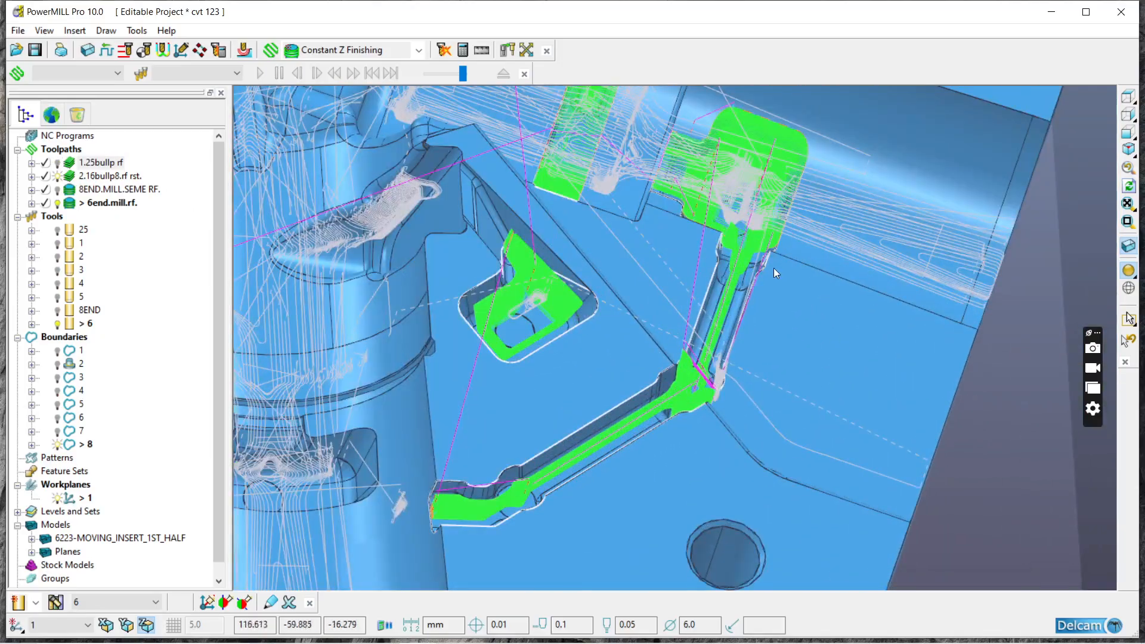
{"action": "scroll", "coordinate": [526, 310], "scroll_direction": "up", "scroll_amount": 3}
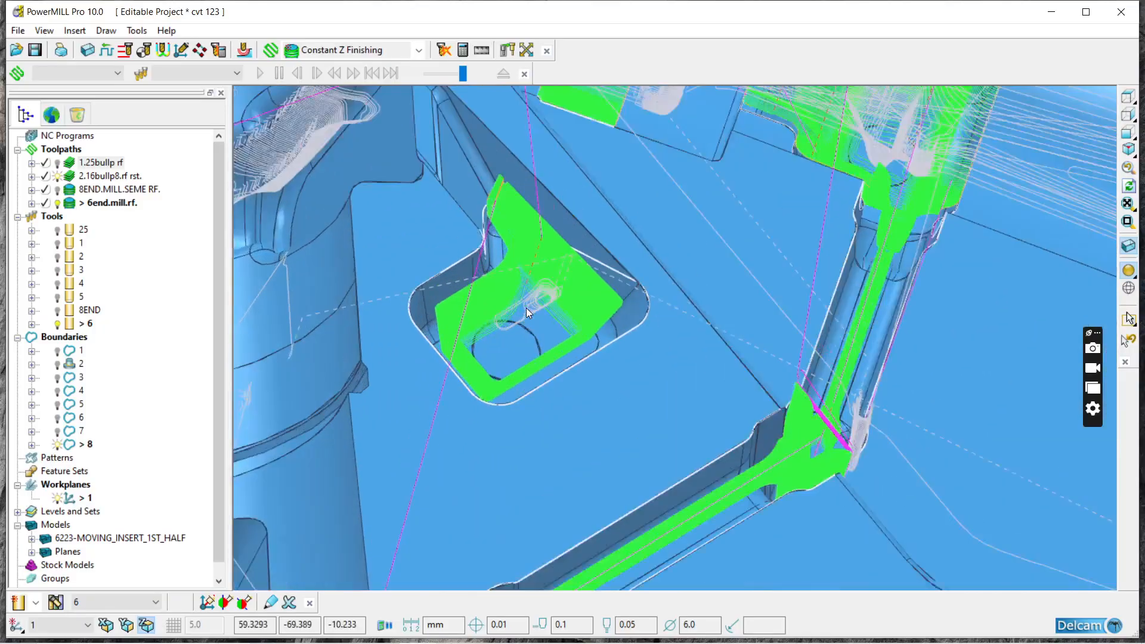
{"action": "scroll", "coordinate": [530, 395], "scroll_direction": "down", "scroll_amount": 4}
{"action": "scroll", "coordinate": [573, 447], "scroll_direction": "up", "scroll_amount": 4}
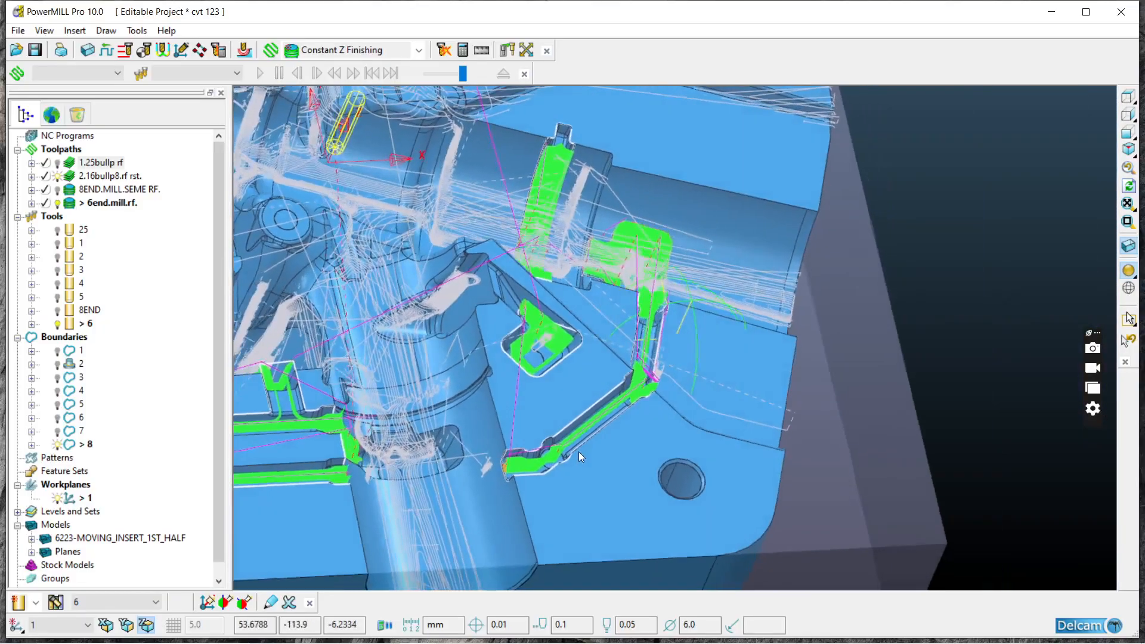
{"action": "scroll", "coordinate": [666, 416], "scroll_direction": "down", "scroll_amount": 5}
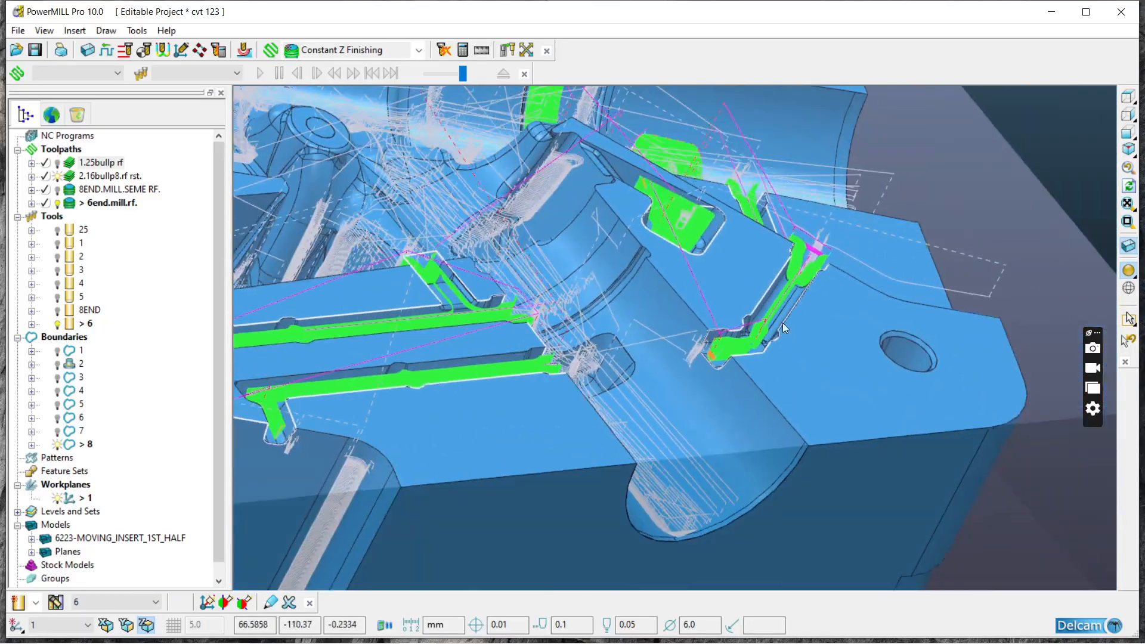
{"action": "scroll", "coordinate": [445, 382], "scroll_direction": "up", "scroll_amount": 1}
{"action": "scroll", "coordinate": [657, 375], "scroll_direction": "up", "scroll_amount": 1}
{"action": "scroll", "coordinate": [496, 445], "scroll_direction": "down", "scroll_amount": 3}
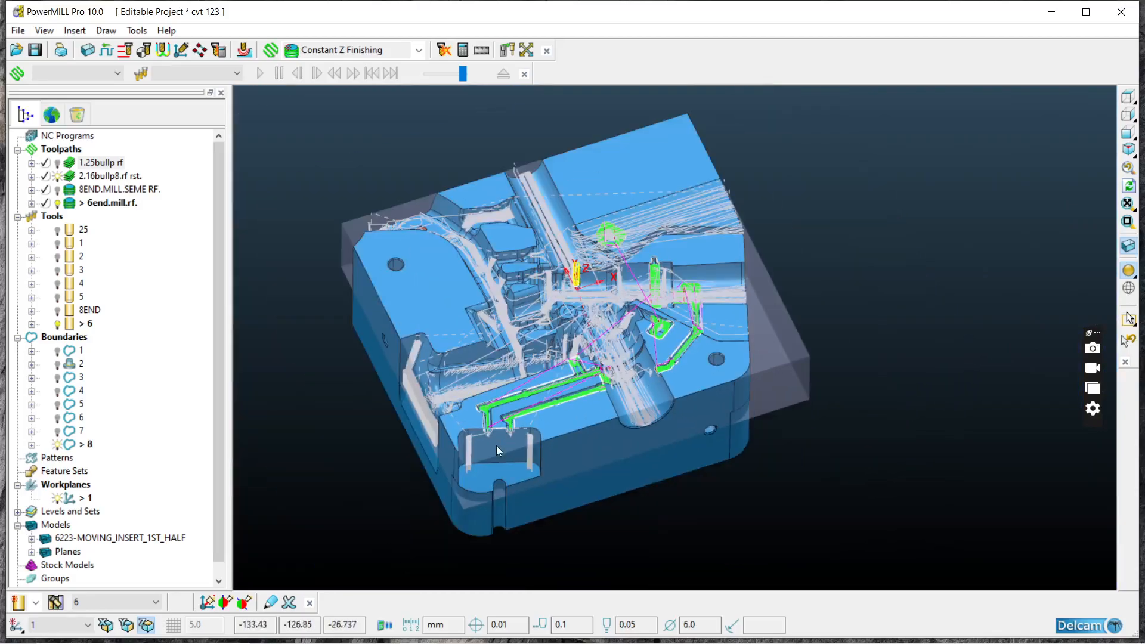
Step: Hide toolpath 2.16bullp8.rf rst. so that only the 6 mm passes are drawn, and save the project
{"action": "scroll", "coordinate": [556, 365], "scroll_direction": "up", "scroll_amount": 4}
{"action": "scroll", "coordinate": [650, 417], "scroll_direction": "down", "scroll_amount": 3}
{"action": "scroll", "coordinate": [509, 442], "scroll_direction": "up", "scroll_amount": 3}
{"action": "scroll", "coordinate": [497, 416], "scroll_direction": "down", "scroll_amount": 4}
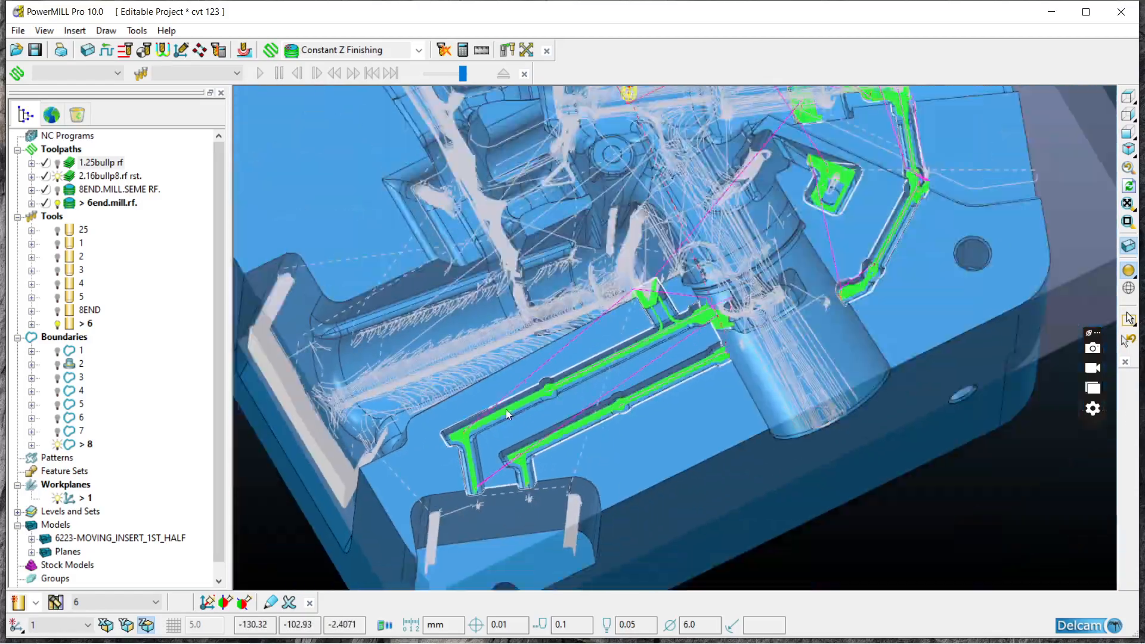
{"action": "middle_click_drag", "start_coordinate": [666, 390], "coordinate": [632, 359]}
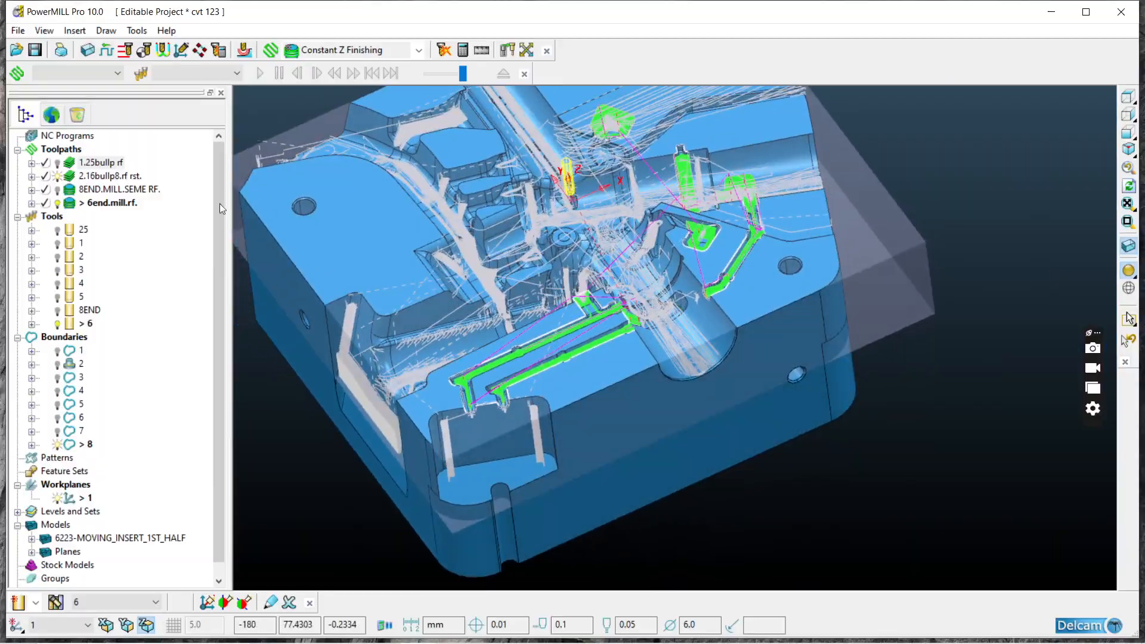
{"action": "left_click", "coordinate": [57, 176]}
{"action": "left_click", "coordinate": [58, 203]}
{"action": "left_click", "coordinate": [35, 49]}
{"action": "middle_click_drag", "start_coordinate": [549, 416], "coordinate": [669, 440]}
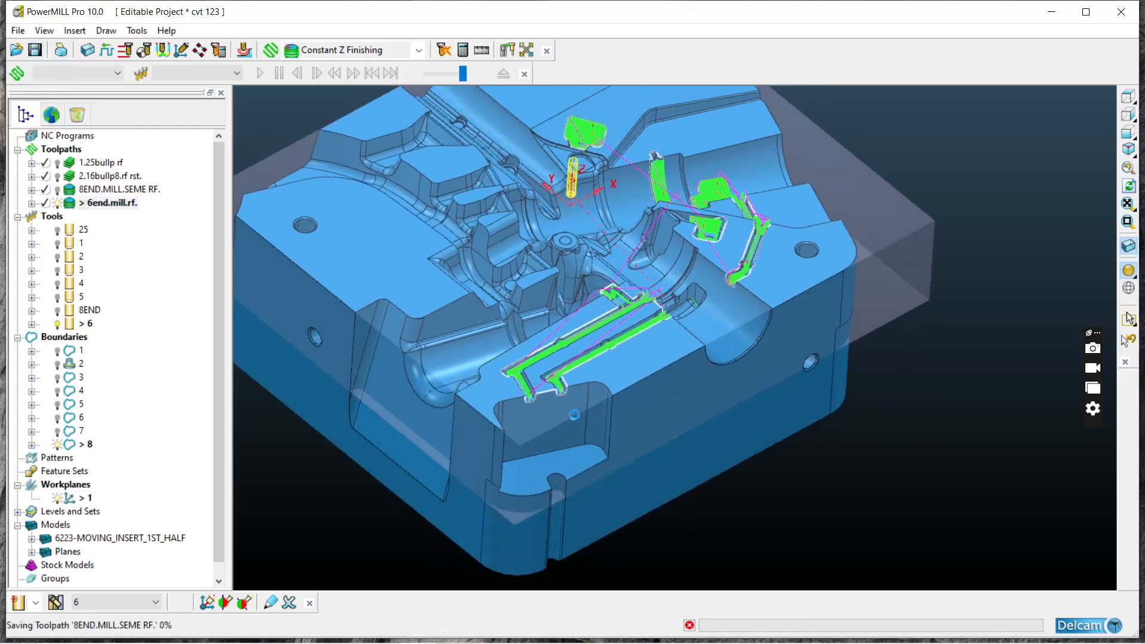
Step: Hide the 6end.mill.rf. toolpath from the model
{"action": "left_click", "coordinate": [58, 204]}
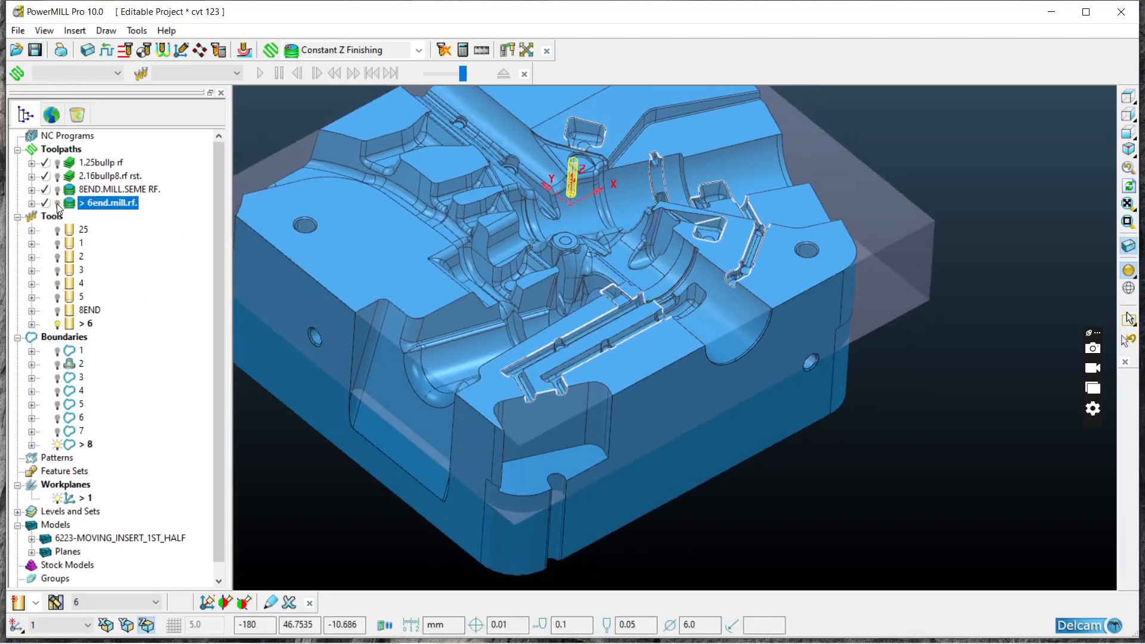
{"action": "left_click", "coordinate": [58, 204]}
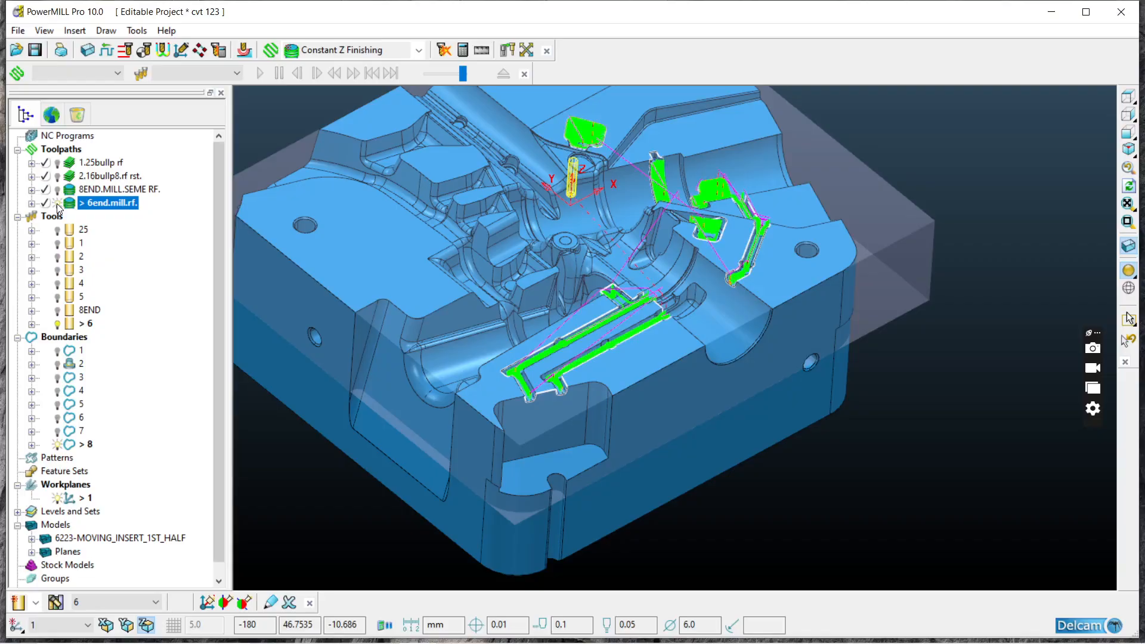
{"action": "left_click", "coordinate": [57, 204]}
Step: Display toolpath 2.16bullp8.rf rst. to examine its passes at the half-round channel's closed end, and hide it again
{"action": "middle_click_drag", "start_coordinate": [399, 345], "coordinate": [563, 464]}
{"action": "scroll", "coordinate": [522, 373], "scroll_direction": "up", "scroll_amount": 5}
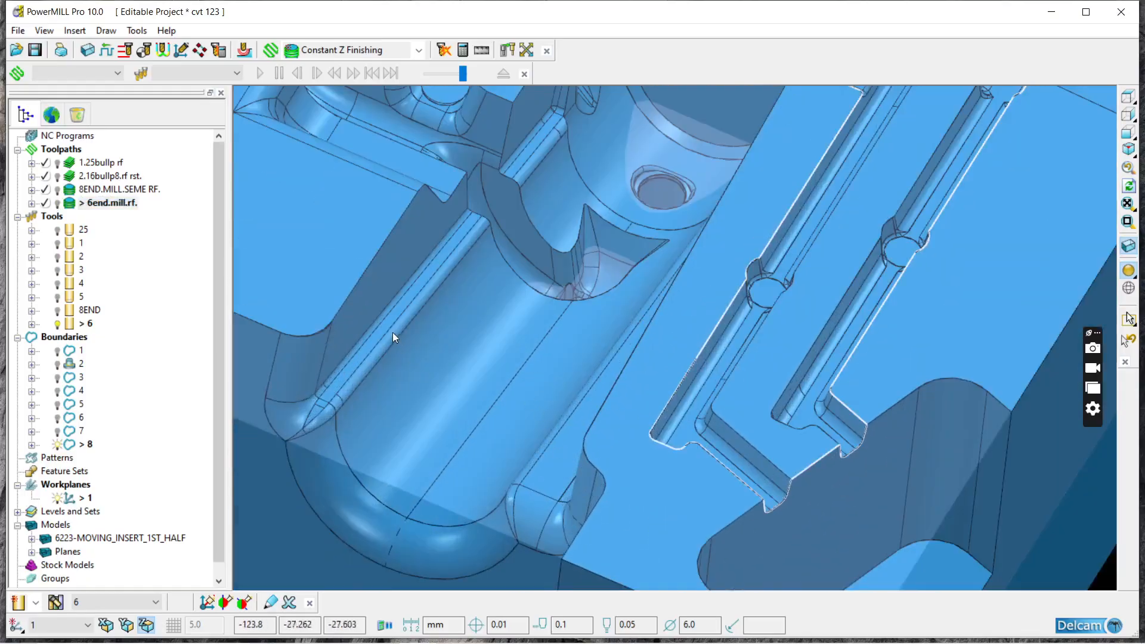
{"action": "left_click", "coordinate": [57, 175]}
{"action": "middle_click_drag", "start_coordinate": [481, 412], "coordinate": [715, 409]}
{"action": "scroll", "coordinate": [760, 402], "scroll_direction": "up", "scroll_amount": 5}
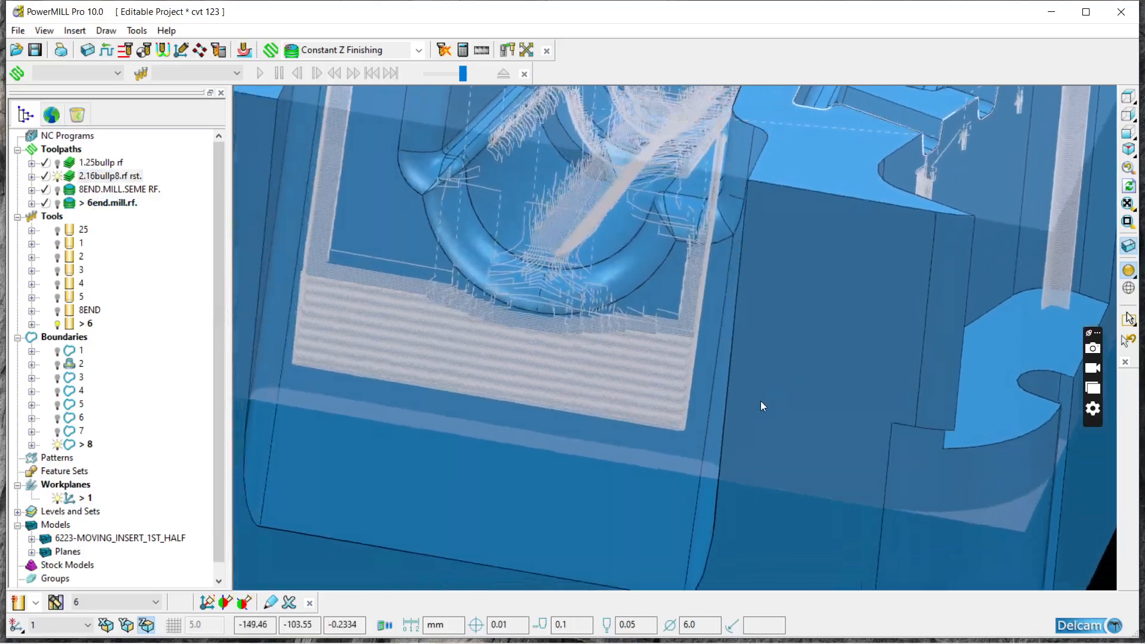
{"action": "scroll", "coordinate": [655, 294], "scroll_direction": "up", "scroll_amount": 5}
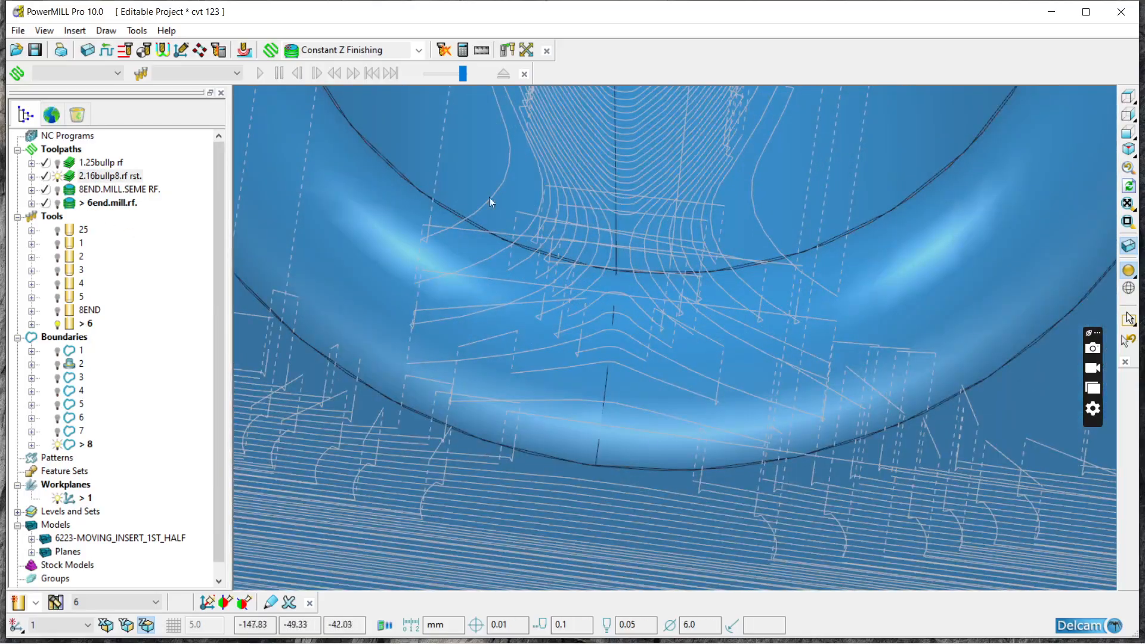
{"action": "left_click", "coordinate": [56, 178]}
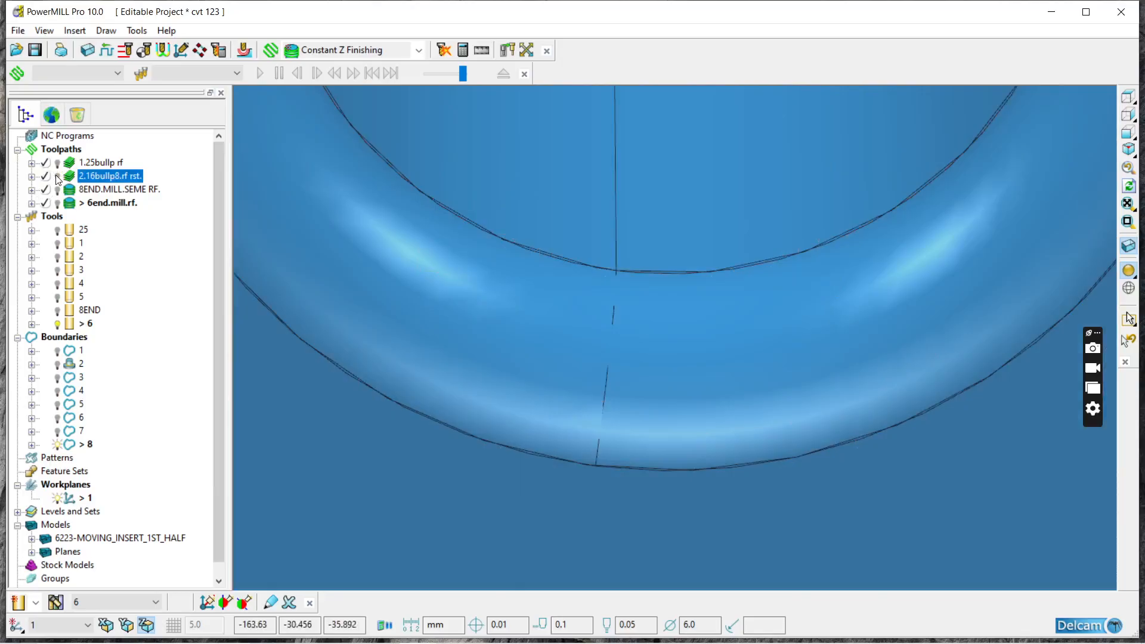
Step: Select the half-round channel's cylindrical surface and check its model information
{"action": "right_click", "coordinate": [616, 240]}
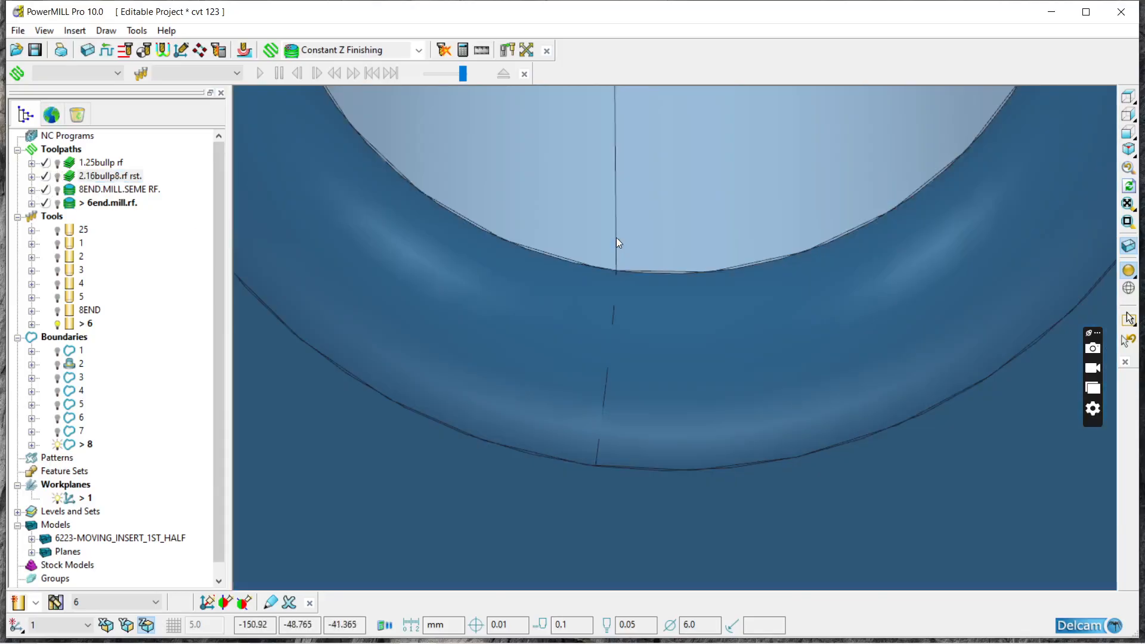
{"action": "left_click", "coordinate": [694, 568]}
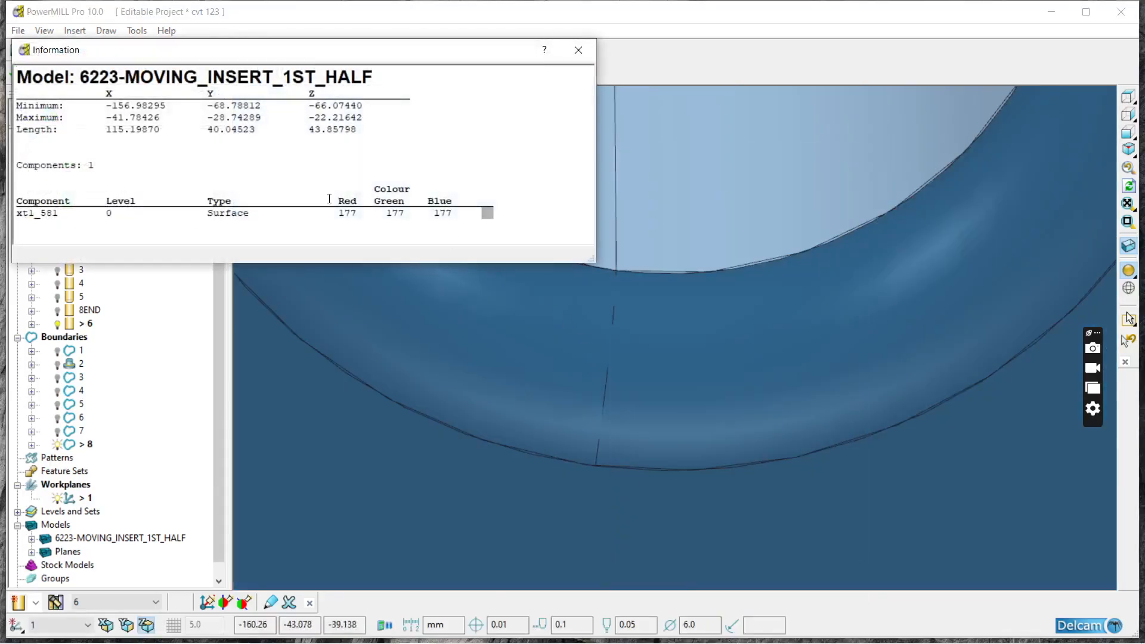
{"action": "left_click", "coordinate": [579, 49]}
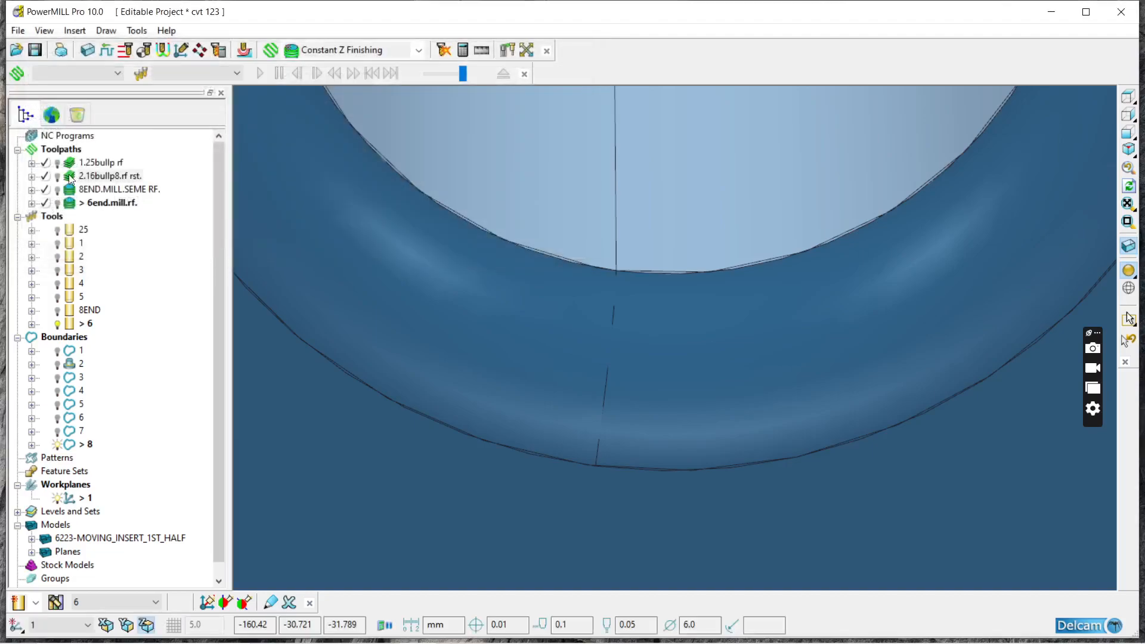
Step: Create user-defined boundary 9 from the selected half-round channel surface and accept it
{"action": "scroll", "coordinate": [521, 317], "scroll_direction": "down", "scroll_amount": 5}
{"action": "scroll", "coordinate": [488, 342], "scroll_direction": "down", "scroll_amount": 2}
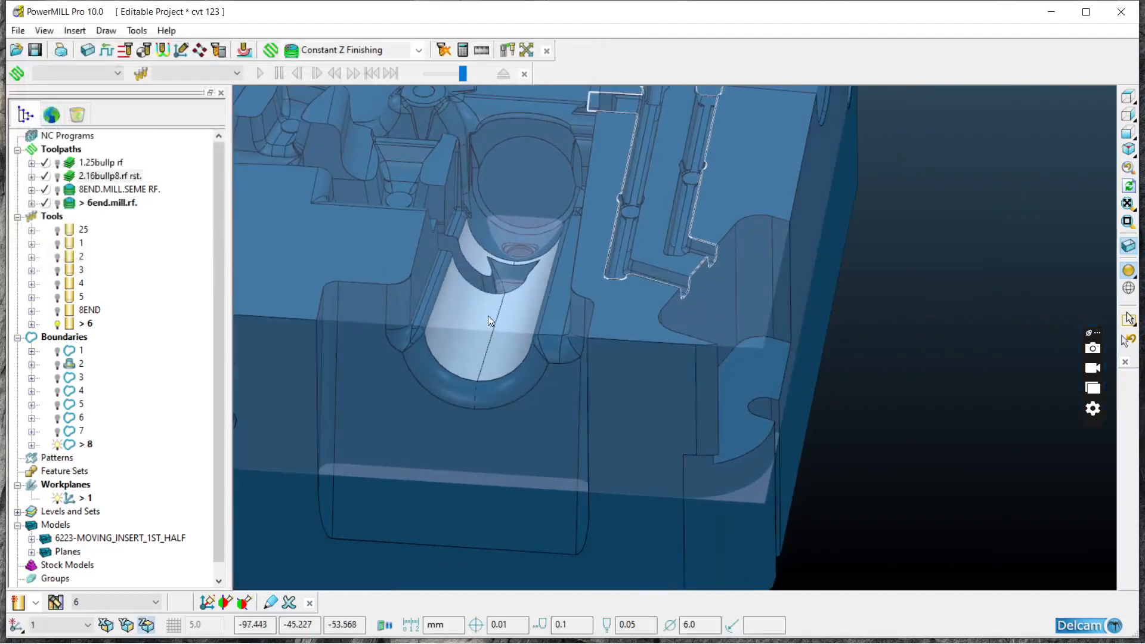
{"action": "scroll", "coordinate": [487, 316], "scroll_direction": "down", "scroll_amount": 4}
{"action": "middle_click_drag", "start_coordinate": [547, 296], "coordinate": [519, 416]}
{"action": "scroll", "coordinate": [440, 153], "scroll_direction": "up", "scroll_amount": 3}
{"action": "scroll", "coordinate": [442, 179], "scroll_direction": "down", "scroll_amount": 5}
{"action": "scroll", "coordinate": [503, 374], "scroll_direction": "up", "scroll_amount": 4}
{"action": "scroll", "coordinate": [524, 407], "scroll_direction": "up", "scroll_amount": 5}
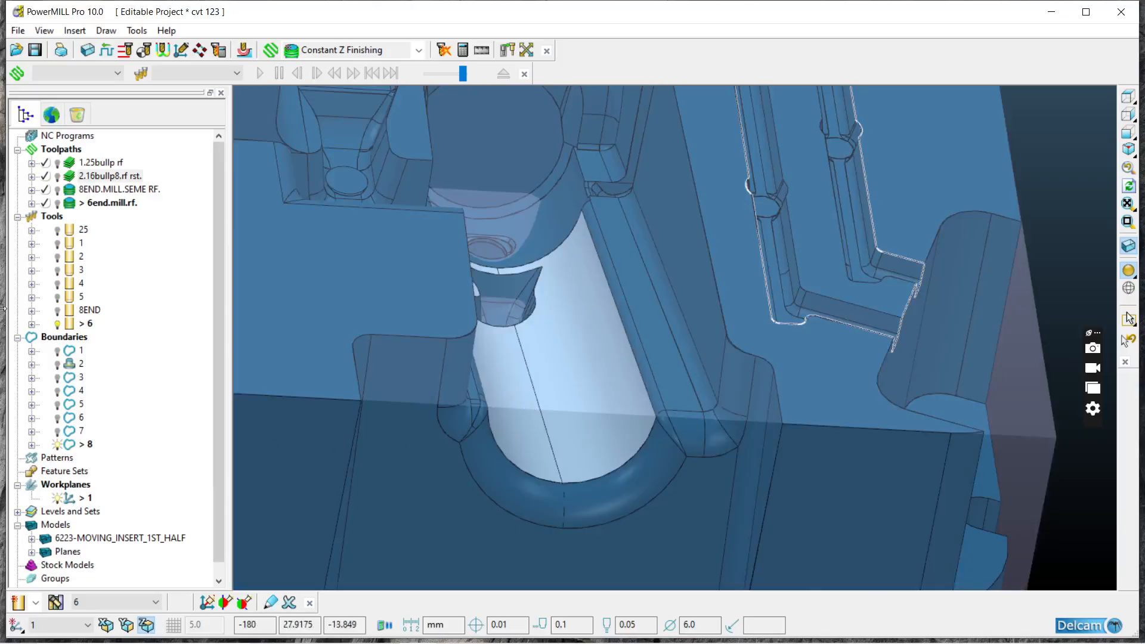
{"action": "right_click", "coordinate": [71, 334]}
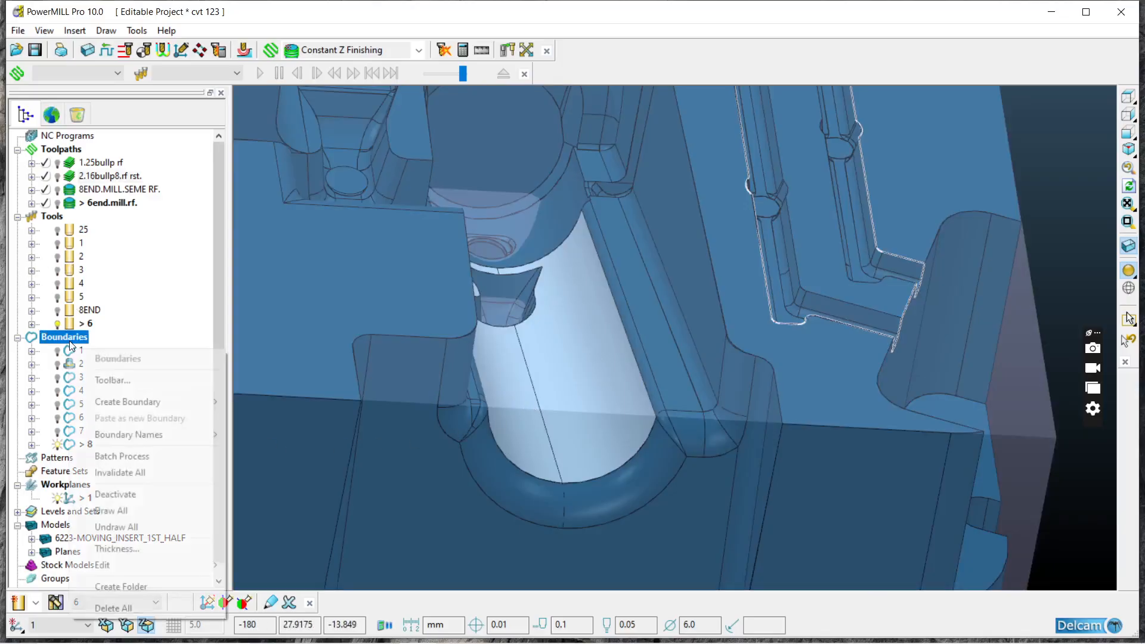
{"action": "mouse_move", "coordinate": [160, 403]}
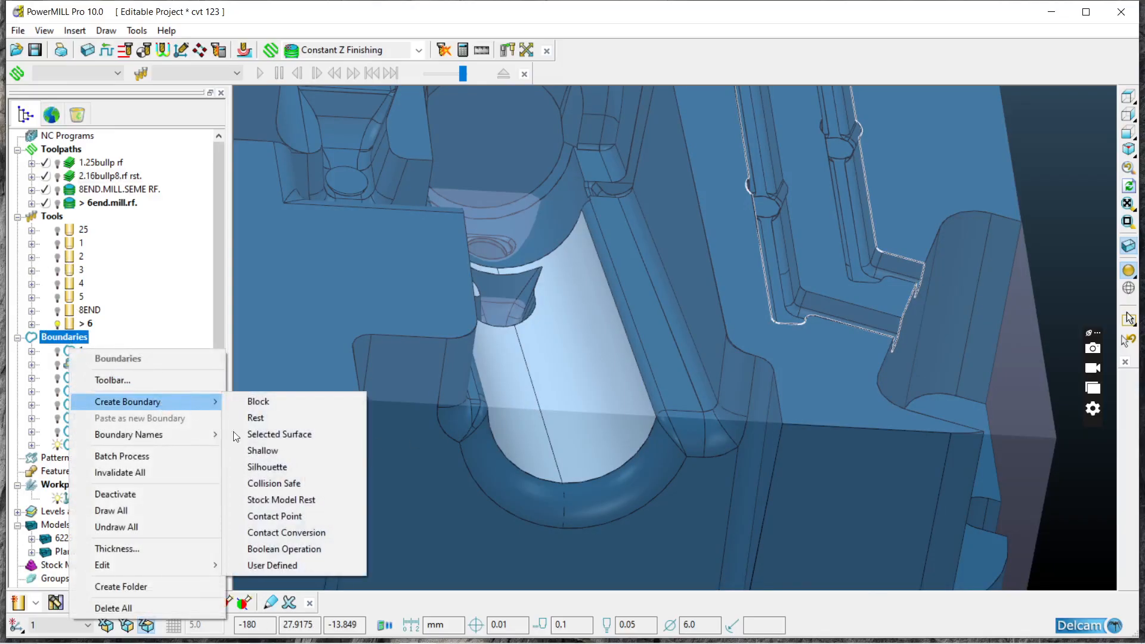
{"action": "left_click", "coordinate": [281, 562]}
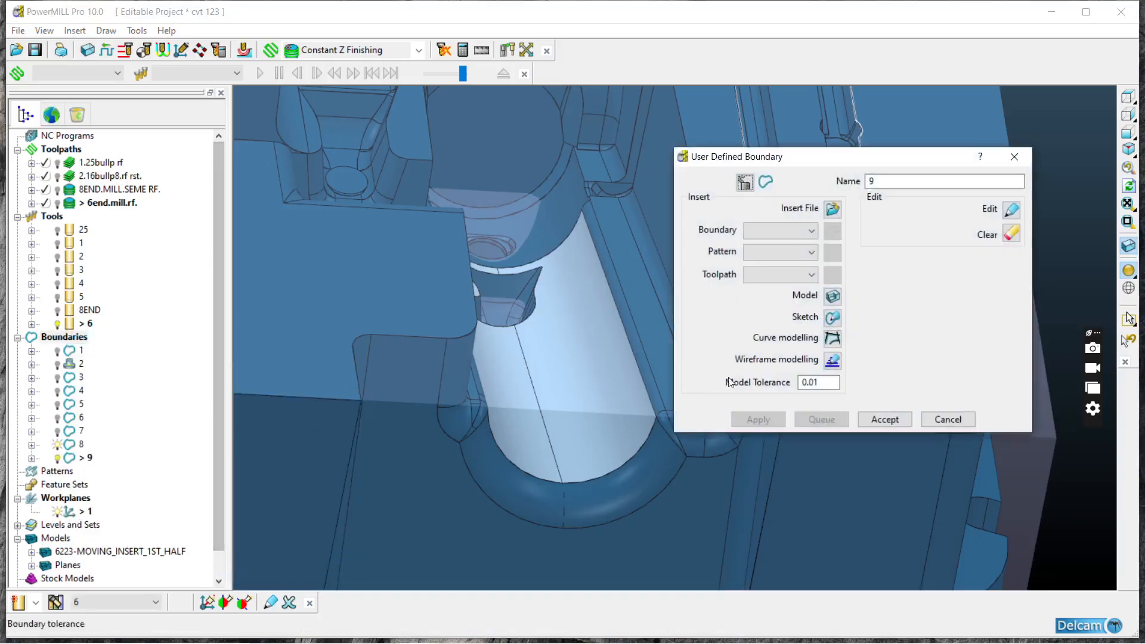
{"action": "left_click", "coordinate": [833, 296]}
{"action": "left_click", "coordinate": [880, 418]}
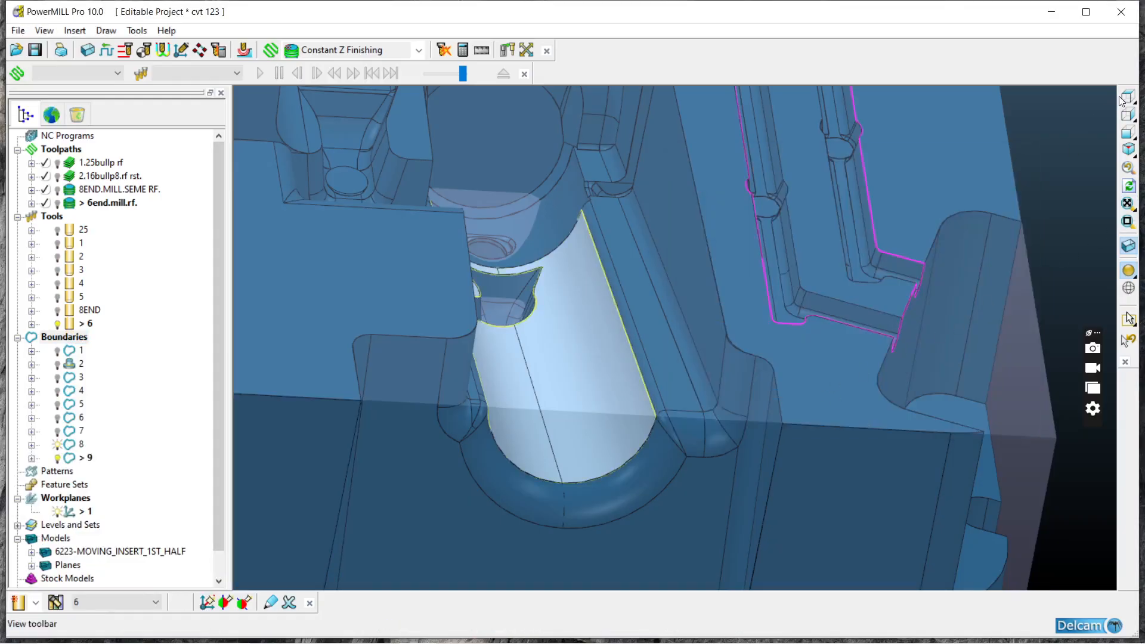
Step: Hide the model shading, edit boundary 9's points in plan view, and delete the points along the notch's arc nearest the channel's inner end
{"action": "left_click", "coordinate": [1128, 272]}
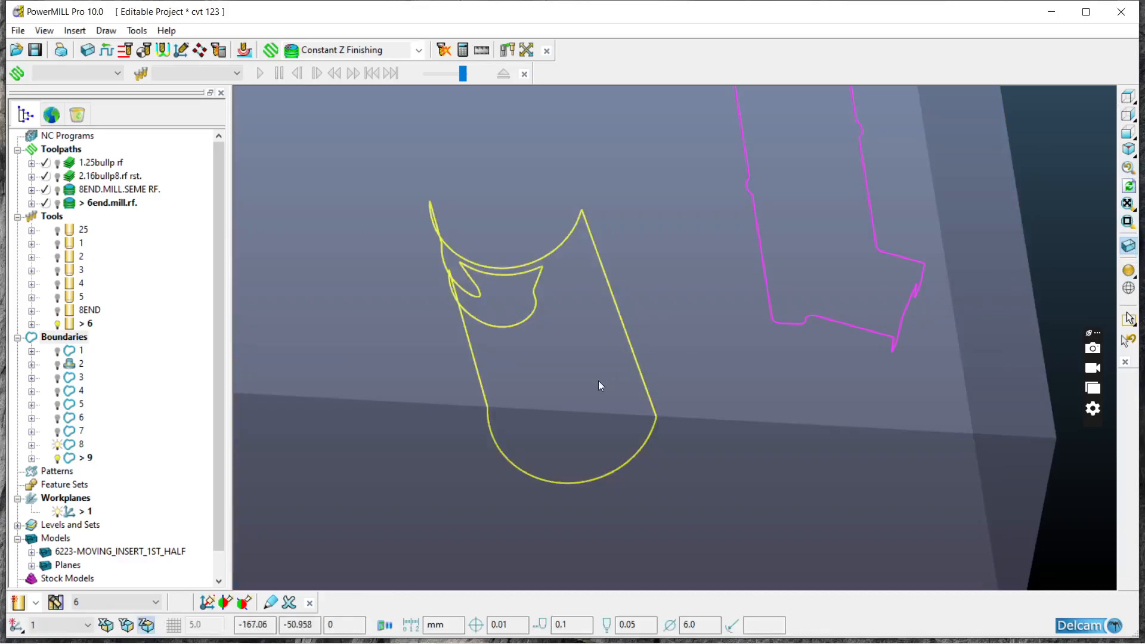
{"action": "scroll", "coordinate": [602, 381], "scroll_direction": "up", "scroll_amount": 6}
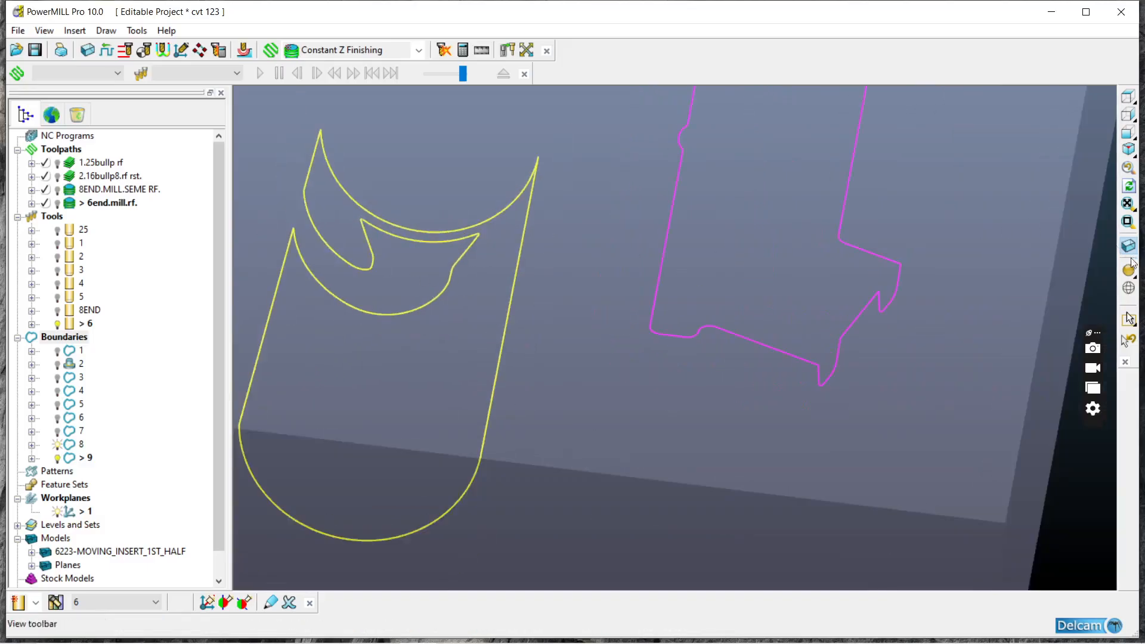
{"action": "right_click", "coordinate": [409, 310]}
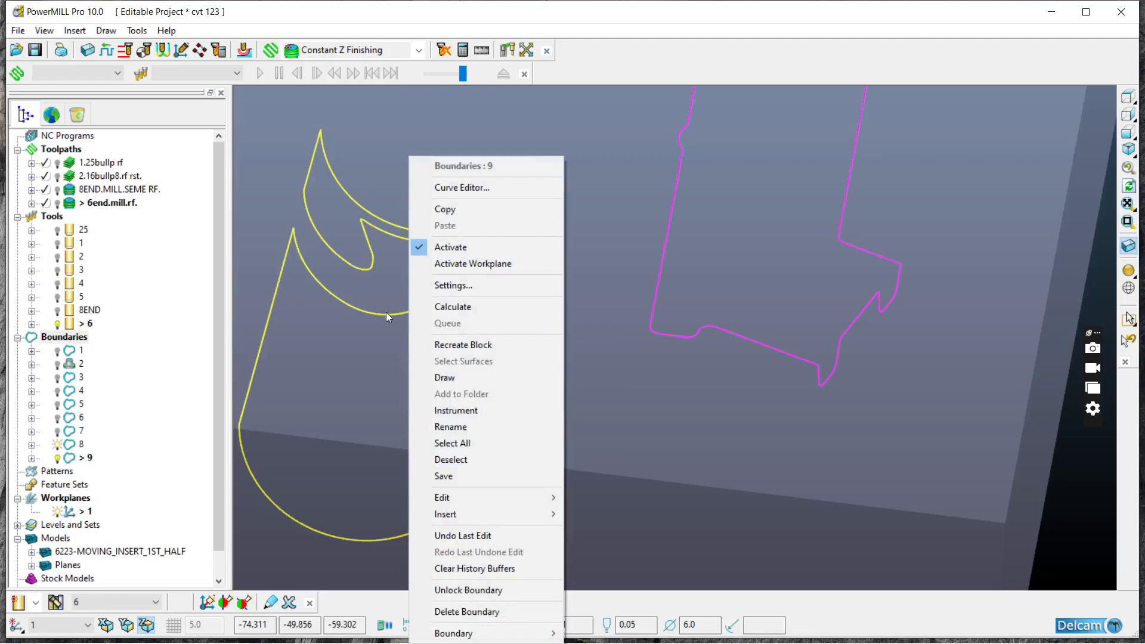
{"action": "mouse_move", "coordinate": [456, 497]}
{"action": "left_click", "coordinate": [614, 253]}
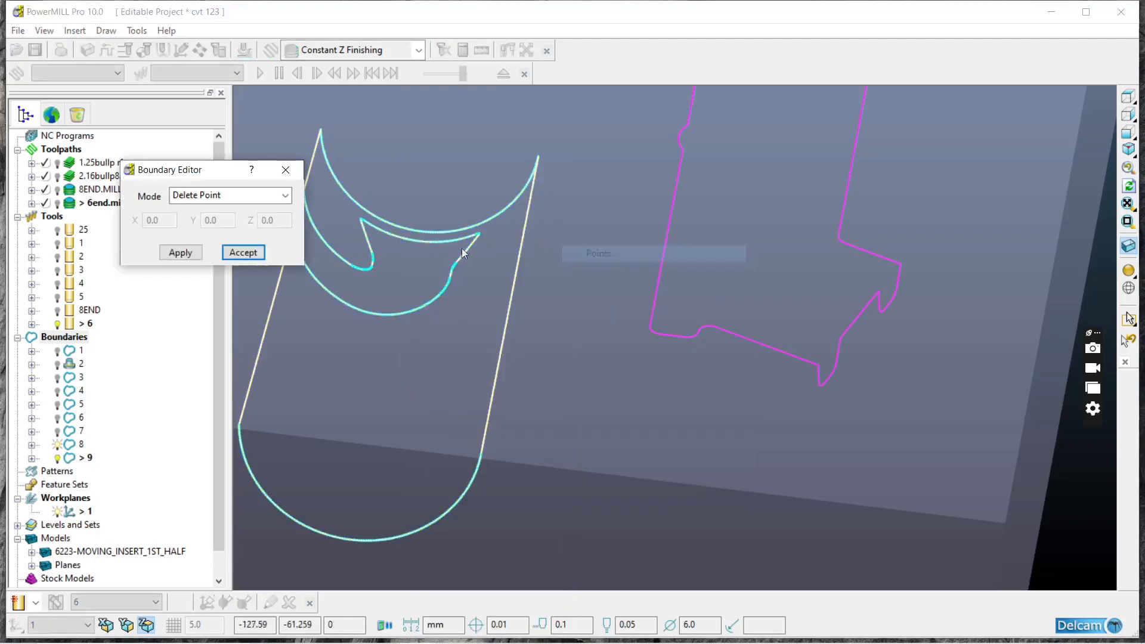
{"action": "left_click", "coordinate": [1127, 97]}
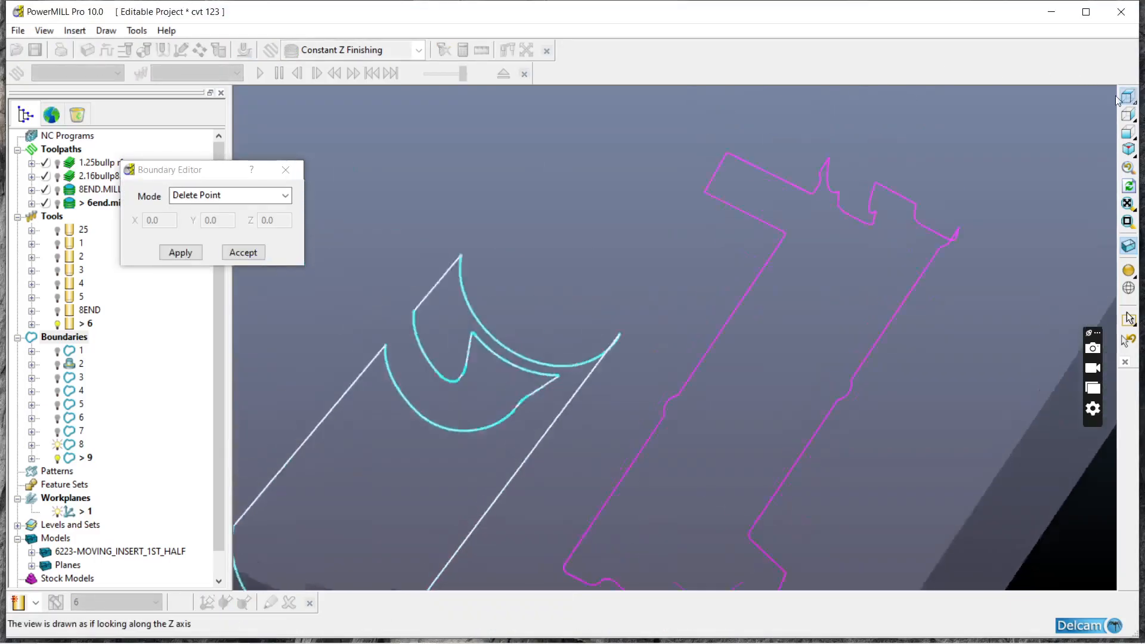
{"action": "scroll", "coordinate": [597, 417], "scroll_direction": "up", "scroll_amount": 5}
{"action": "left_click_drag", "start_coordinate": [574, 298], "coordinate": [646, 488]}
{"action": "left_click", "coordinate": [193, 255]}
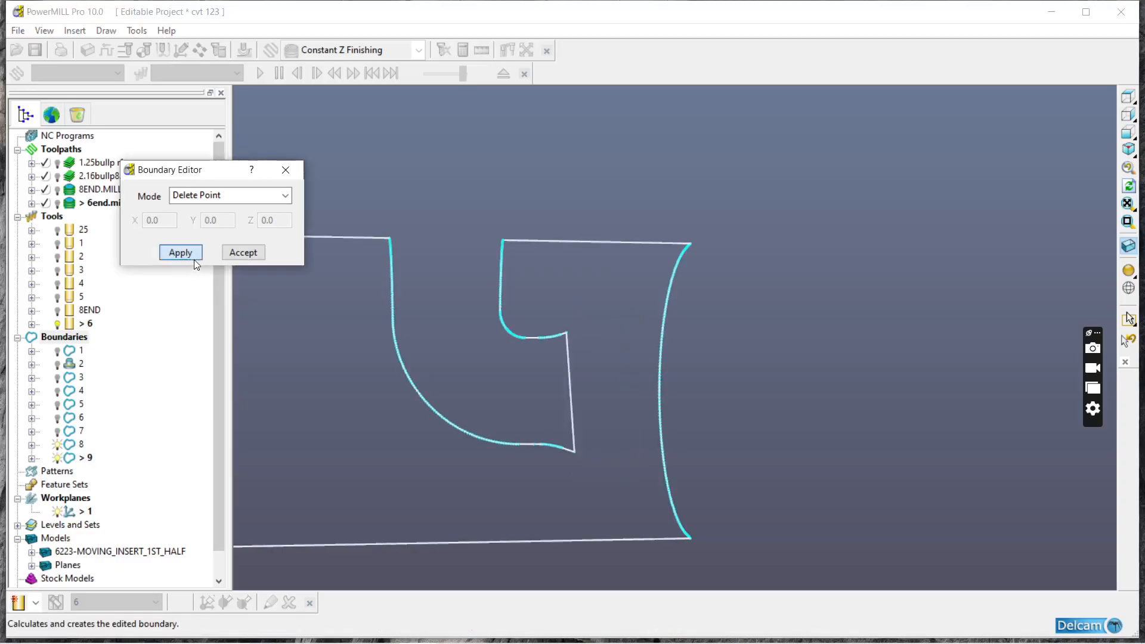
Step: Delete the remaining notch points from boundary 9 to leave one continuous channel outline, and accept the edit
{"action": "left_click_drag", "start_coordinate": [373, 297], "coordinate": [601, 508]}
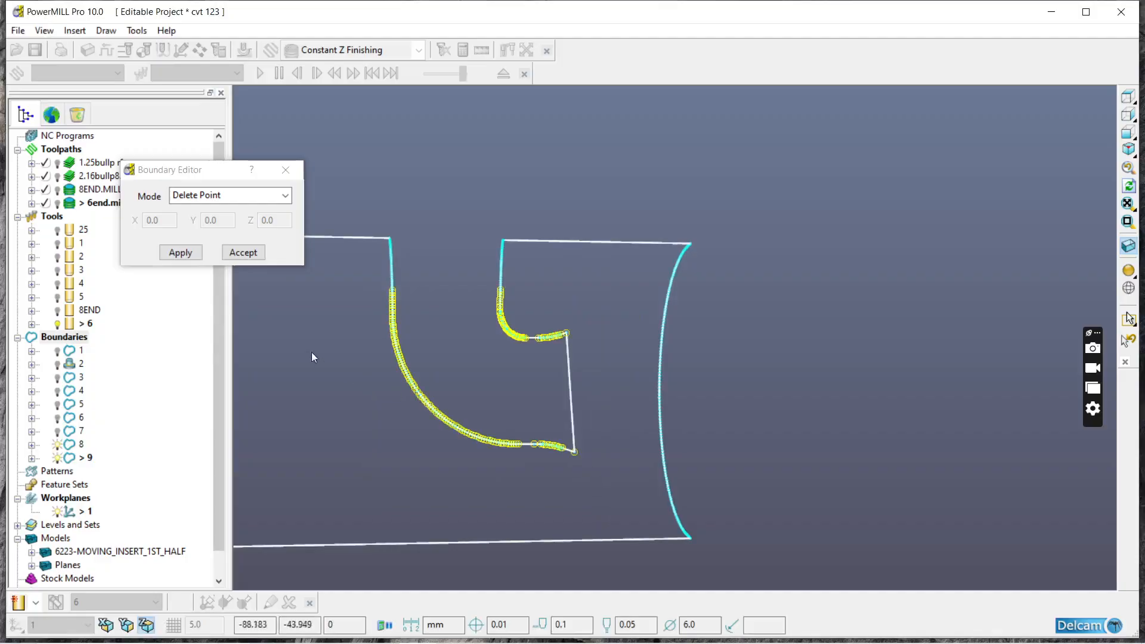
{"action": "left_click", "coordinate": [180, 252]}
{"action": "left_click_drag", "start_coordinate": [385, 240], "coordinate": [510, 350]}
{"action": "left_click", "coordinate": [180, 252]}
{"action": "scroll", "coordinate": [377, 260], "scroll_direction": "down", "scroll_amount": 3}
{"action": "left_click", "coordinate": [247, 252]}
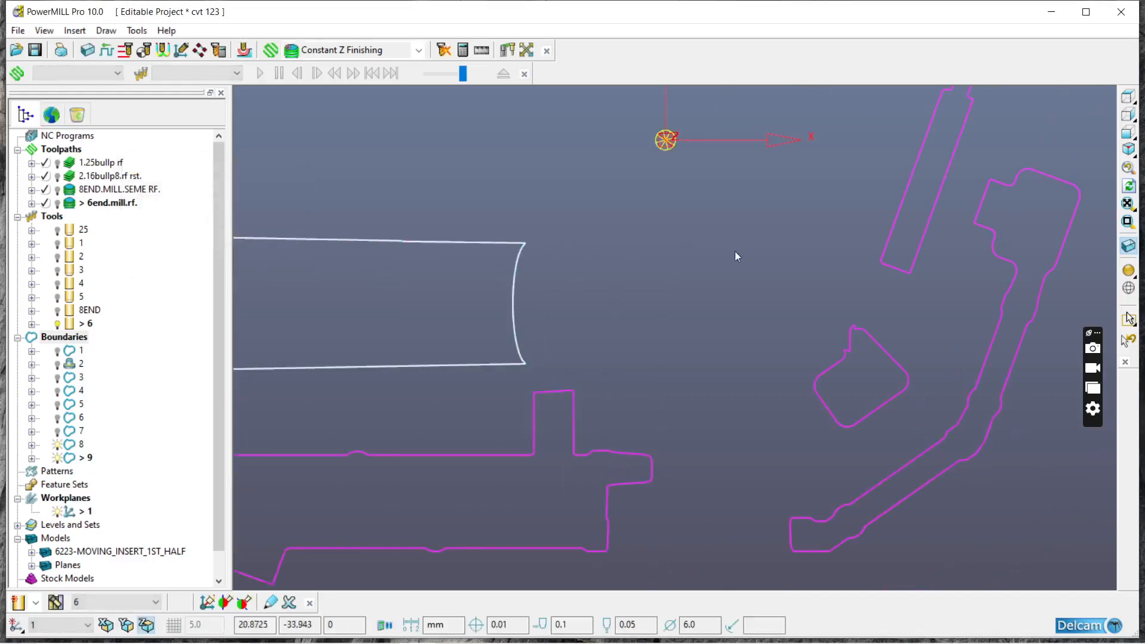
Step: Shade the model again and examine how boundary 9 follows the half-round channel's edges
{"action": "left_click", "coordinate": [1127, 270]}
{"action": "mouse_move", "coordinate": [1063, 274]}
{"action": "middle_mouse_down"}
{"action": "mouse_move", "coordinate": [960, 374]}
{"action": "mouse_move", "coordinate": [981, 283]}
{"action": "middle_mouse_up"}
{"action": "scroll", "coordinate": [732, 316], "scroll_direction": "up", "scroll_amount": 3}
{"action": "middle_click_drag", "start_coordinate": [731, 340], "coordinate": [504, 413]}
{"action": "scroll", "coordinate": [664, 356], "scroll_direction": "down", "scroll_amount": 5}
{"action": "scroll", "coordinate": [649, 349], "scroll_direction": "up", "scroll_amount": 5}
{"action": "scroll", "coordinate": [490, 397], "scroll_direction": "up", "scroll_amount": 4}
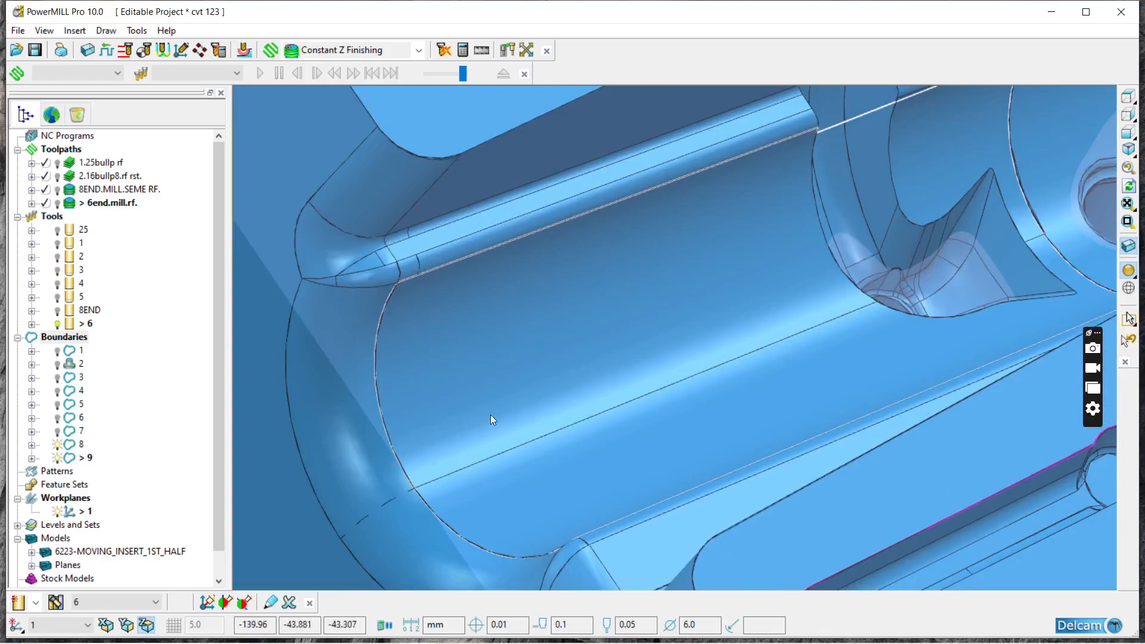
{"action": "scroll", "coordinate": [490, 415], "scroll_direction": "down", "scroll_amount": 4}
{"action": "middle_click_drag", "start_coordinate": [710, 468], "coordinate": [674, 384]}
{"action": "middle_click_drag", "start_coordinate": [560, 376], "coordinate": [447, 334]}
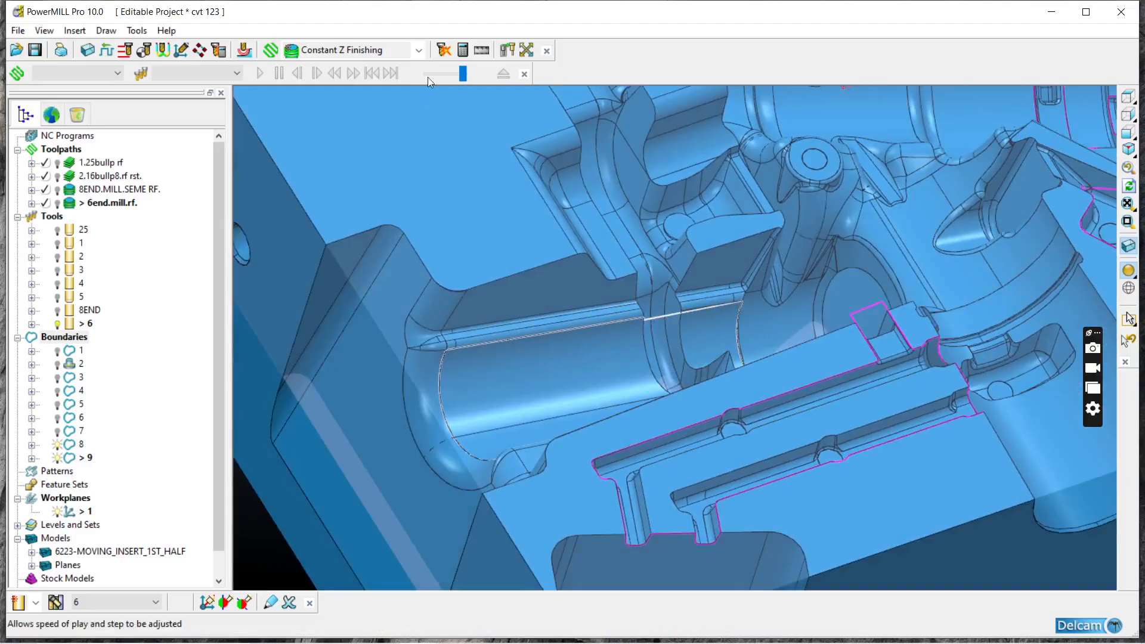
Step: Create and calculate a Constant Z Finishing toolpath inside boundary 9 with a new 10 mm diameter ball nosed tool, and close its settings
{"action": "left_click", "coordinate": [419, 50]}
{"action": "left_click", "coordinate": [360, 148]}
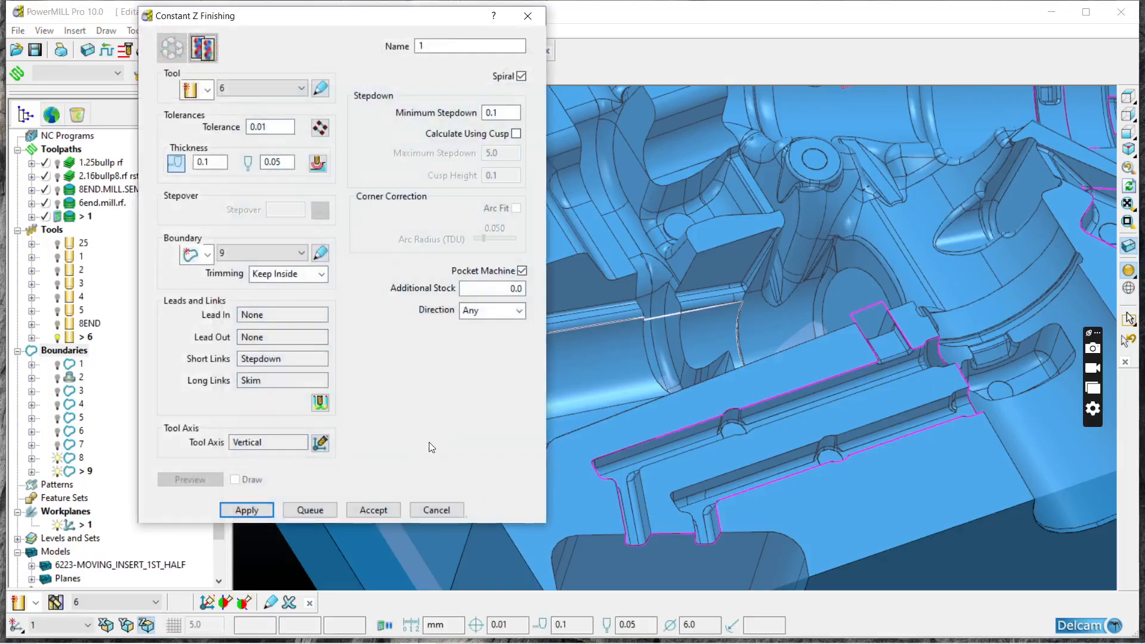
{"action": "middle_click_drag", "start_coordinate": [610, 466], "coordinate": [564, 364]}
{"action": "left_click", "coordinate": [195, 94]}
{"action": "left_click", "coordinate": [192, 136]}
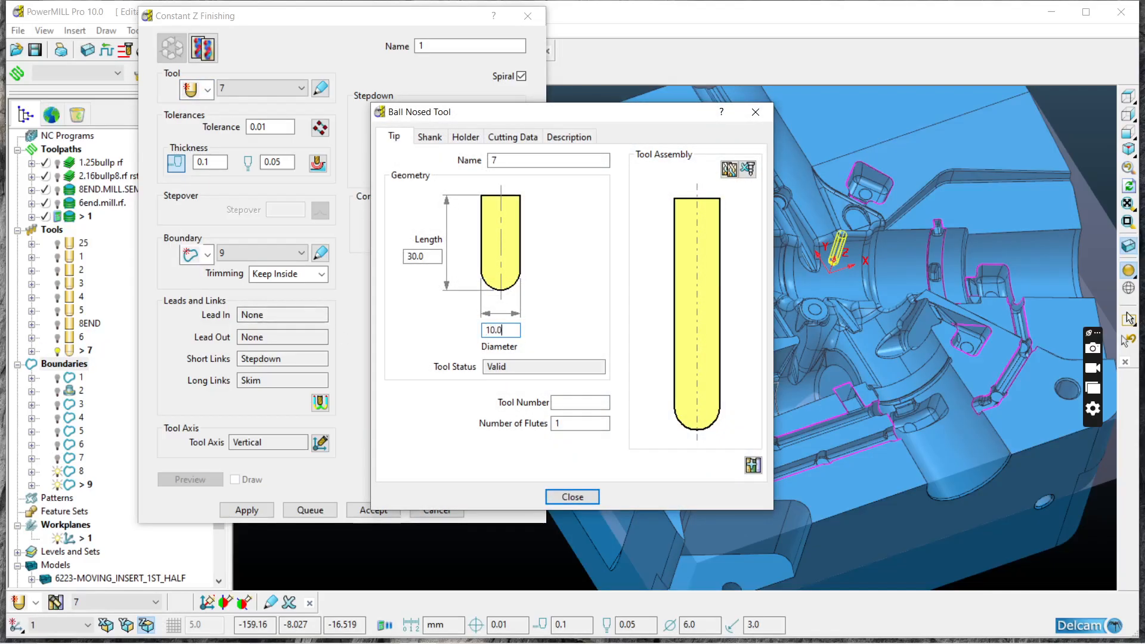
{"action": "left_click", "coordinate": [573, 496]}
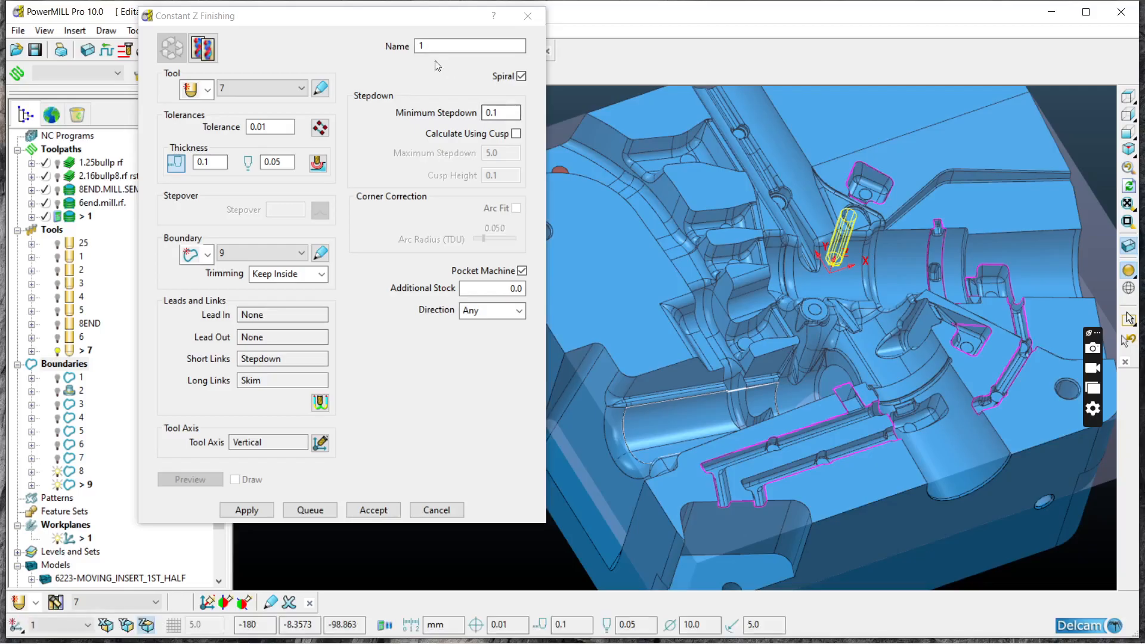
{"action": "left_click", "coordinate": [246, 510]}
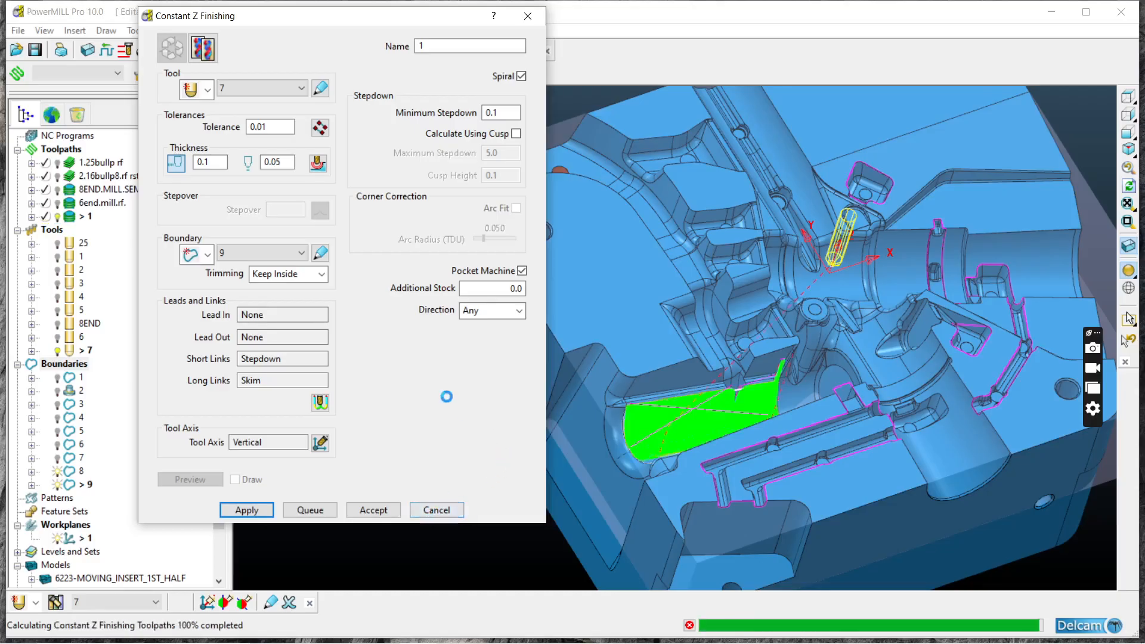
{"action": "left_click", "coordinate": [436, 510]}
Step: Examine the ball nosed tool's Constant Z passes along the half-round channel and around its crossing notch
{"action": "scroll", "coordinate": [633, 475], "scroll_direction": "up", "scroll_amount": 10}
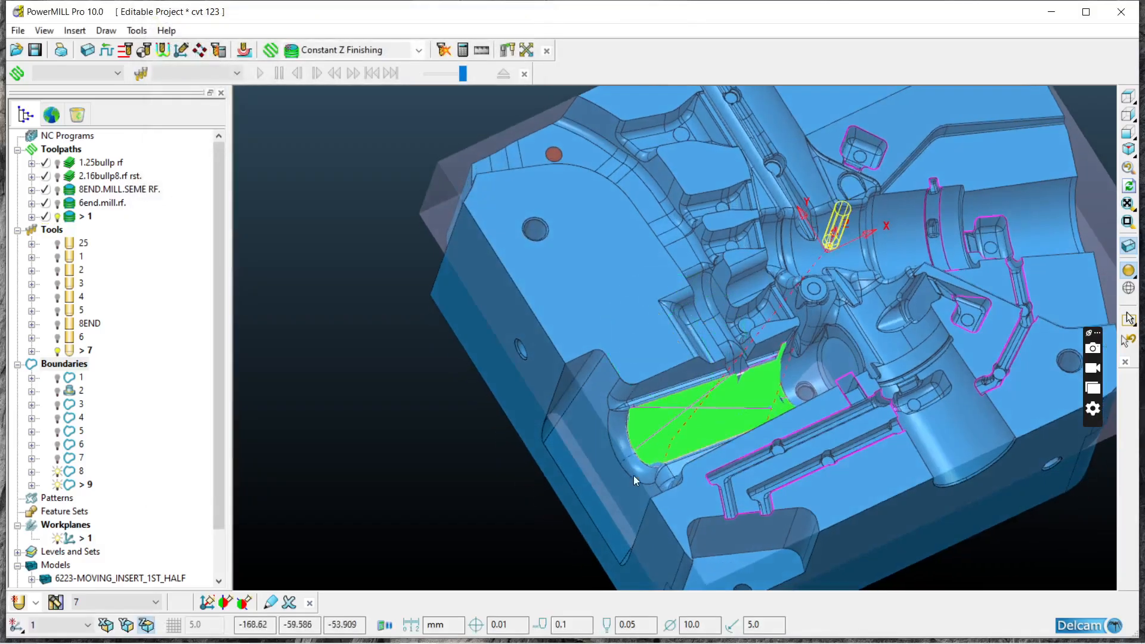
{"action": "middle_click_drag", "start_coordinate": [670, 443], "coordinate": [381, 416]}
{"action": "scroll", "coordinate": [381, 416], "scroll_direction": "down", "scroll_amount": 5}
{"action": "middle_click_drag", "start_coordinate": [549, 435], "coordinate": [685, 442]}
{"action": "scroll", "coordinate": [698, 294], "scroll_direction": "up", "scroll_amount": 9}
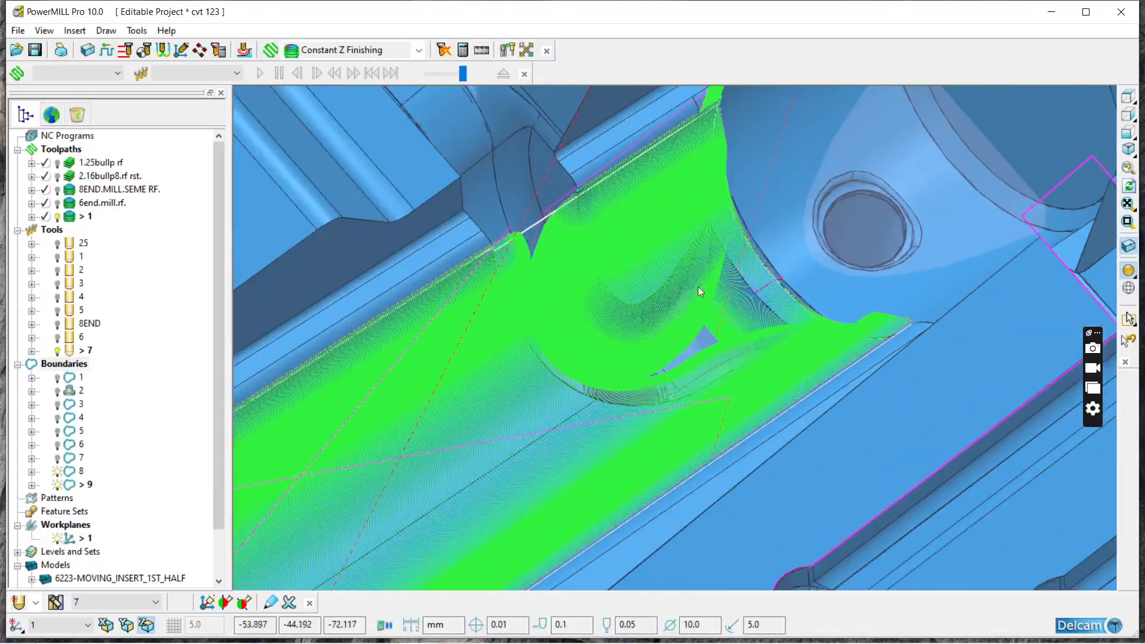
{"action": "middle_click_drag", "start_coordinate": [629, 246], "coordinate": [554, 269]}
{"action": "scroll", "coordinate": [485, 284], "scroll_direction": "down", "scroll_amount": 6}
{"action": "mouse_move", "coordinate": [485, 284]}
{"action": "middle_mouse_down"}
{"action": "mouse_move", "coordinate": [584, 248]}
{"action": "mouse_move", "coordinate": [488, 274]}
{"action": "middle_mouse_up"}
{"action": "scroll", "coordinate": [489, 274], "scroll_direction": "up", "scroll_amount": 3}
{"action": "scroll", "coordinate": [454, 269], "scroll_direction": "up", "scroll_amount": 6}
{"action": "scroll", "coordinate": [431, 289], "scroll_direction": "down", "scroll_amount": 8}
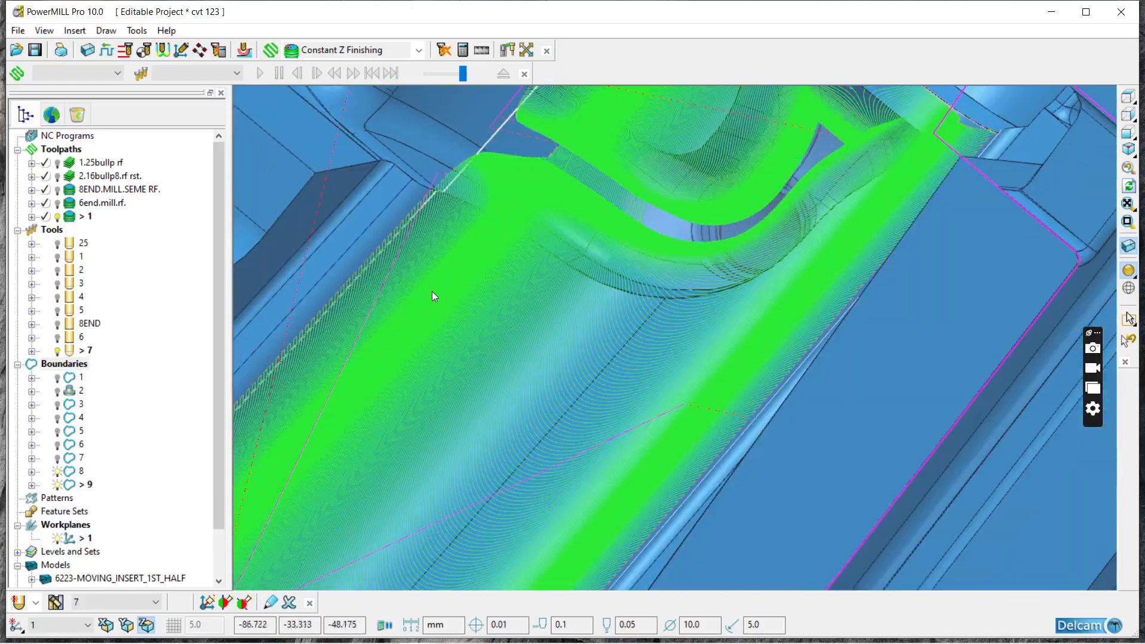
Step: Examine the finished half-round channel toolpath against the whole insert and the central pockets around the workplane
{"action": "scroll", "coordinate": [556, 306], "scroll_direction": "down", "scroll_amount": 5}
{"action": "scroll", "coordinate": [574, 306], "scroll_direction": "up", "scroll_amount": 3}
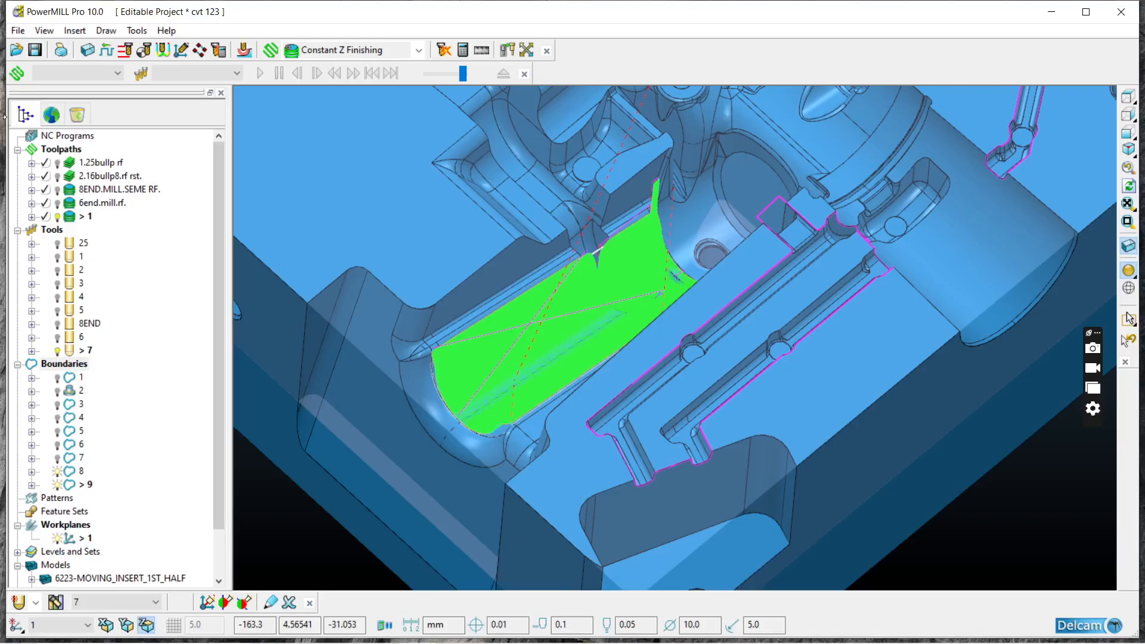
{"action": "scroll", "coordinate": [607, 299], "scroll_direction": "down", "scroll_amount": 3}
{"action": "middle_click_drag", "start_coordinate": [607, 299], "coordinate": [348, 527]}
{"action": "scroll", "coordinate": [349, 527], "scroll_direction": "down", "scroll_amount": 6}
{"action": "scroll", "coordinate": [500, 222], "scroll_direction": "up", "scroll_amount": 4}
{"action": "scroll", "coordinate": [500, 222], "scroll_direction": "up", "scroll_amount": 2}
{"action": "scroll", "coordinate": [450, 414], "scroll_direction": "down", "scroll_amount": 4}
{"action": "middle_click_drag", "start_coordinate": [470, 503], "coordinate": [441, 488]}
{"action": "scroll", "coordinate": [519, 441], "scroll_direction": "down", "scroll_amount": 5}
{"action": "scroll", "coordinate": [441, 488], "scroll_direction": "up", "scroll_amount": 5}
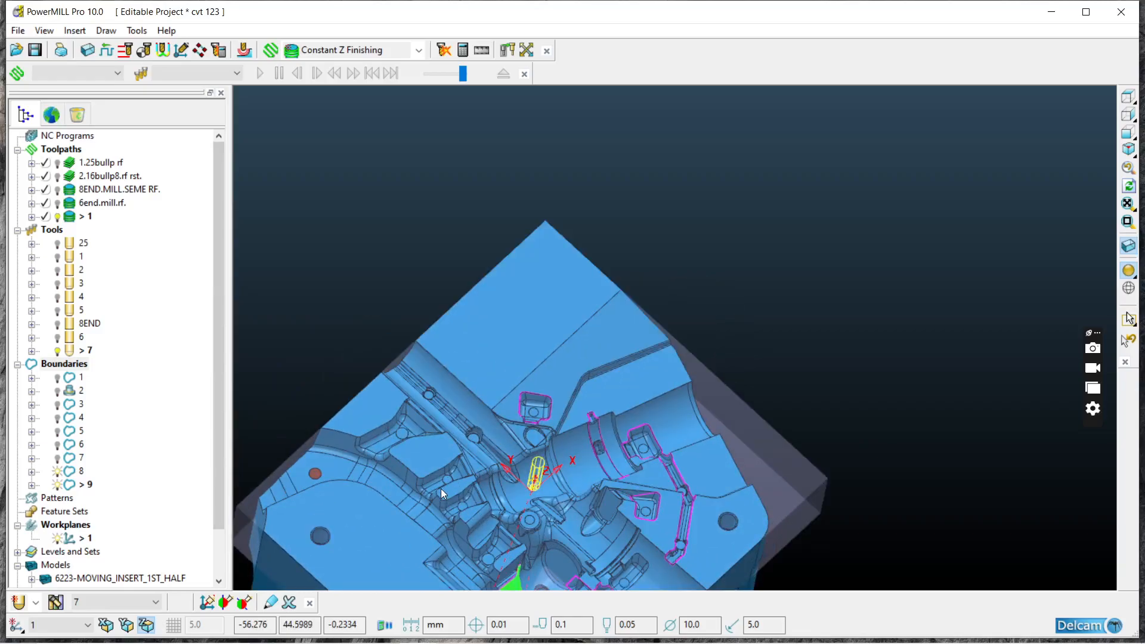
{"action": "scroll", "coordinate": [522, 425], "scroll_direction": "down", "scroll_amount": 5}
{"action": "scroll", "coordinate": [549, 459], "scroll_direction": "up", "scroll_amount": 6}
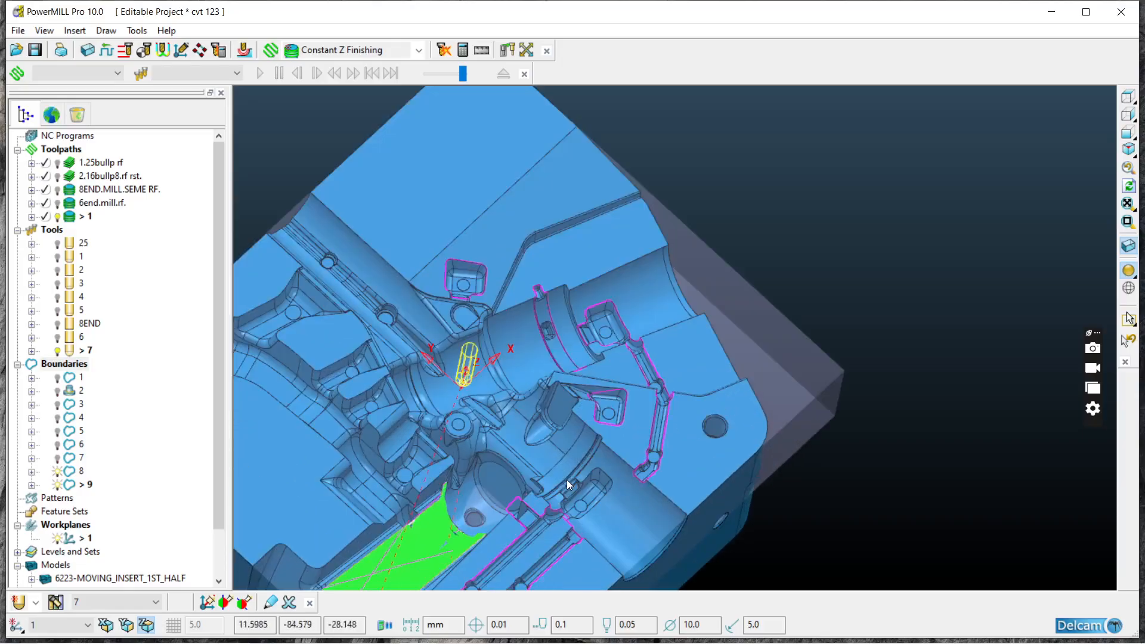
{"action": "scroll", "coordinate": [554, 411], "scroll_direction": "down", "scroll_amount": 4}
{"action": "middle_click_drag", "start_coordinate": [562, 400], "coordinate": [570, 391]}
{"action": "scroll", "coordinate": [446, 394], "scroll_direction": "up", "scroll_amount": 6}
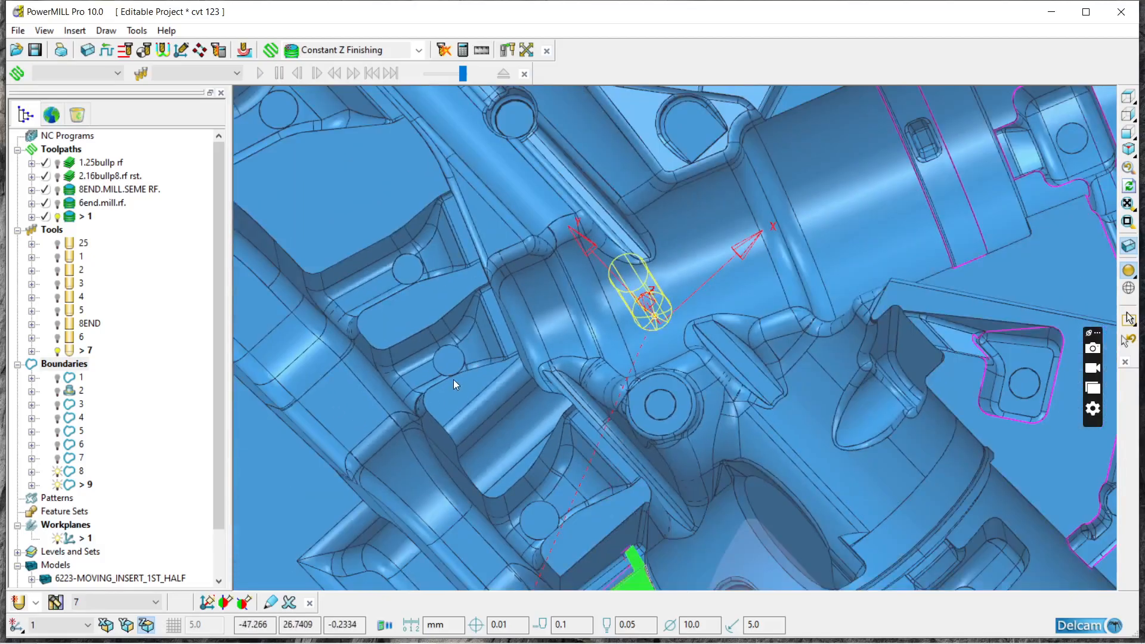
Step: Switch the draw state of Constant Z toolpath 1 to stay displayed, and save the project
{"action": "left_click", "coordinate": [57, 218]}
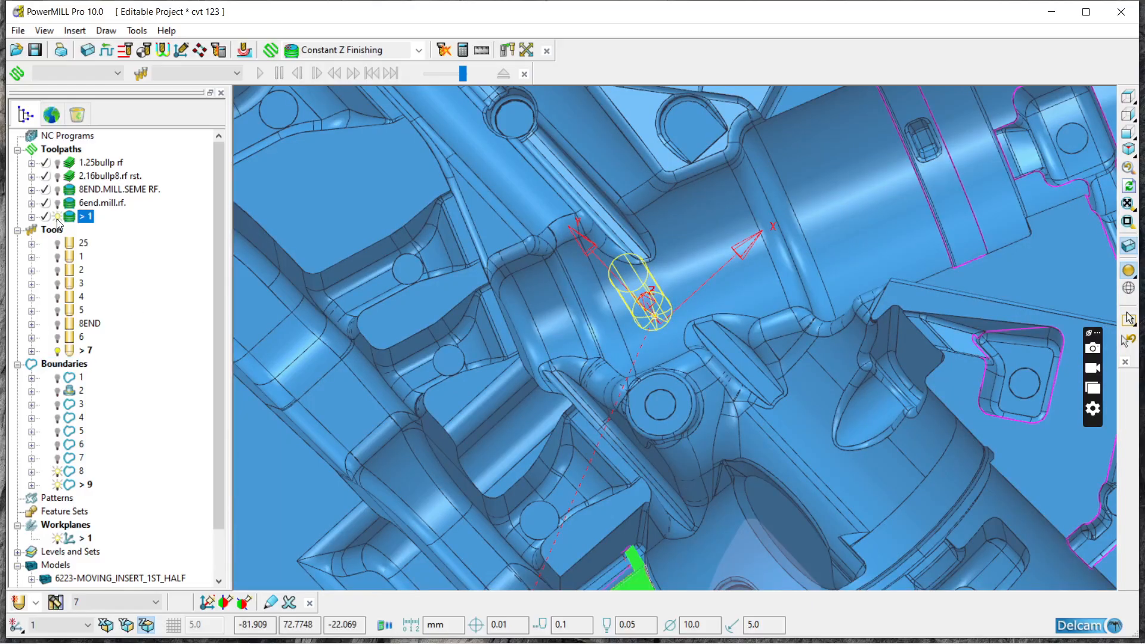
{"action": "left_click", "coordinate": [34, 51]}
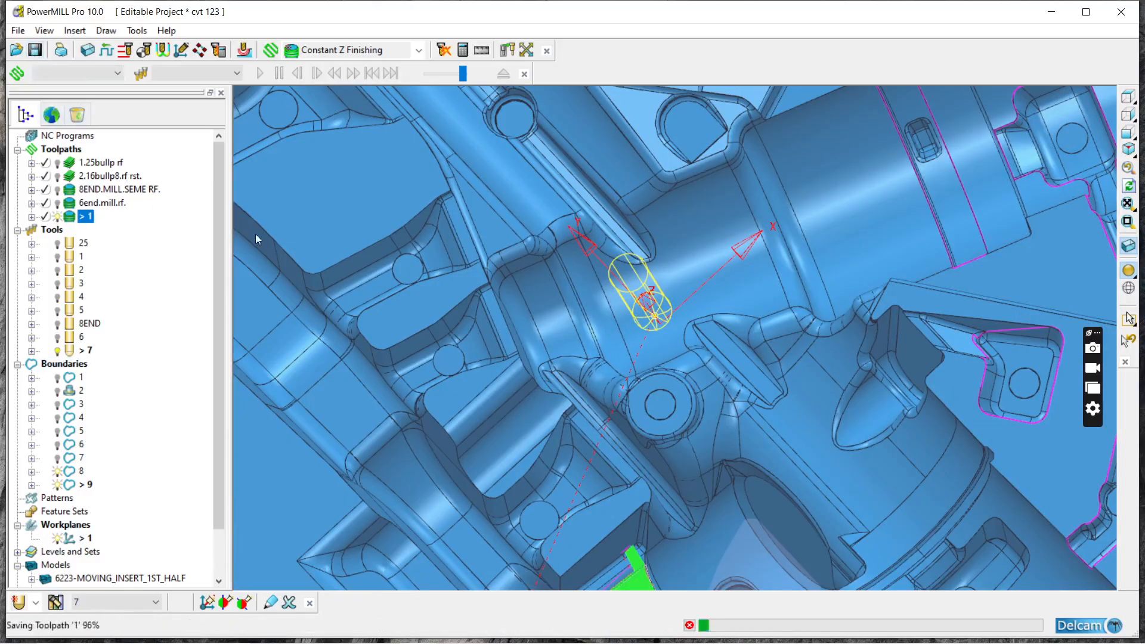
Step: Examine the insert's cylindrical bores, bounded pockets and narrow channels around the central workplane from several angles
{"action": "scroll", "coordinate": [348, 260], "scroll_direction": "down", "scroll_amount": 4}
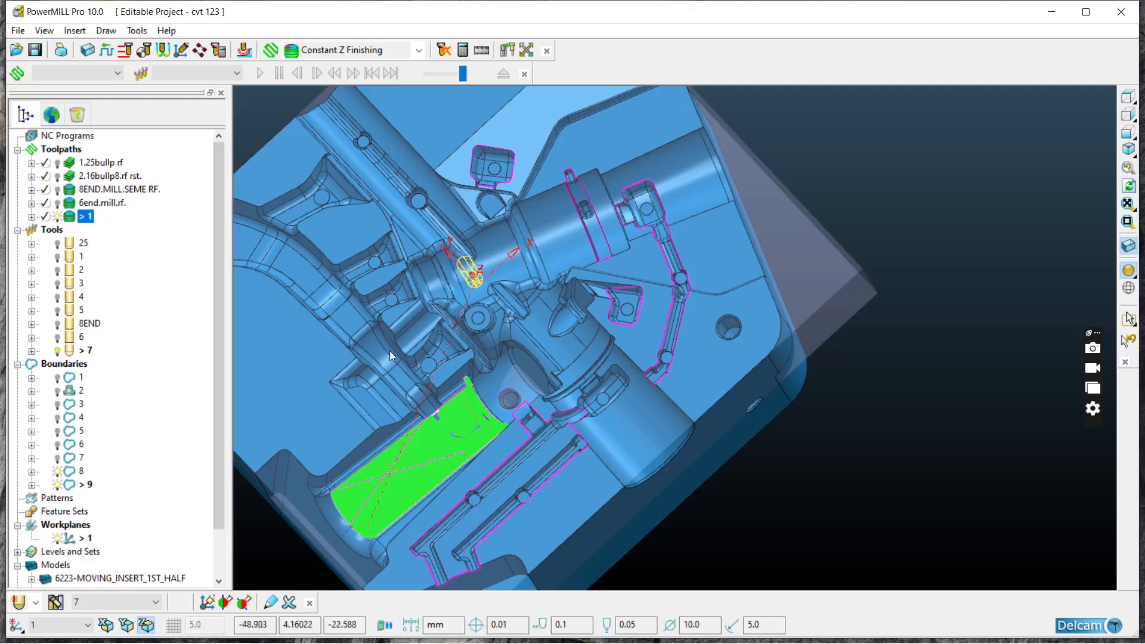
{"action": "scroll", "coordinate": [529, 236], "scroll_direction": "up", "scroll_amount": 2}
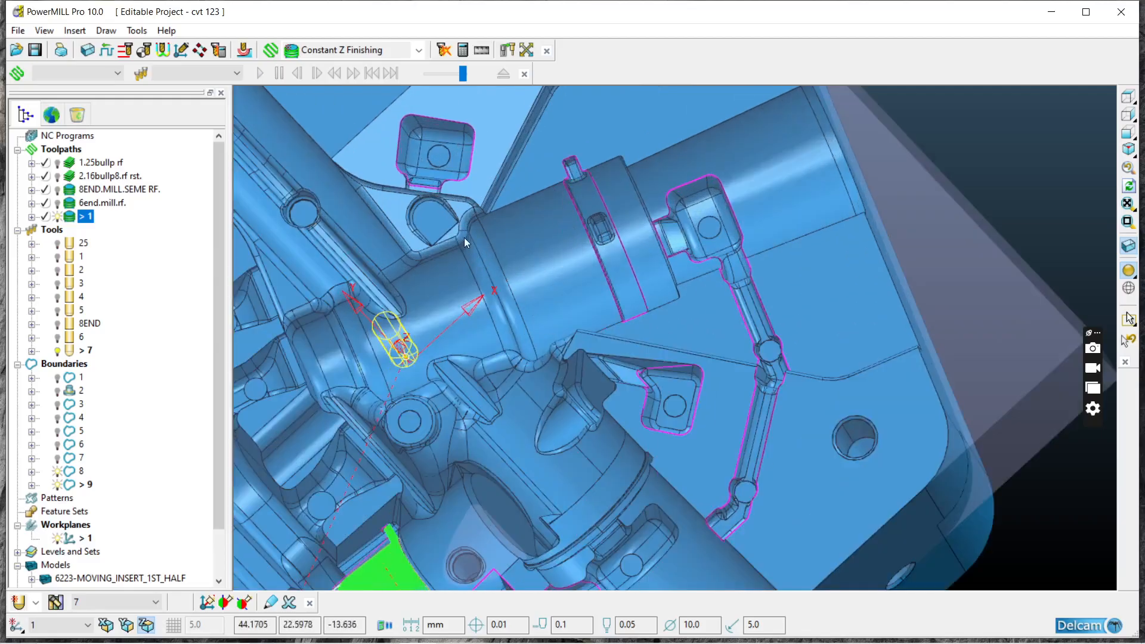
{"action": "scroll", "coordinate": [495, 253], "scroll_direction": "up", "scroll_amount": 3}
{"action": "scroll", "coordinate": [513, 324], "scroll_direction": "down", "scroll_amount": 4}
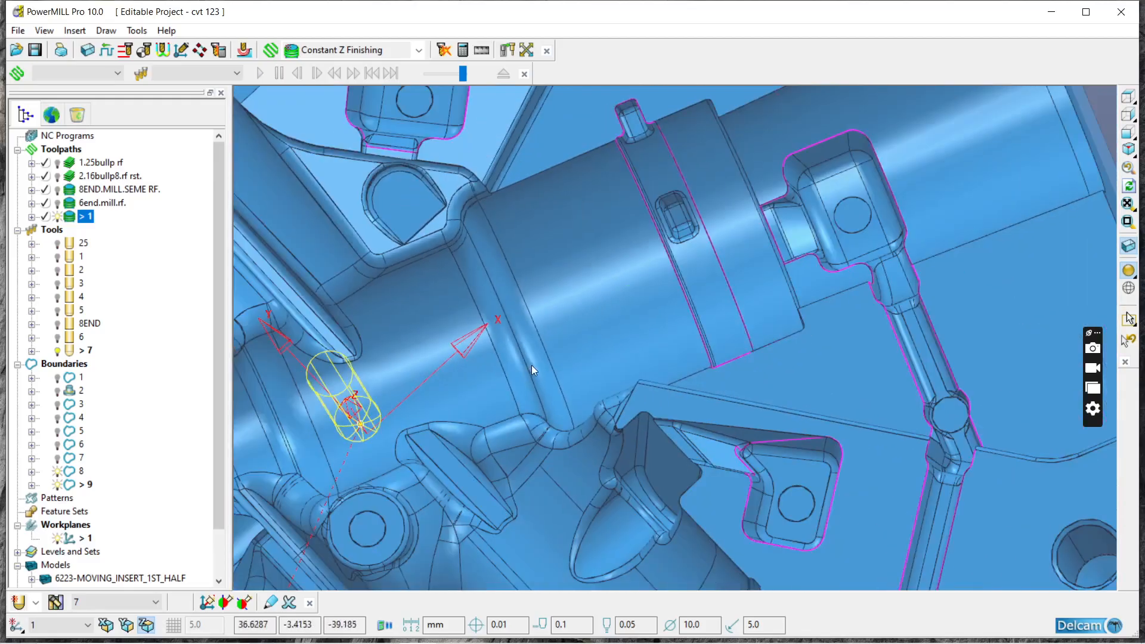
{"action": "scroll", "coordinate": [621, 417], "scroll_direction": "up", "scroll_amount": 3}
{"action": "scroll", "coordinate": [650, 506], "scroll_direction": "up", "scroll_amount": 4}
{"action": "scroll", "coordinate": [596, 444], "scroll_direction": "down", "scroll_amount": 5}
{"action": "middle_click_drag", "start_coordinate": [587, 434], "coordinate": [573, 394]}
{"action": "scroll", "coordinate": [582, 452], "scroll_direction": "up", "scroll_amount": 2}
{"action": "scroll", "coordinate": [582, 452], "scroll_direction": "up", "scroll_amount": 3}
{"action": "scroll", "coordinate": [562, 277], "scroll_direction": "down", "scroll_amount": 3}
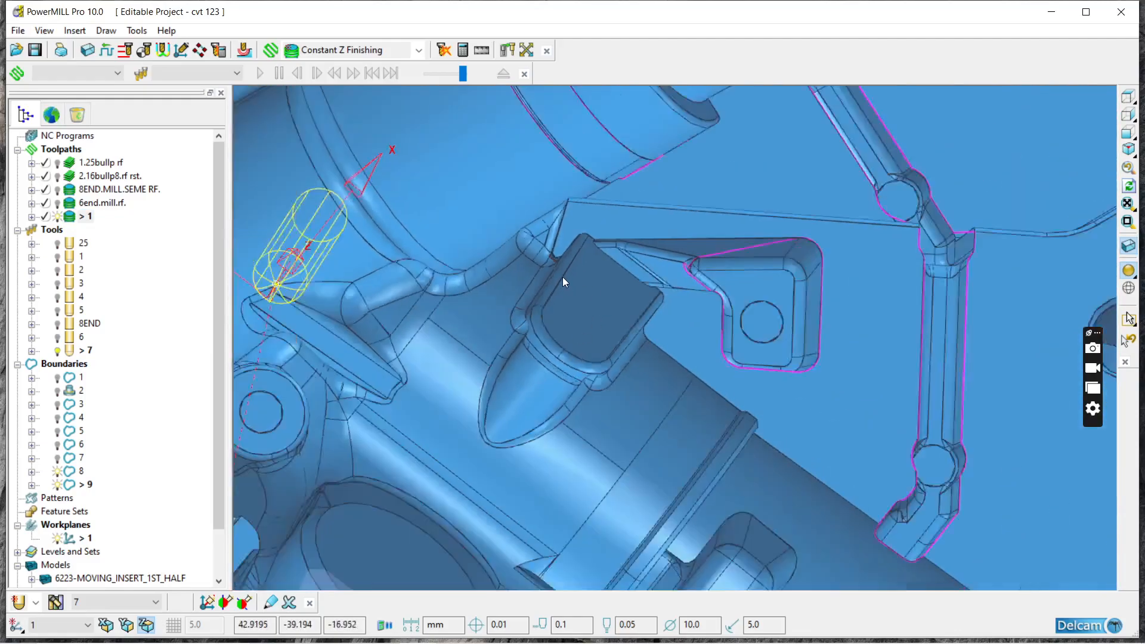
{"action": "scroll", "coordinate": [563, 277], "scroll_direction": "down", "scroll_amount": 2}
{"action": "scroll", "coordinate": [599, 221], "scroll_direction": "down", "scroll_amount": 2}
{"action": "middle_click_drag", "start_coordinate": [677, 337], "coordinate": [639, 237]}
{"action": "scroll", "coordinate": [639, 237], "scroll_direction": "down", "scroll_amount": 4}
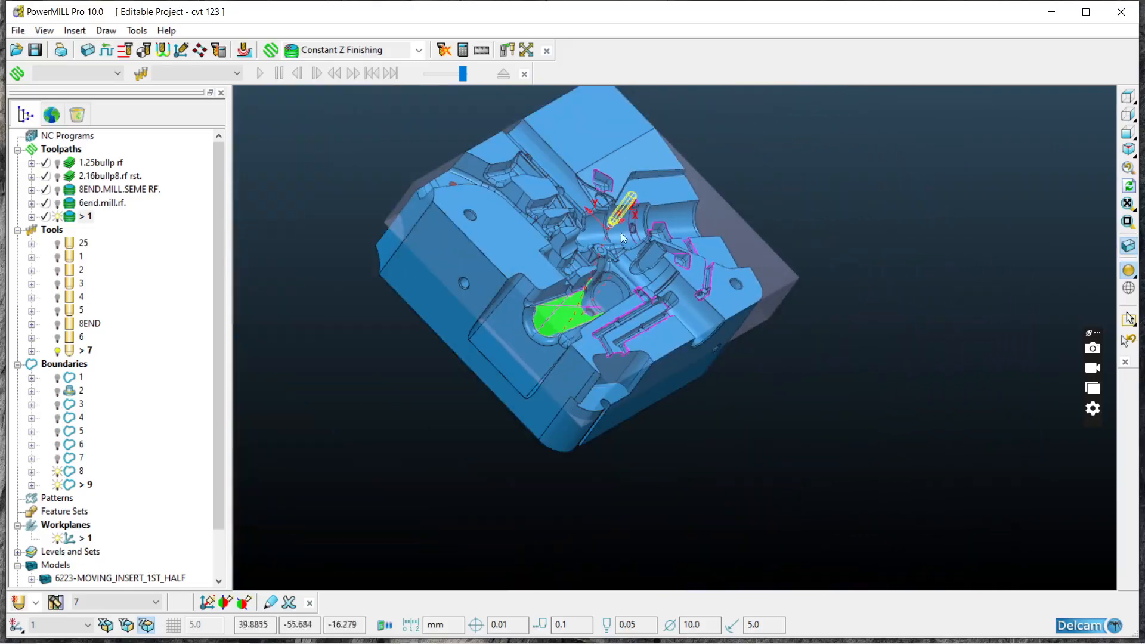
{"action": "scroll", "coordinate": [567, 344], "scroll_direction": "up", "scroll_amount": 5}
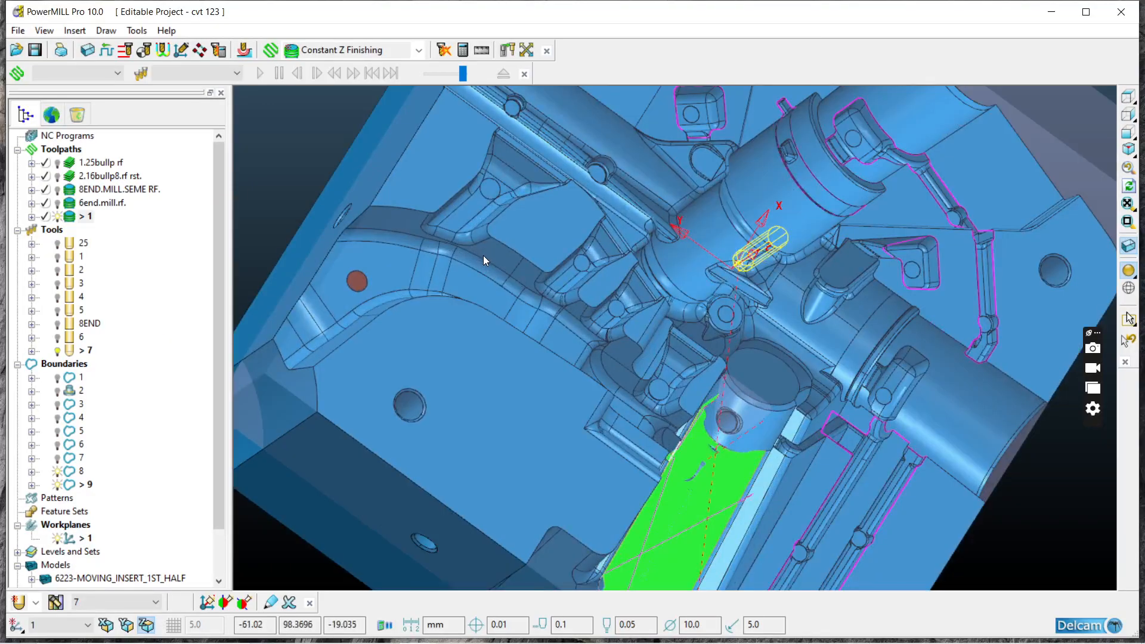
Step: View the whole insert with its boundaries and channel toolpath, and minimise the program to the desktop
{"action": "scroll", "coordinate": [481, 261], "scroll_direction": "down", "scroll_amount": 4}
{"action": "middle_click_drag", "start_coordinate": [613, 305], "coordinate": [471, 363]}
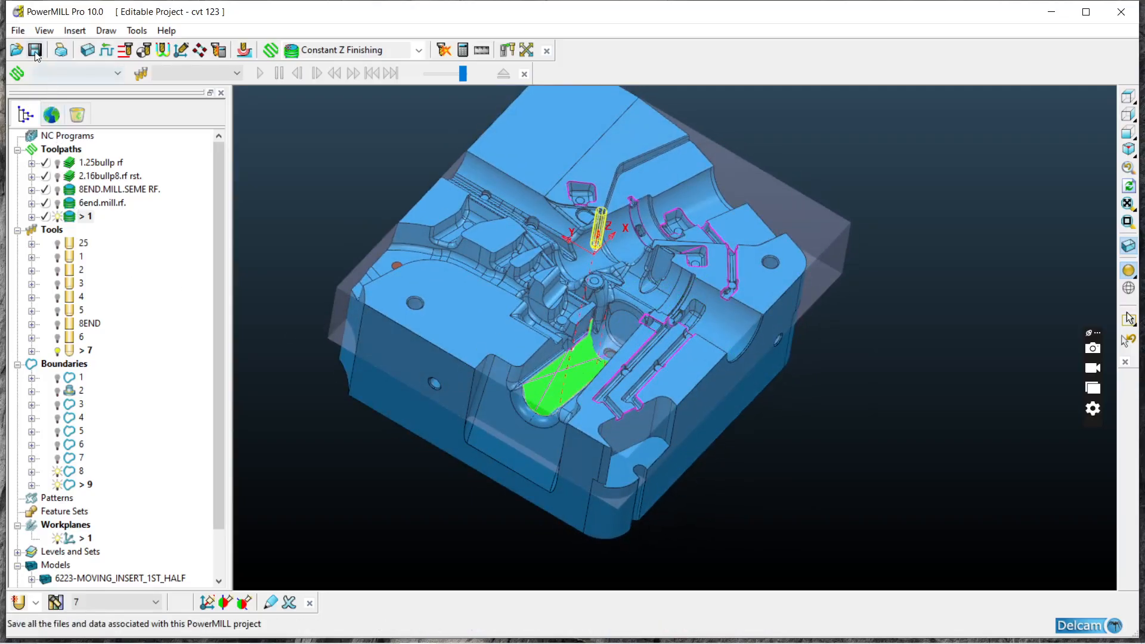
{"action": "middle_click_drag", "start_coordinate": [940, 175], "coordinate": [655, 393]}
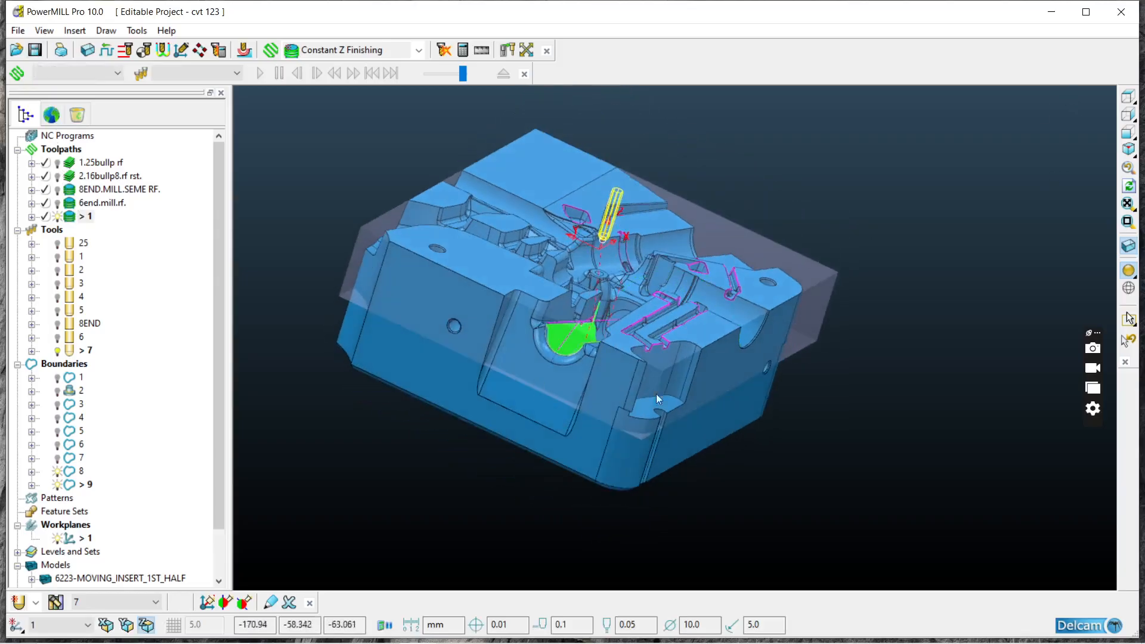
{"action": "left_click", "coordinate": [1051, 12]}
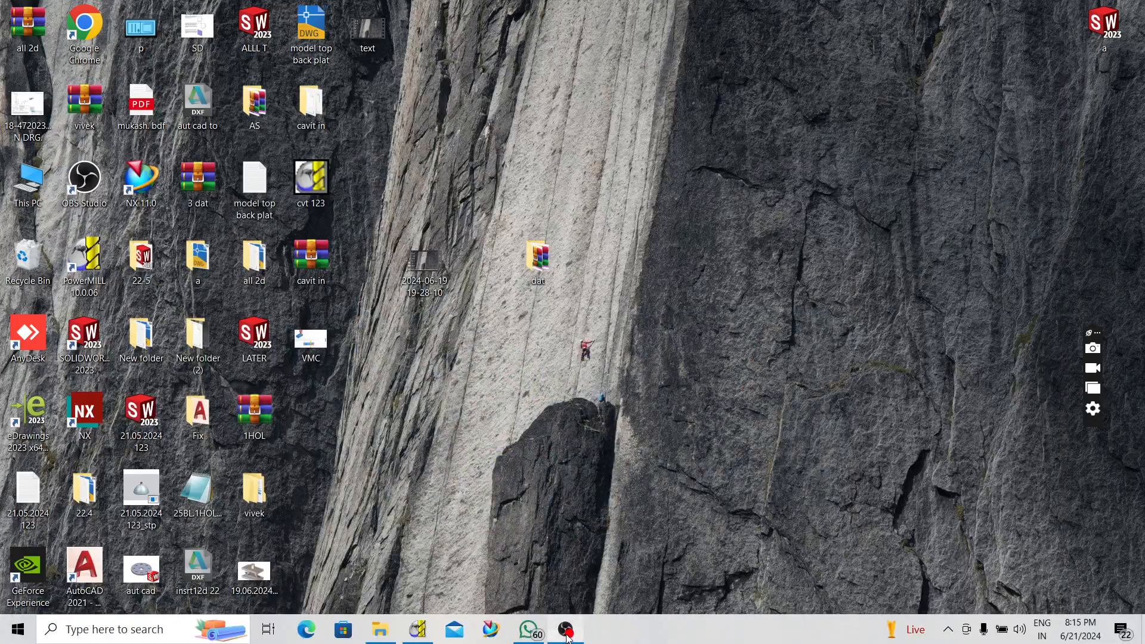